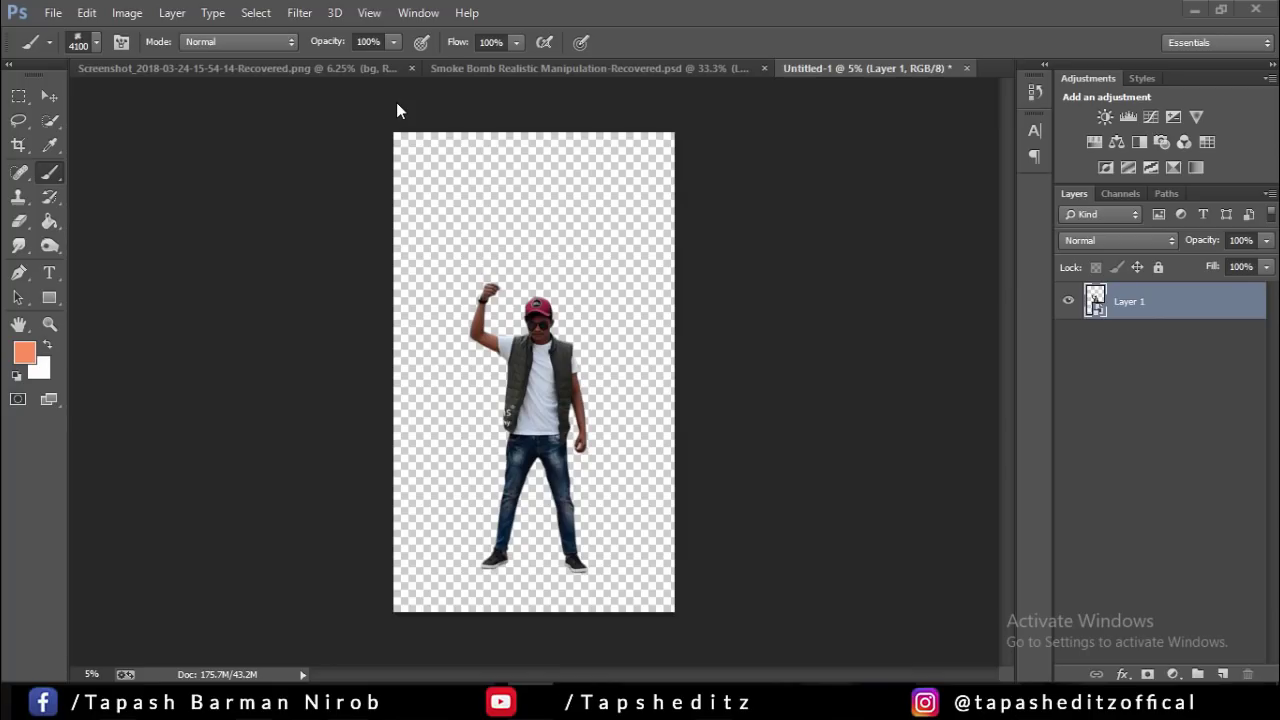
- Add a new empty Layer 2 and move it beneath the model's Layer 1
{"action": "left_click", "coordinate": [46, 99]}
{"action": "key", "text": "m"}
{"action": "left_click", "coordinate": [48, 96]}
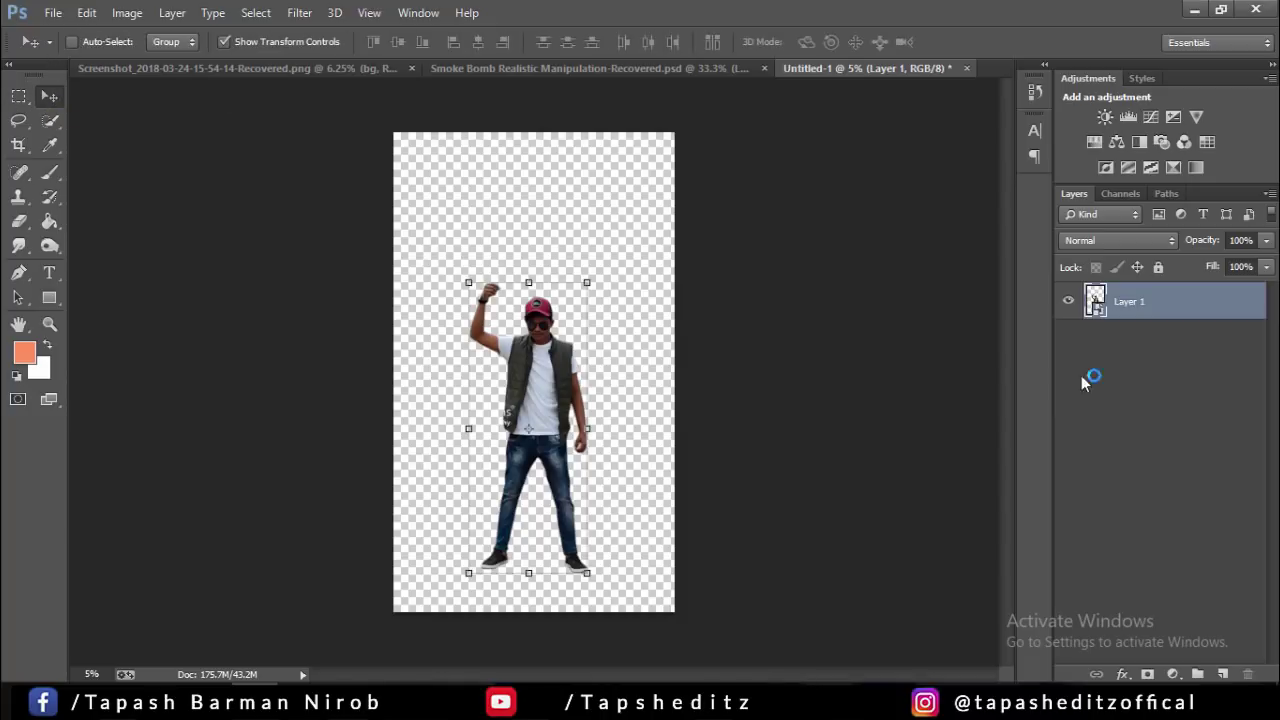
{"action": "left_click", "coordinate": [1226, 674]}
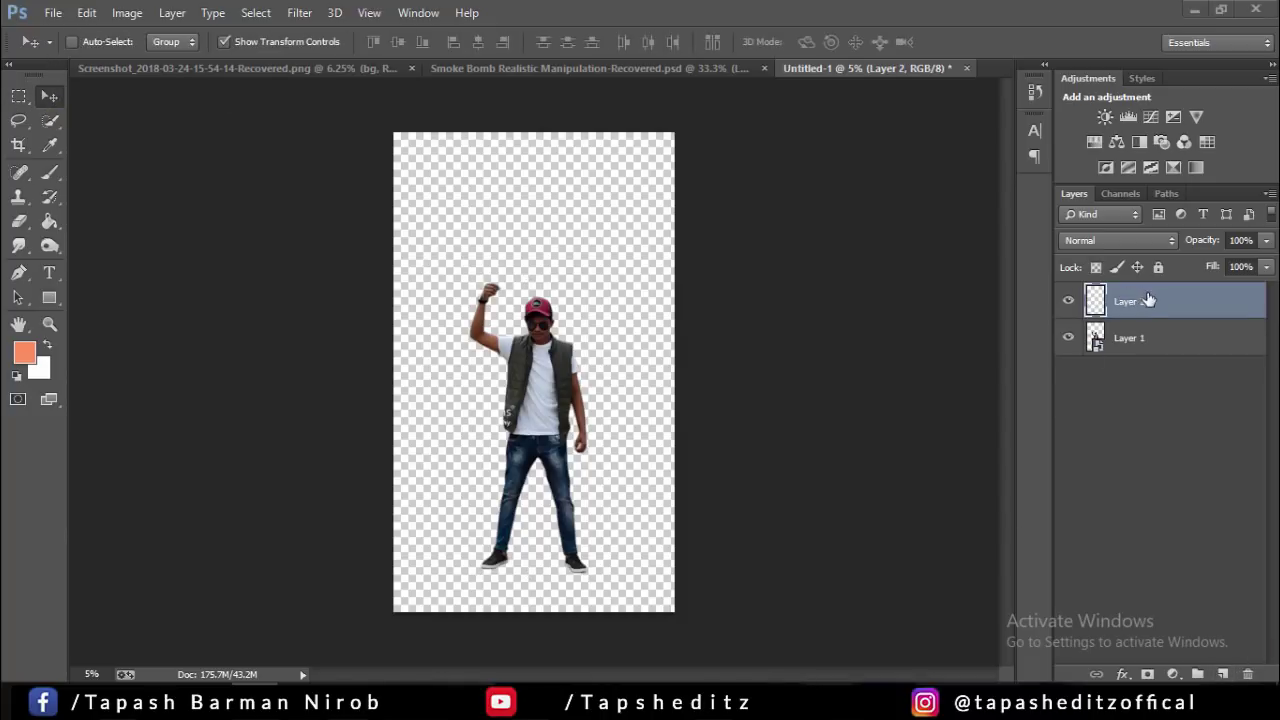
{"action": "left_click_drag", "start_coordinate": [1146, 314], "coordinate": [1143, 358]}
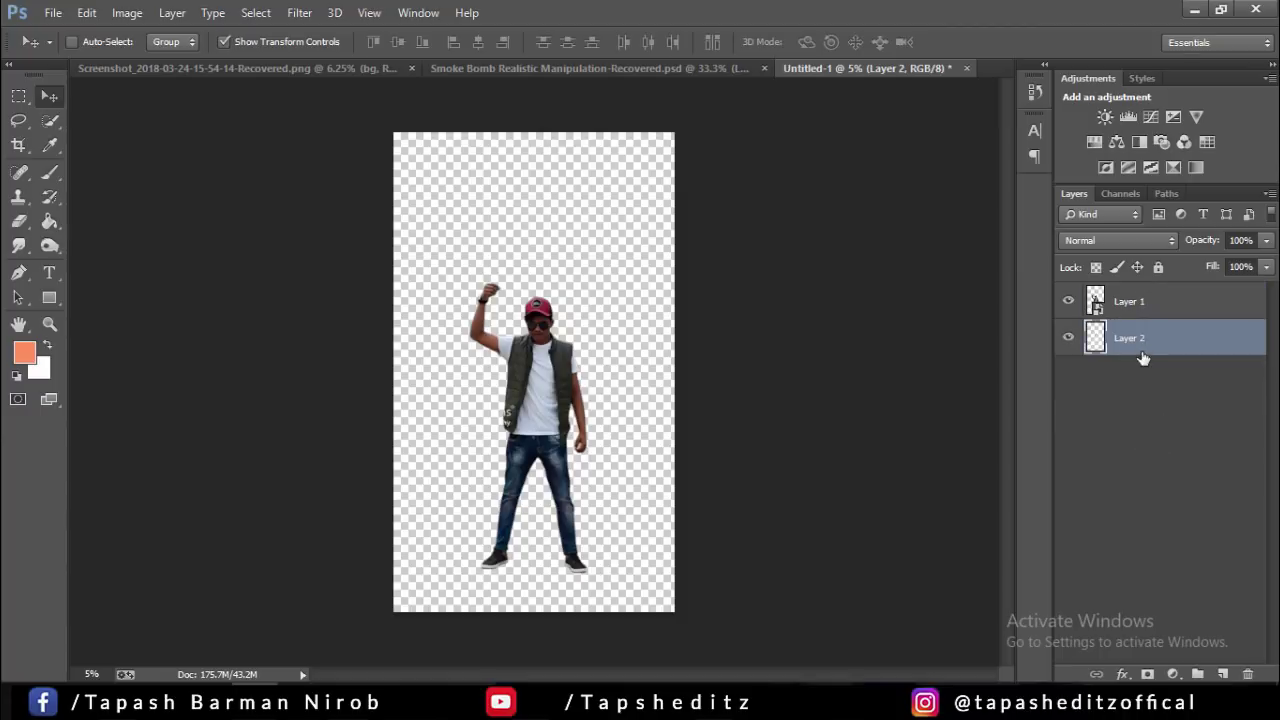
- Add a Solid Color fill layer in red-orange f55d3a behind the model
{"action": "left_click", "coordinate": [1172, 674]}
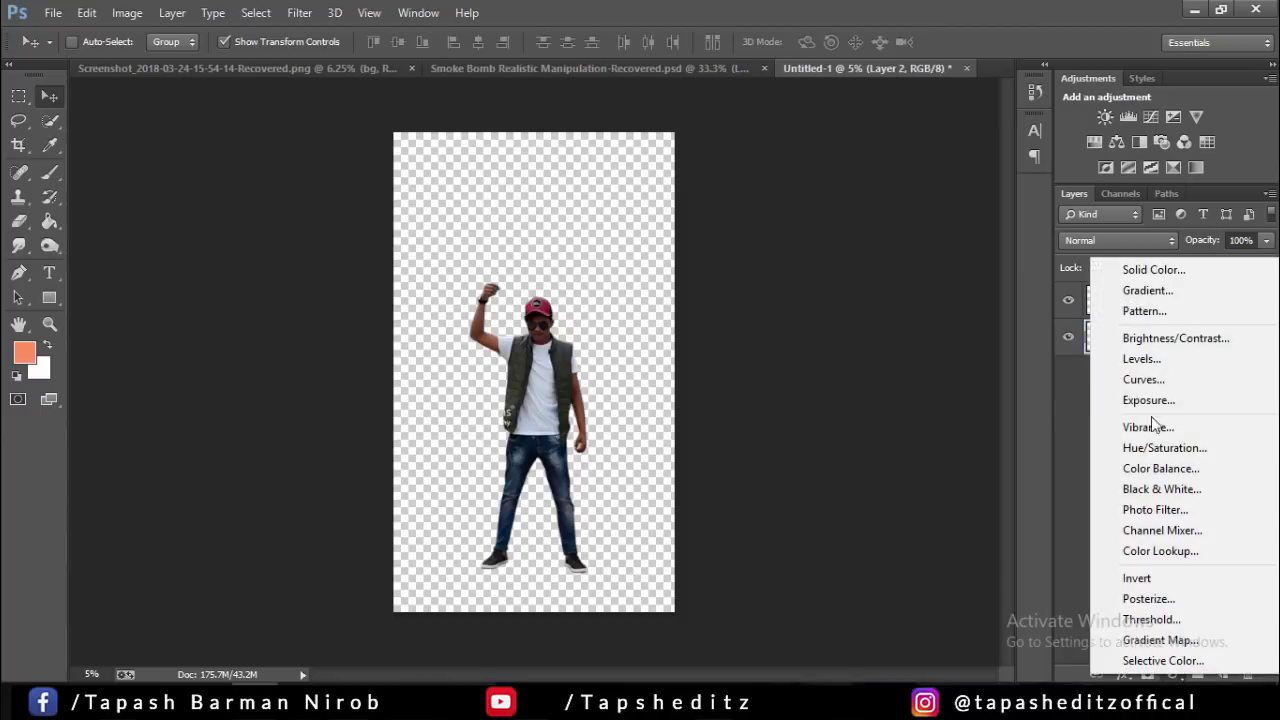
{"action": "left_click", "coordinate": [1130, 280]}
{"action": "left_click_drag", "start_coordinate": [912, 252], "coordinate": [1000, 91]}
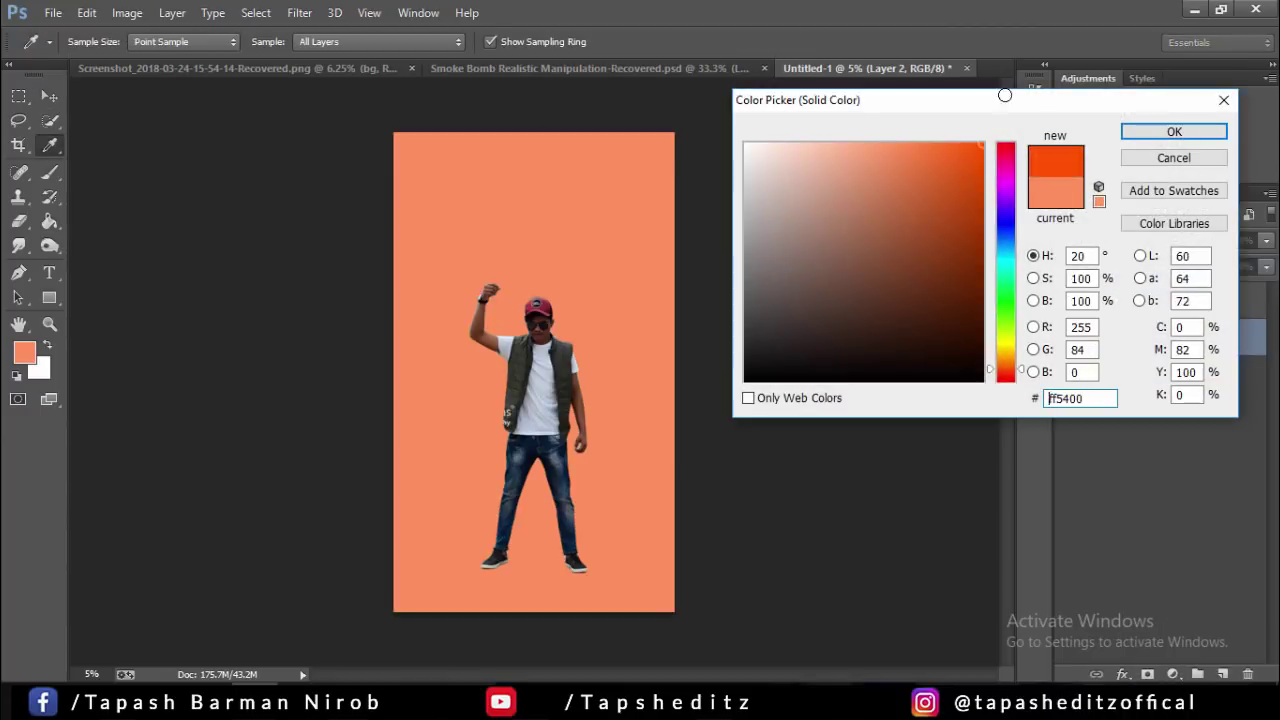
{"action": "left_click", "coordinate": [1000, 362]}
{"action": "mouse_move", "coordinate": [1005, 153]}
{"action": "left_mouse_down"}
{"action": "mouse_move", "coordinate": [1019, 142]}
{"action": "mouse_move", "coordinate": [1005, 374]}
{"action": "left_mouse_up"}
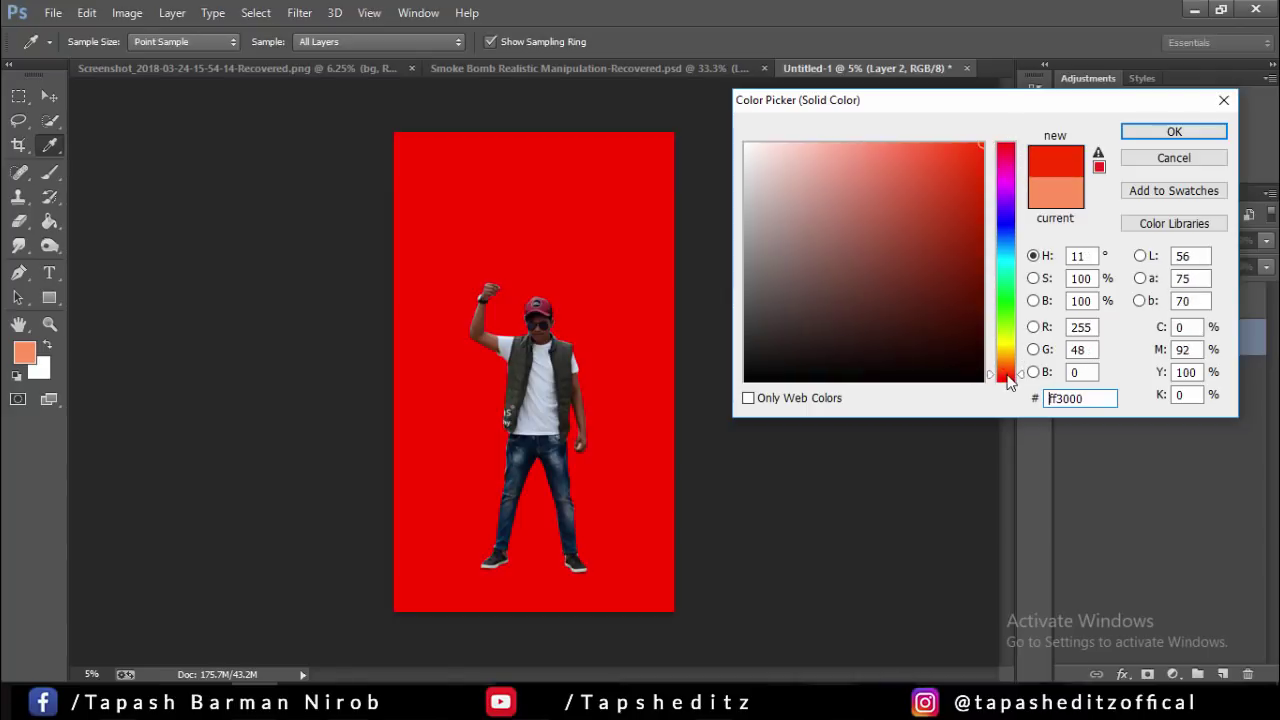
{"action": "left_click", "coordinate": [927, 152]}
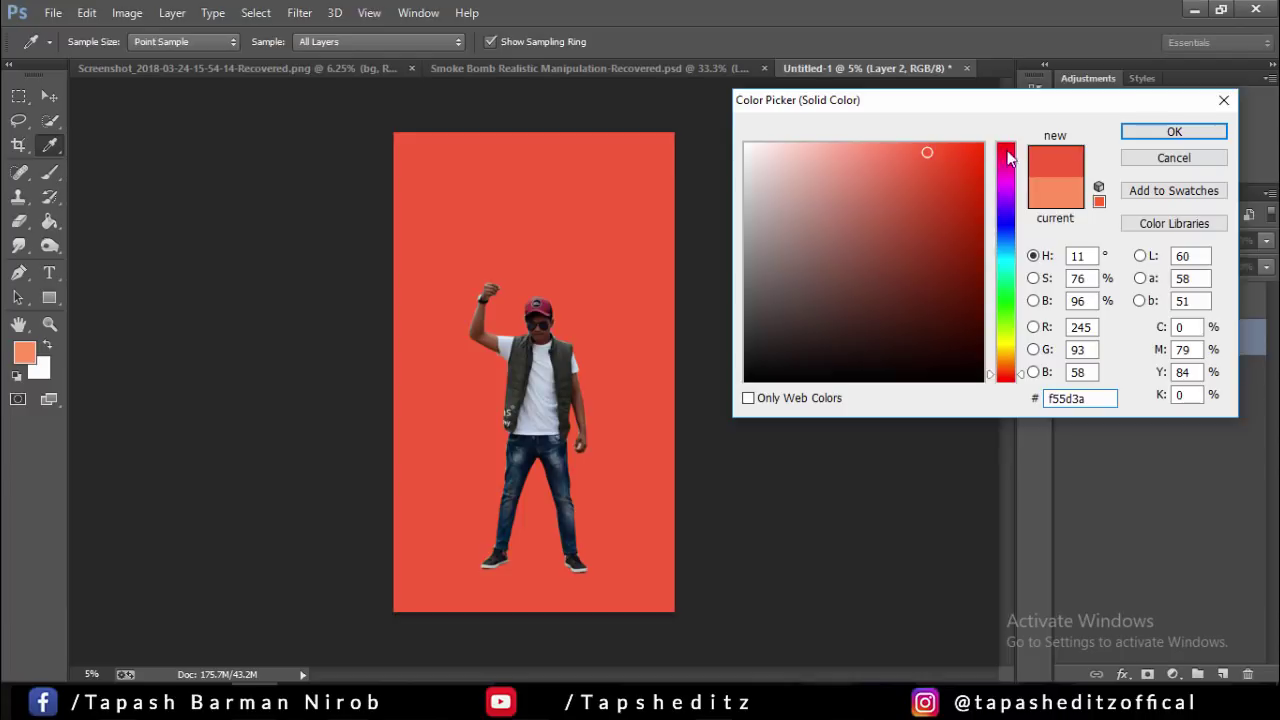
{"action": "left_click", "coordinate": [1122, 133]}
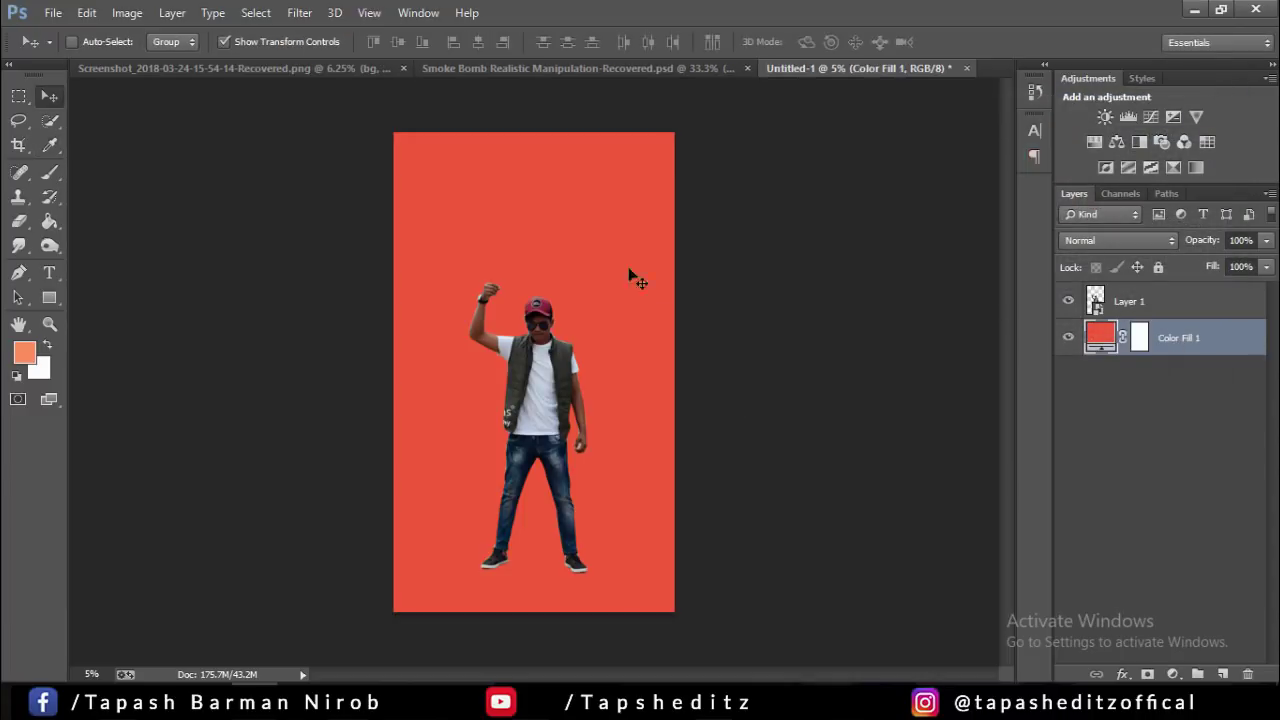
- Crop the canvas to a 3000 px width and close the Apple Software Update pop-up
{"action": "left_click", "coordinate": [18, 145]}
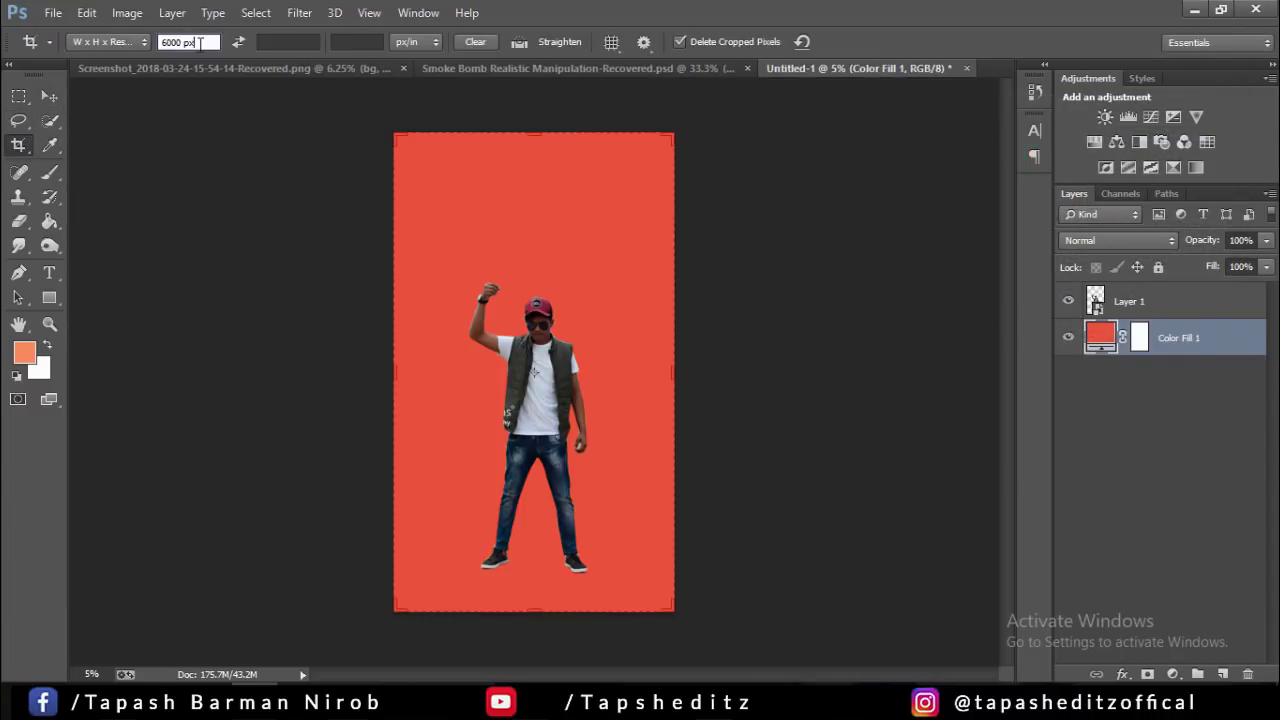
{"action": "type", "text": "3000"}
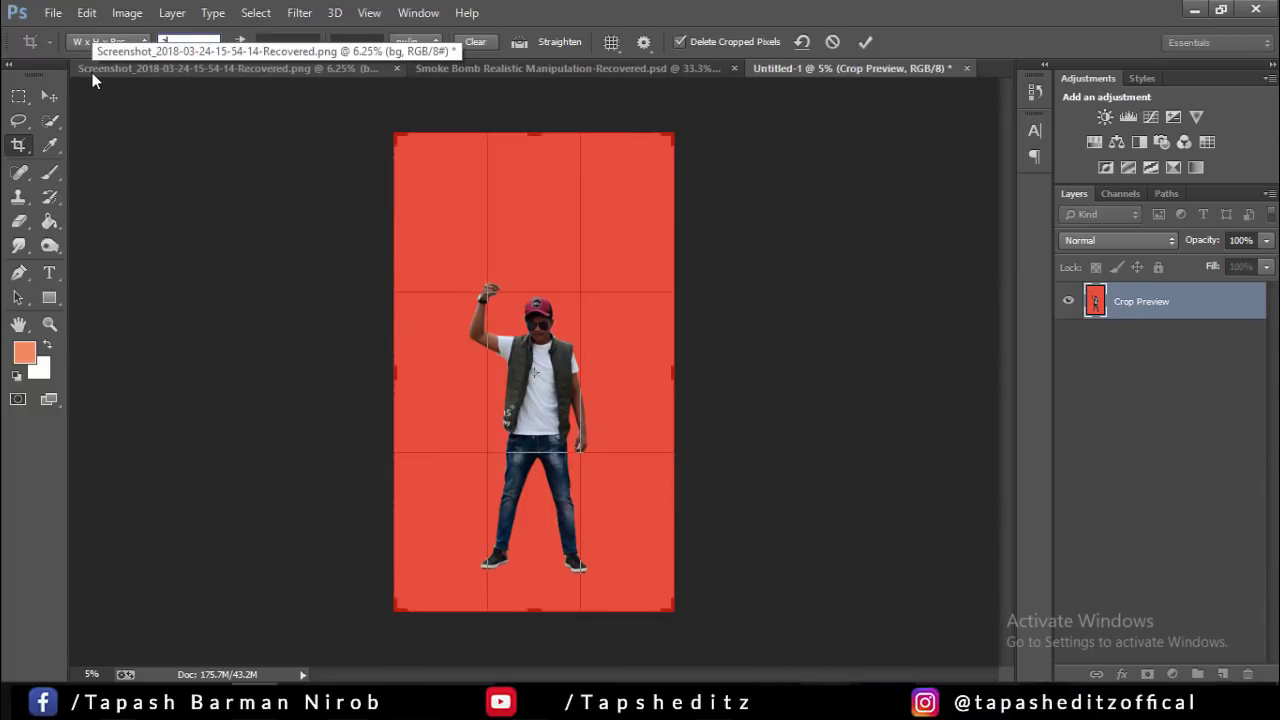
{"action": "left_click", "coordinate": [866, 41]}
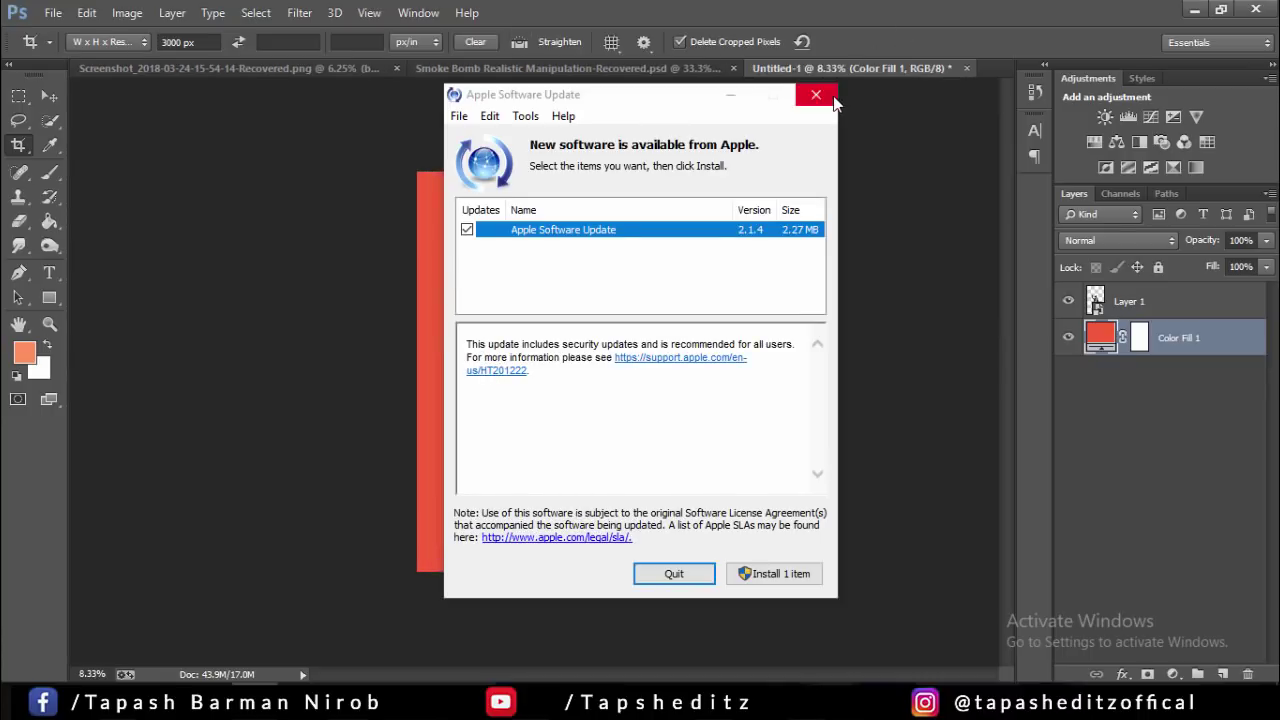
{"action": "left_click", "coordinate": [816, 96]}
- Nudge the crop box slightly, commit the crop, and select the model's Layer 1
{"action": "left_click", "coordinate": [17, 145]}
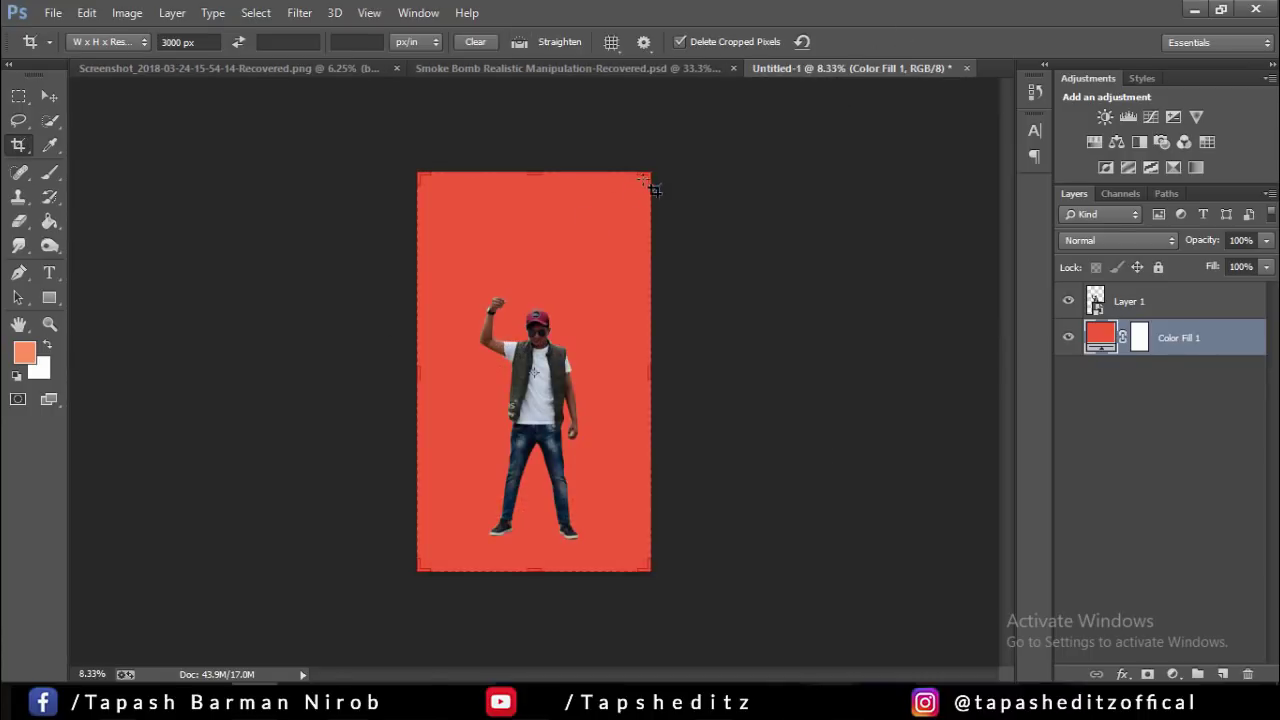
{"action": "left_click_drag", "start_coordinate": [654, 189], "coordinate": [652, 178]}
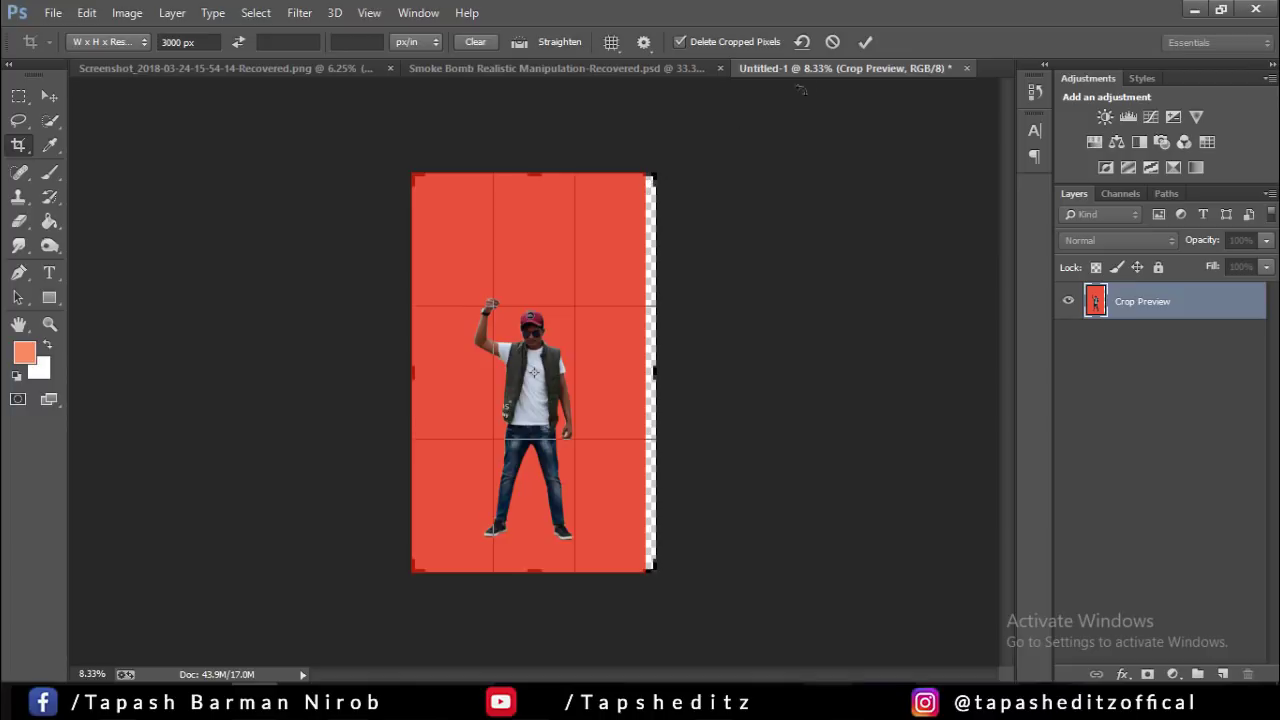
{"action": "left_click", "coordinate": [863, 43]}
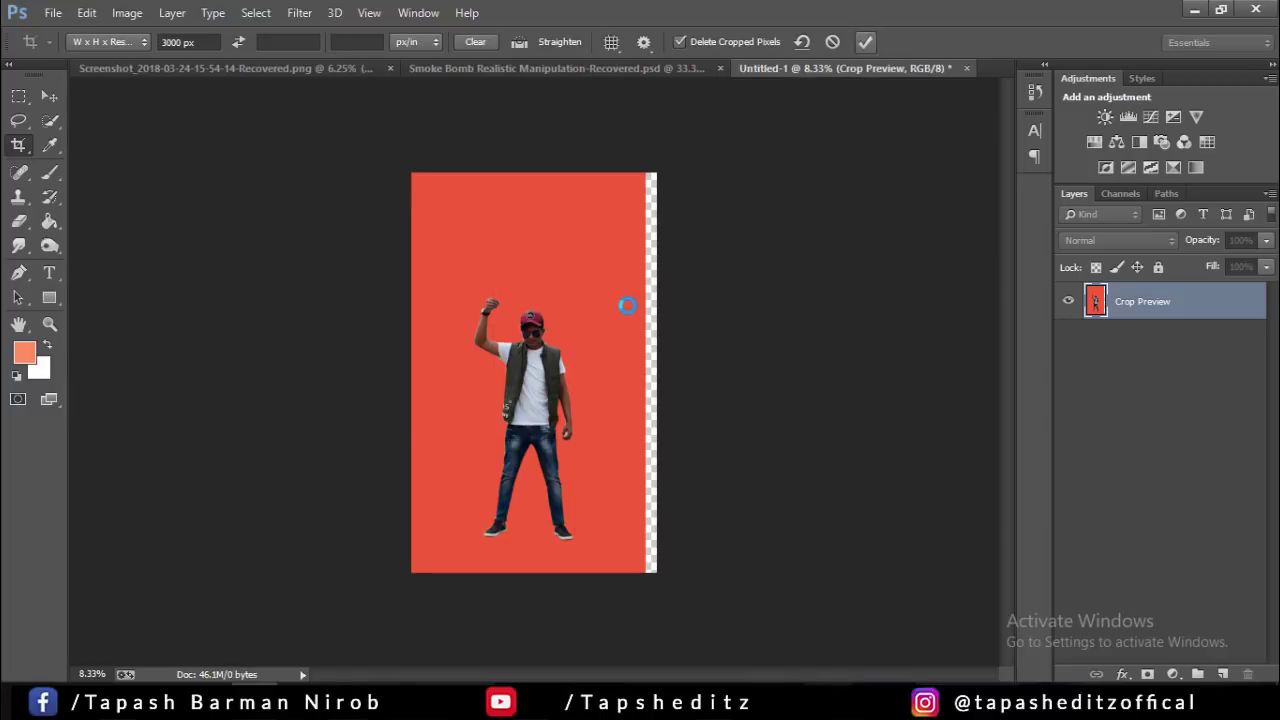
{"action": "key", "text": "ctrl+plus"}
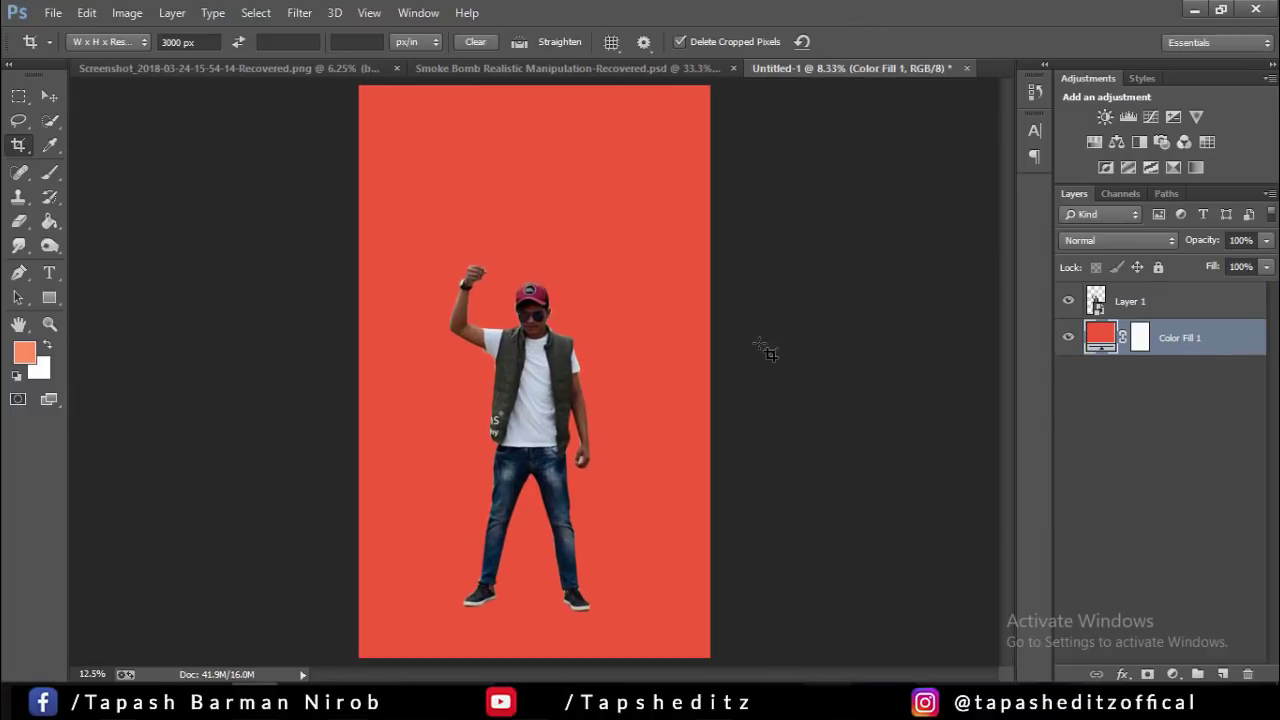
{"action": "key", "text": "ctrl+minus"}
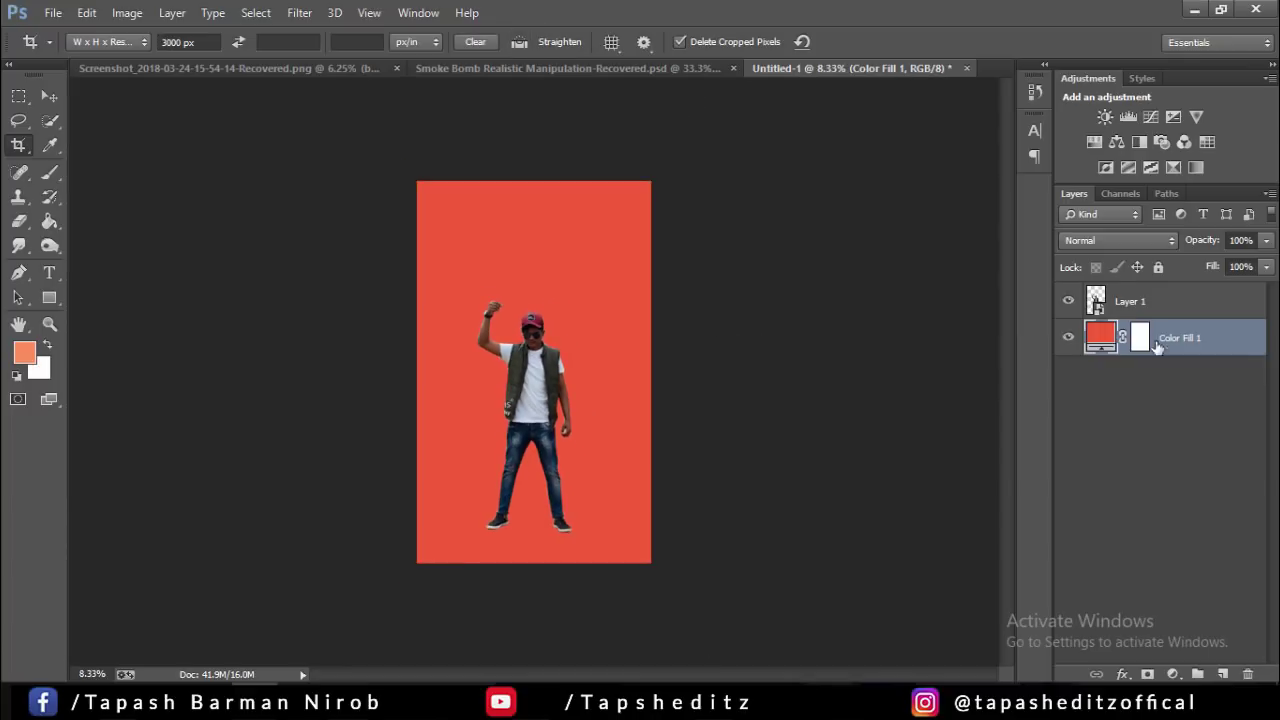
{"action": "left_click", "coordinate": [1169, 303]}
- Place the bg forest image as an embedded layer, scaled up to cover the canvas
{"action": "left_click", "coordinate": [42, 13]}
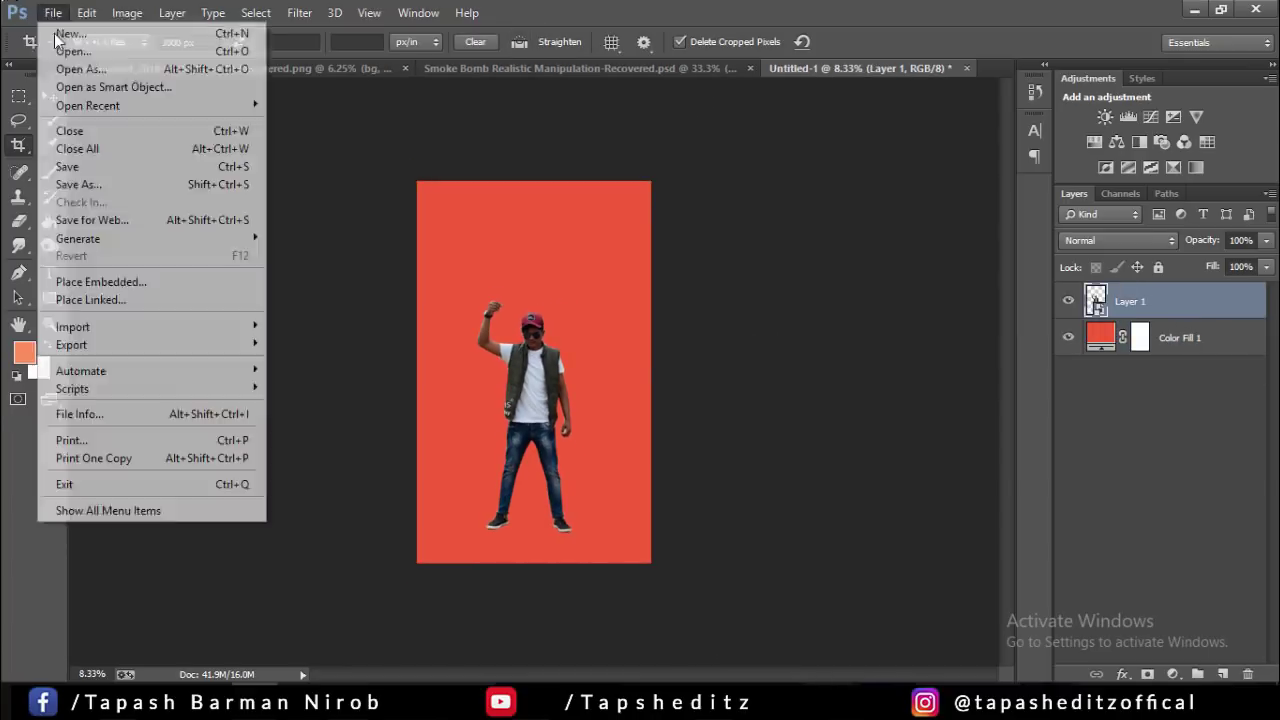
{"action": "left_click", "coordinate": [120, 280]}
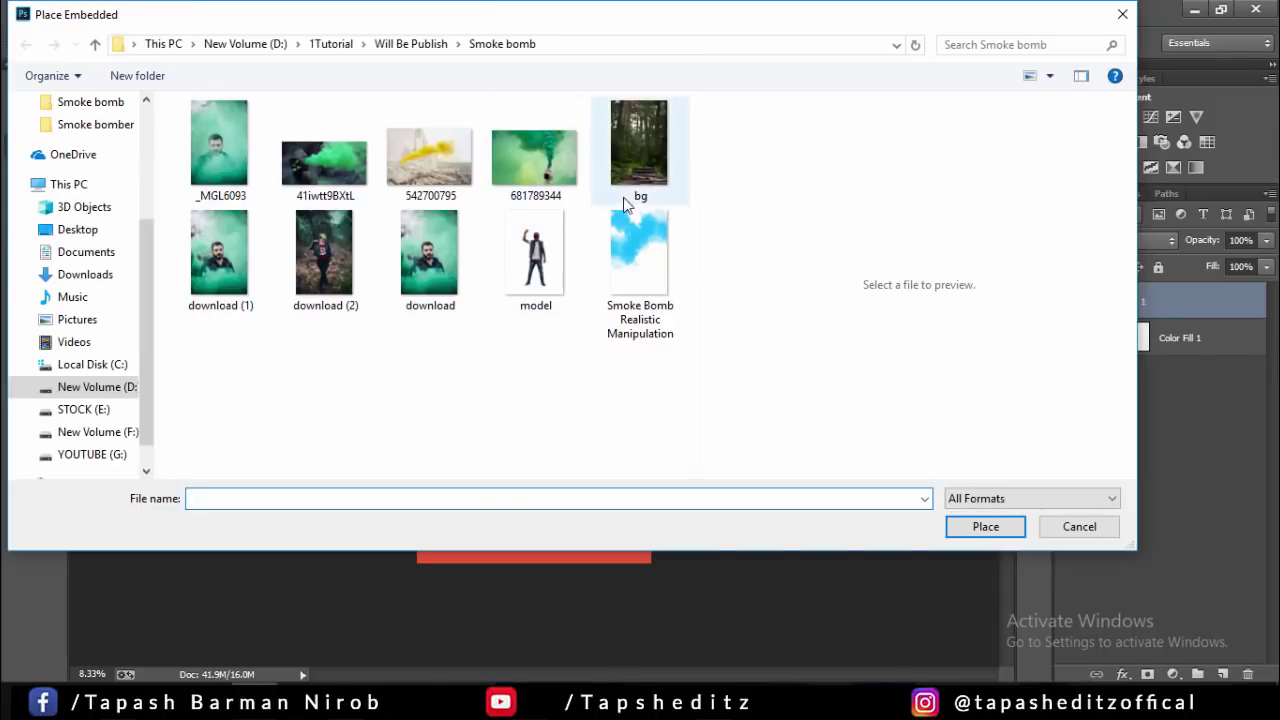
{"action": "left_click", "coordinate": [639, 145]}
{"action": "left_click", "coordinate": [983, 526]}
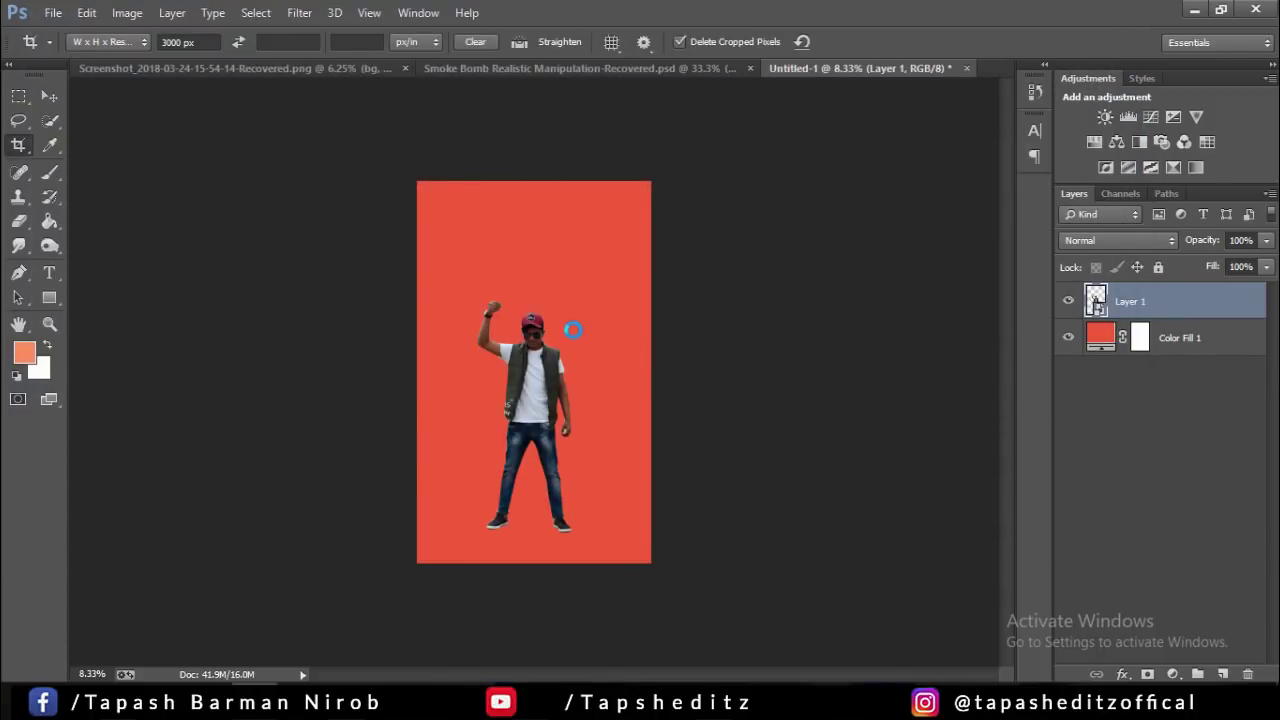
{"action": "left_click_drag", "start_coordinate": [580, 306], "coordinate": [823, 271]}
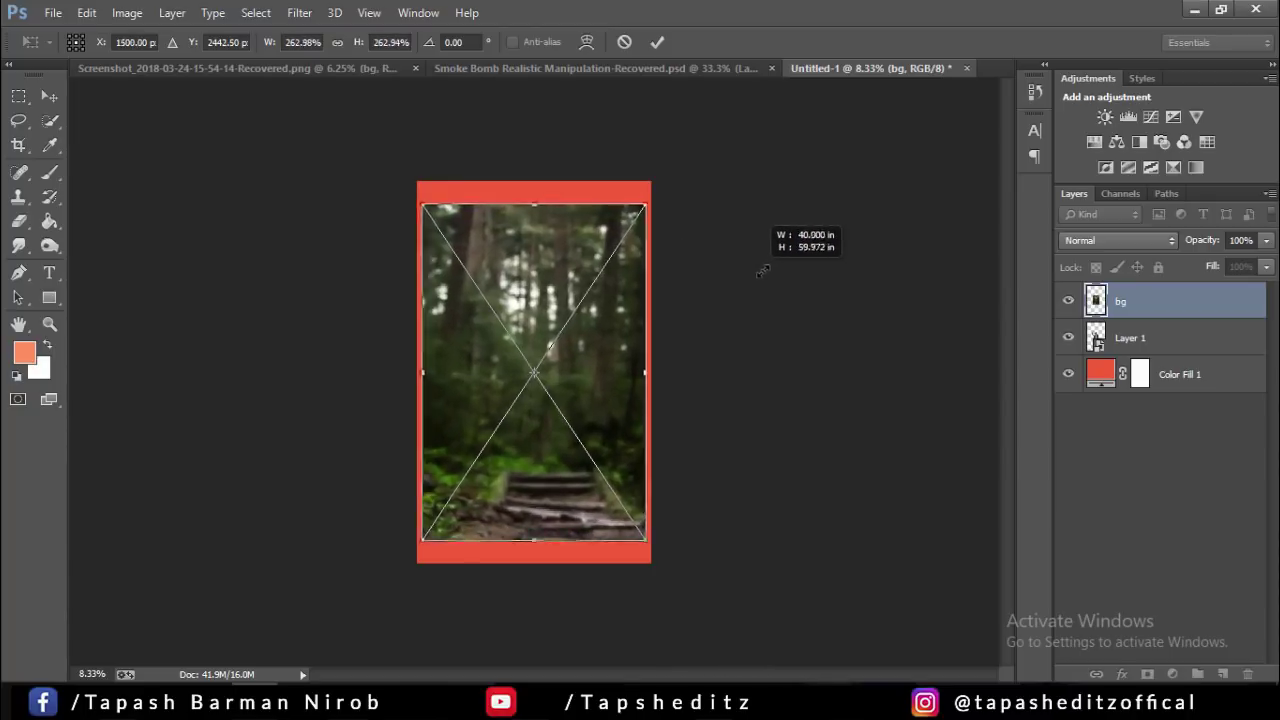
{"action": "left_click_drag", "start_coordinate": [613, 327], "coordinate": [611, 339]}
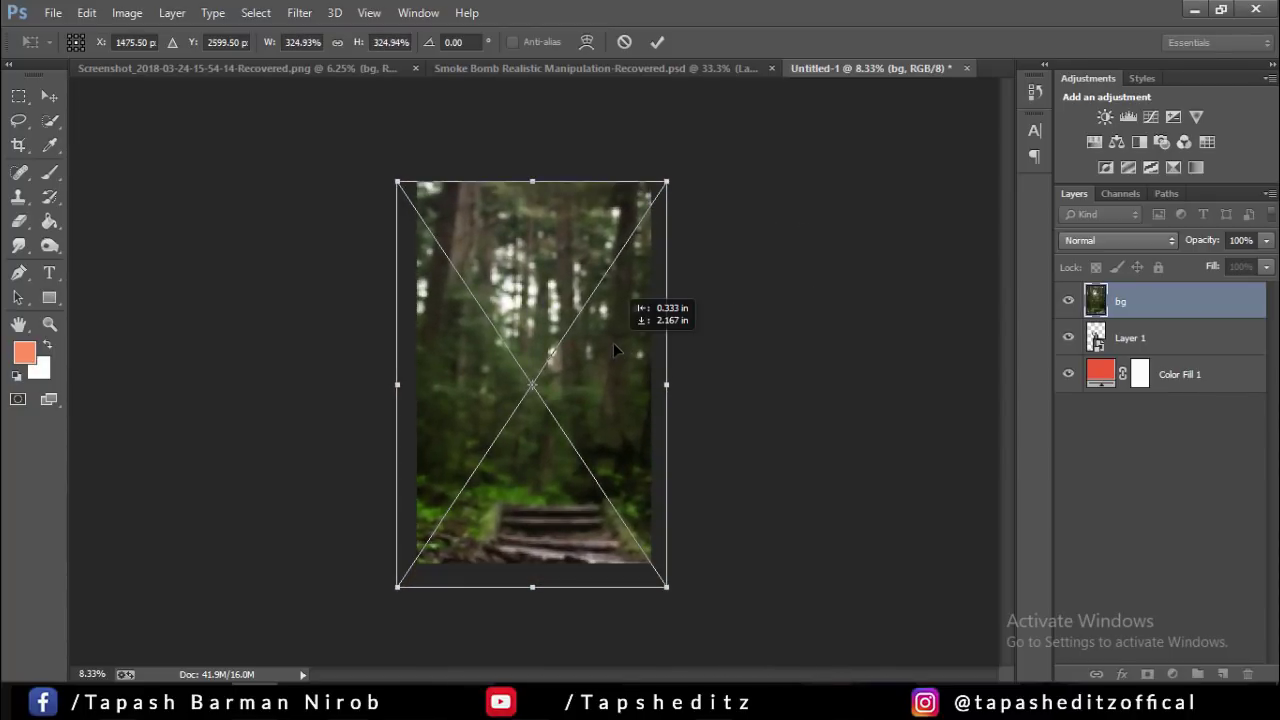
{"action": "right_click", "coordinate": [611, 339]}
{"action": "left_click", "coordinate": [617, 352]}
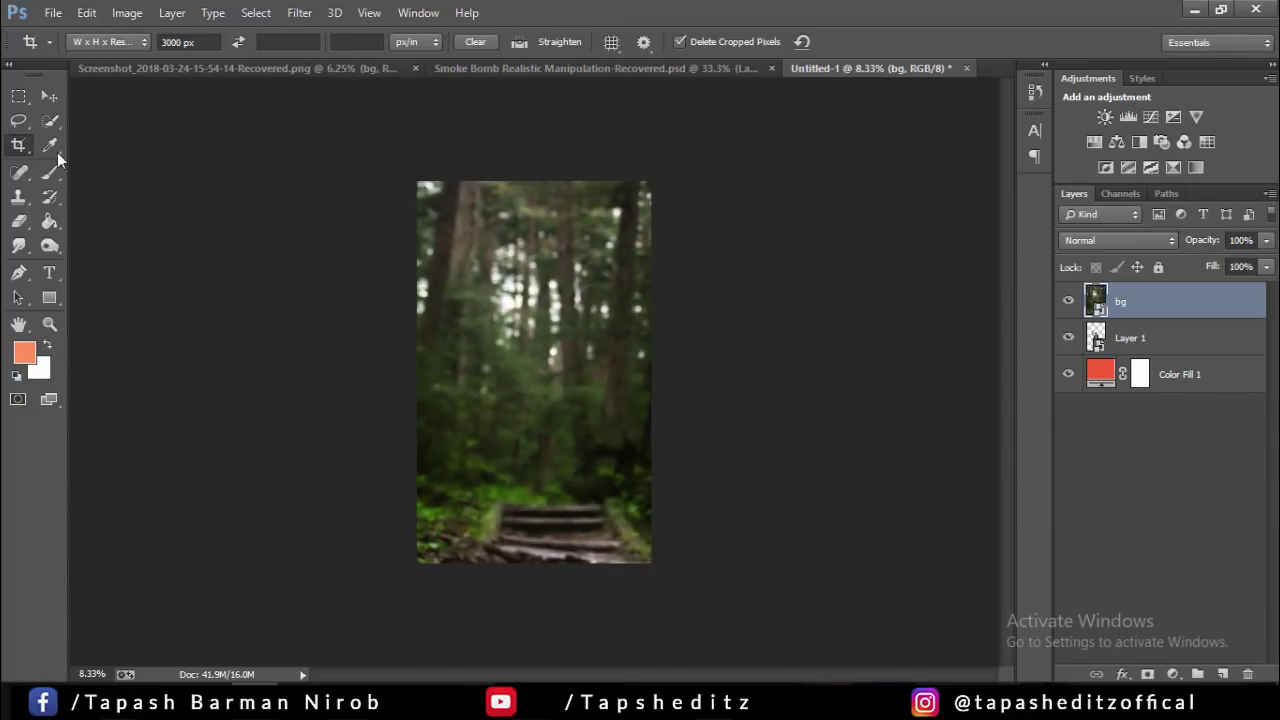
- Enlarge and reposition the forest image so it fills the canvas
{"action": "key", "text": "v"}
{"action": "left_click_drag", "start_coordinate": [506, 281], "coordinate": [506, 276]}
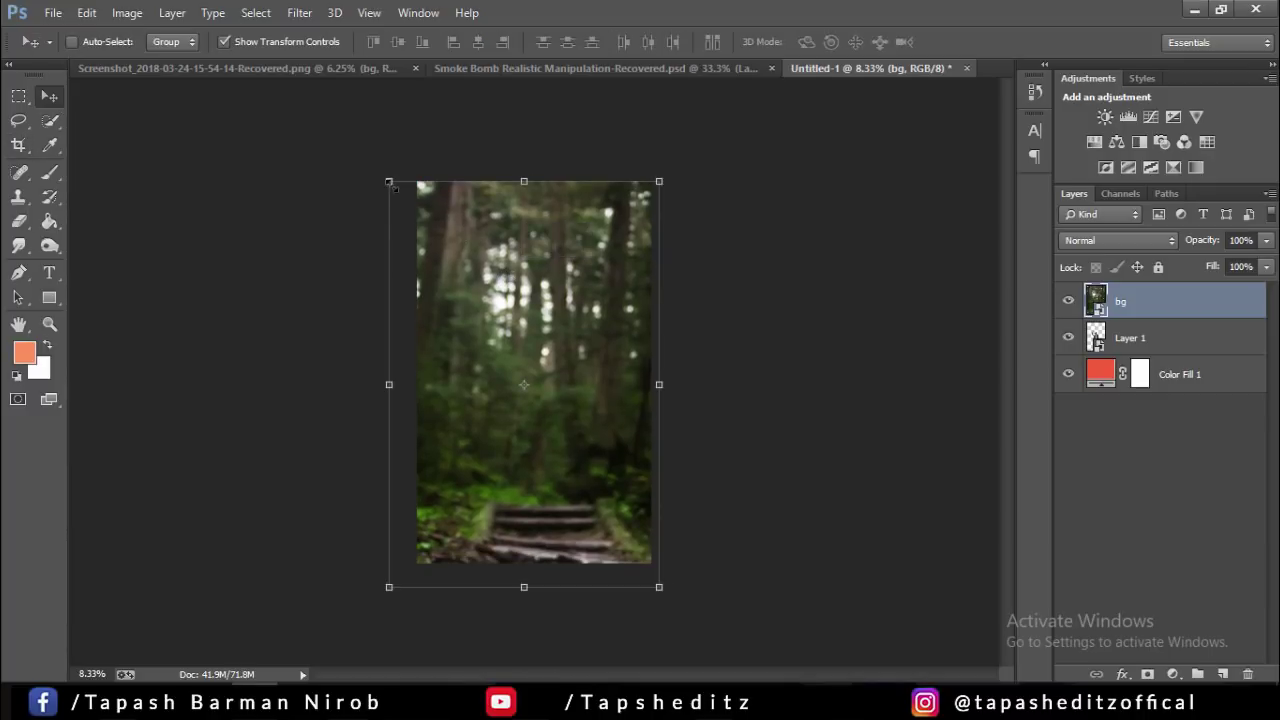
{"action": "left_click_drag", "start_coordinate": [390, 183], "coordinate": [332, 141]}
{"action": "left_click", "coordinate": [657, 42]}
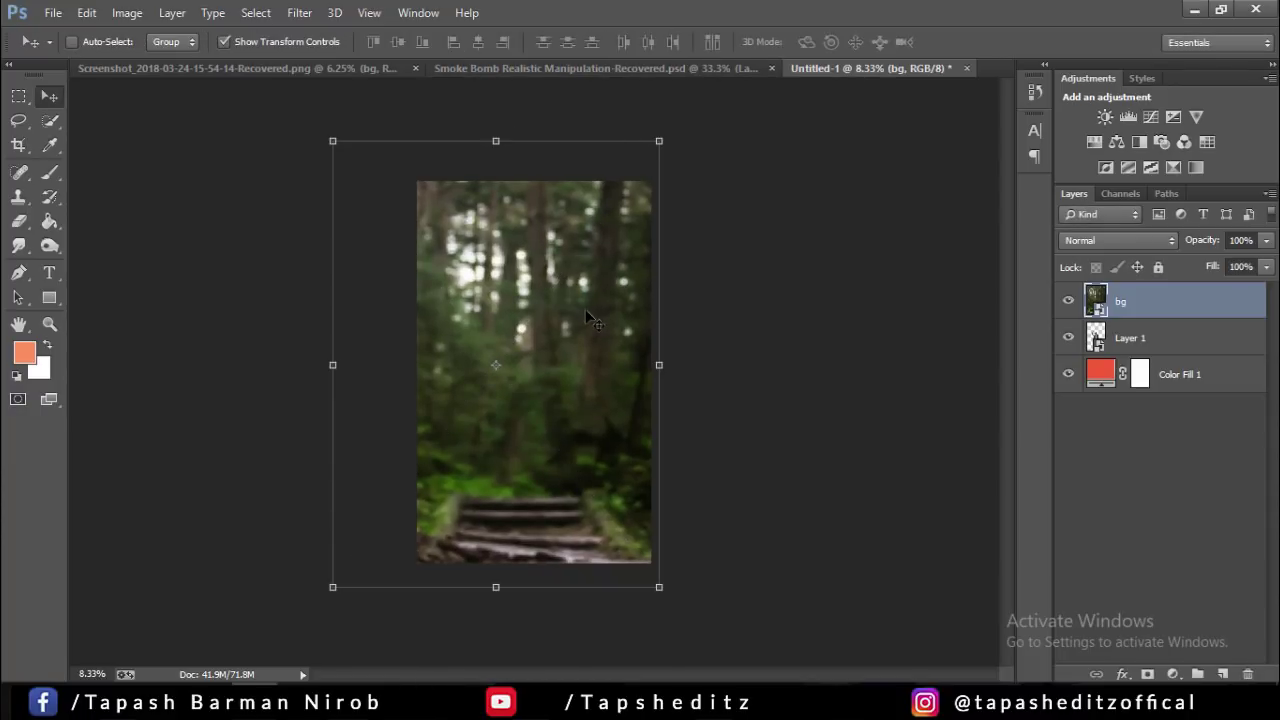
{"action": "mouse_move", "coordinate": [587, 317]}
{"action": "left_mouse_down"}
{"action": "mouse_move", "coordinate": [587, 353]}
{"action": "mouse_move", "coordinate": [585, 317]}
{"action": "mouse_move", "coordinate": [597, 338]}
{"action": "left_mouse_up"}
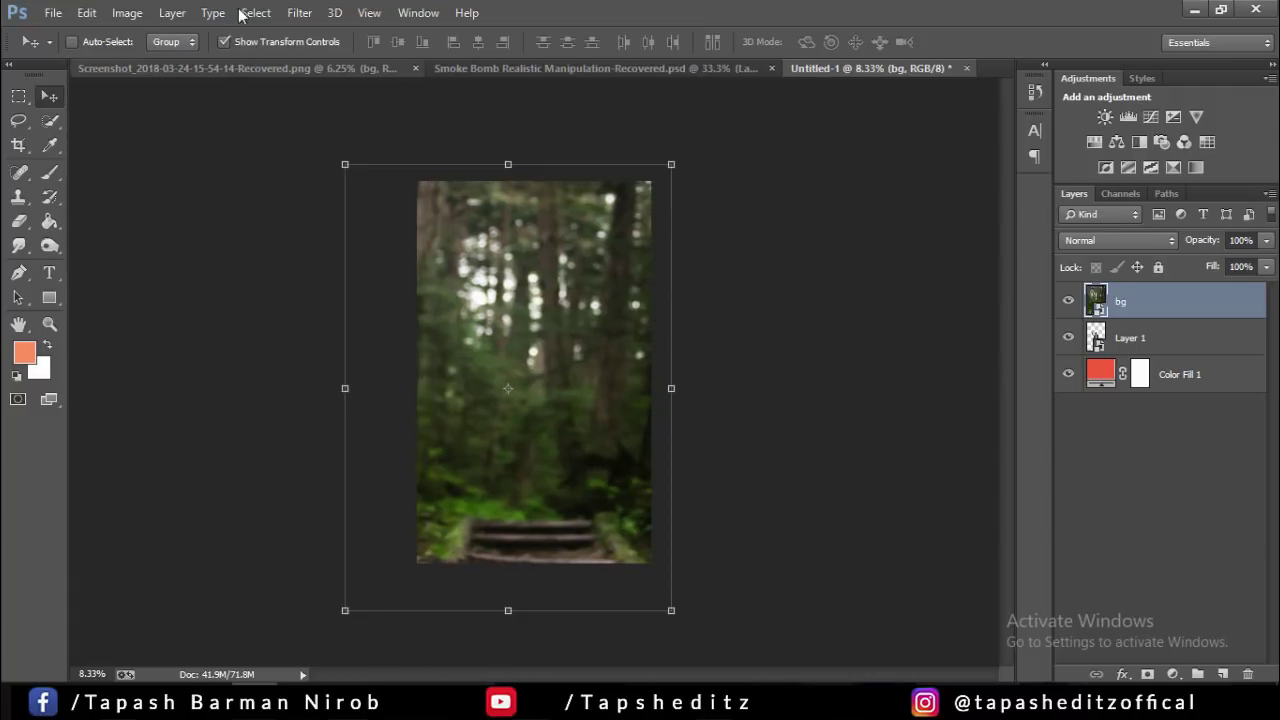
{"action": "left_click", "coordinate": [224, 42]}
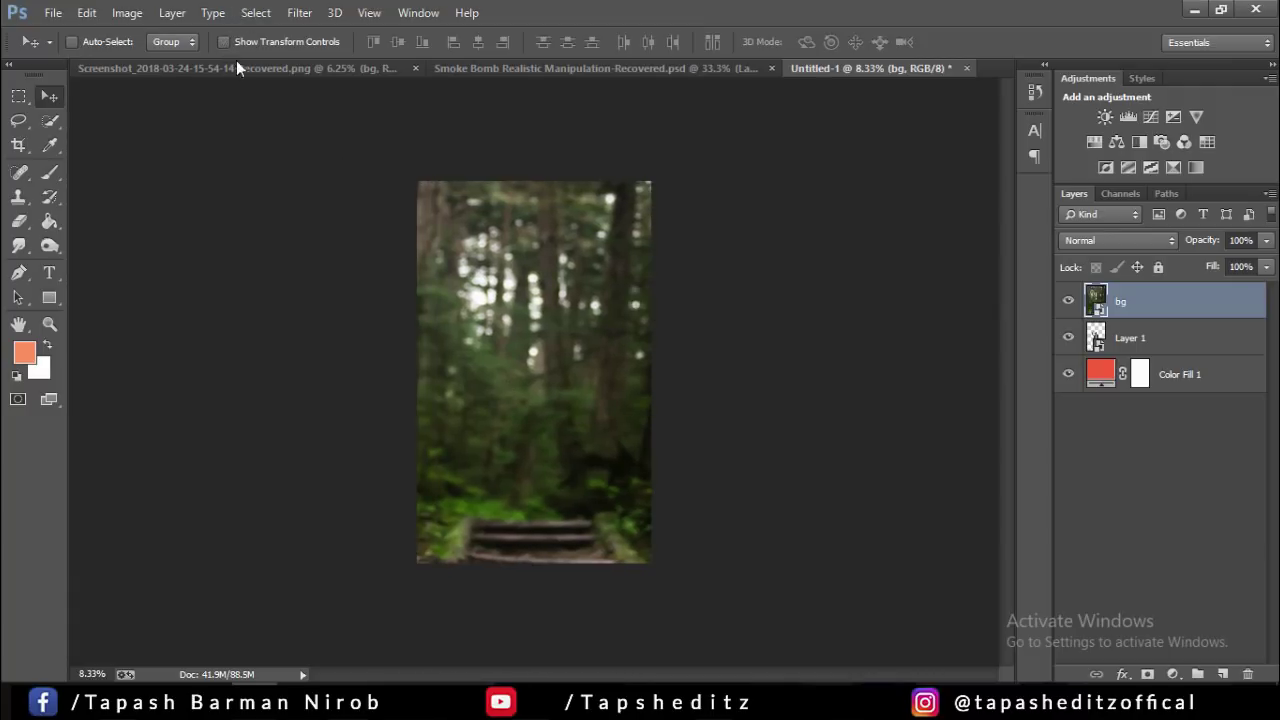
- Rasterize the bg layer and move it below the model's Layer 1
{"action": "right_click", "coordinate": [1133, 301]}
{"action": "left_click", "coordinate": [815, 281]}
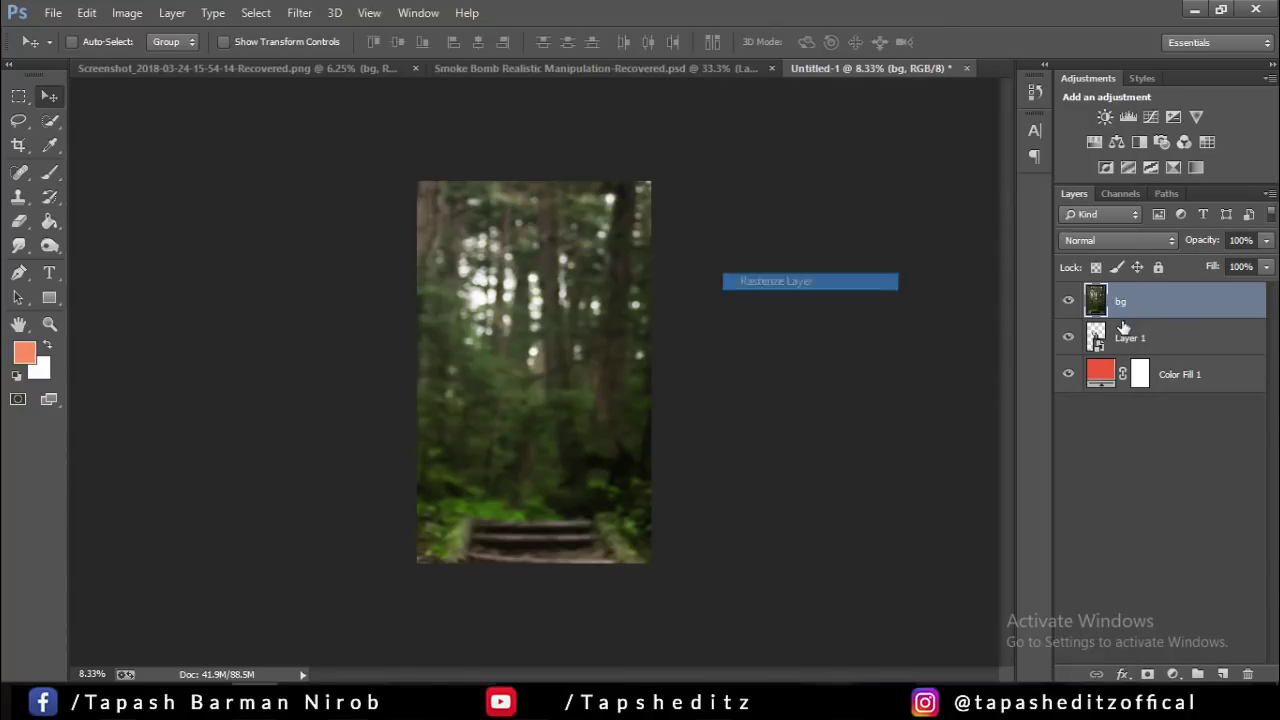
{"action": "left_click_drag", "start_coordinate": [1170, 312], "coordinate": [1190, 352]}
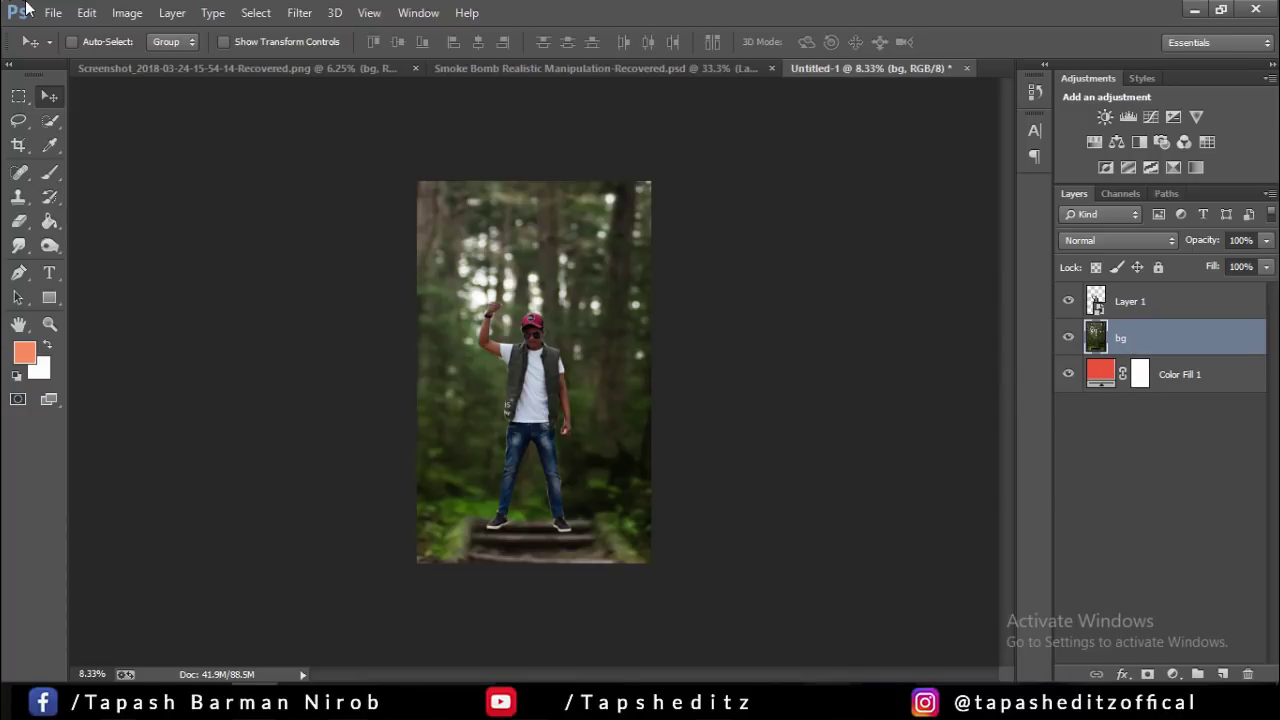
{"action": "left_click", "coordinate": [127, 12]}
- Brighten the forest midtones with Levels and shift the forest image upward
{"action": "left_click", "coordinate": [352, 77]}
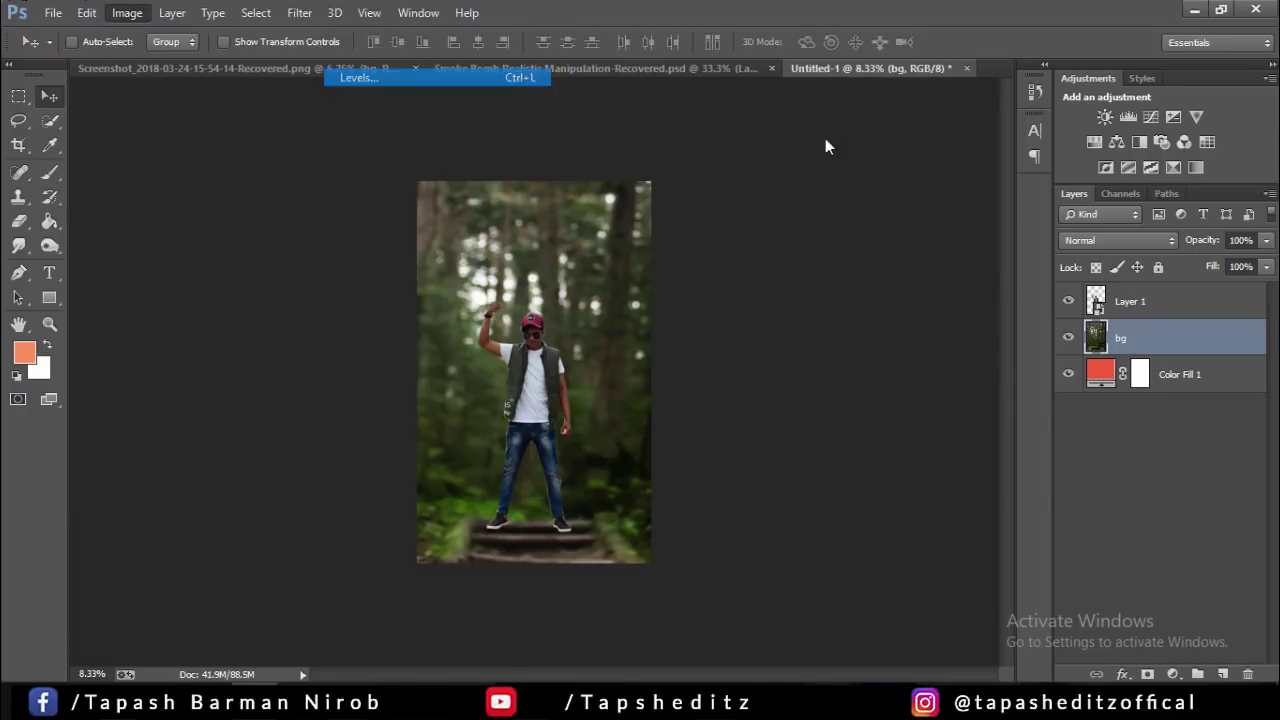
{"action": "mouse_move", "coordinate": [1010, 313]}
{"action": "left_mouse_down"}
{"action": "mouse_move", "coordinate": [1021, 313]}
{"action": "mouse_move", "coordinate": [1006, 313]}
{"action": "left_mouse_up"}
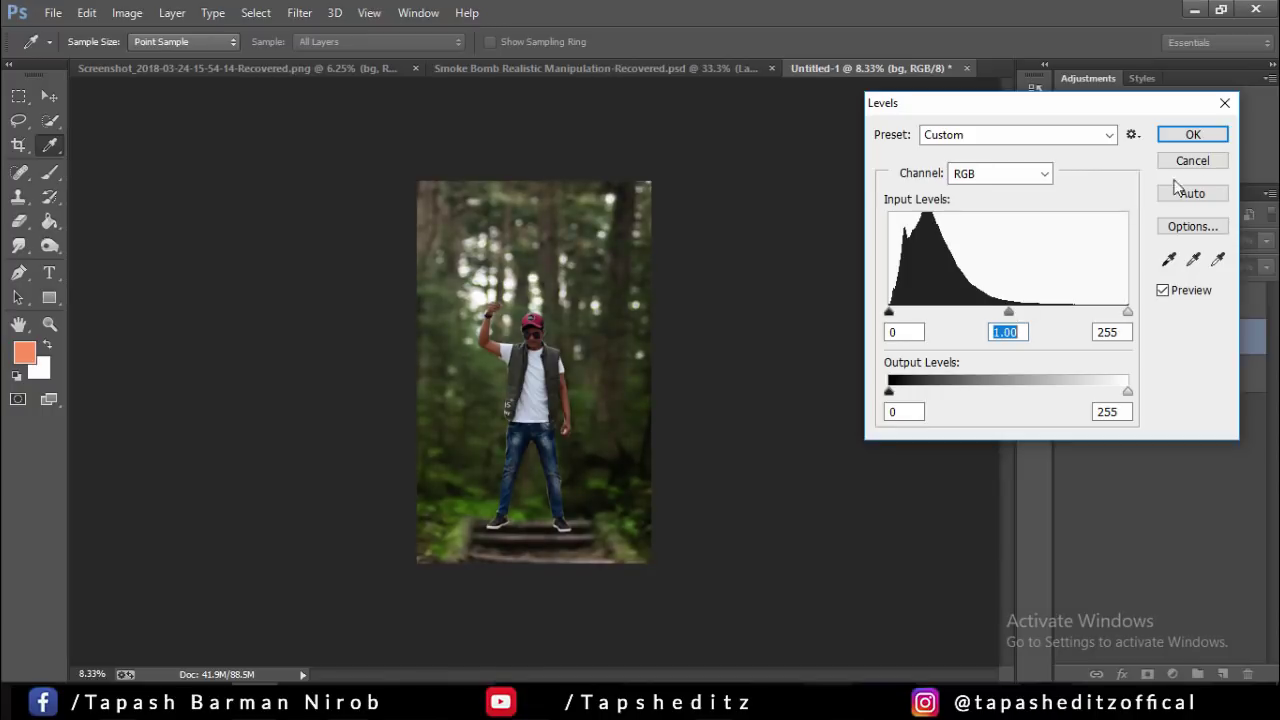
{"action": "left_click", "coordinate": [1193, 134]}
{"action": "left_click_drag", "start_coordinate": [573, 274], "coordinate": [567, 265]}
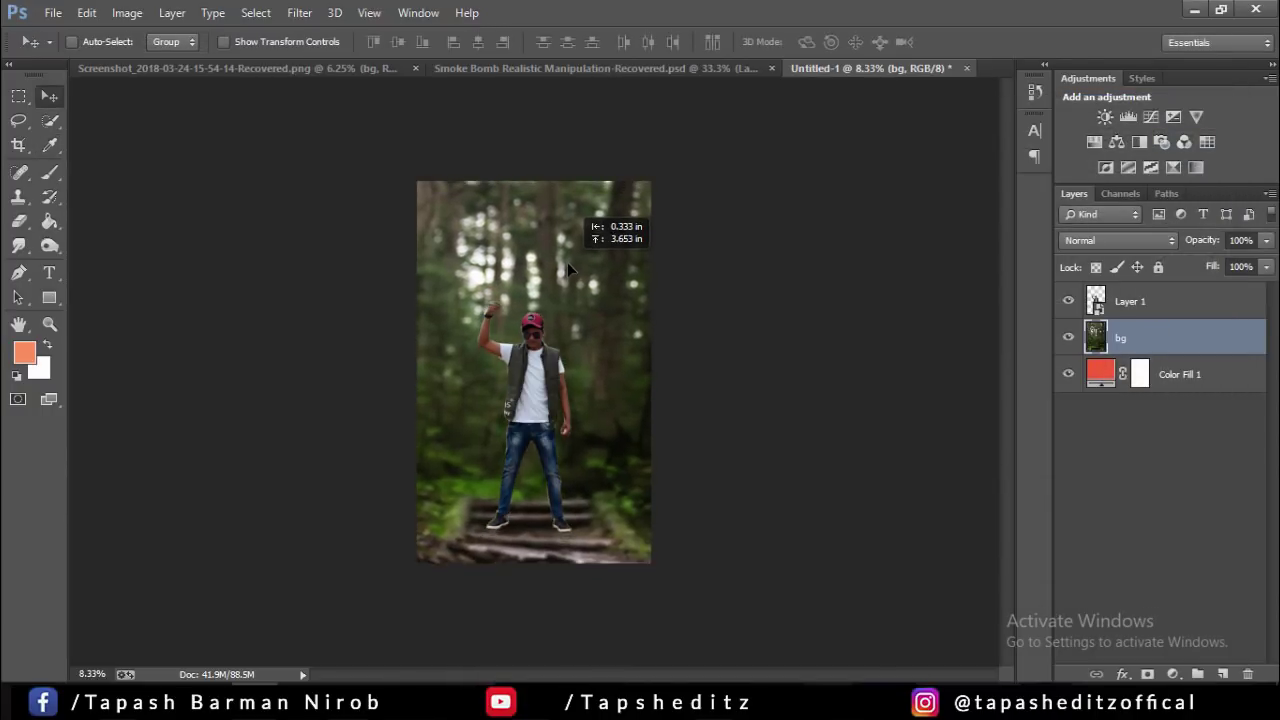
{"action": "left_click", "coordinate": [1125, 303]}
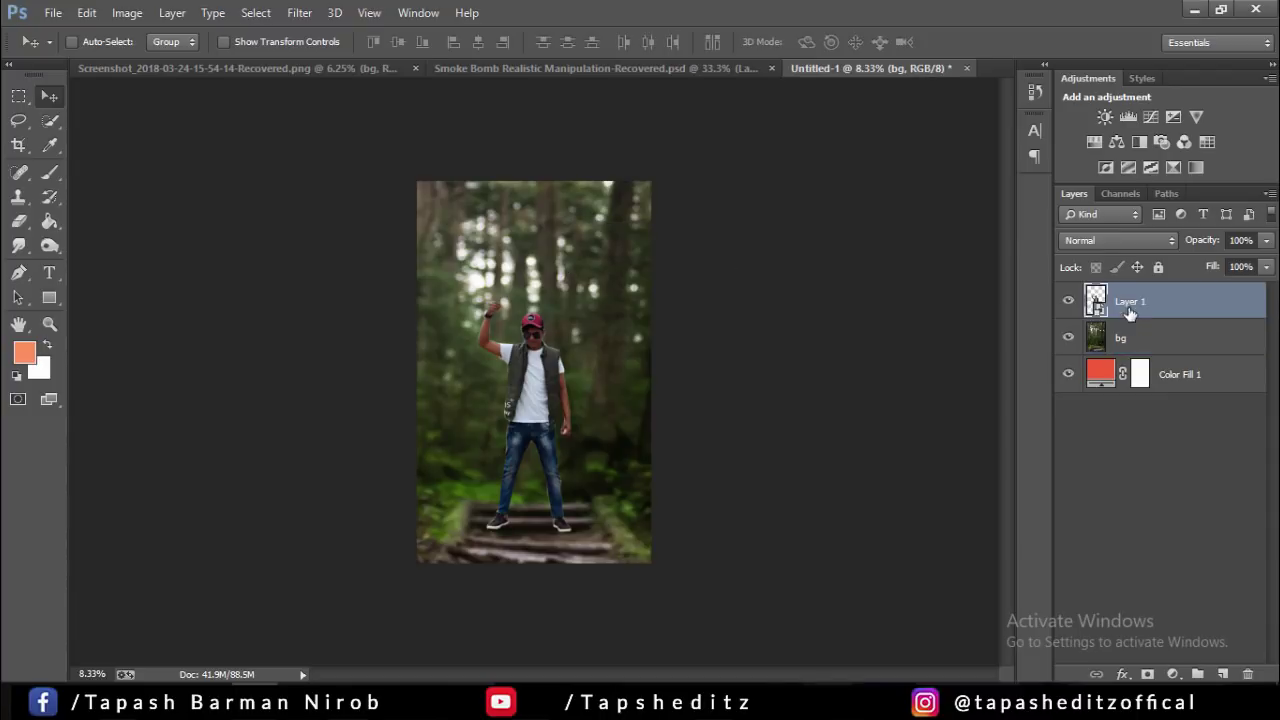
- Duplicate Layer 1 as Layer 1 copy and add a new empty Layer 2 on top
{"action": "right_click", "coordinate": [1186, 302]}
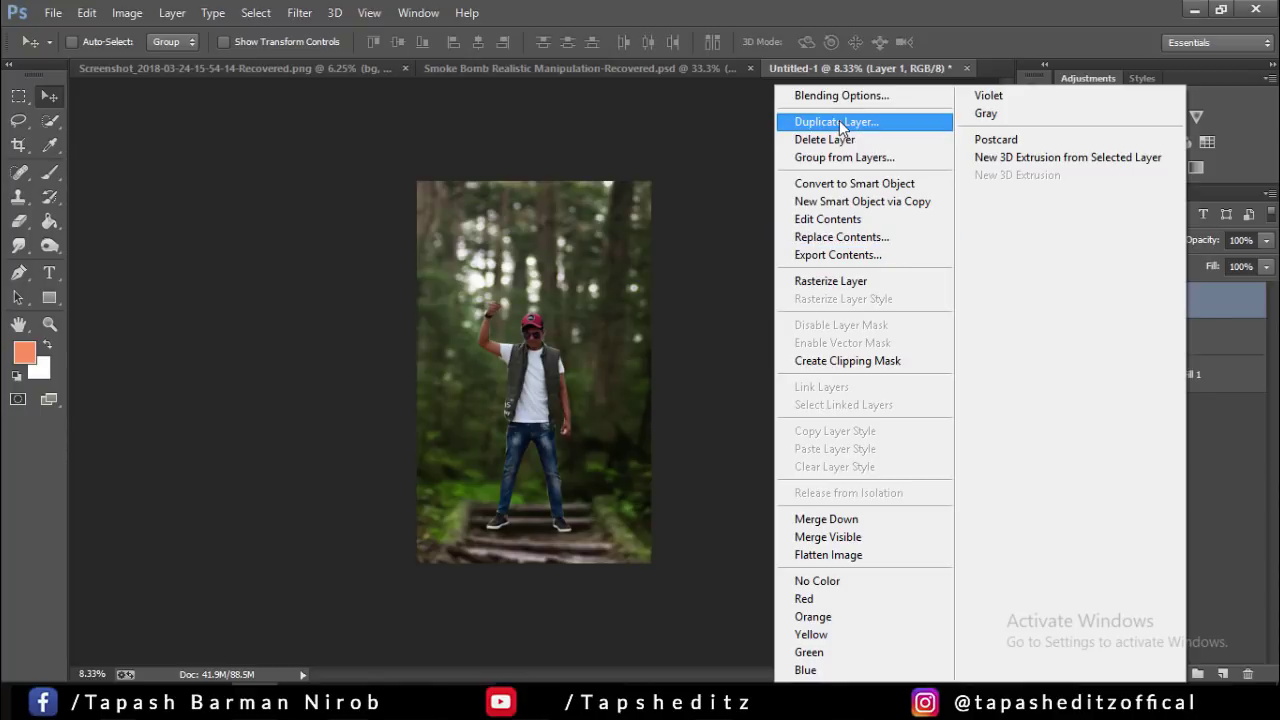
{"action": "left_click", "coordinate": [839, 121]}
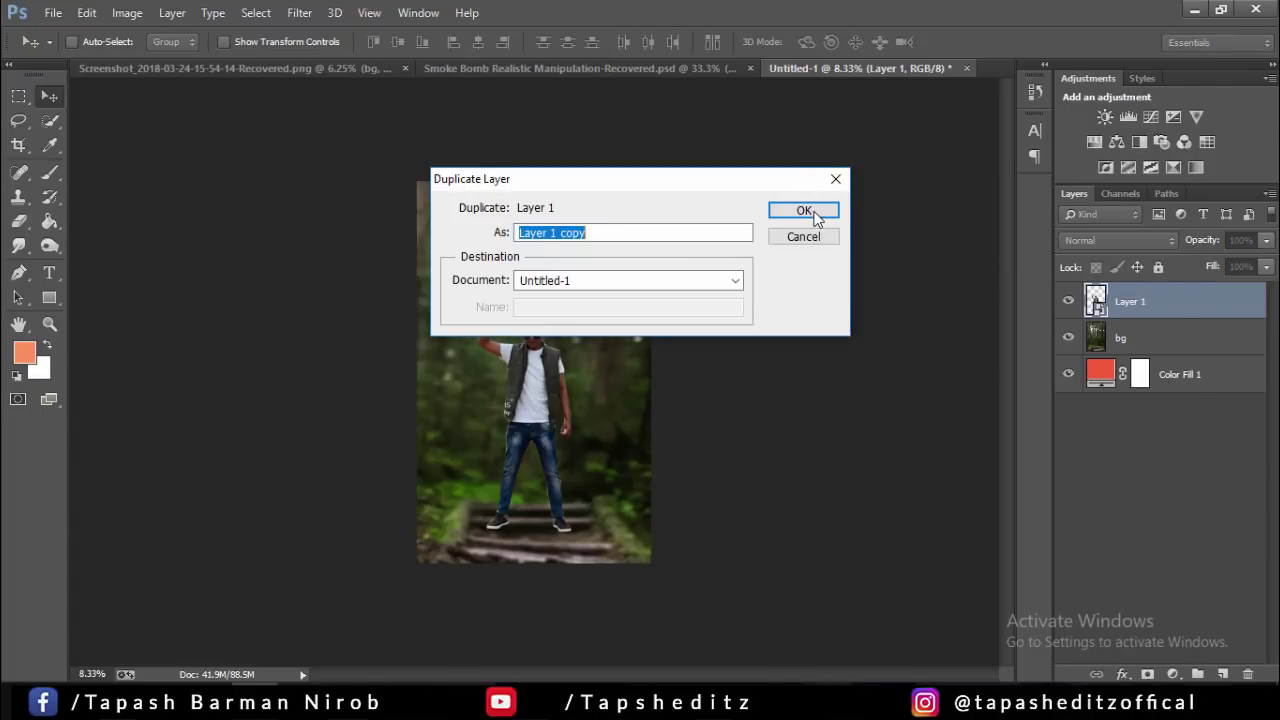
{"action": "left_click", "coordinate": [813, 213]}
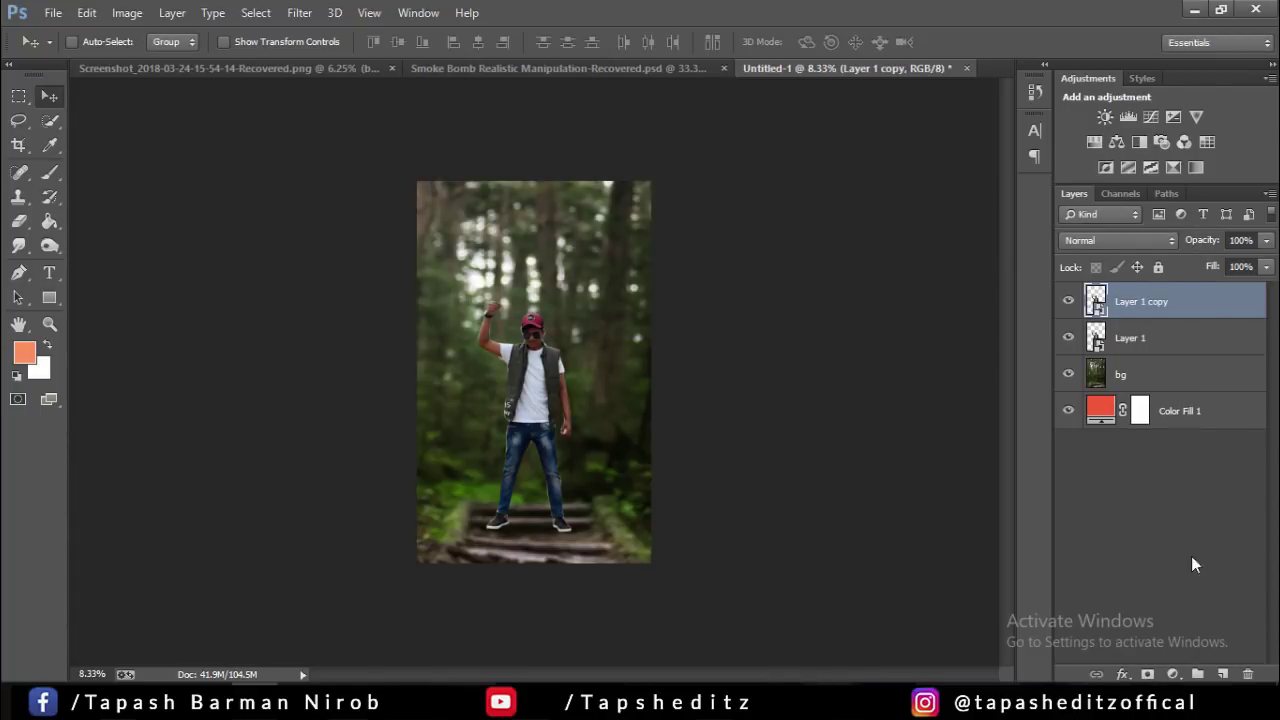
{"action": "left_click", "coordinate": [1222, 675]}
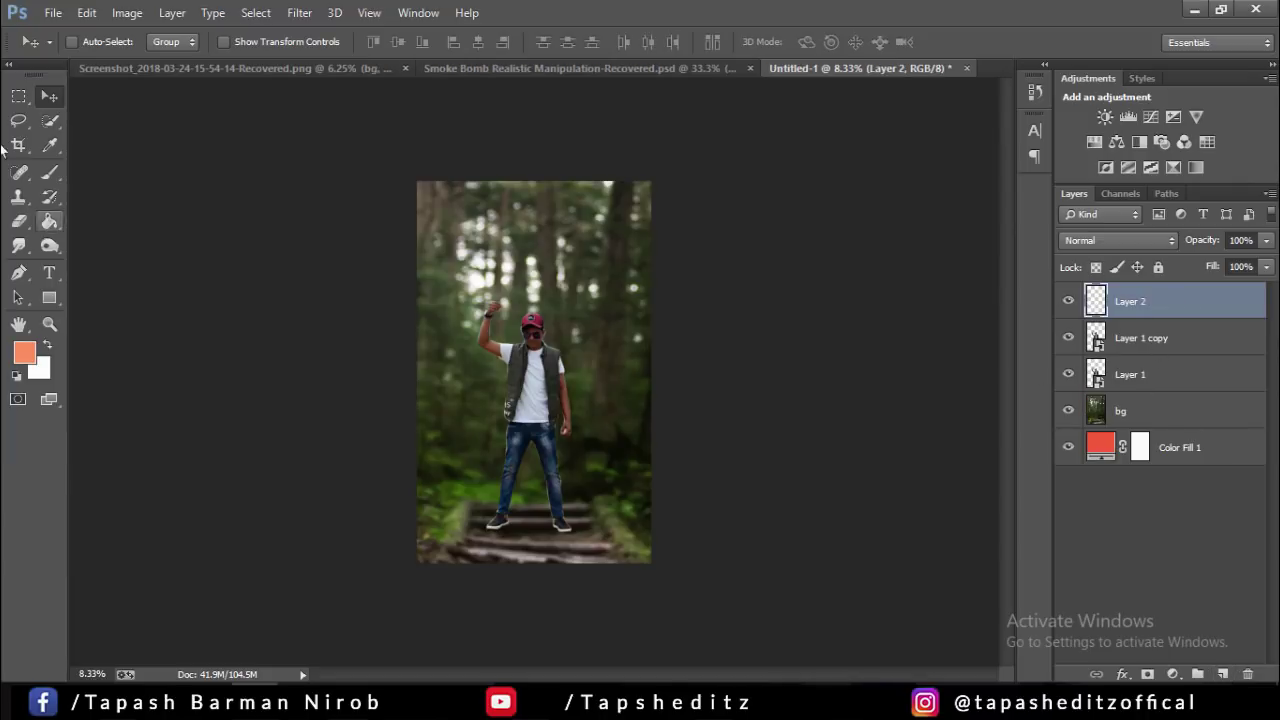
- Choose the Brush tool with a soft round preset and default black/white colours
{"action": "left_click", "coordinate": [52, 173]}
{"action": "right_click", "coordinate": [57, 173]}
{"action": "left_click", "coordinate": [130, 174]}
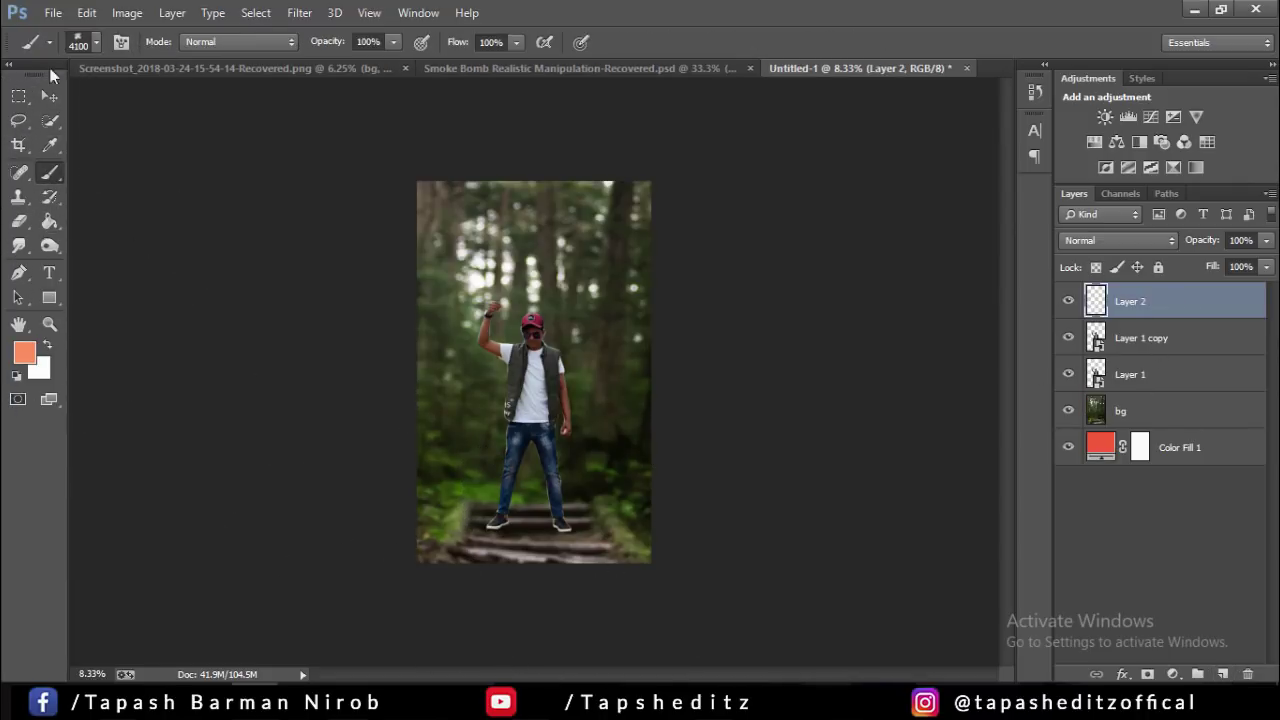
{"action": "left_click", "coordinate": [96, 41]}
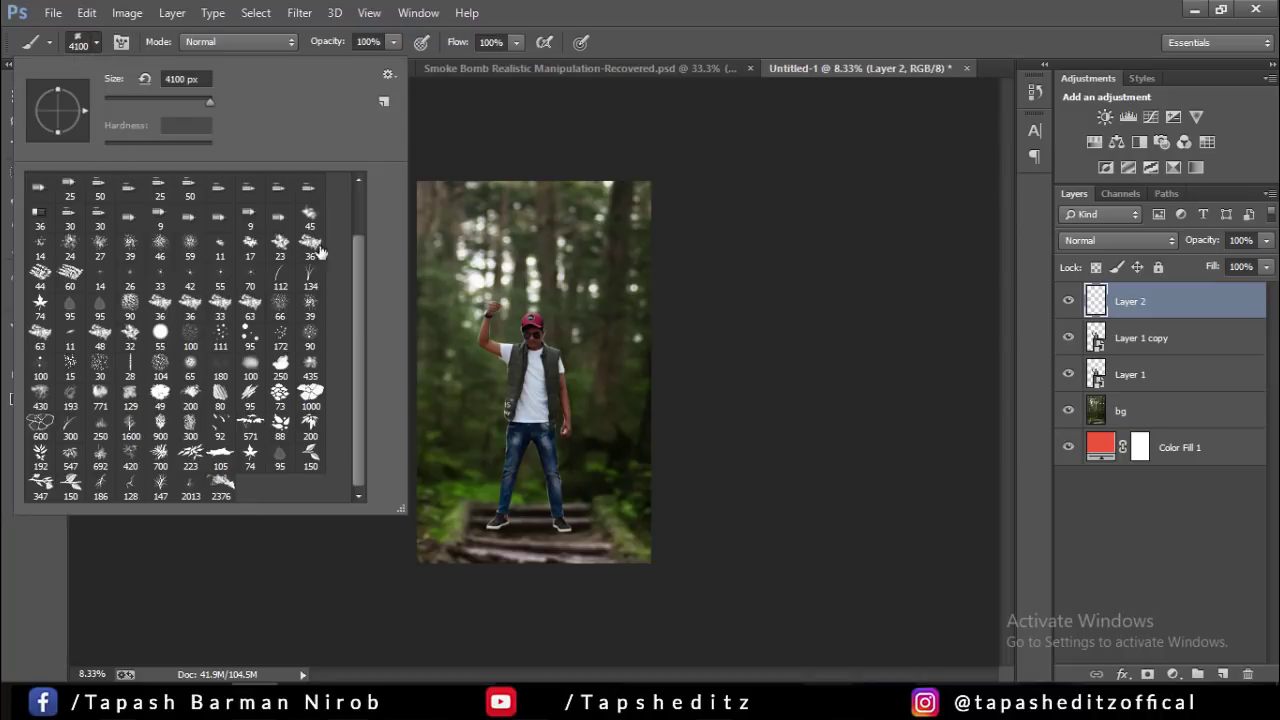
{"action": "left_click_drag", "start_coordinate": [362, 255], "coordinate": [348, 158]}
{"action": "left_click", "coordinate": [36, 190]}
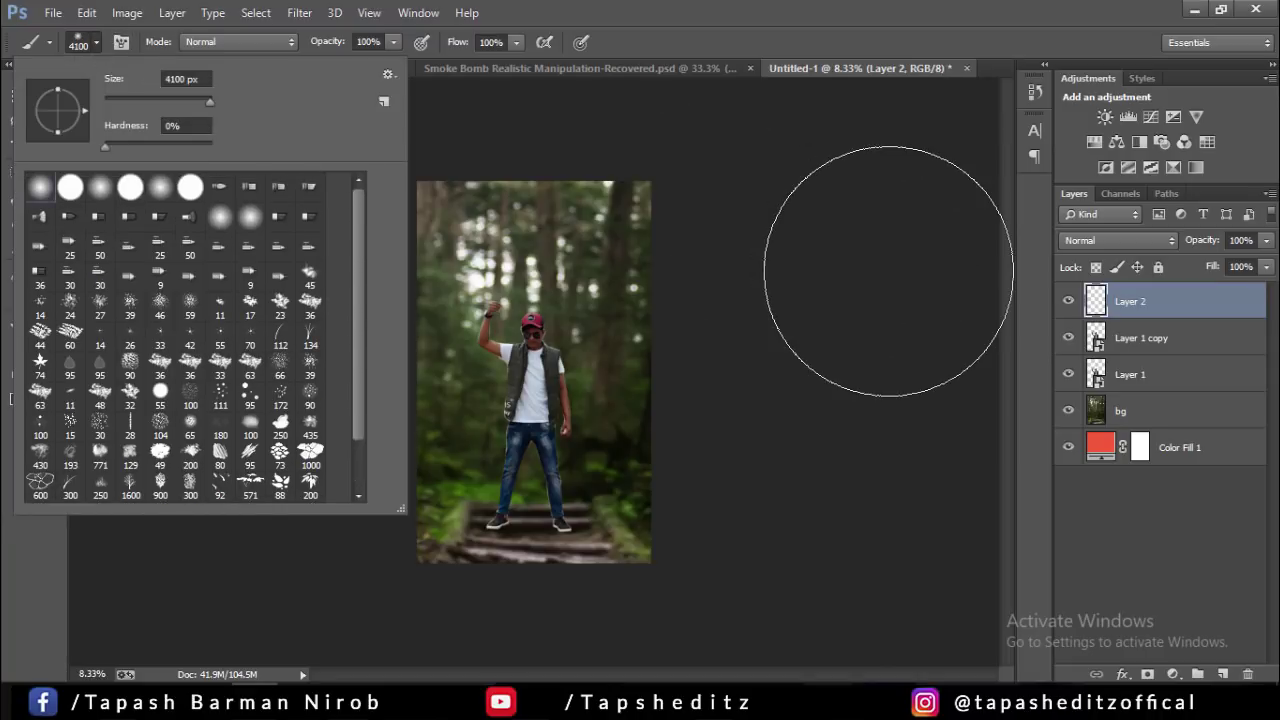
{"action": "left_click", "coordinate": [790, 278]}
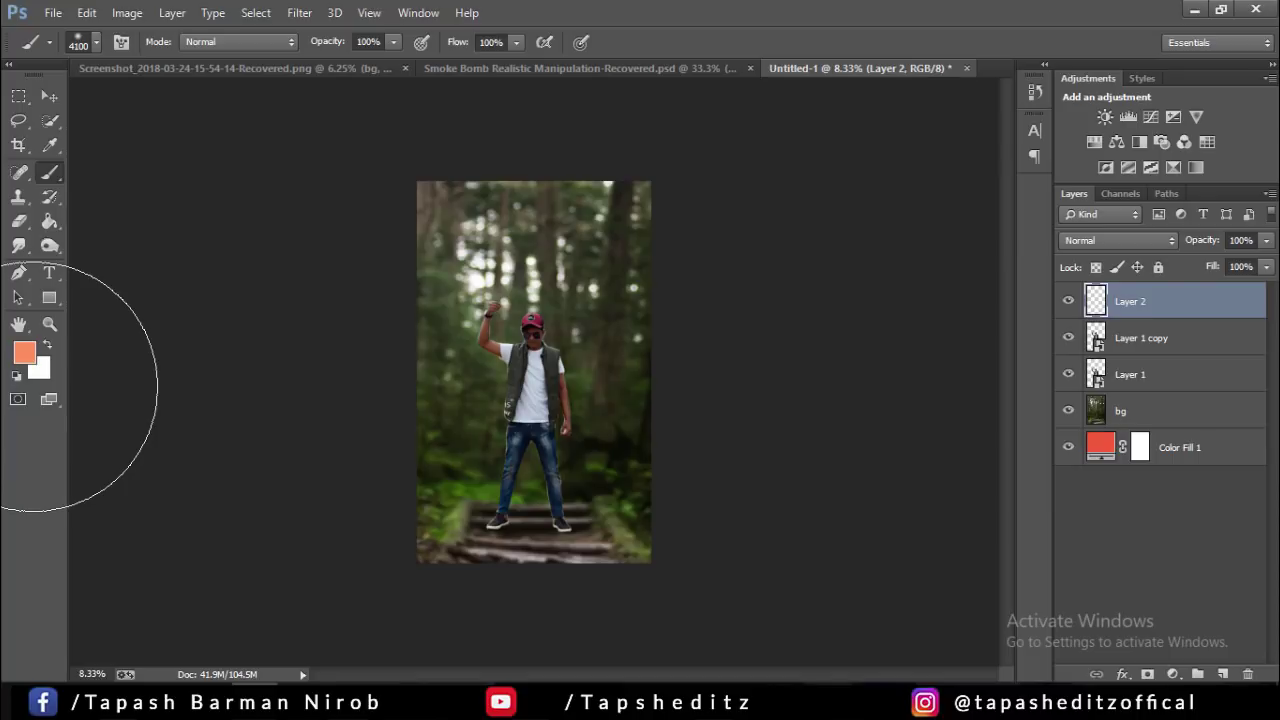
{"action": "key", "text": "z"}
{"action": "left_click", "coordinate": [46, 347]}
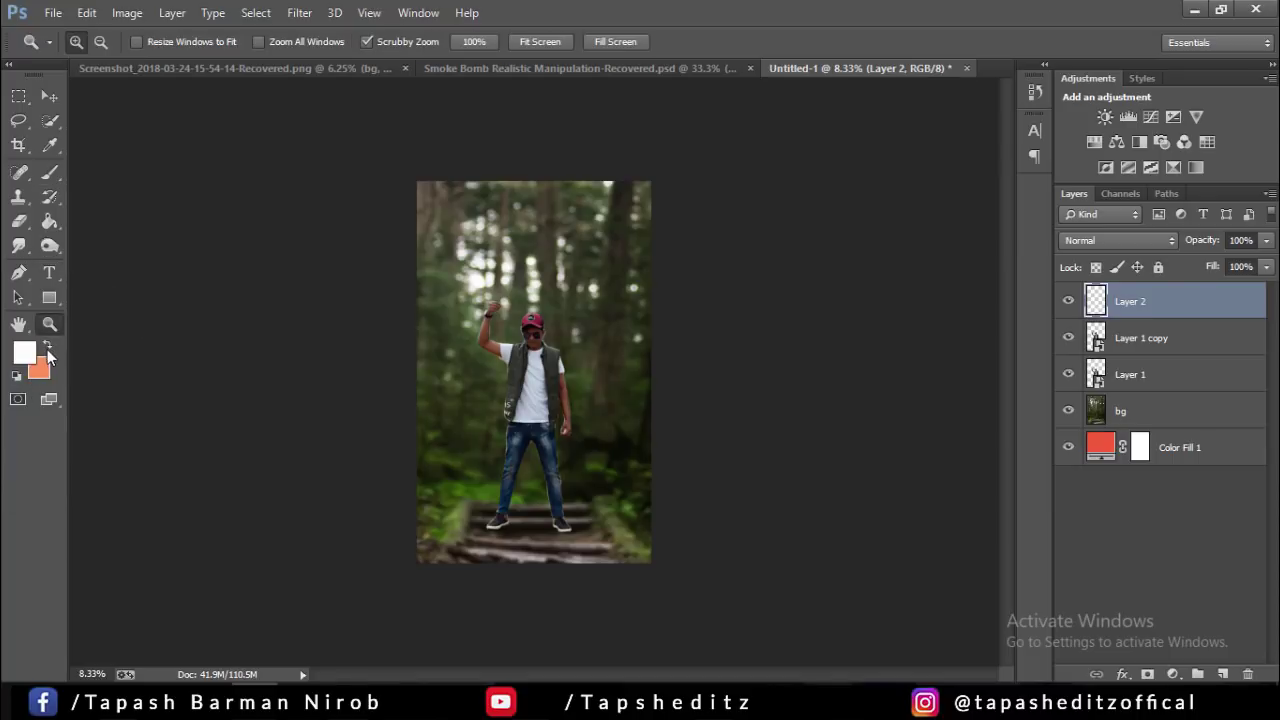
{"action": "left_click", "coordinate": [17, 375]}
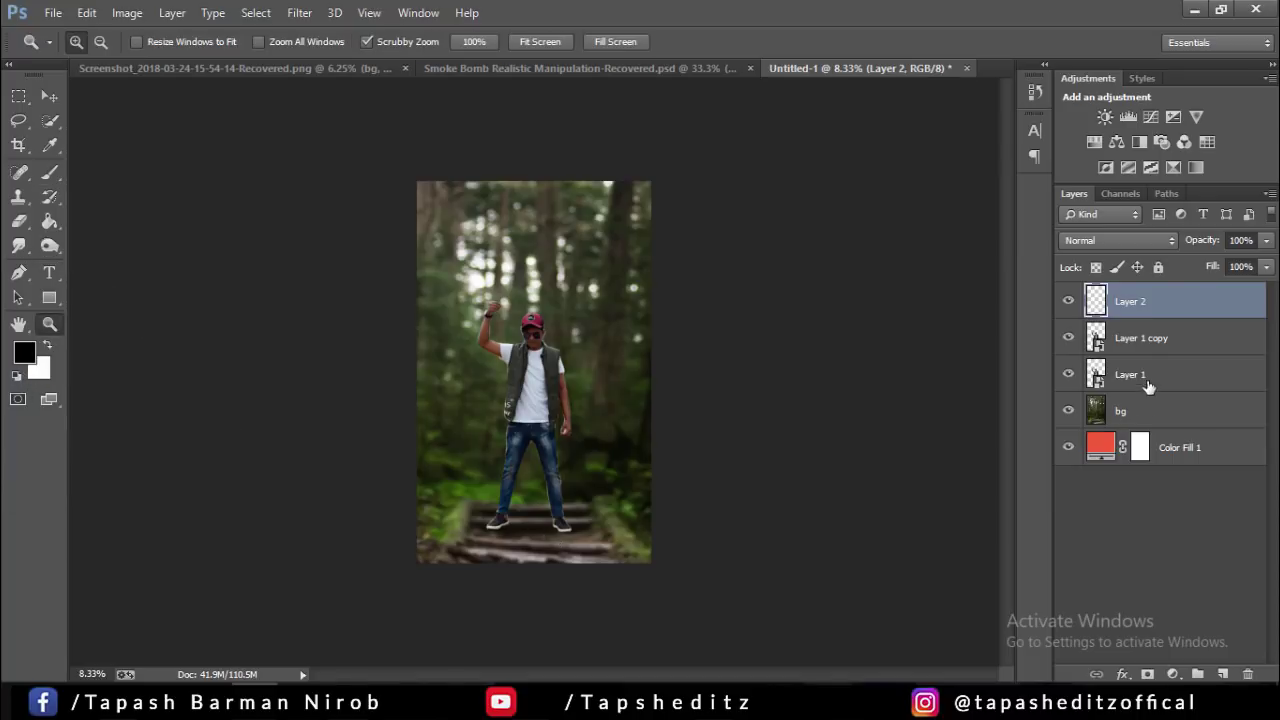
- Darken the bottom on Layer 2 with a 2200 px soft black brush, then rasterize Layer 1 copy
{"action": "left_click", "coordinate": [49, 172]}
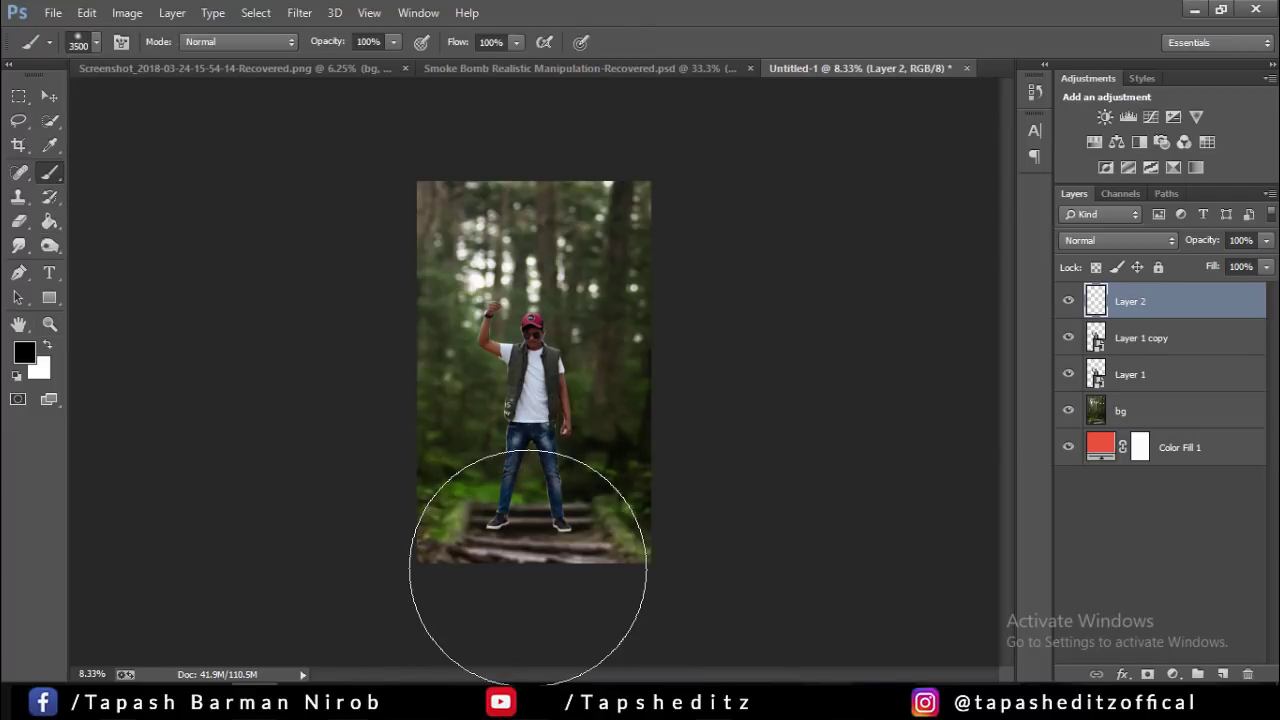
{"action": "key", "text": "bracketleft"}
{"action": "key", "text": "bracketleft"}
{"action": "key", "text": "bracketleft"}
{"action": "left_click", "coordinate": [494, 553]}
{"action": "mouse_move", "coordinate": [494, 553]}
{"action": "left_mouse_down"}
{"action": "mouse_move", "coordinate": [423, 549]}
{"action": "mouse_move", "coordinate": [684, 576]}
{"action": "left_mouse_up"}
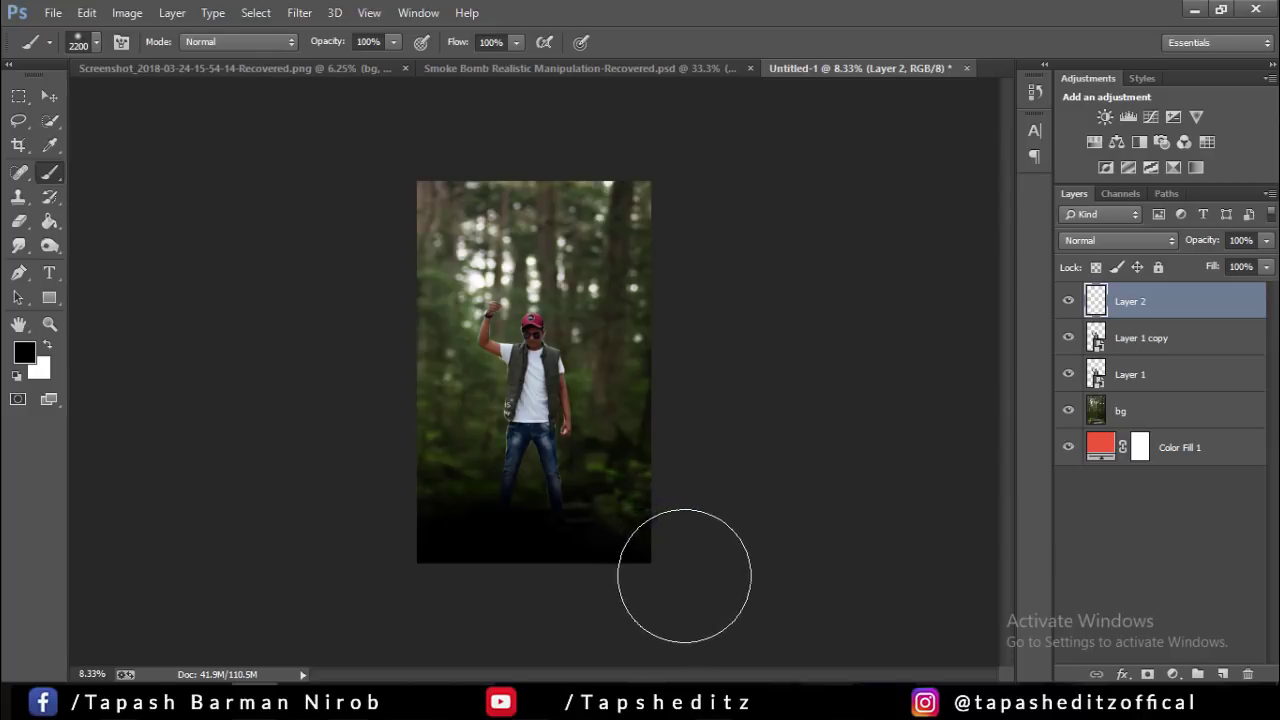
{"action": "left_click", "coordinate": [1266, 241]}
{"action": "mouse_move", "coordinate": [1265, 263]}
{"action": "left_mouse_down"}
{"action": "mouse_move", "coordinate": [1233, 267]}
{"action": "mouse_move", "coordinate": [1276, 264]}
{"action": "left_mouse_up"}
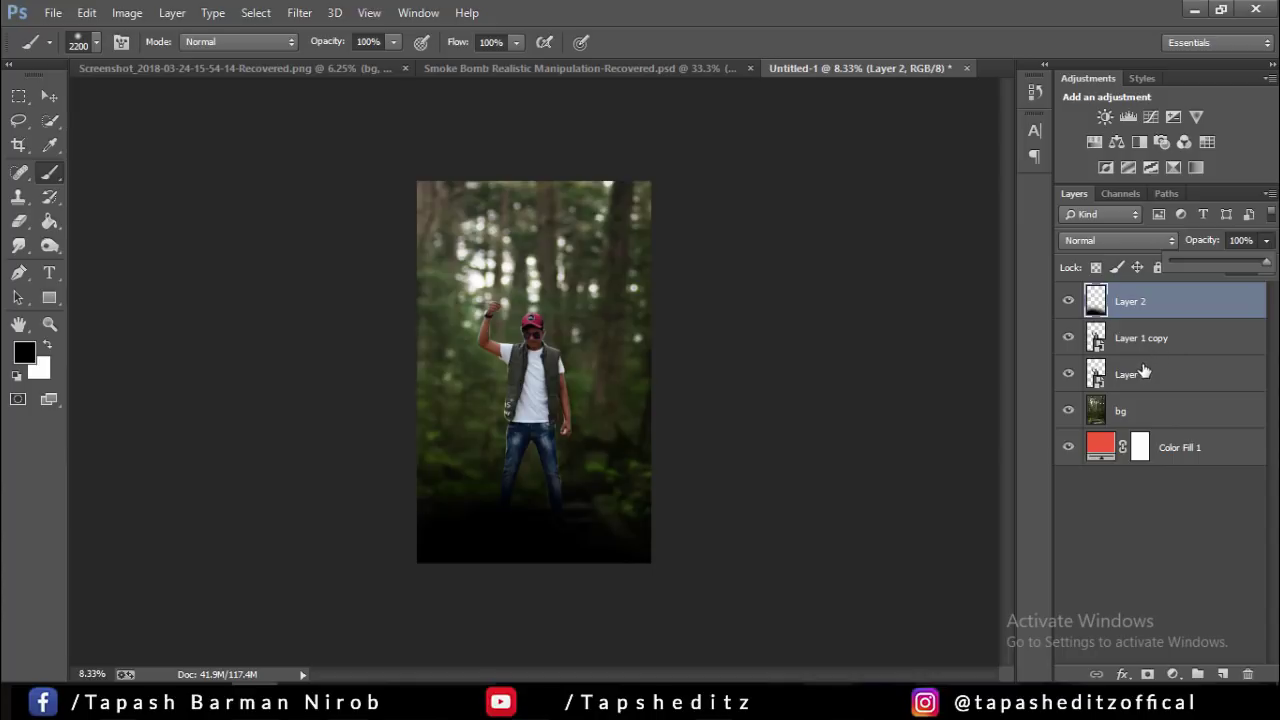
{"action": "right_click", "coordinate": [1158, 338]}
{"action": "left_click", "coordinate": [851, 284]}
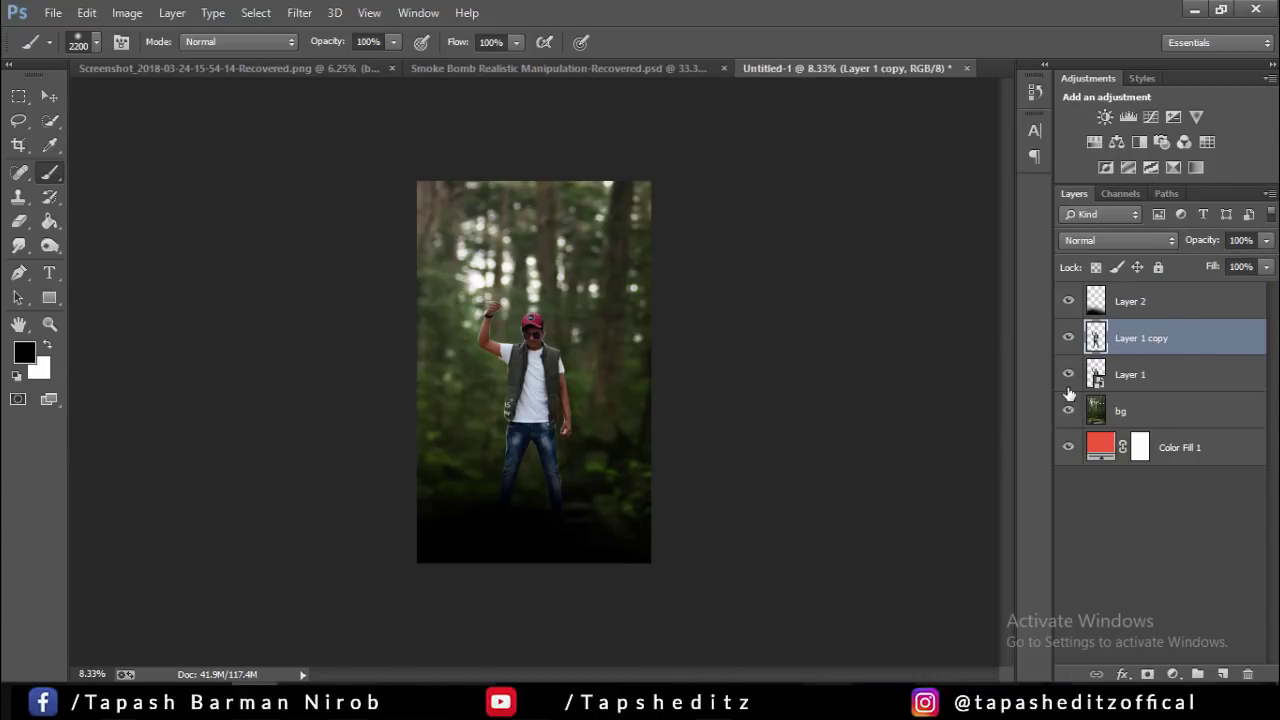
- Rename Layer 1 copy to Model
{"action": "double_click", "coordinate": [1137, 342]}
{"action": "type", "text": "Model"}
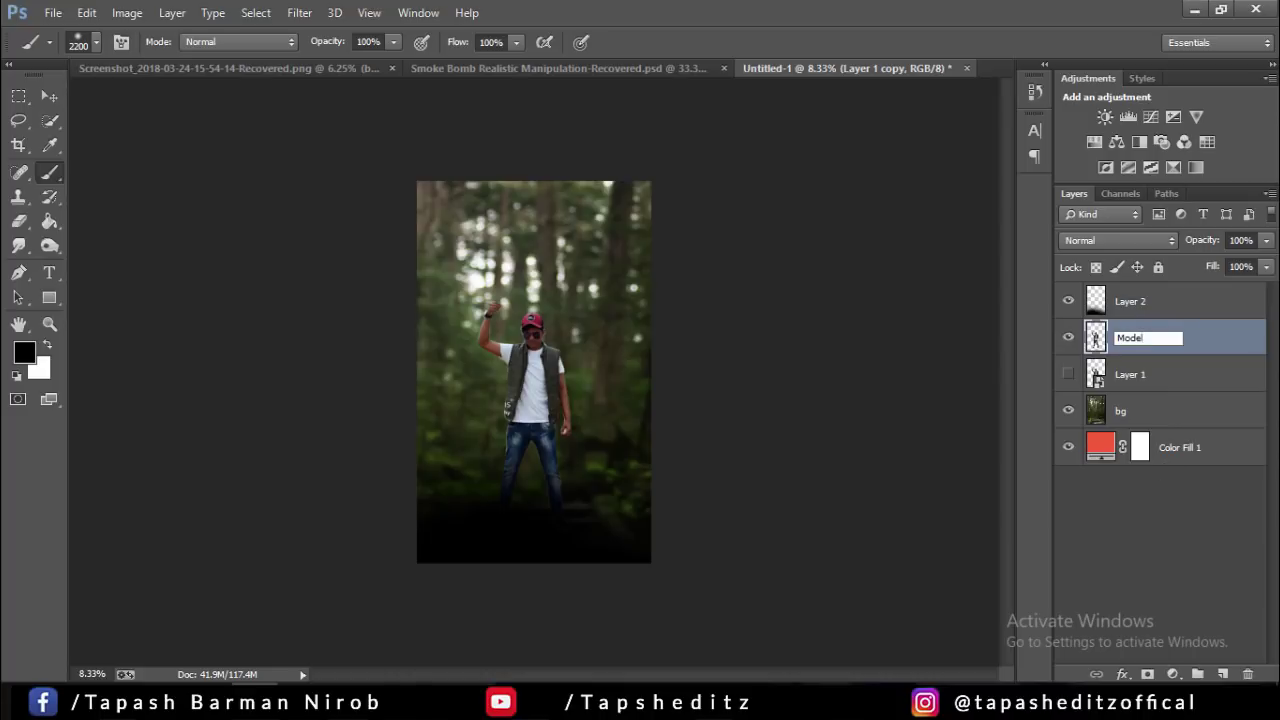
{"action": "key", "text": "Return"}
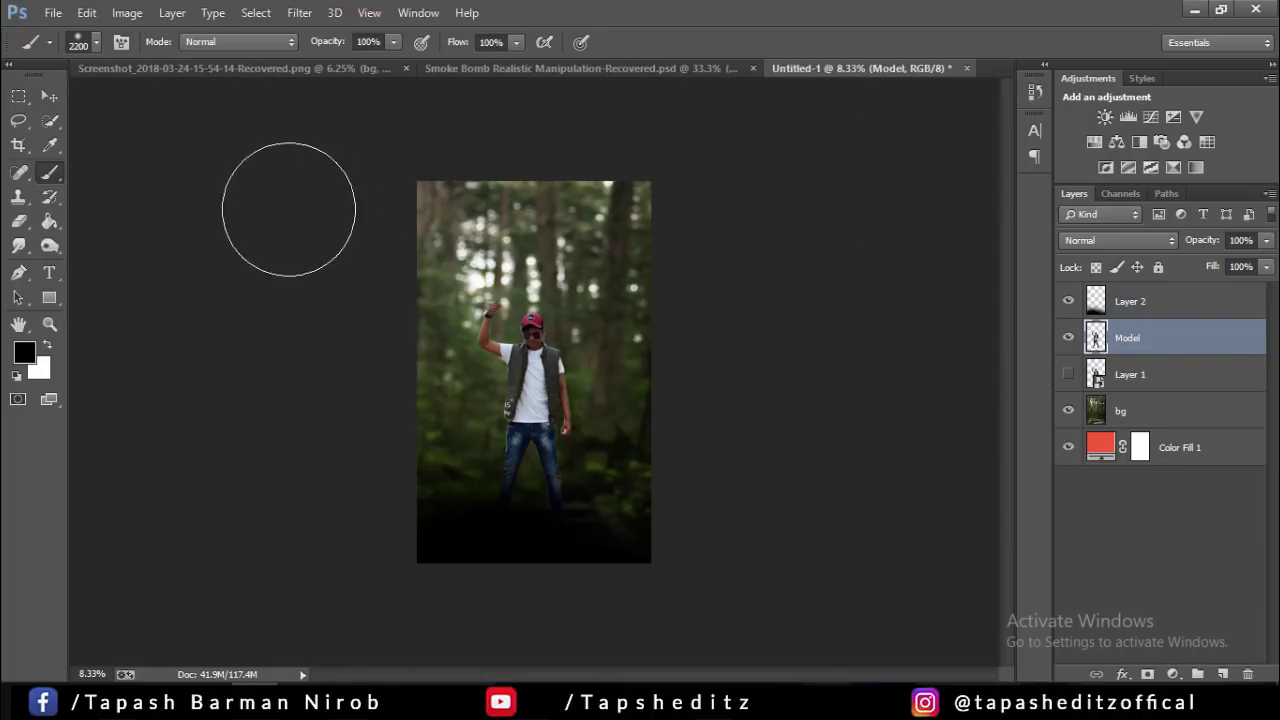
- Erase the bottom of the Model layer around the feet with a 700 px eraser
{"action": "left_click", "coordinate": [18, 221]}
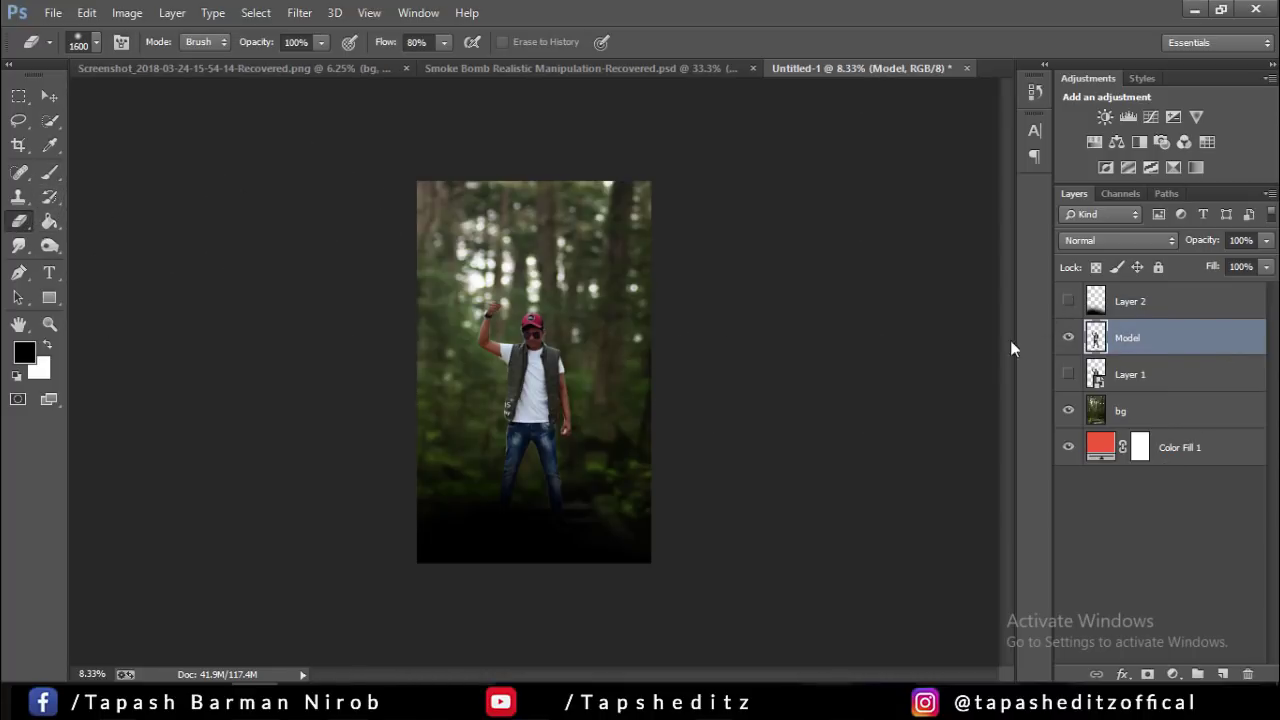
{"action": "left_click_drag", "start_coordinate": [620, 540], "coordinate": [486, 562]}
{"action": "key", "text": "bracketleft"}
{"action": "key", "text": "bracketleft"}
{"action": "key", "text": "bracketleft"}
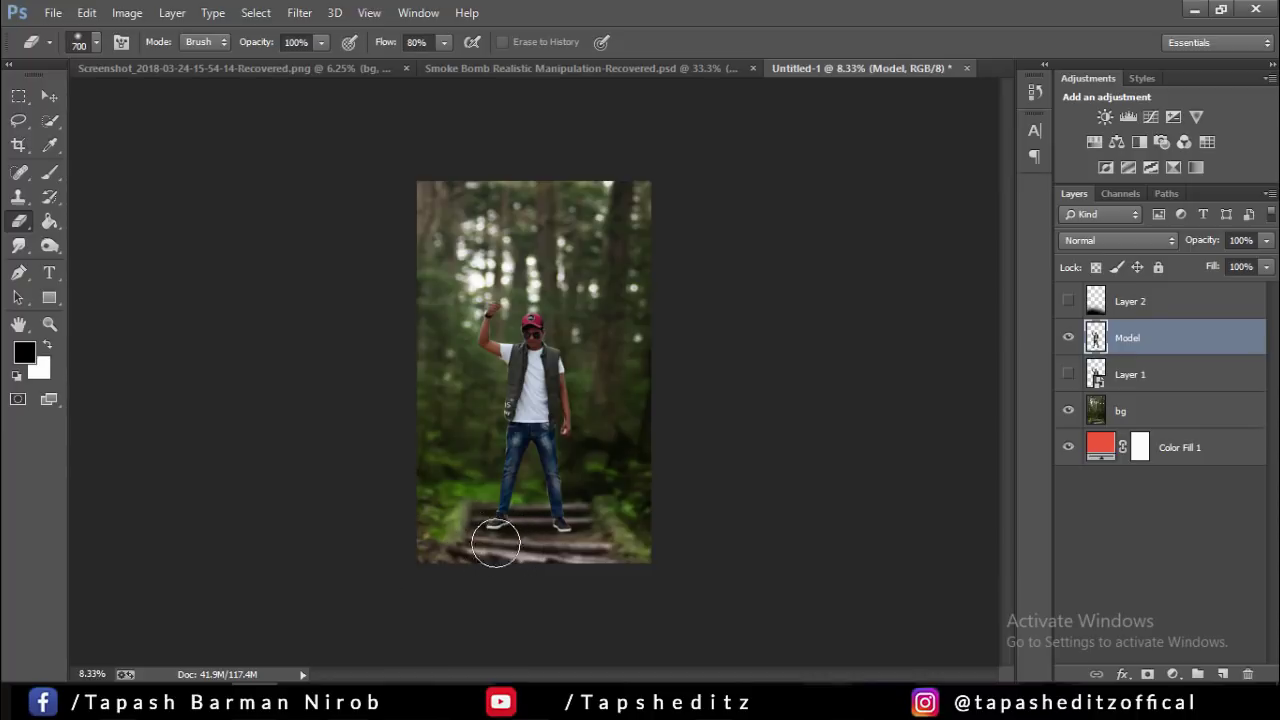
{"action": "left_click_drag", "start_coordinate": [502, 540], "coordinate": [571, 545]}
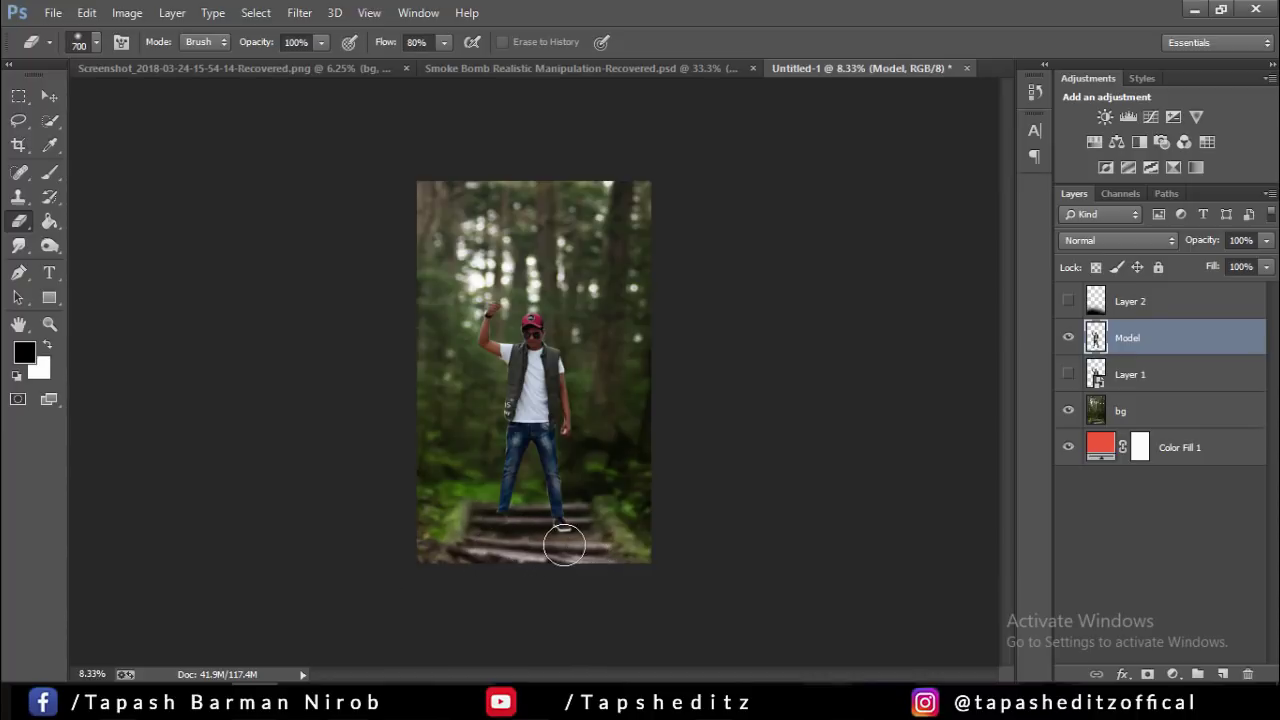
- Show the dark overlay Layer 2 and set its opacity to 92%
{"action": "left_click", "coordinate": [1068, 301]}
{"action": "left_click", "coordinate": [1266, 240]}
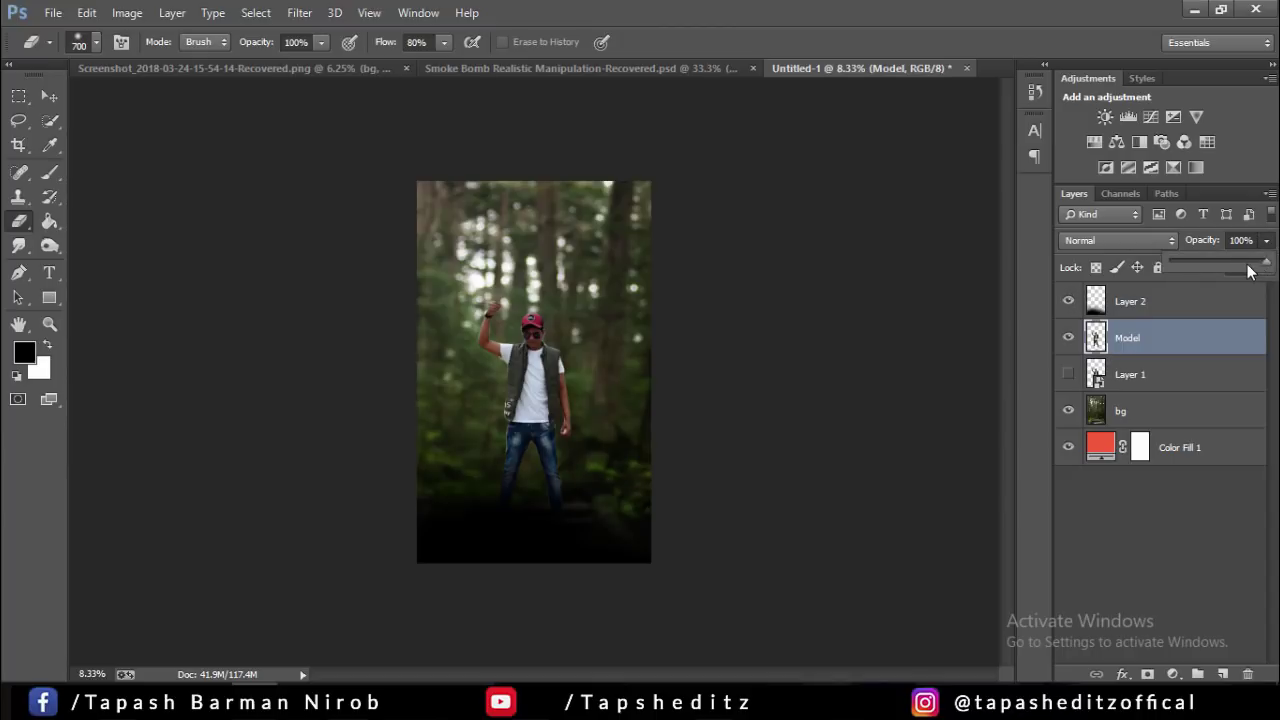
{"action": "left_click_drag", "start_coordinate": [1248, 271], "coordinate": [1264, 267]}
{"action": "left_click", "coordinate": [1130, 301]}
{"action": "left_click", "coordinate": [1266, 240]}
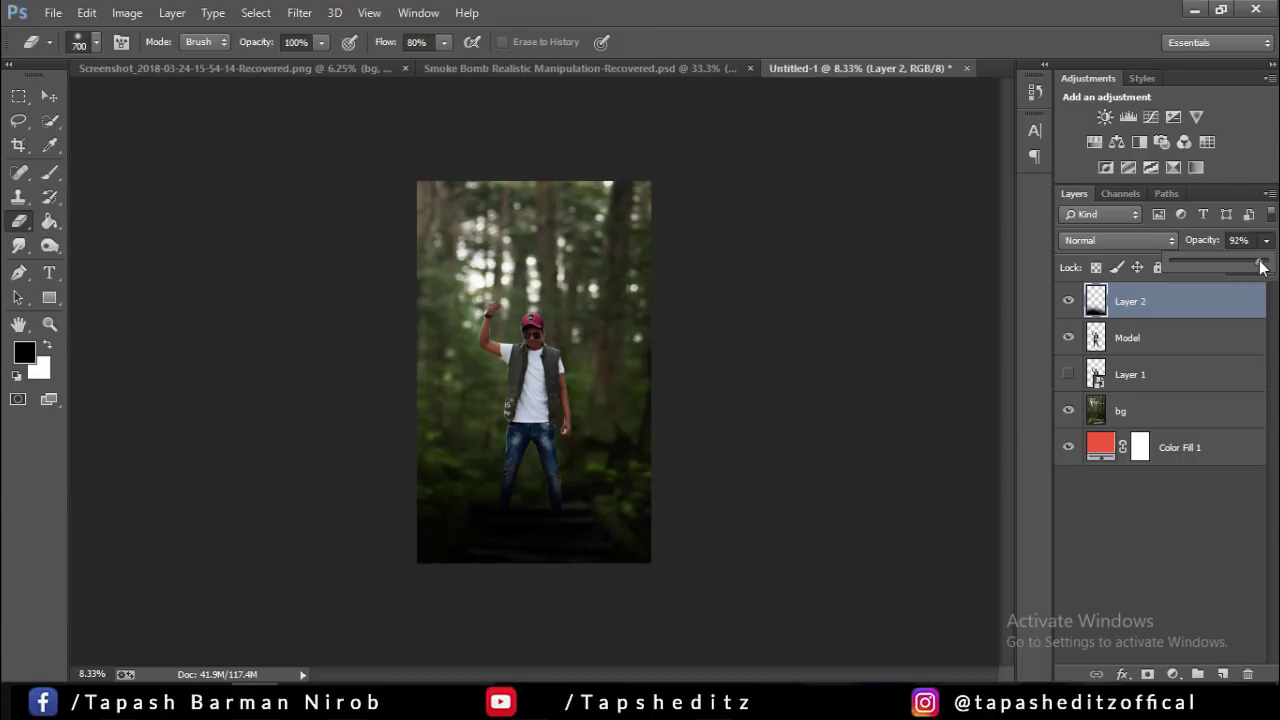
- Soften the dark bottom strip with a 1700 px eraser, then add a new empty Layer 3
{"action": "key", "text": "b"}
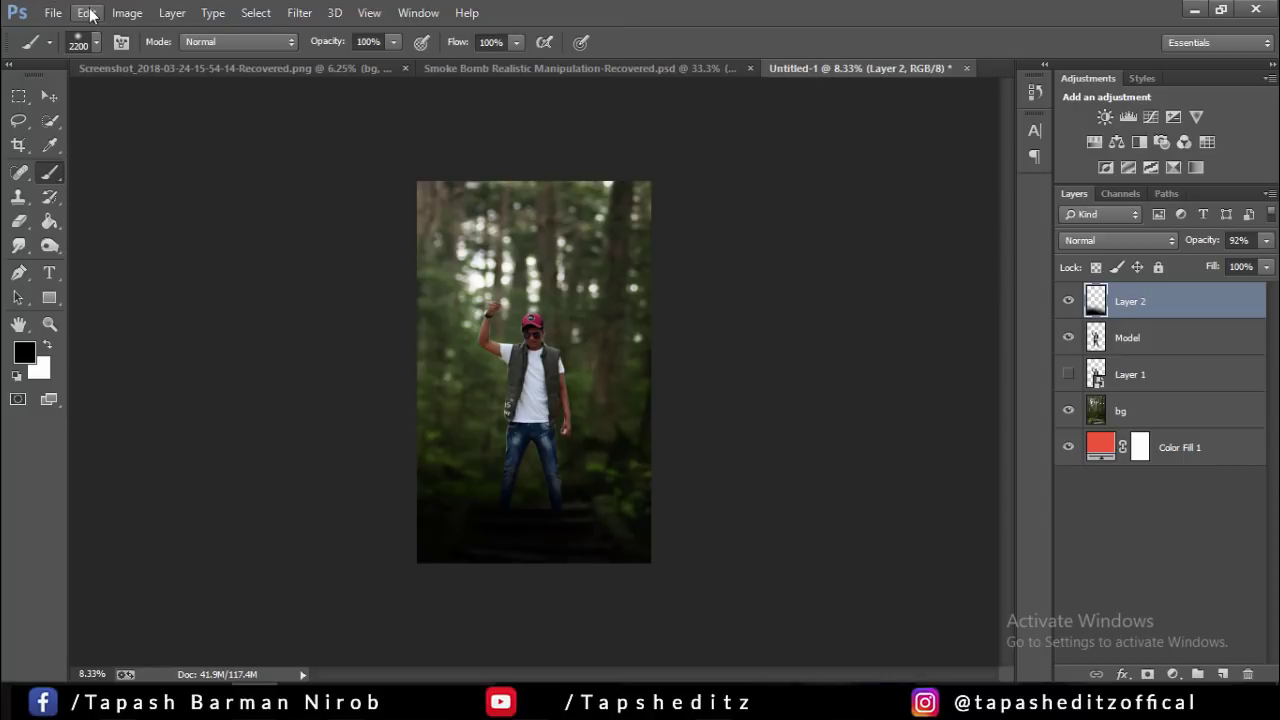
{"action": "key", "text": "e"}
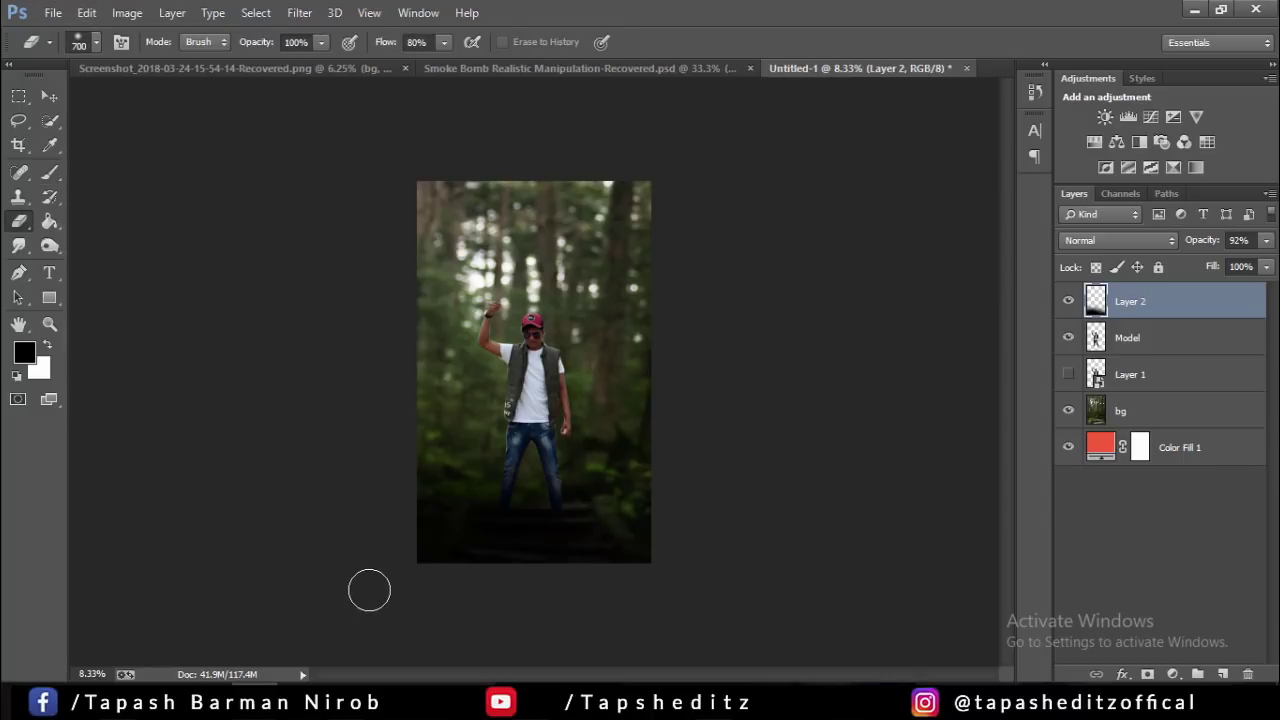
{"action": "key", "text": "bracketright"}
{"action": "key", "text": "bracketright"}
{"action": "key", "text": "bracketright"}
{"action": "key", "text": "bracketright"}
{"action": "key", "text": "bracketright"}
{"action": "key", "text": "bracketright"}
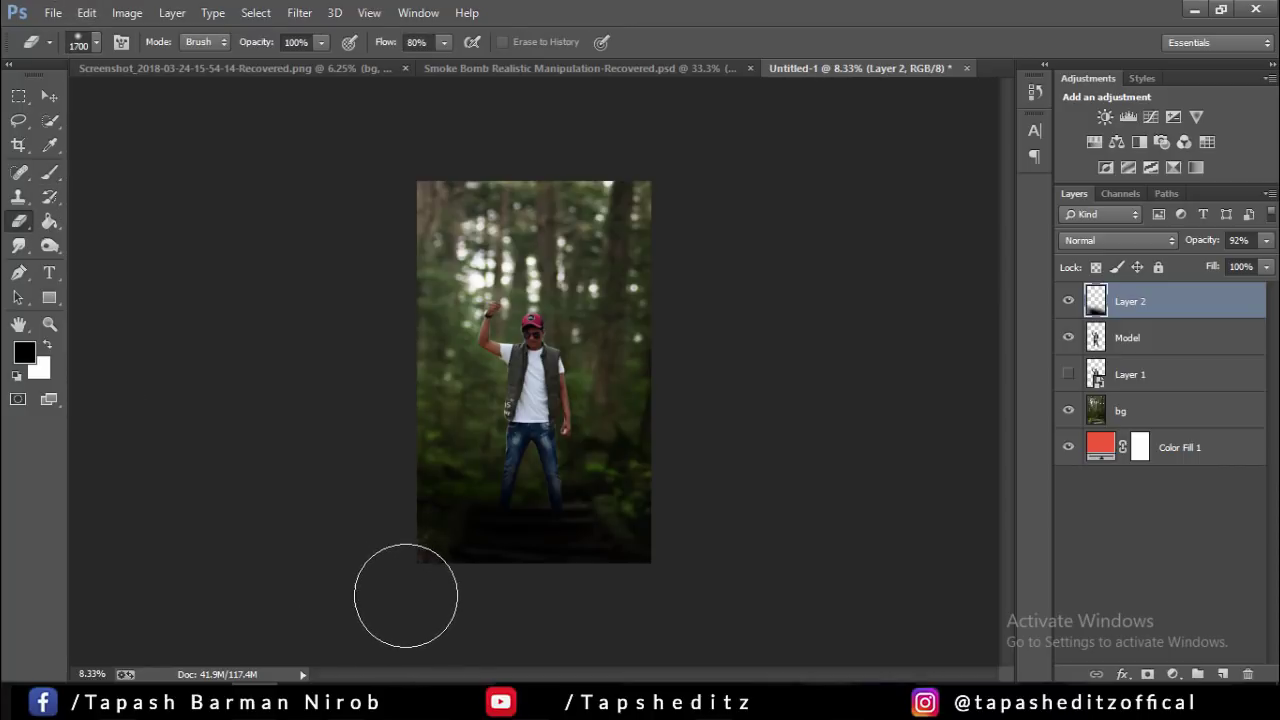
{"action": "left_click_drag", "start_coordinate": [480, 610], "coordinate": [634, 614]}
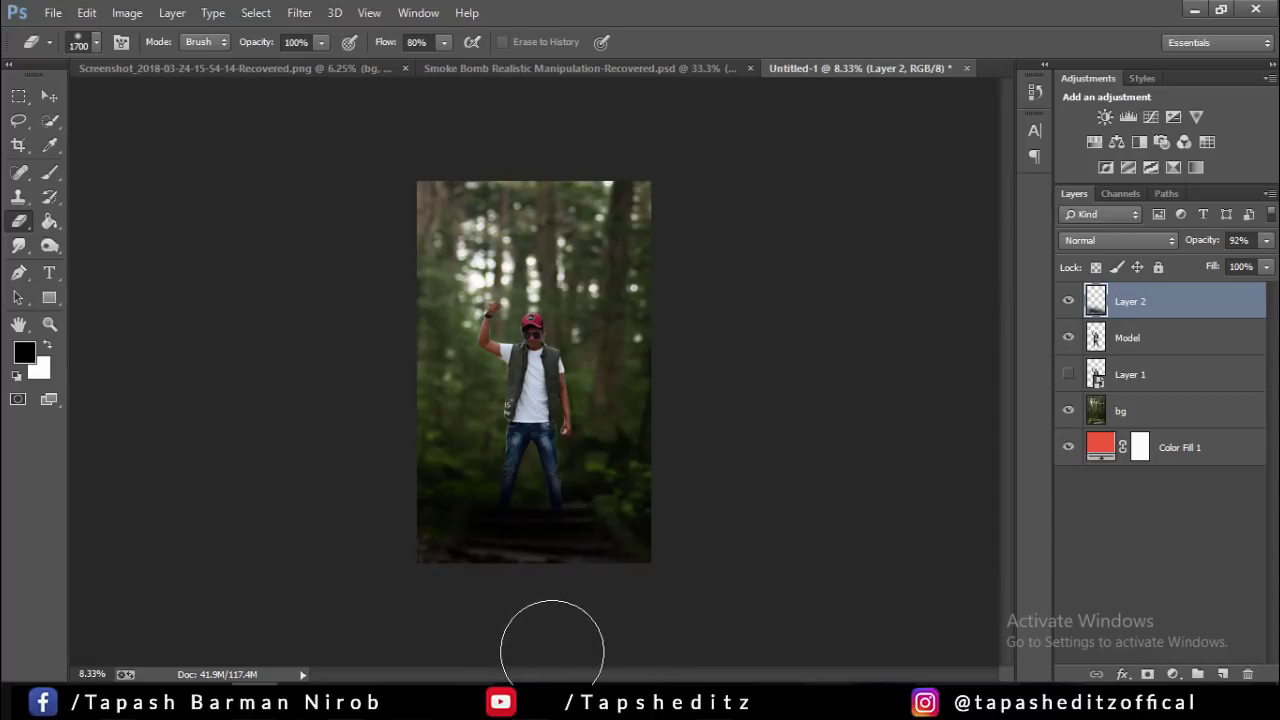
{"action": "left_click", "coordinate": [50, 172]}
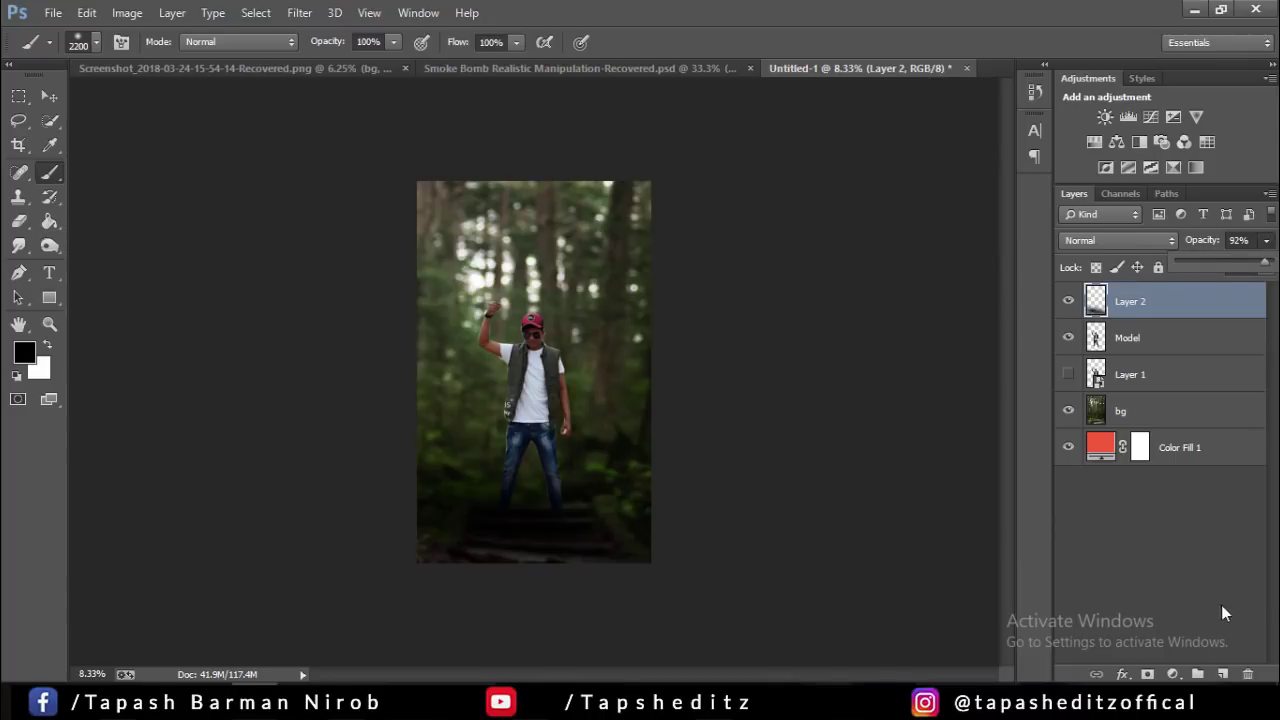
{"action": "left_click", "coordinate": [1225, 673]}
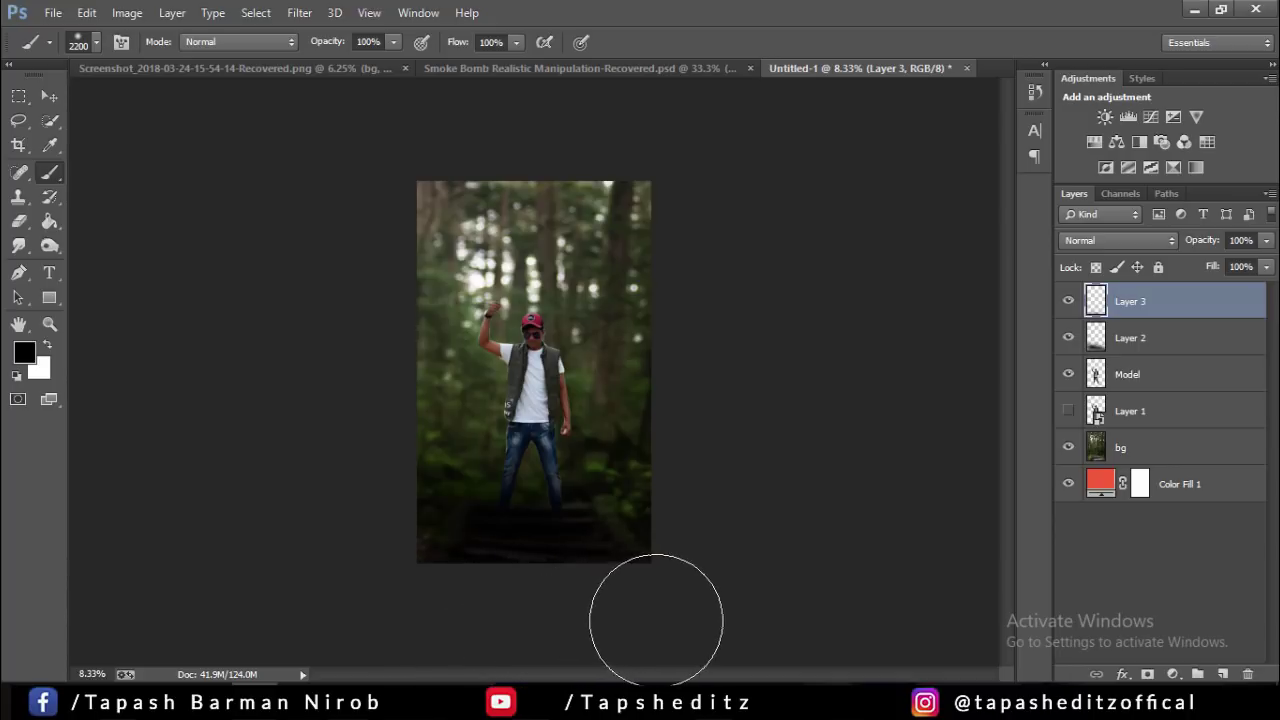
- Merge Layer 2 into Layer 3 and rename the merged layer Black Color
{"action": "key", "text": "ctrl+plus"}
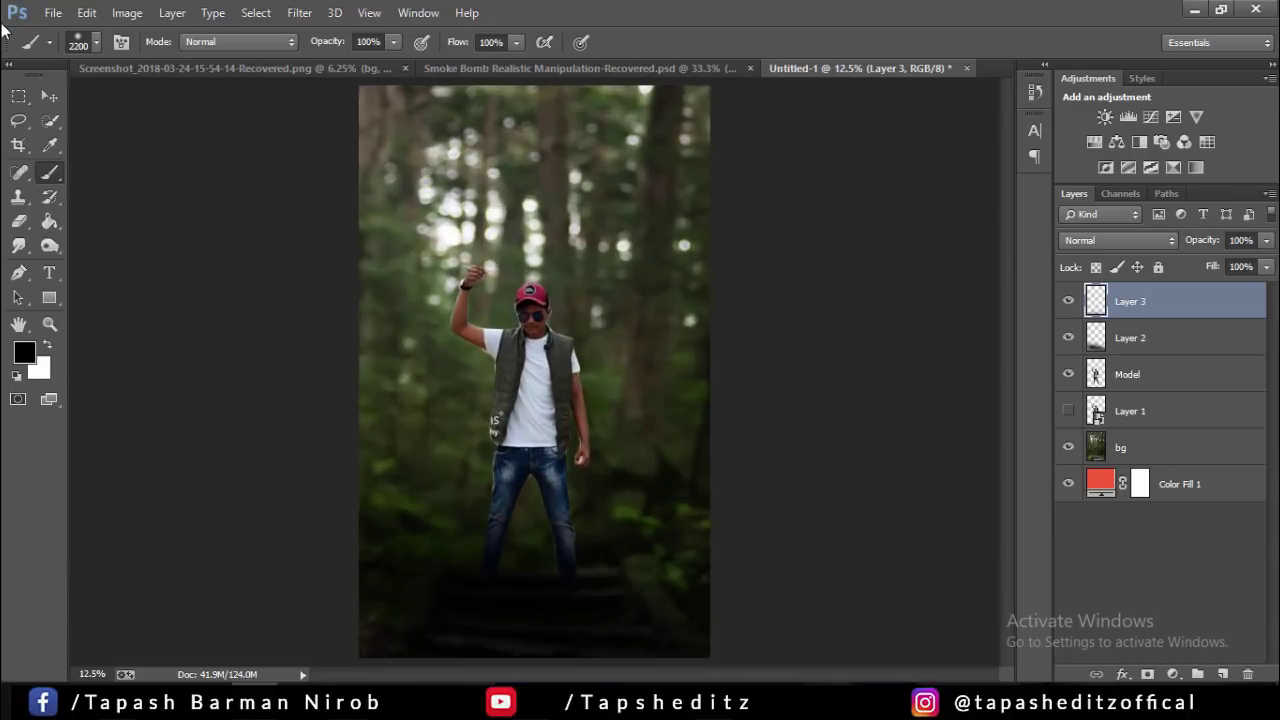
{"action": "key", "text": "ctrl+minus"}
{"action": "left_click", "coordinate": [1113, 330], "text": "ctrl"}
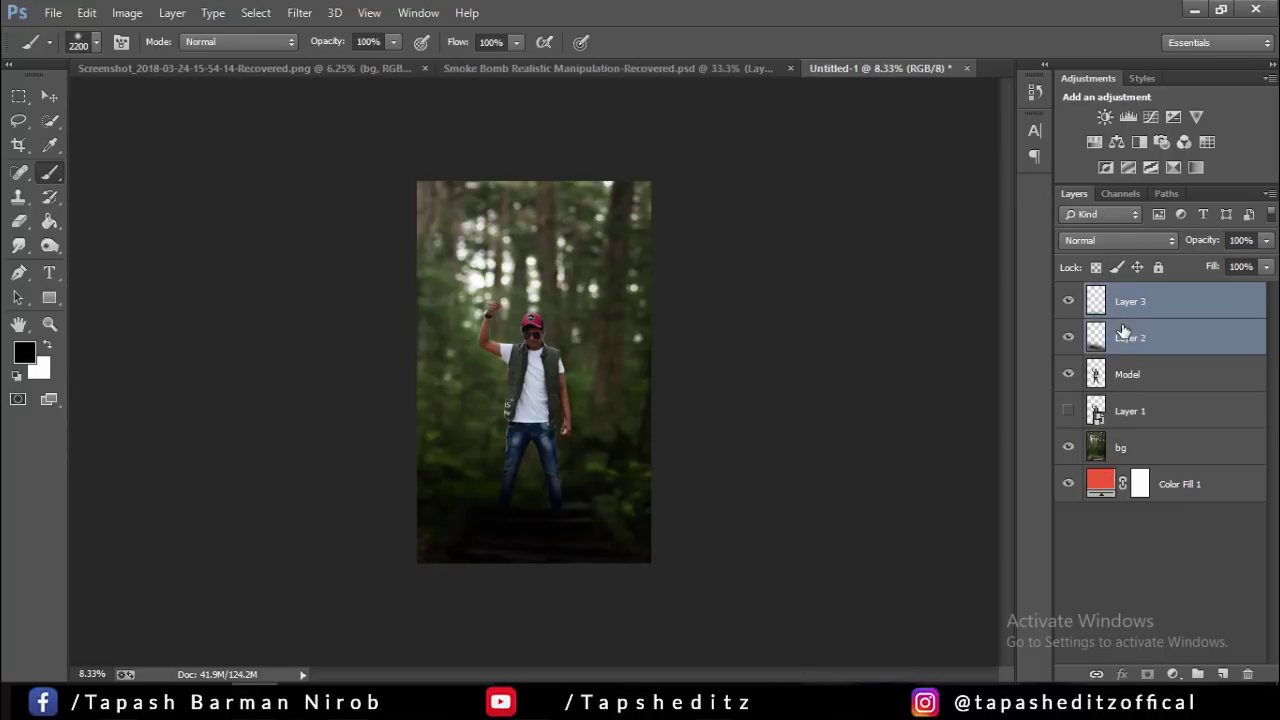
{"action": "right_click", "coordinate": [1130, 330]}
{"action": "left_click", "coordinate": [870, 535]}
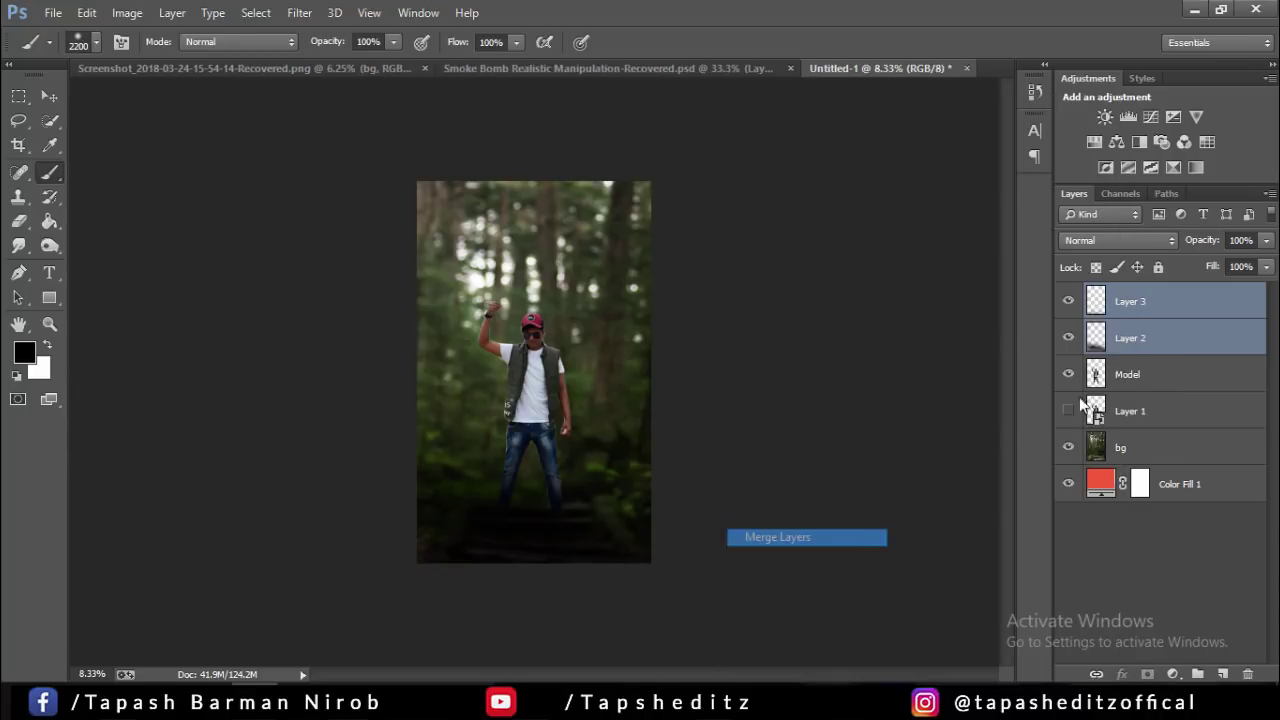
{"action": "double_click", "coordinate": [1138, 306]}
{"action": "type", "text": "Black Color"}
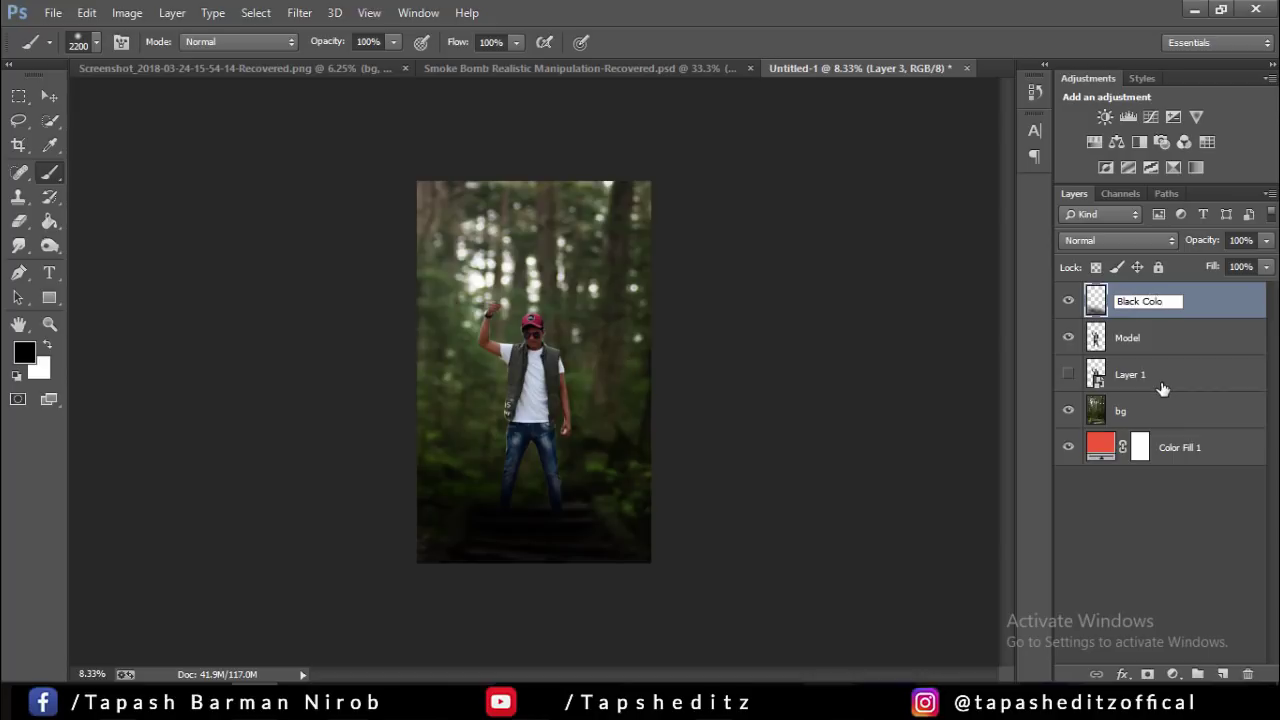
{"action": "key", "text": "Return"}
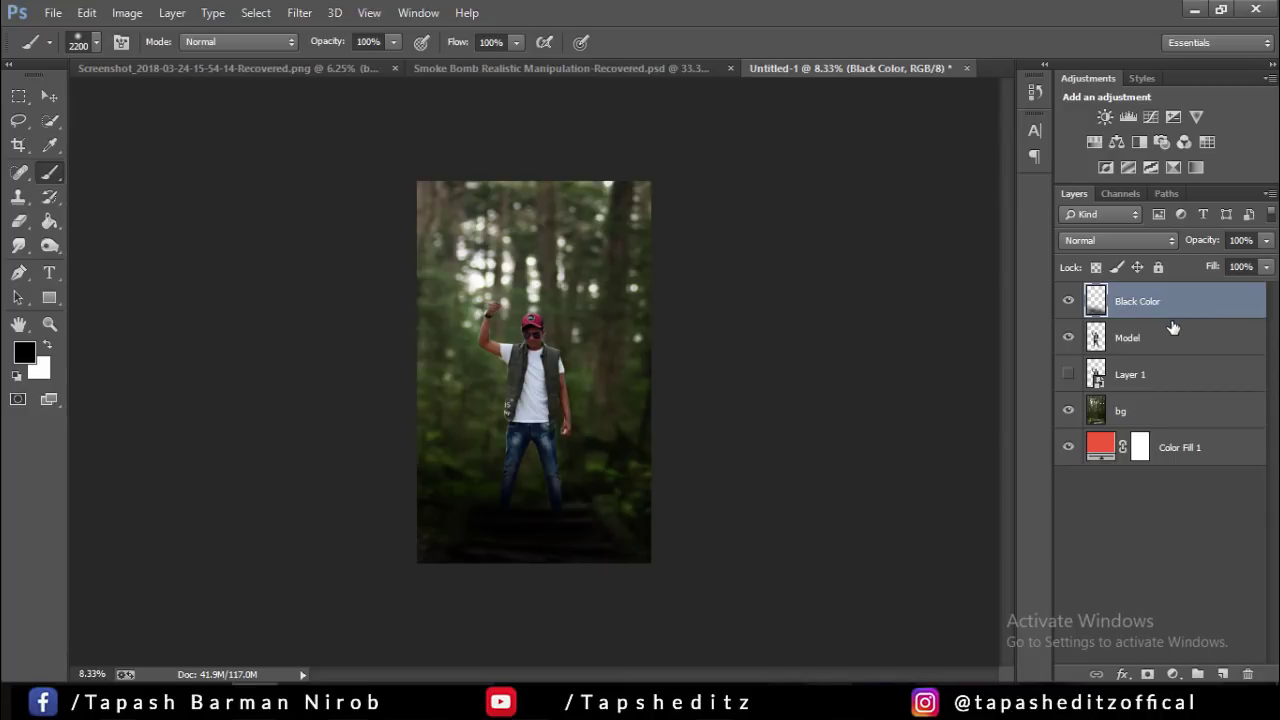
{"action": "key", "text": "ctrl+plus"}
{"action": "key", "text": "ctrl+plus"}
{"action": "key", "text": "ctrl+minus"}
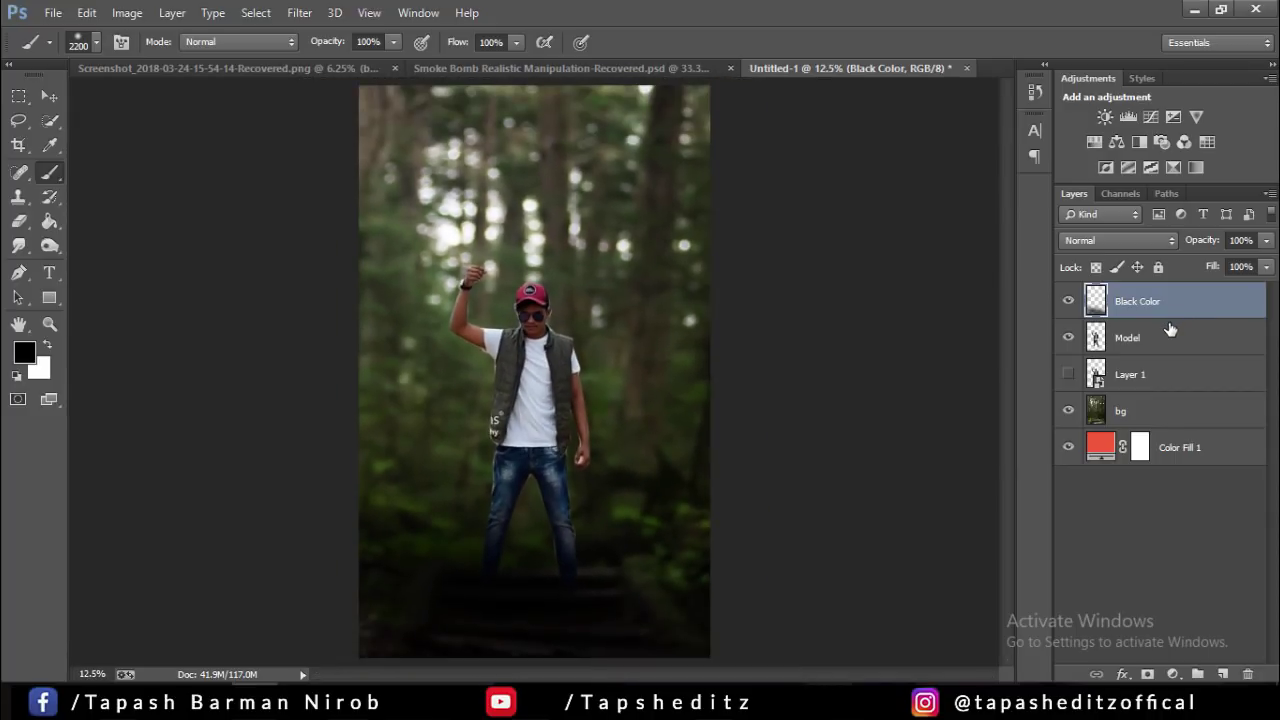
- Apply Brightness/Contrast to the Model layer with Brightness 26 and Contrast -16
{"action": "left_click", "coordinate": [1165, 333]}
{"action": "left_click", "coordinate": [127, 12]}
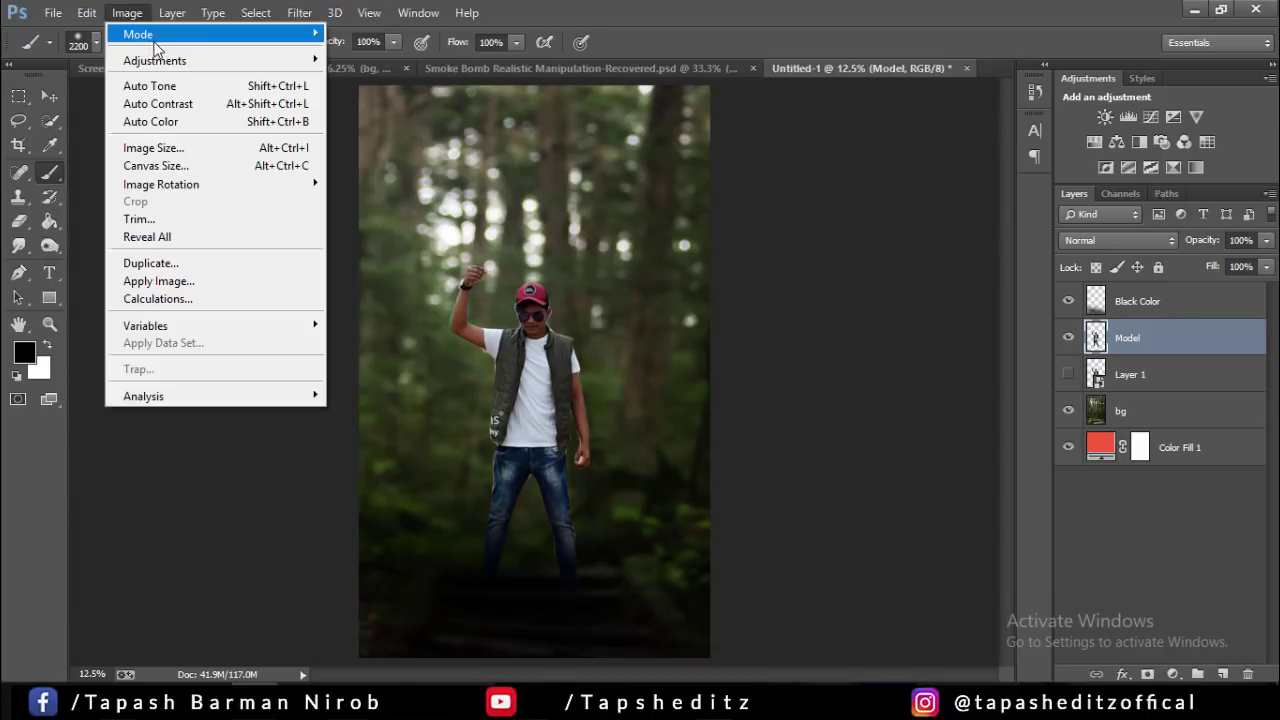
{"action": "left_click", "coordinate": [392, 60]}
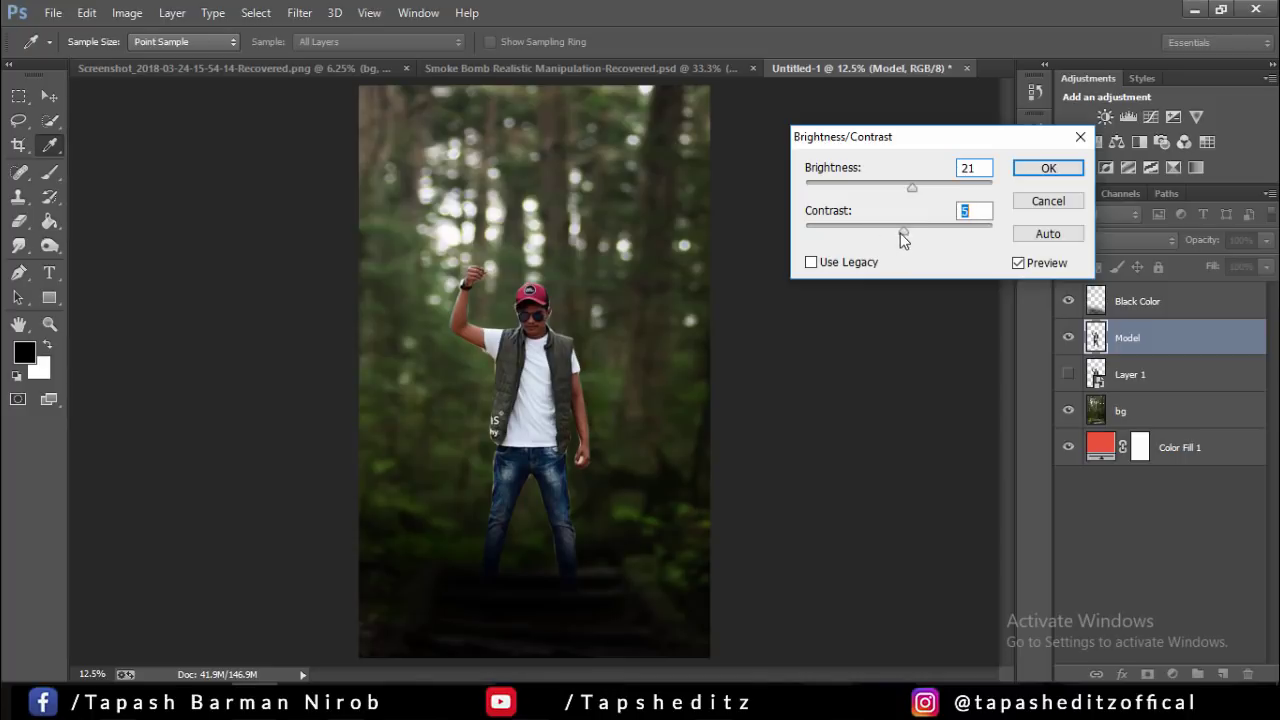
{"action": "left_click_drag", "start_coordinate": [893, 233], "coordinate": [869, 228]}
{"action": "left_click_drag", "start_coordinate": [910, 188], "coordinate": [914, 188]}
{"action": "left_click", "coordinate": [1048, 168]}
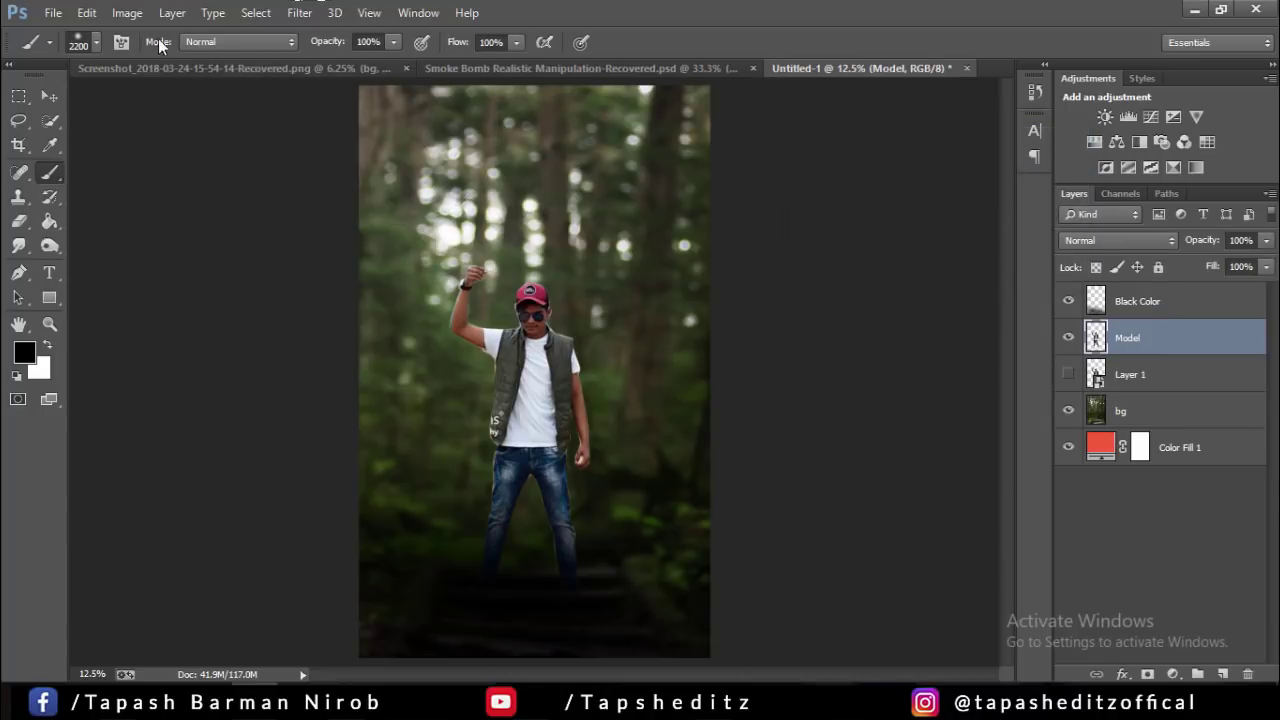
- Apply Selective Color on Reds: Cyan -41, Magenta +4, Yellow +27, Black -42
{"action": "left_click", "coordinate": [127, 12]}
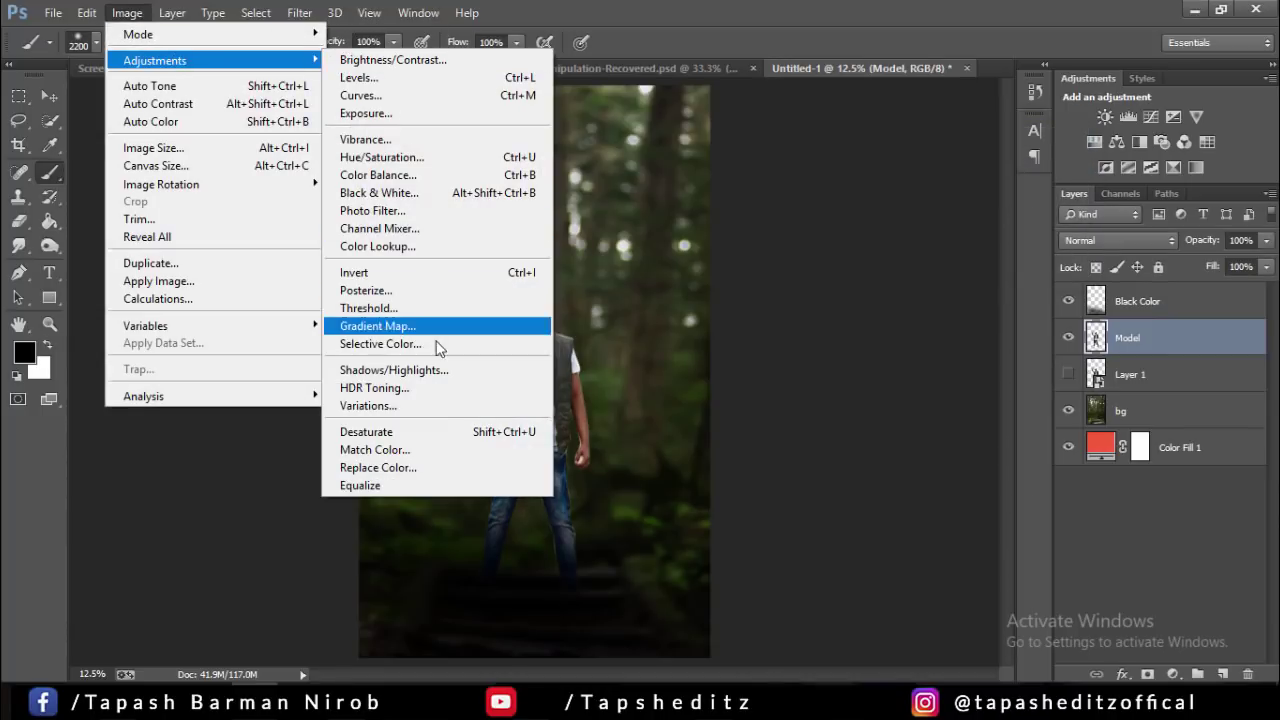
{"action": "left_click", "coordinate": [433, 344]}
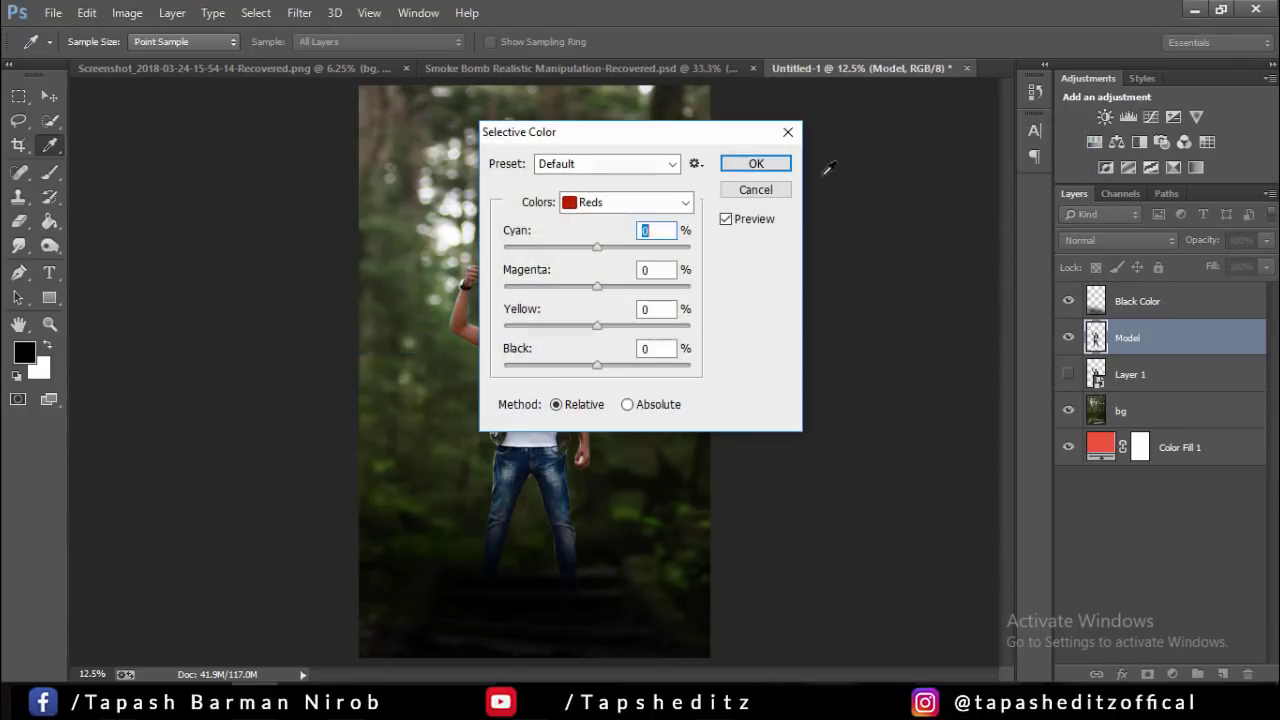
{"action": "left_click_drag", "start_coordinate": [680, 139], "coordinate": [1001, 139]}
{"action": "mouse_move", "coordinate": [919, 366]}
{"action": "left_mouse_down"}
{"action": "mouse_move", "coordinate": [878, 348]}
{"action": "mouse_move", "coordinate": [941, 326]}
{"action": "mouse_move", "coordinate": [941, 287]}
{"action": "mouse_move", "coordinate": [898, 251]}
{"action": "left_mouse_up"}
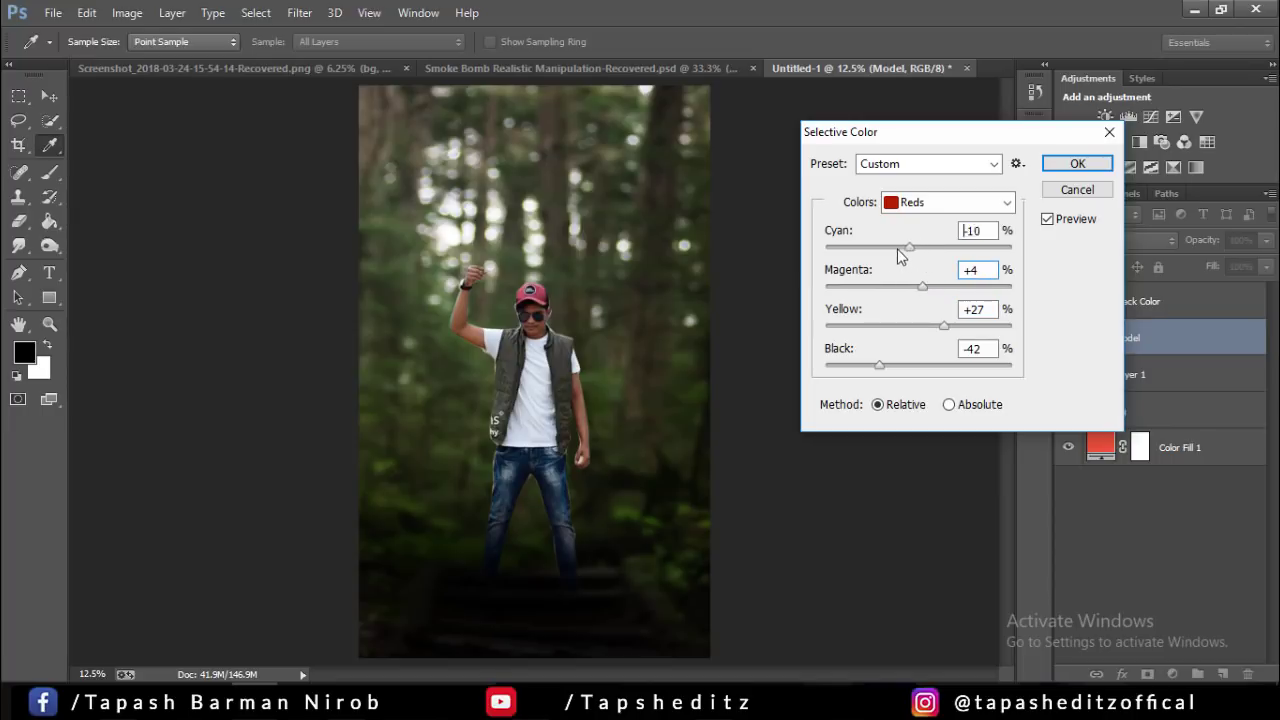
{"action": "left_click", "coordinate": [1068, 167]}
{"action": "key", "text": "b"}
{"action": "key", "text": "ctrl+minus"}
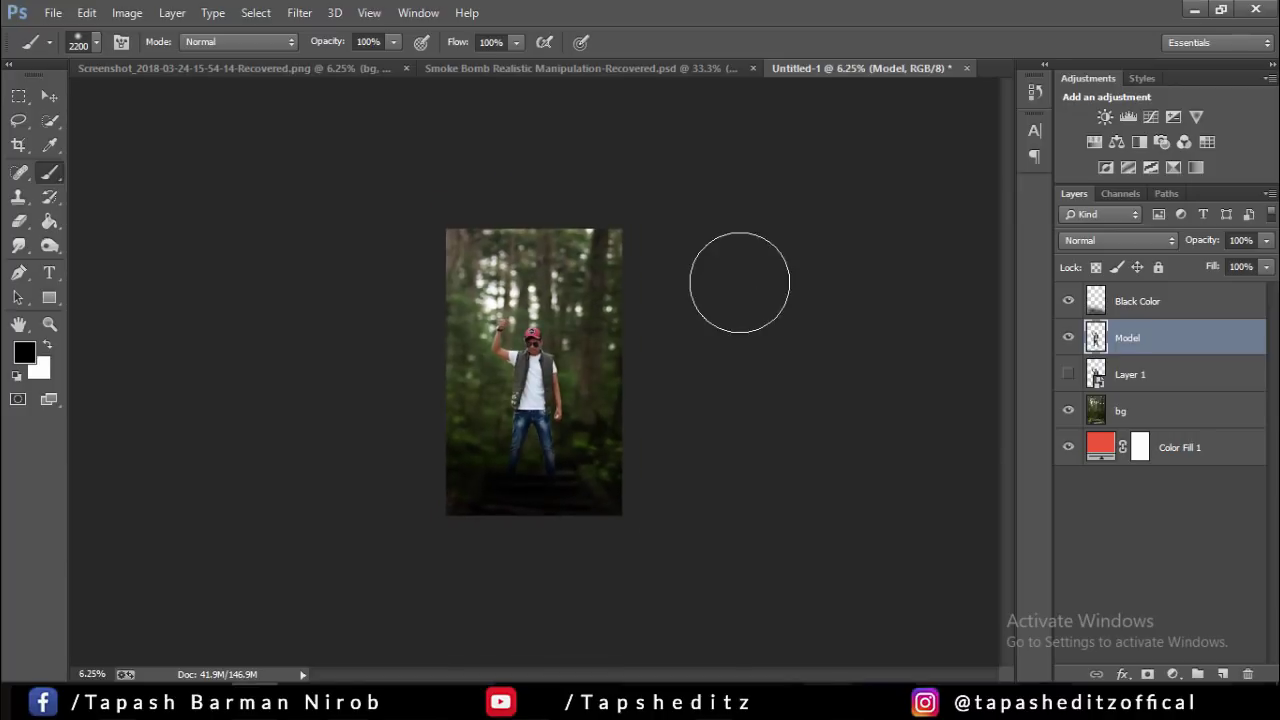
- Add a new empty layer beneath Model and name it Shadow
{"action": "key", "text": "ctrl+plus"}
{"action": "key", "text": "ctrl+plus"}
{"action": "key", "text": "ctrl+minus"}
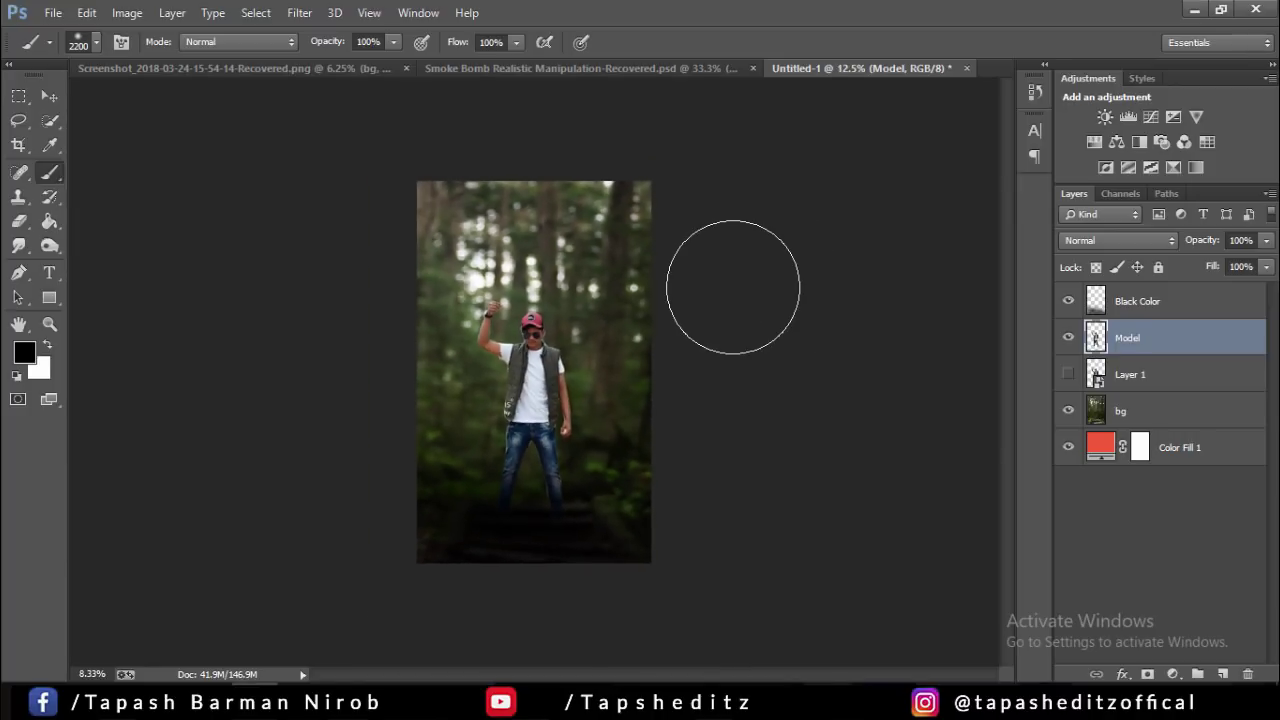
{"action": "left_click", "coordinate": [1222, 674]}
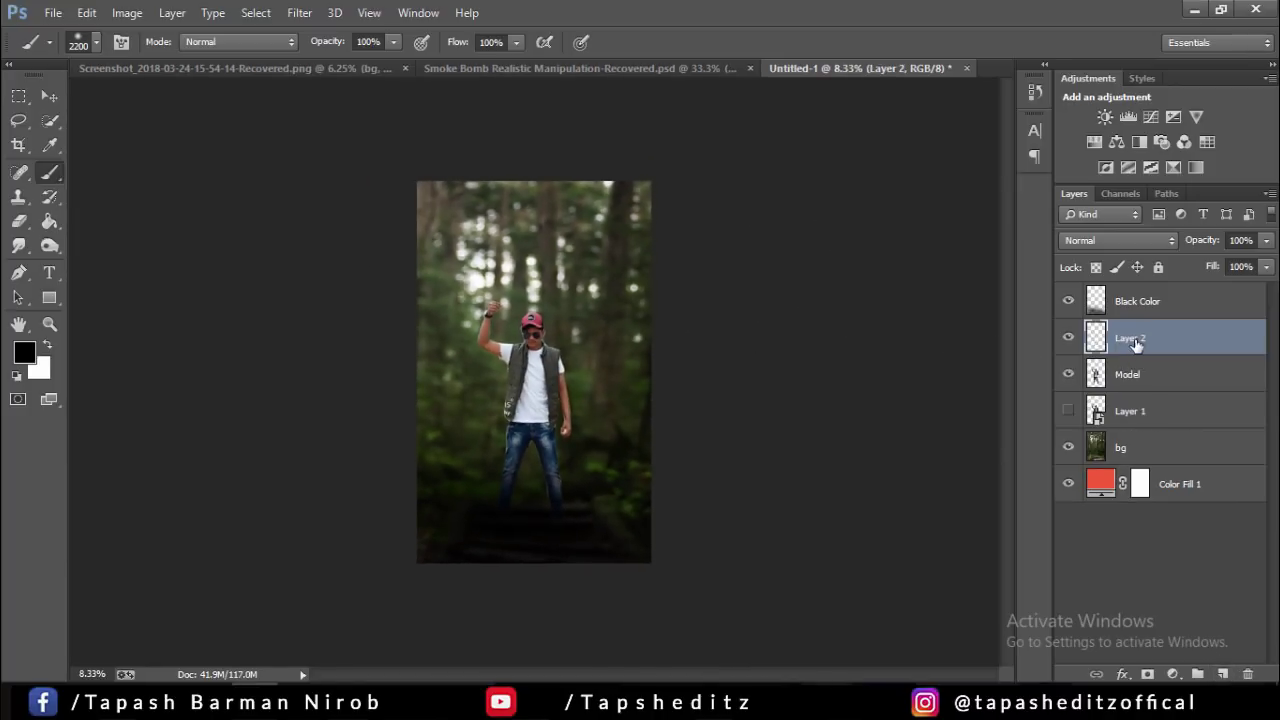
{"action": "left_click_drag", "start_coordinate": [1135, 343], "coordinate": [1131, 376]}
{"action": "double_click", "coordinate": [1131, 375]}
{"action": "type", "text": "Shadow"}
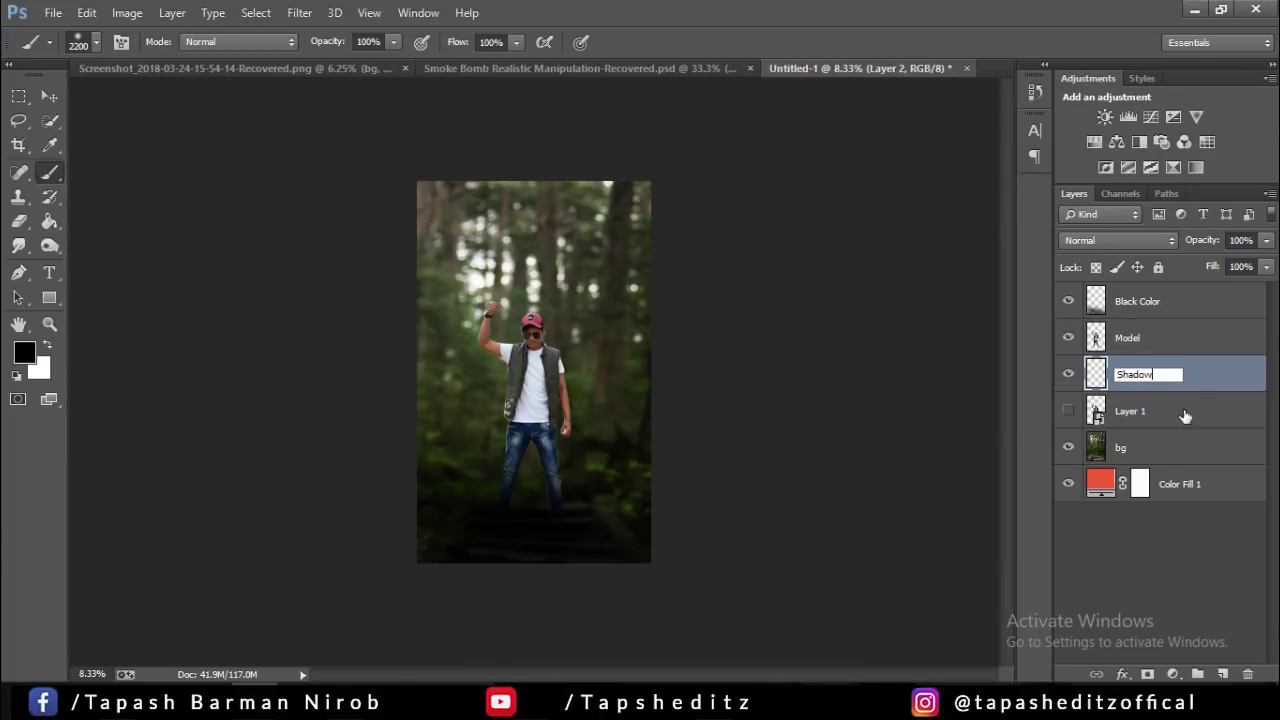
{"action": "key", "text": "Return"}
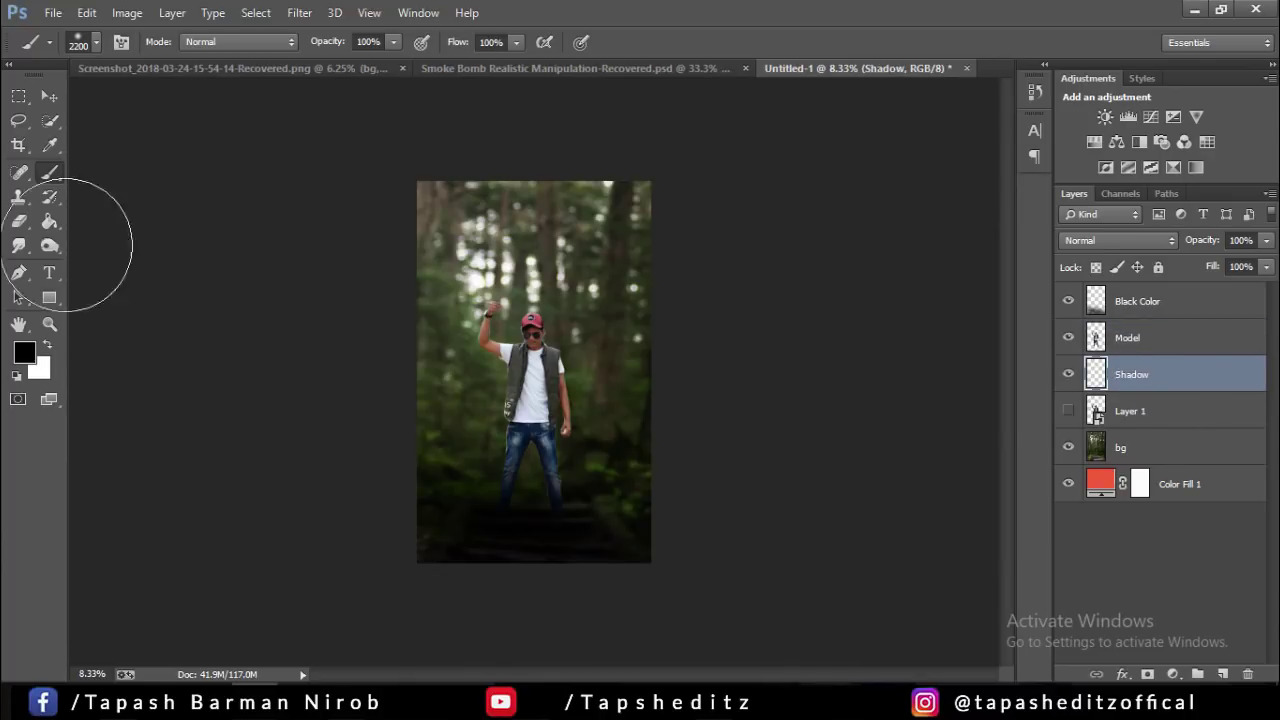
- Choose smoke brush preset 129 at 384 px, then open the foreground colour picker
{"action": "left_click", "coordinate": [96, 46]}
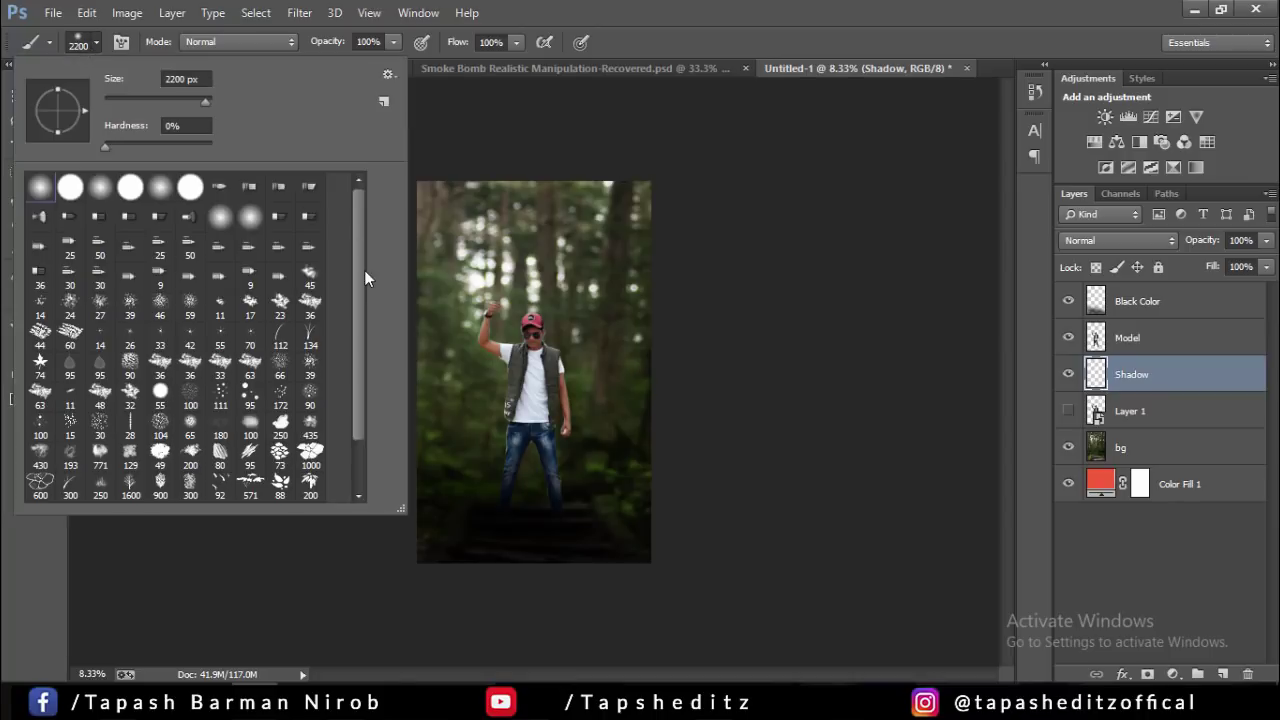
{"action": "scroll", "coordinate": [364, 290], "scroll_direction": "down", "scroll_amount": 1}
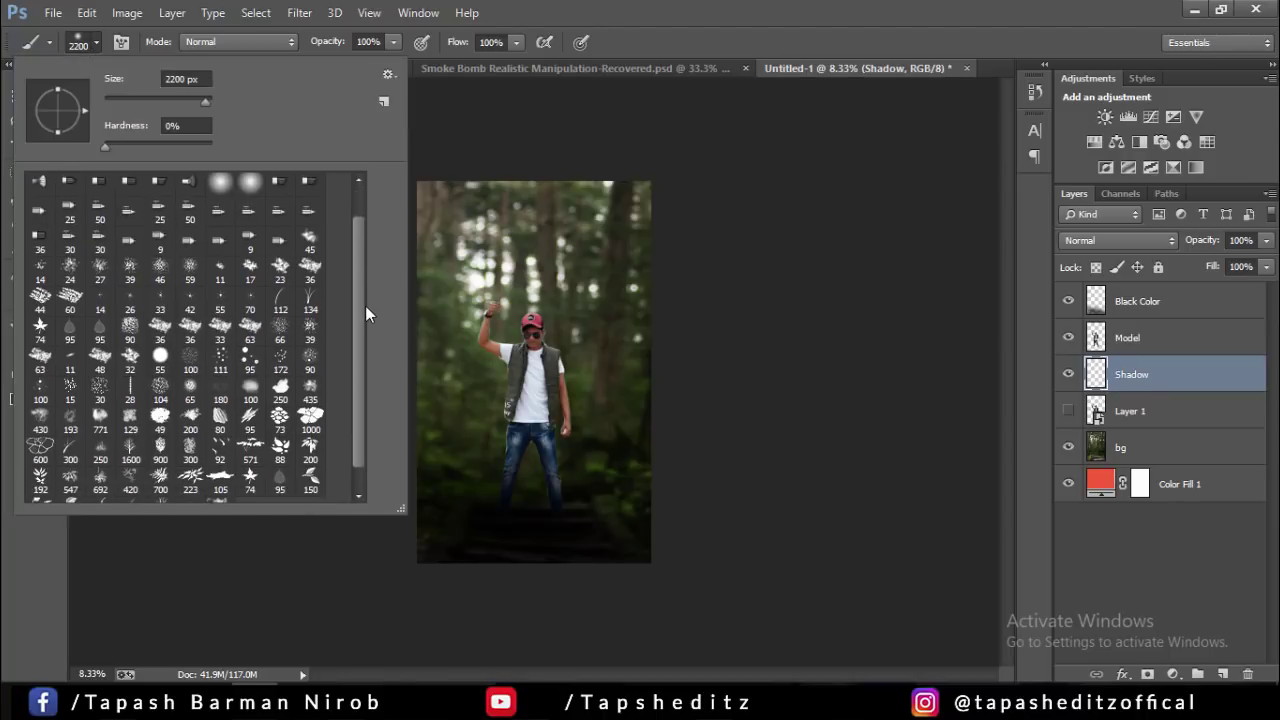
{"action": "left_click", "coordinate": [125, 421]}
{"action": "left_click", "coordinate": [193, 98]}
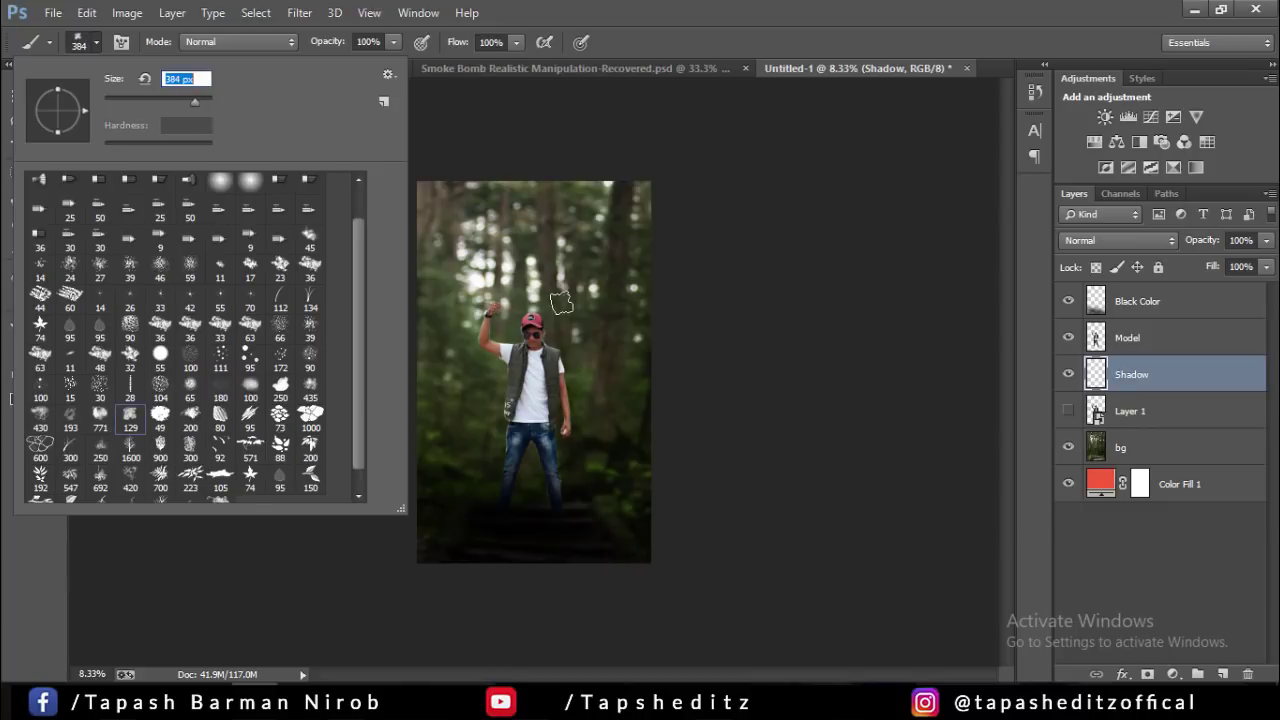
{"action": "left_click", "coordinate": [890, 177]}
{"action": "left_click", "coordinate": [24, 352]}
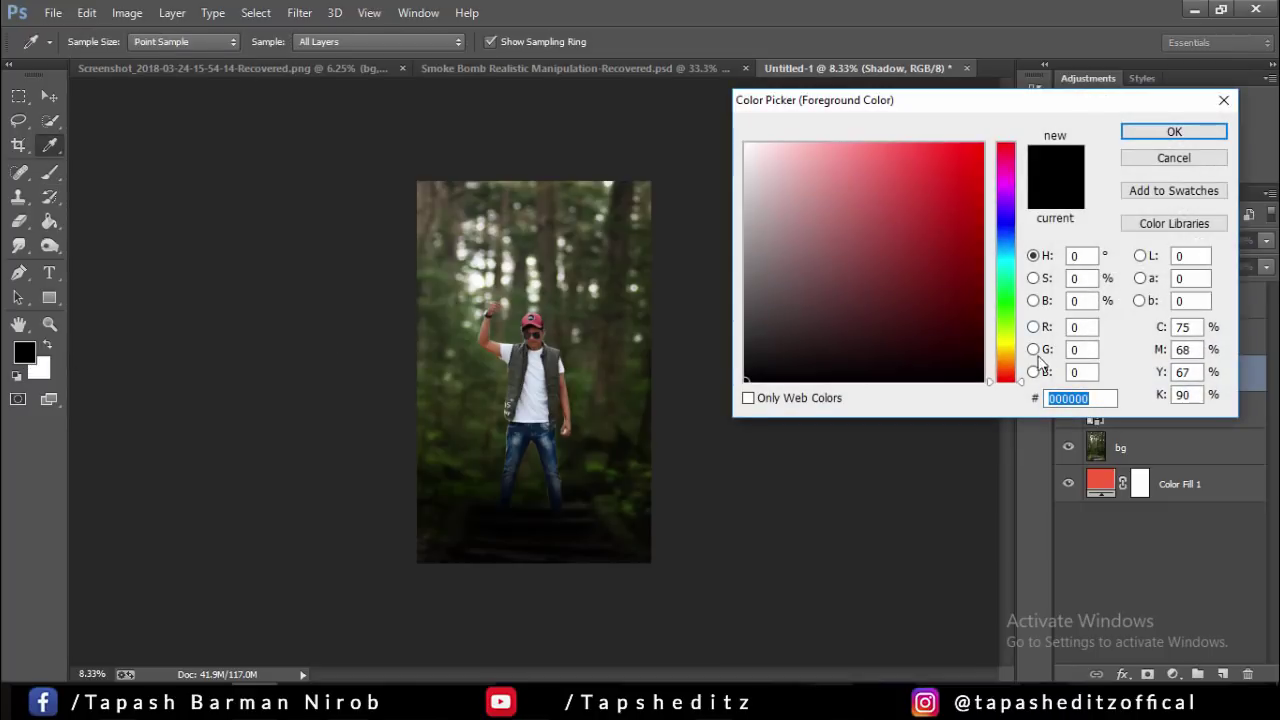
- Set the foreground colour to orange #fc8043 and enlarge the brush to 1800 px
{"action": "left_click", "coordinate": [1015, 369]}
{"action": "left_click_drag", "start_coordinate": [927, 162], "coordinate": [920, 146]}
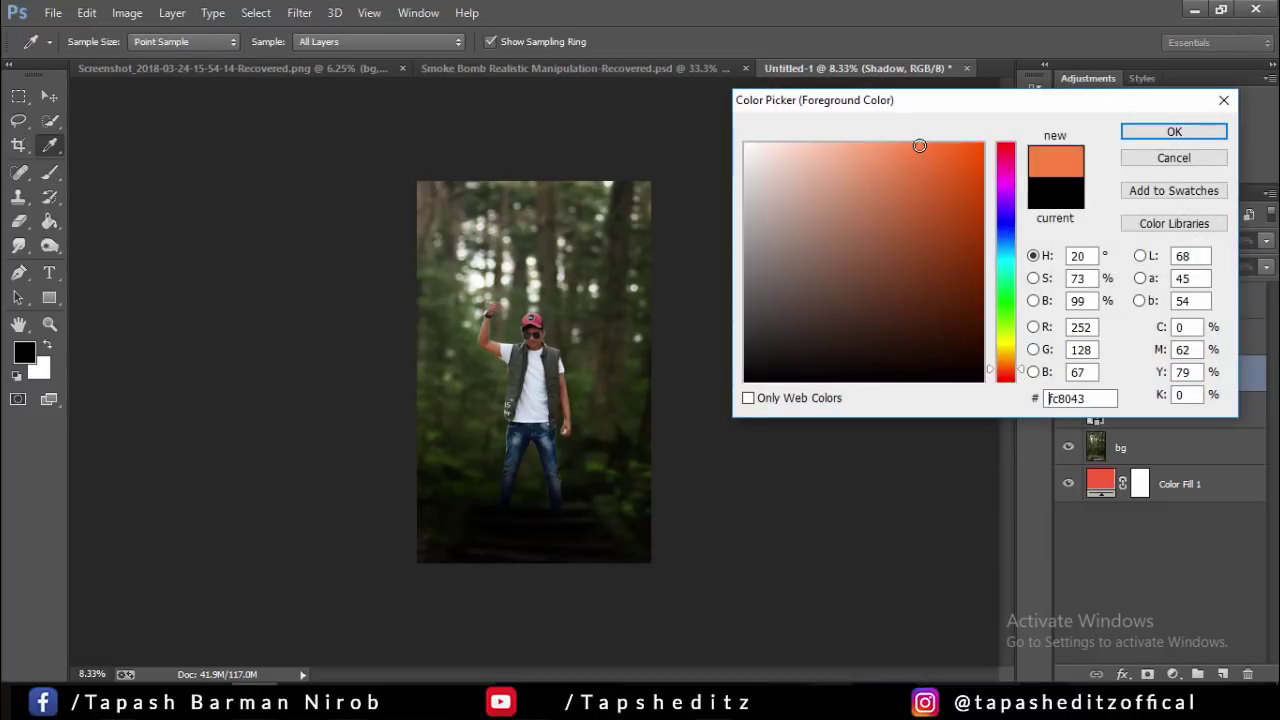
{"action": "left_click", "coordinate": [1162, 136]}
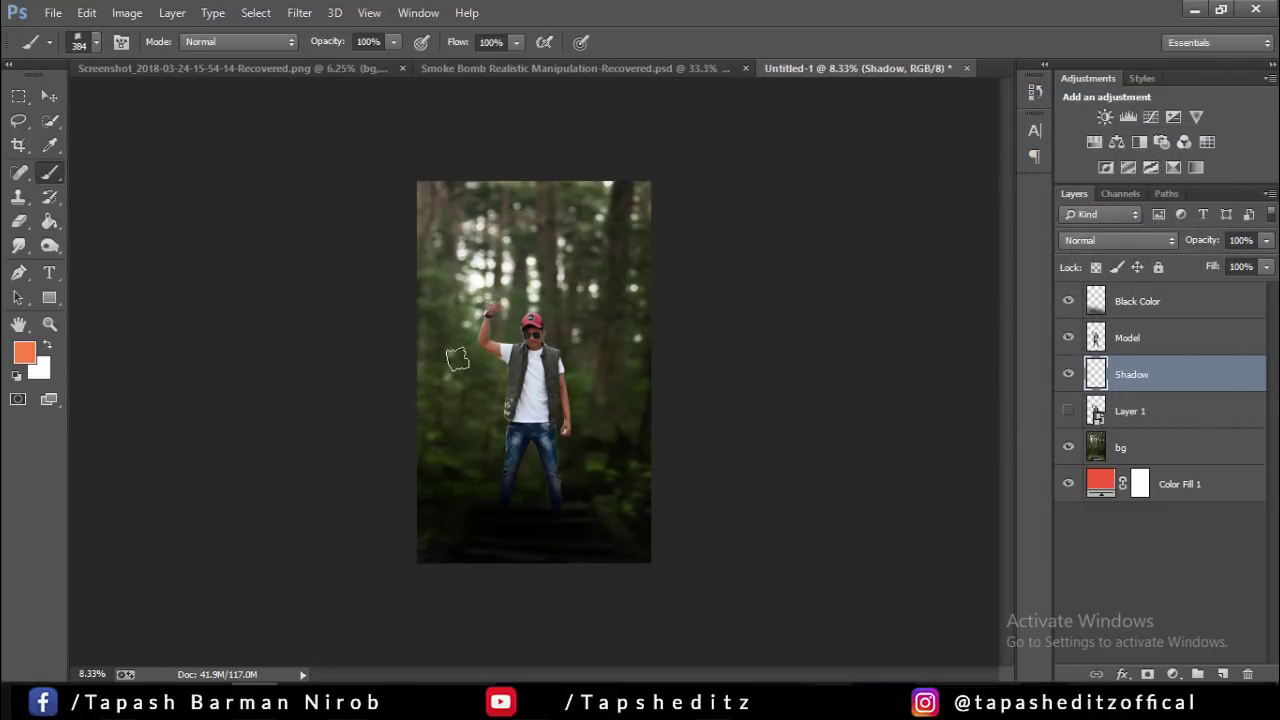
{"action": "key", "text": "bracketright"}
{"action": "key", "text": "bracketright"}
{"action": "key", "text": "bracketright"}
- Try orange smoke dabs beside the model at 1800–2200 px, undoing each attempt
{"action": "left_click", "coordinate": [485, 355]}
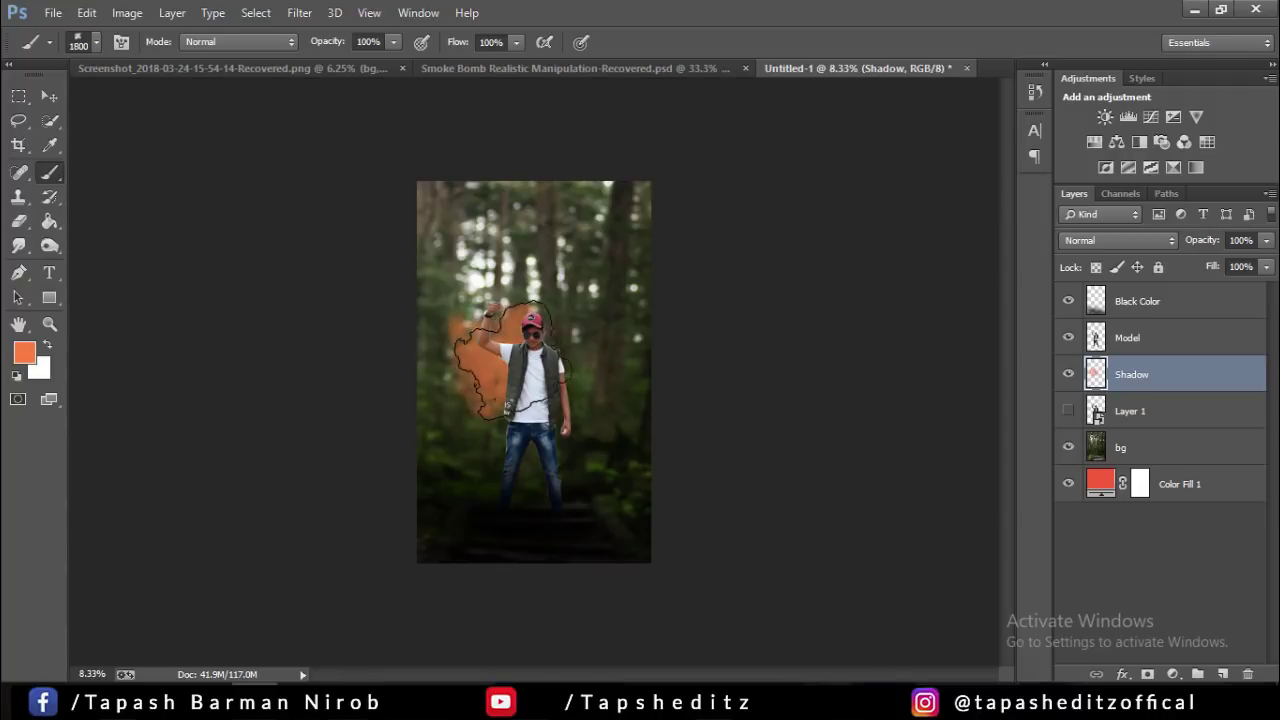
{"action": "left_click", "coordinate": [546, 360]}
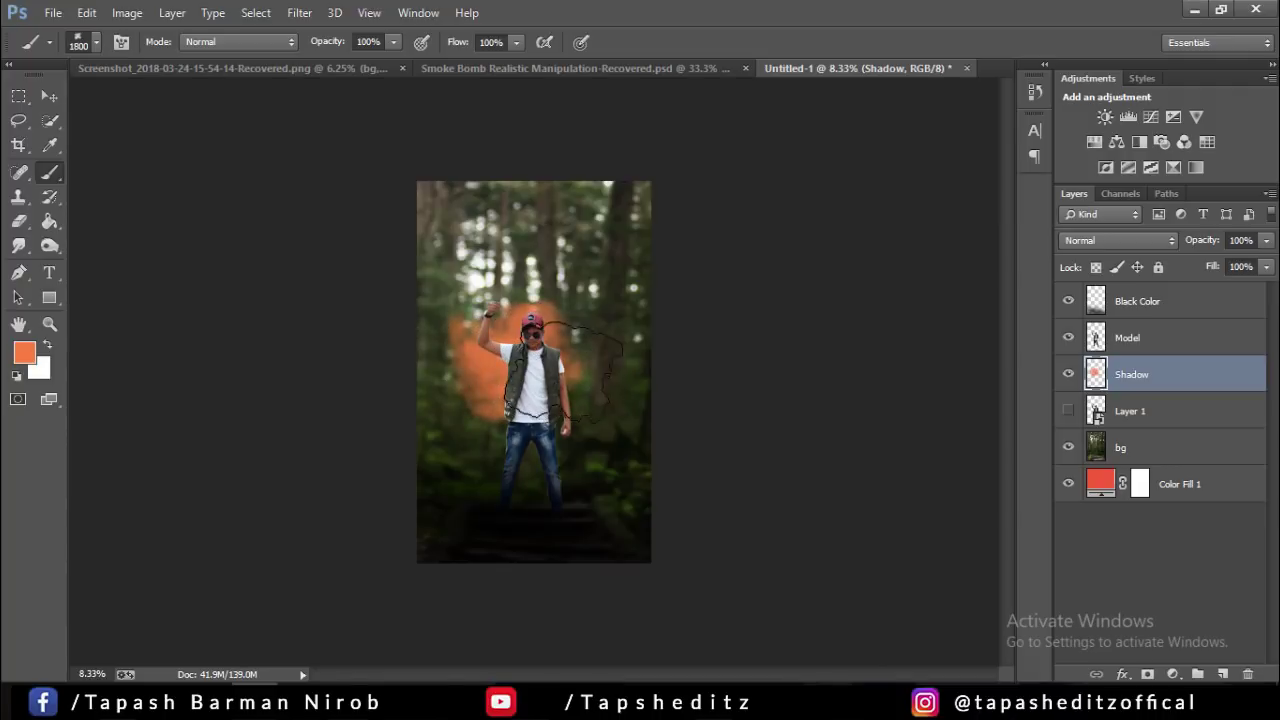
{"action": "key", "text": "ctrl+z"}
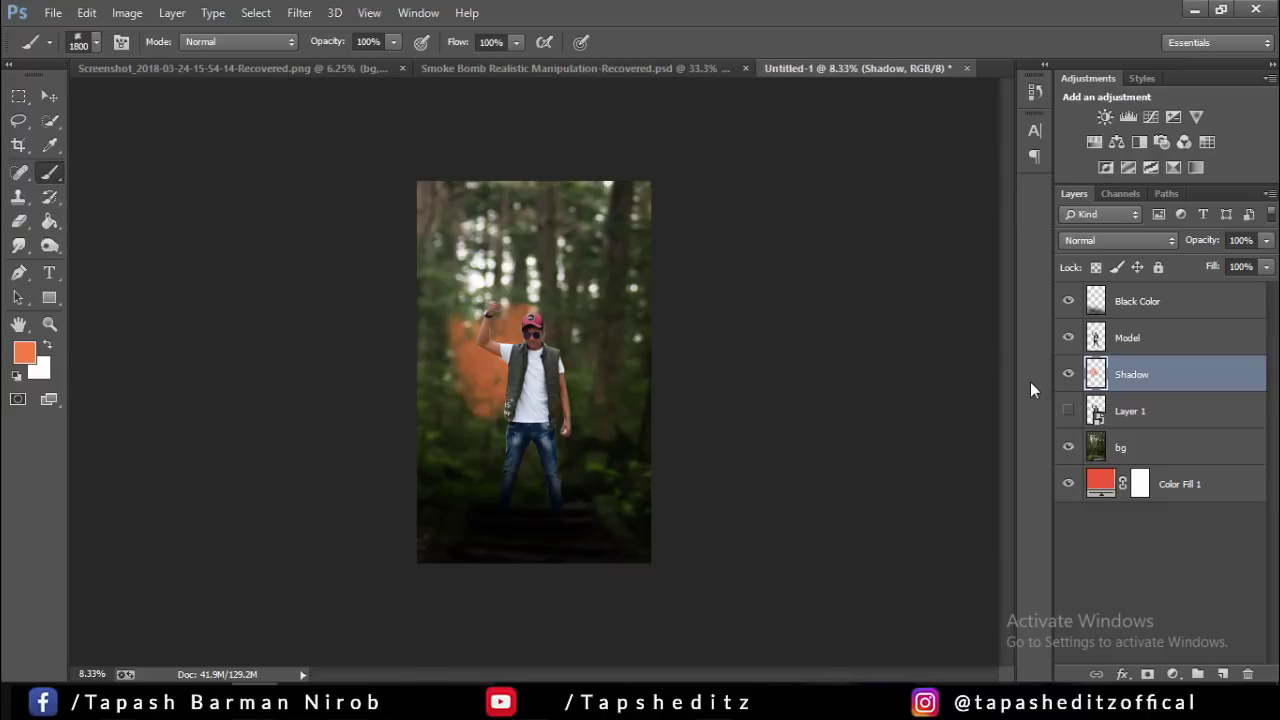
{"action": "key", "text": "ctrl+alt+z"}
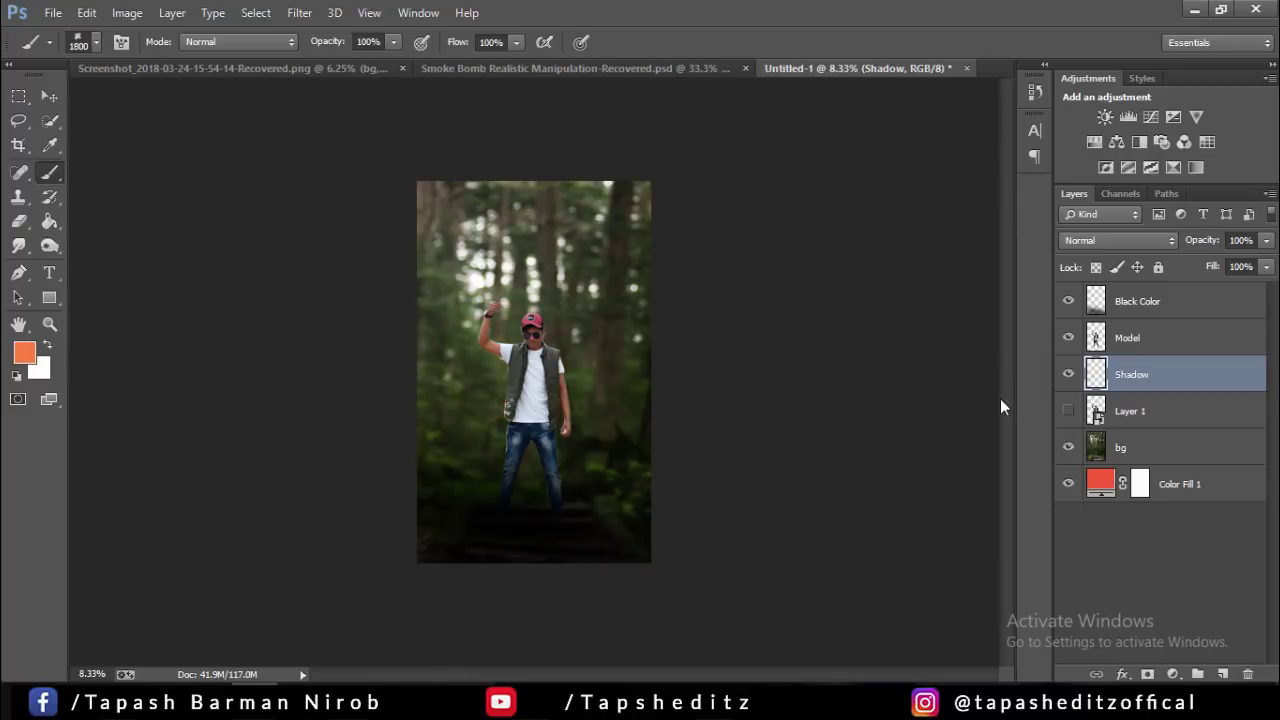
{"action": "key", "text": "ctrl+plus"}
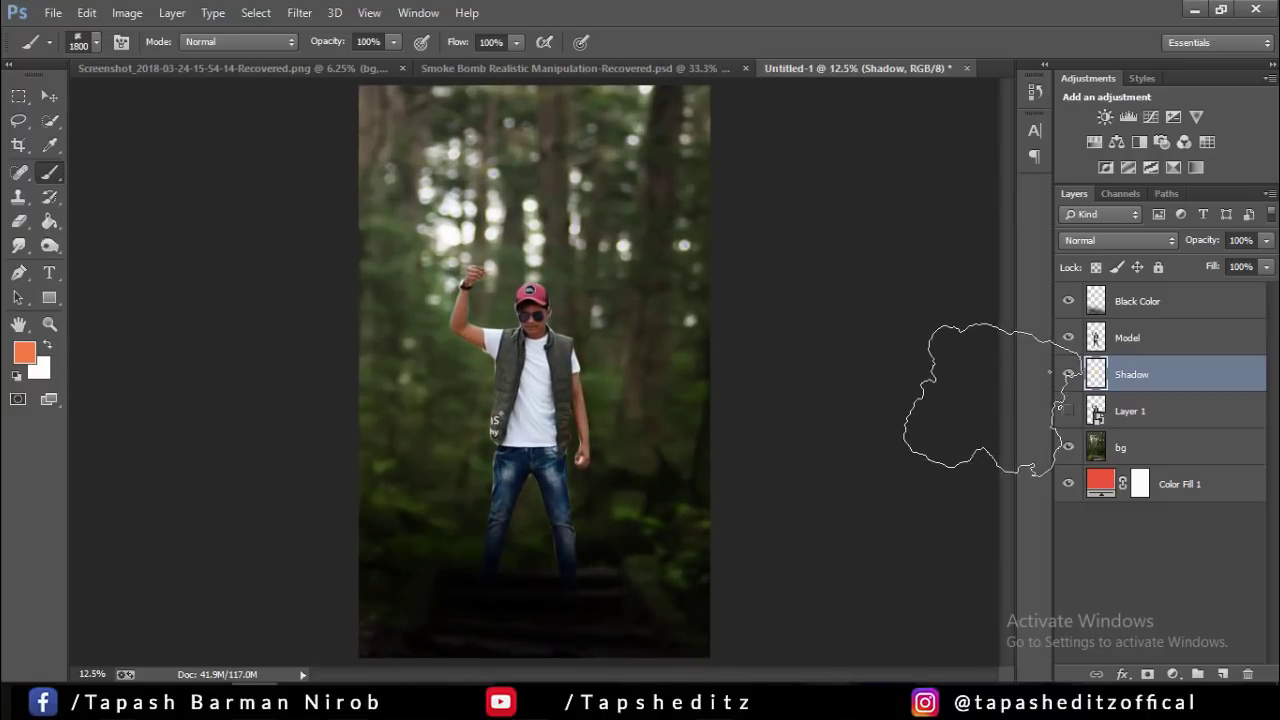
{"action": "left_click_drag", "start_coordinate": [510, 300], "coordinate": [506, 348]}
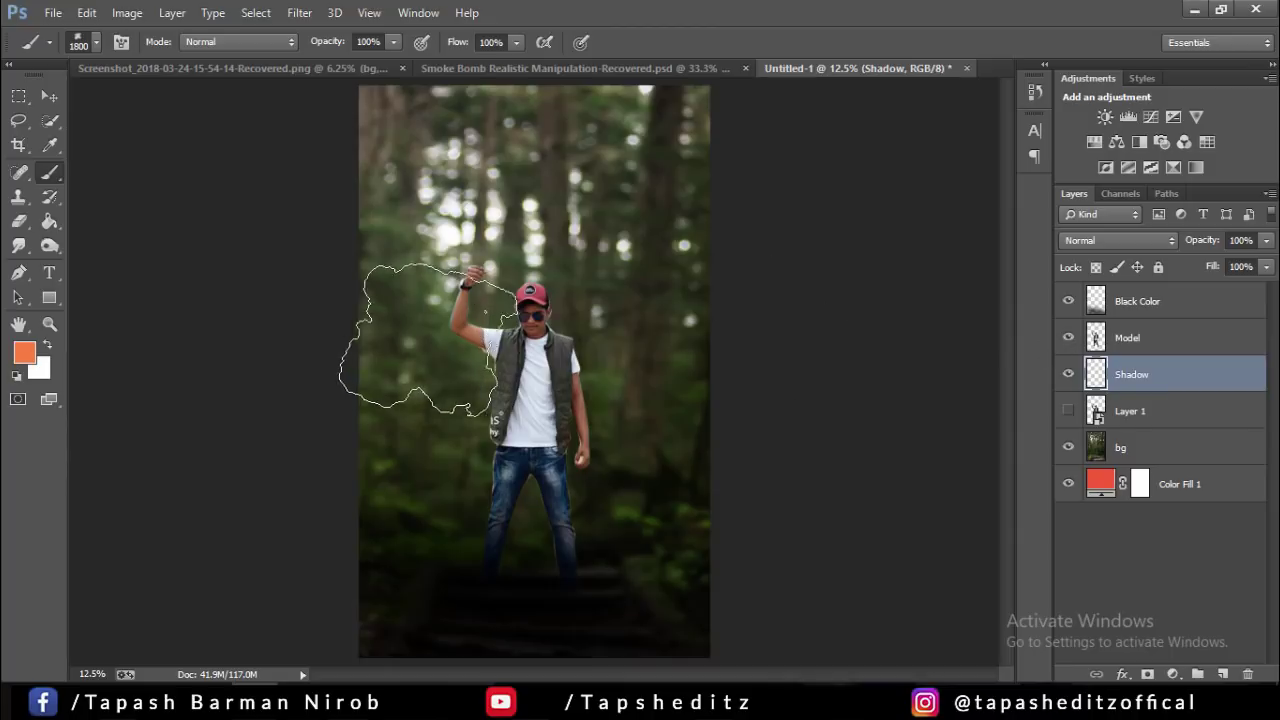
{"action": "key", "text": "bracketright"}
{"action": "key", "text": "bracketright"}
{"action": "key", "text": "bracketright"}
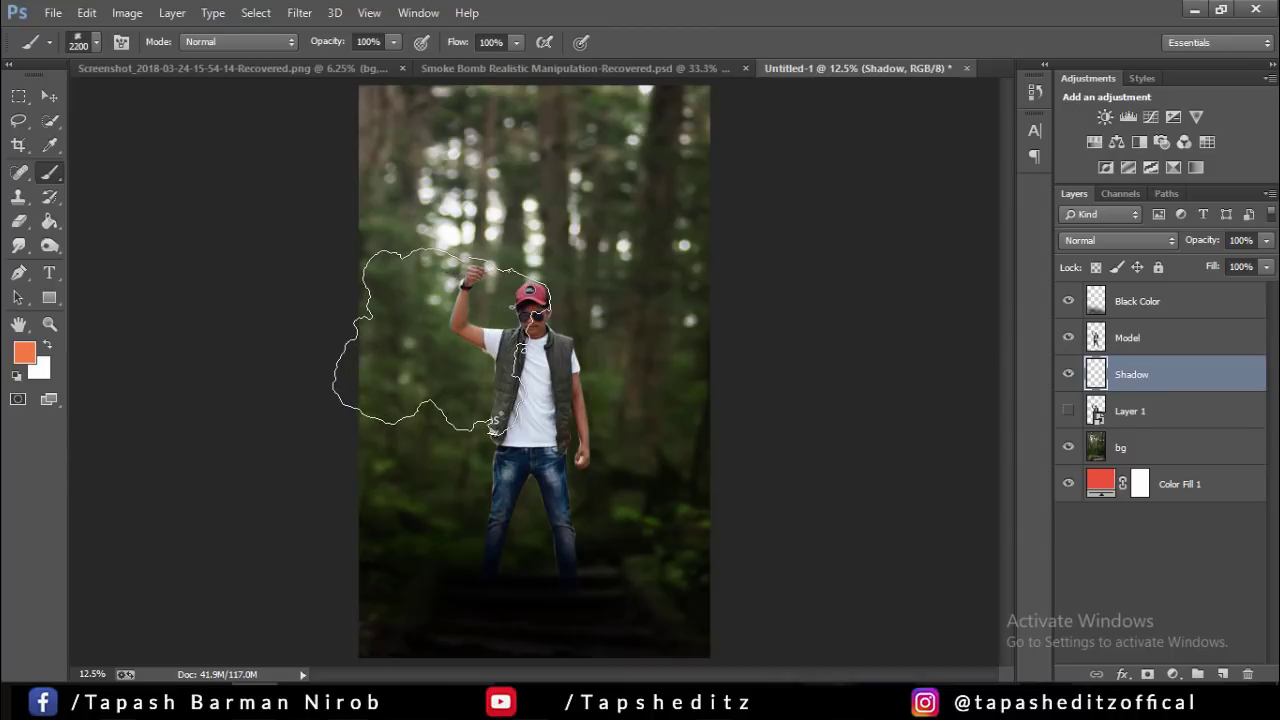
{"action": "left_click", "coordinate": [470, 330]}
{"action": "left_click", "coordinate": [87, 12]}
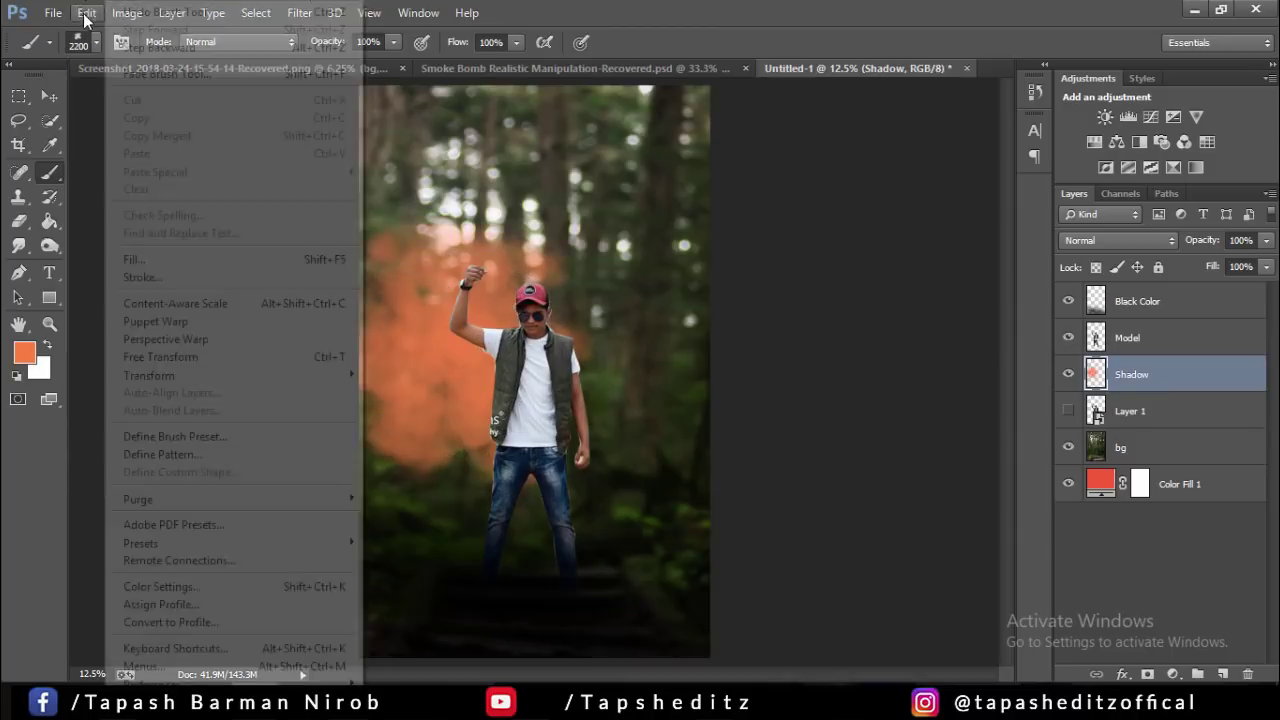
{"action": "left_click", "coordinate": [165, 67]}
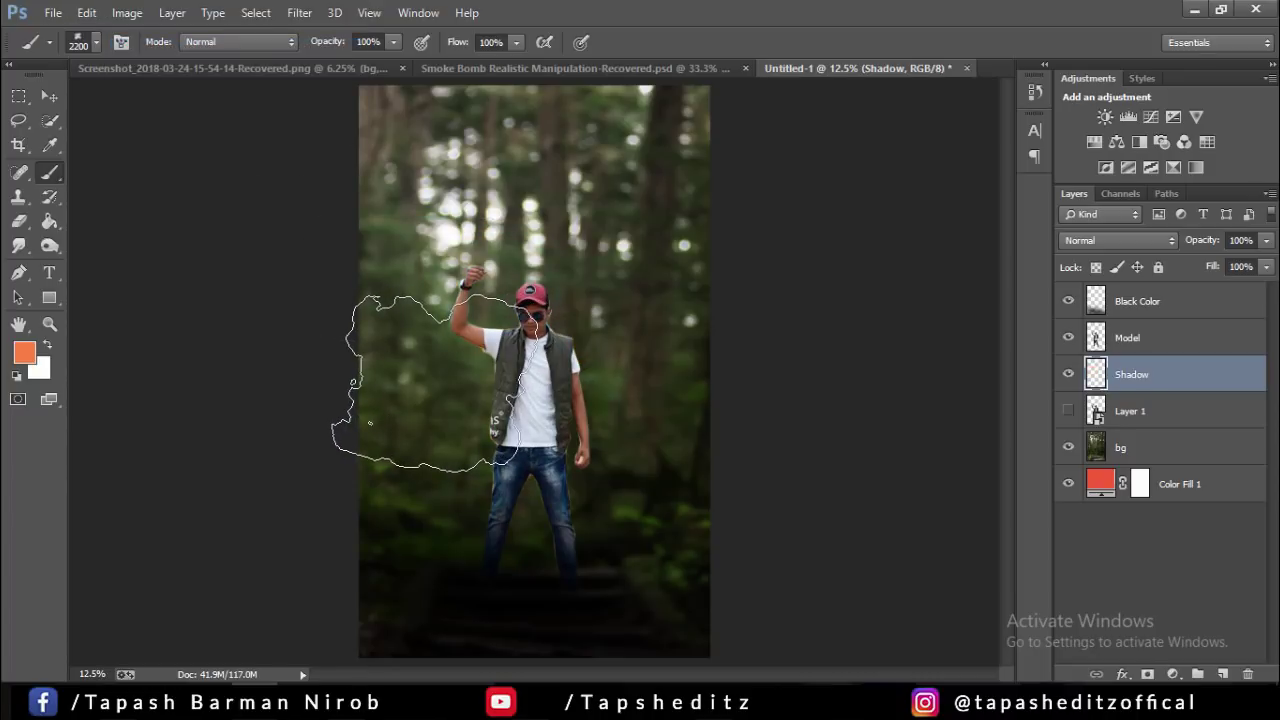
{"action": "key", "text": "ctrl+alt+z"}
{"action": "key", "text": "ctrl+alt+z"}
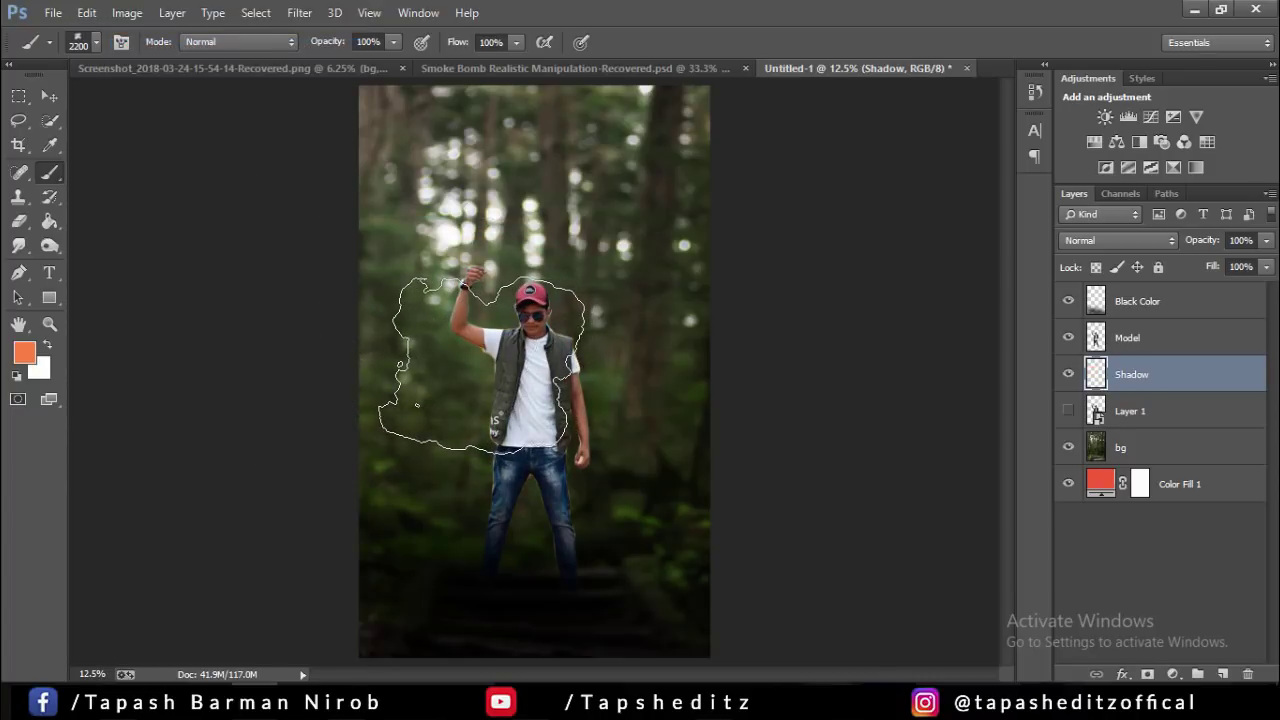
- Paint orange smoke left and right of the model, above the head, and along the left edge
{"action": "left_click", "coordinate": [482, 362]}
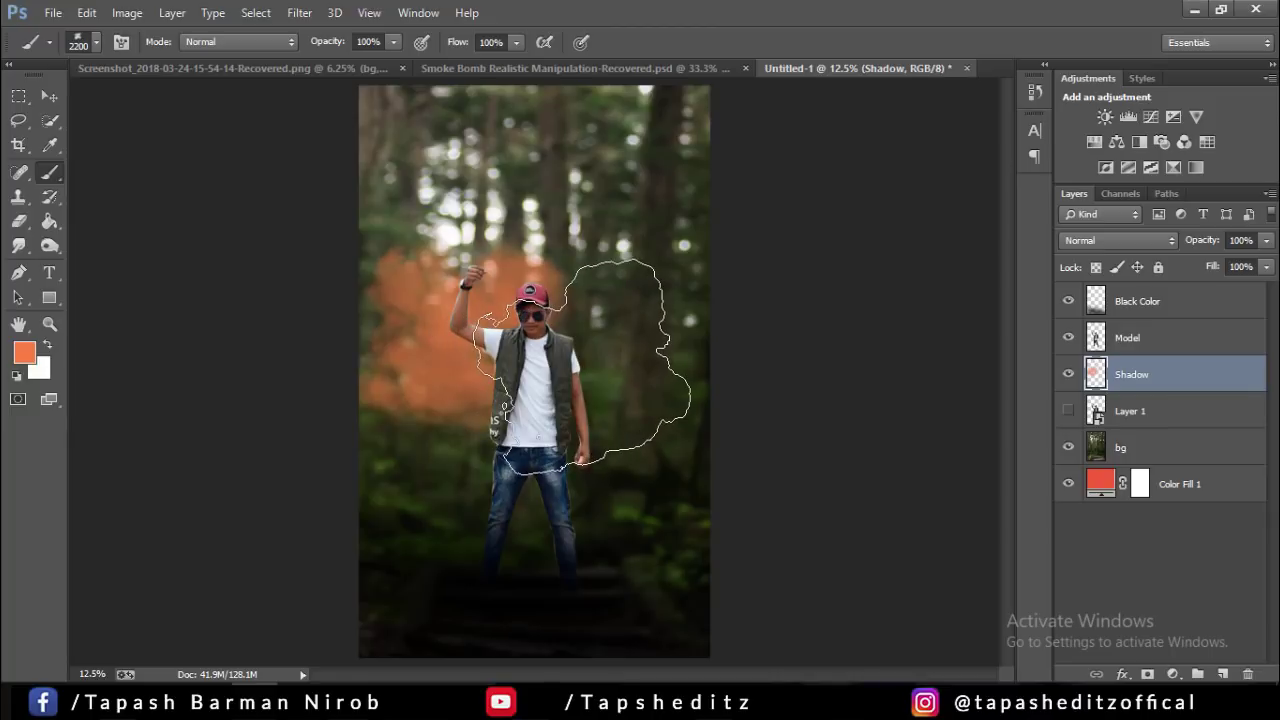
{"action": "left_click", "coordinate": [600, 395]}
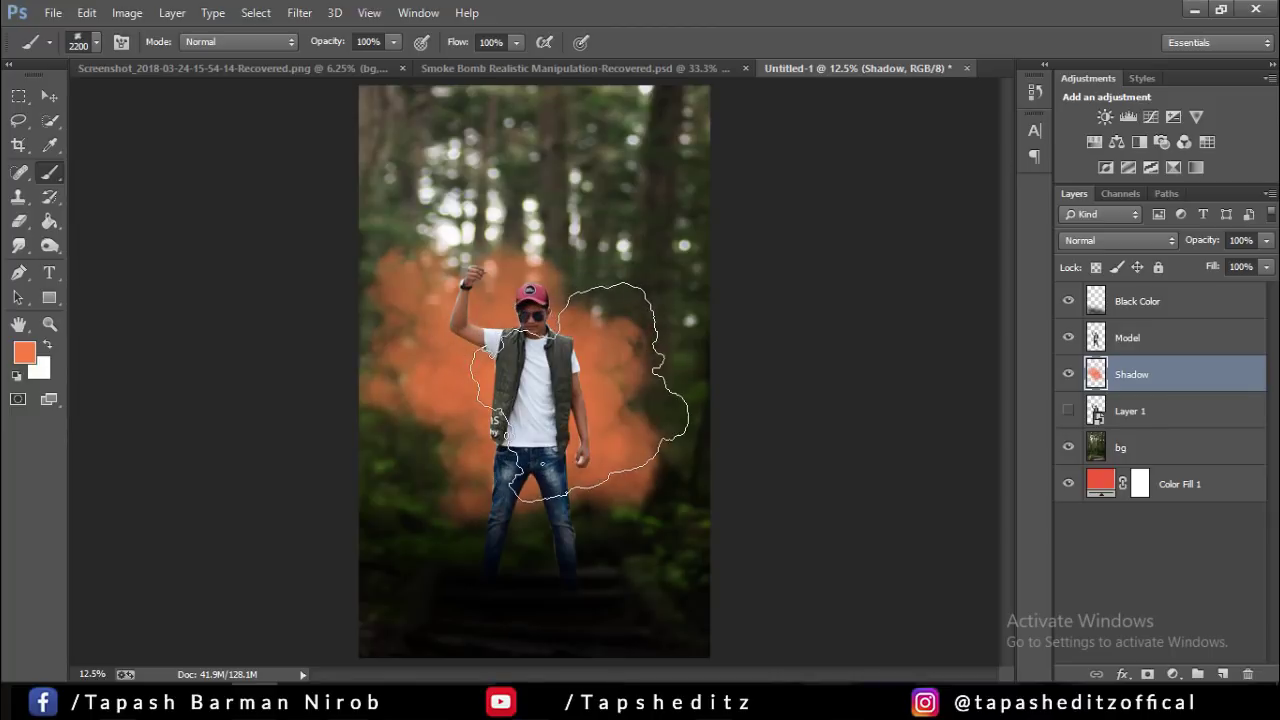
{"action": "left_click", "coordinate": [600, 278]}
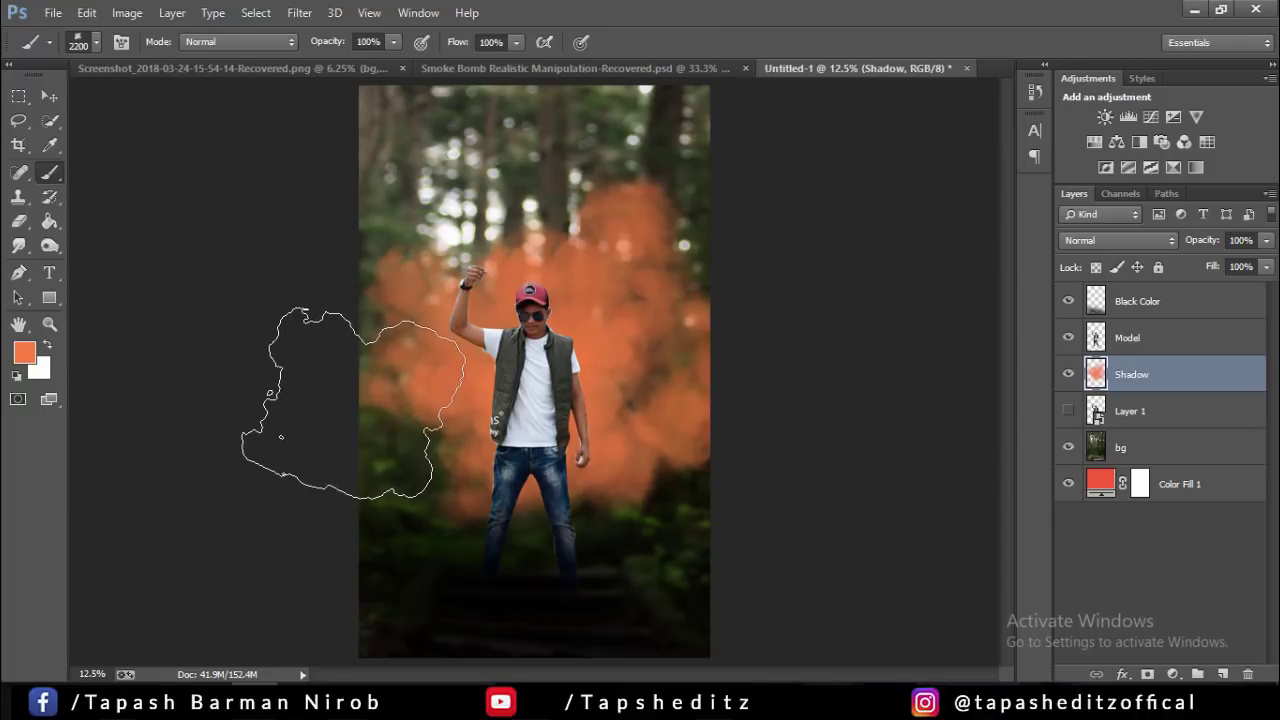
{"action": "left_click", "coordinate": [353, 403]}
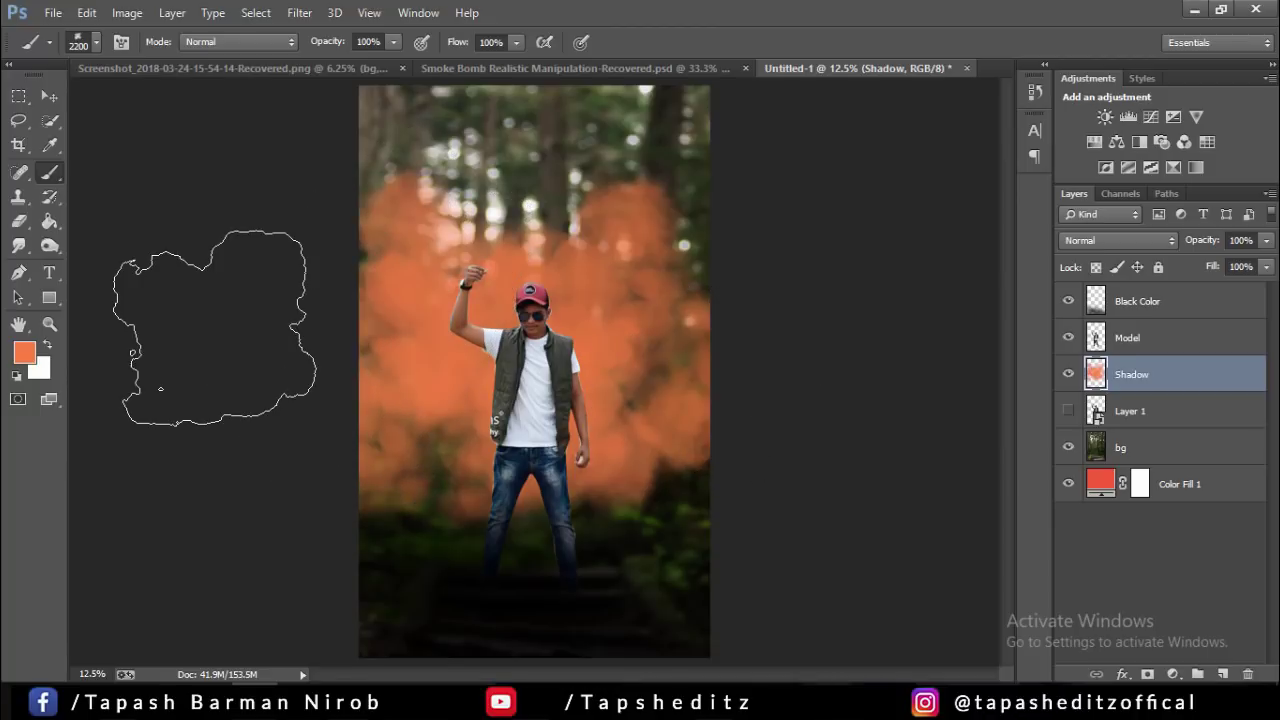
{"action": "key", "text": "ctrl+minus"}
{"action": "key", "text": "ctrl+minus"}
{"action": "key", "text": "ctrl+plus"}
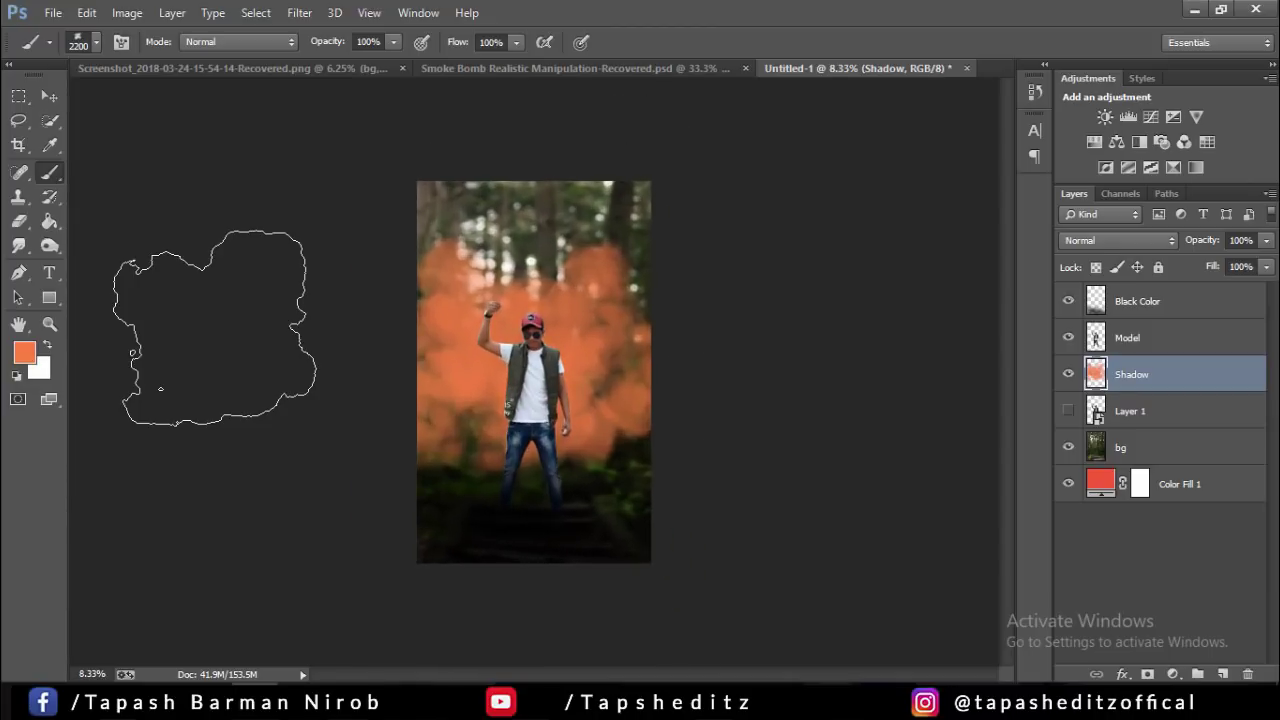
{"action": "key", "text": "ctrl+plus"}
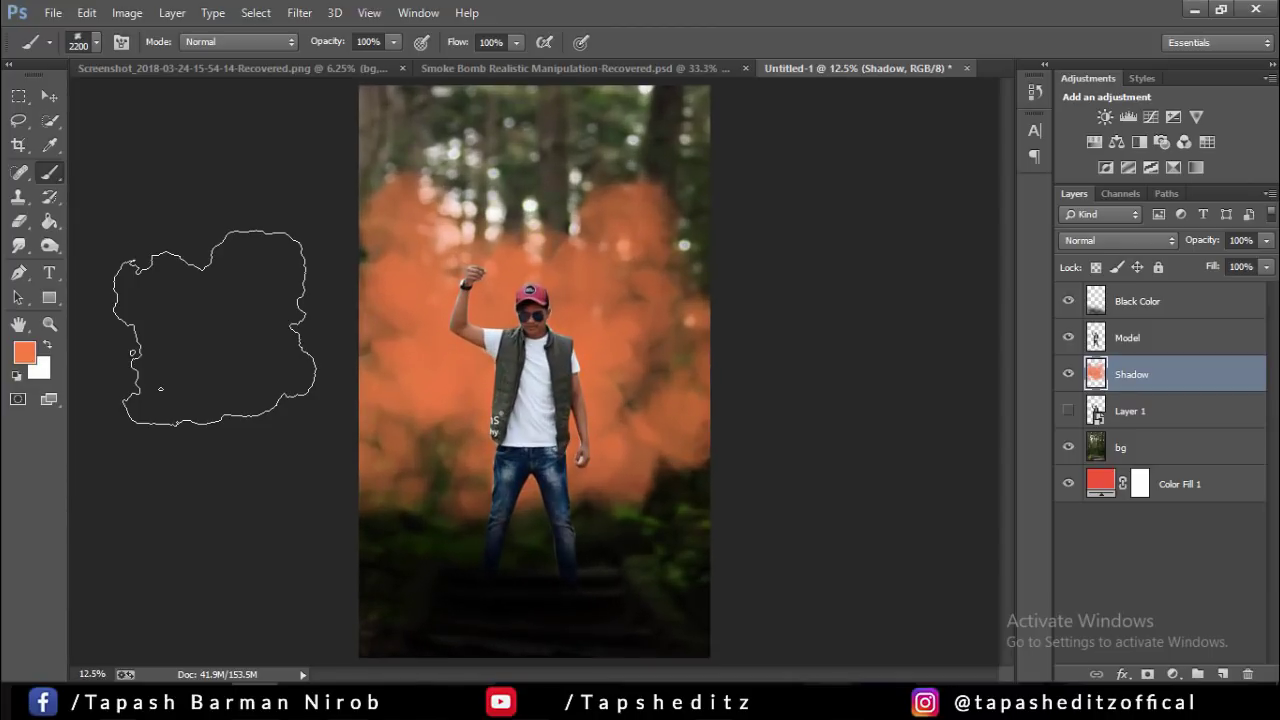
{"action": "key", "text": "ctrl+minus"}
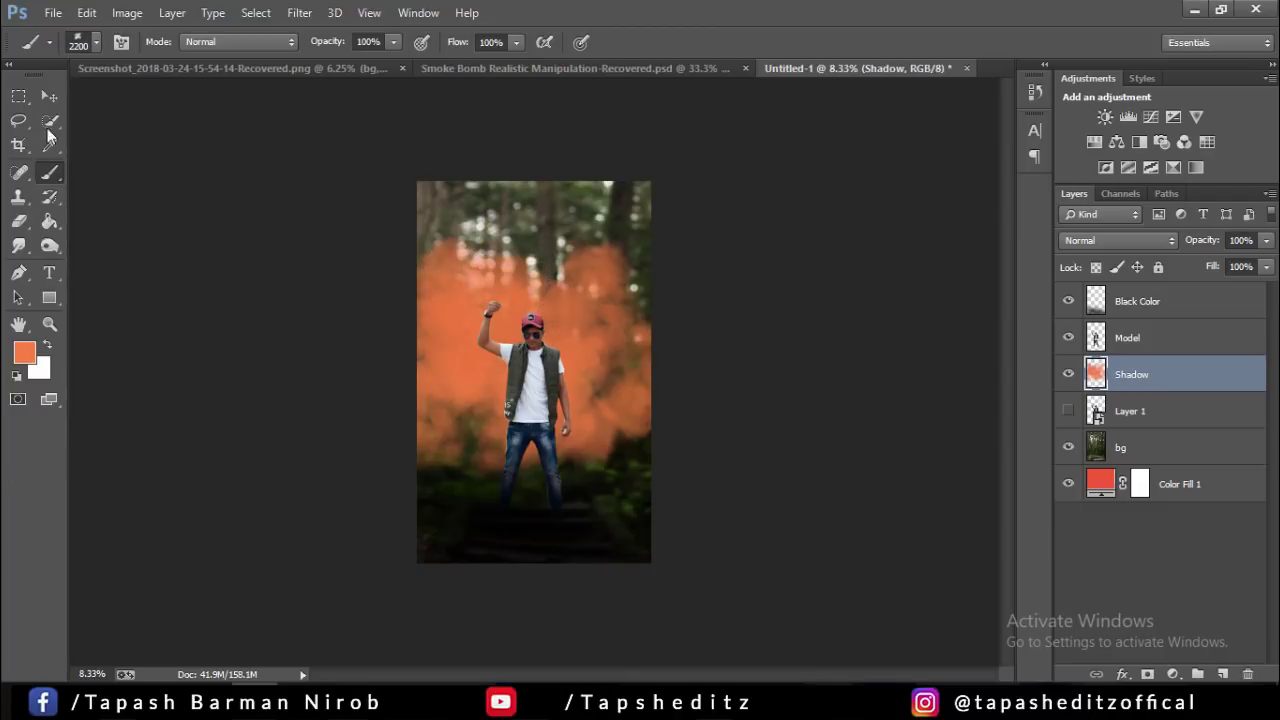
- Undo the last smoke stroke, shrink the brush to 1900, and toggle Shadow visibility to compare
{"action": "left_click", "coordinate": [87, 12]}
{"action": "left_click", "coordinate": [120, 45]}
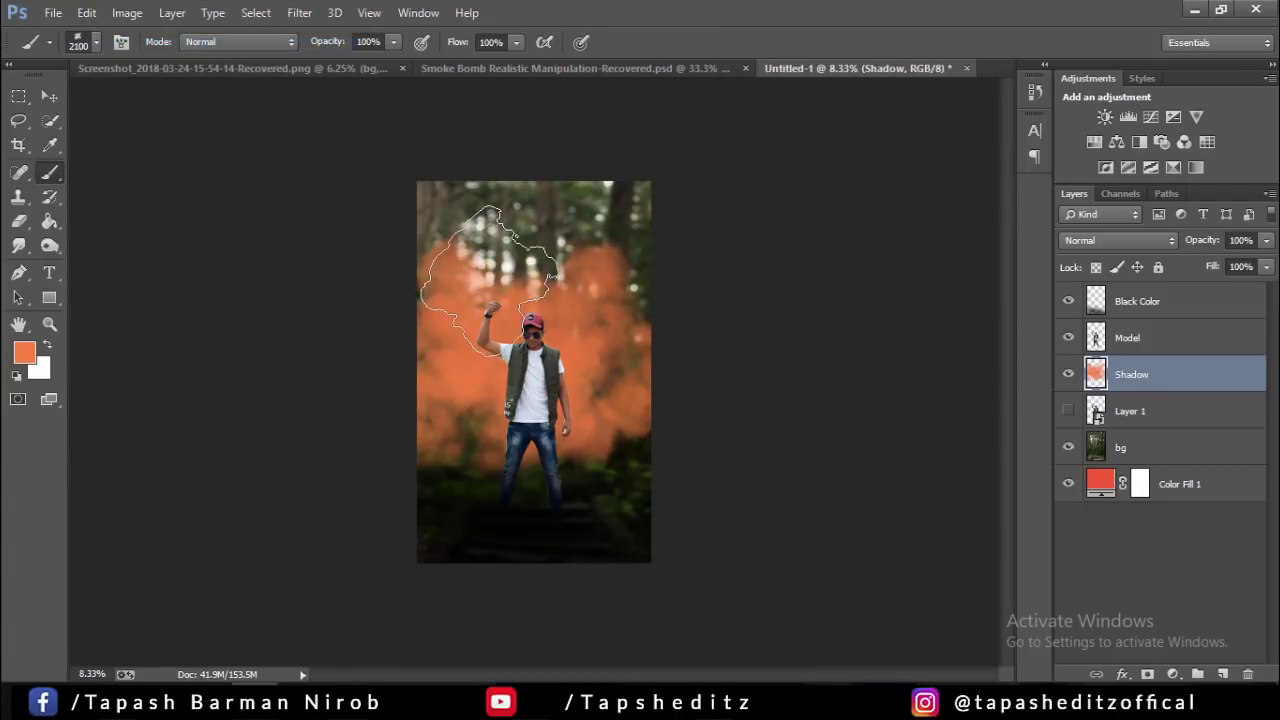
{"action": "key", "text": "bracketleft"}
{"action": "key", "text": "bracketleft"}
{"action": "key", "text": "bracketleft"}
{"action": "key", "text": "bracketleft"}
{"action": "left_click", "coordinate": [1067, 372]}
{"action": "left_click", "coordinate": [1067, 374]}
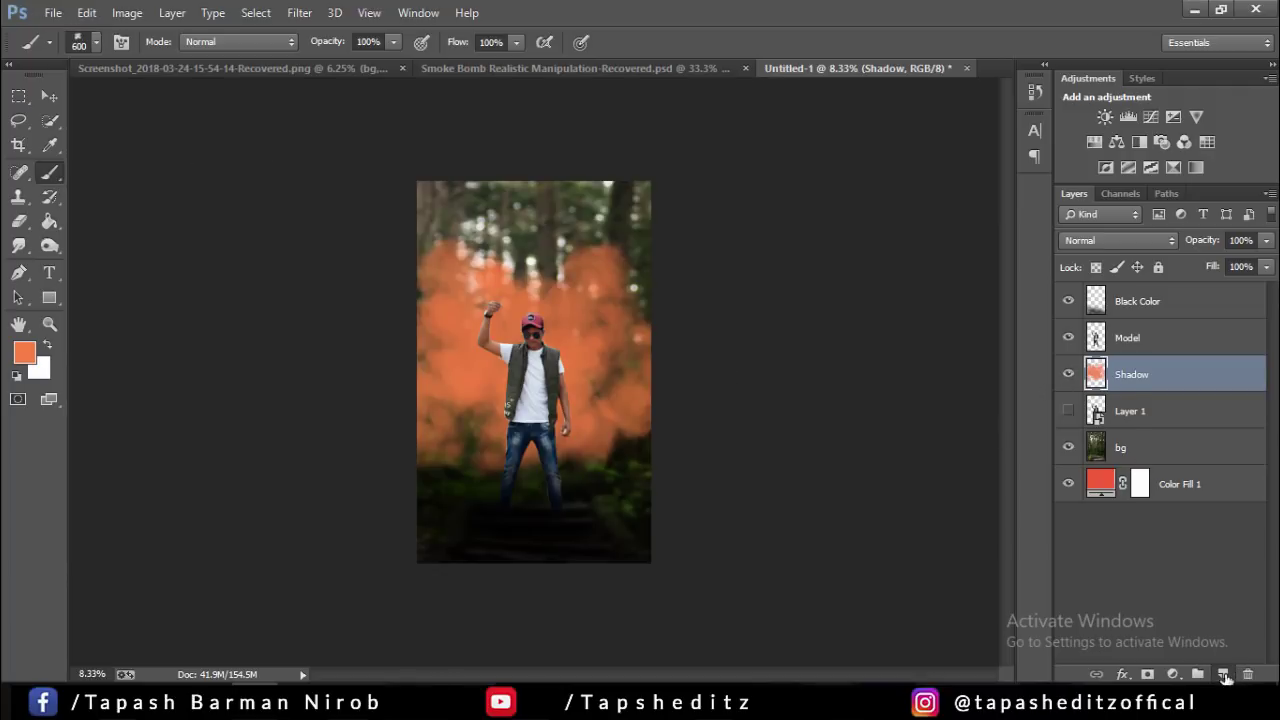
- Add a new layer above Model and name it Shadow 2
{"action": "left_click", "coordinate": [1224, 676]}
{"action": "left_click_drag", "start_coordinate": [1143, 377], "coordinate": [1135, 341]}
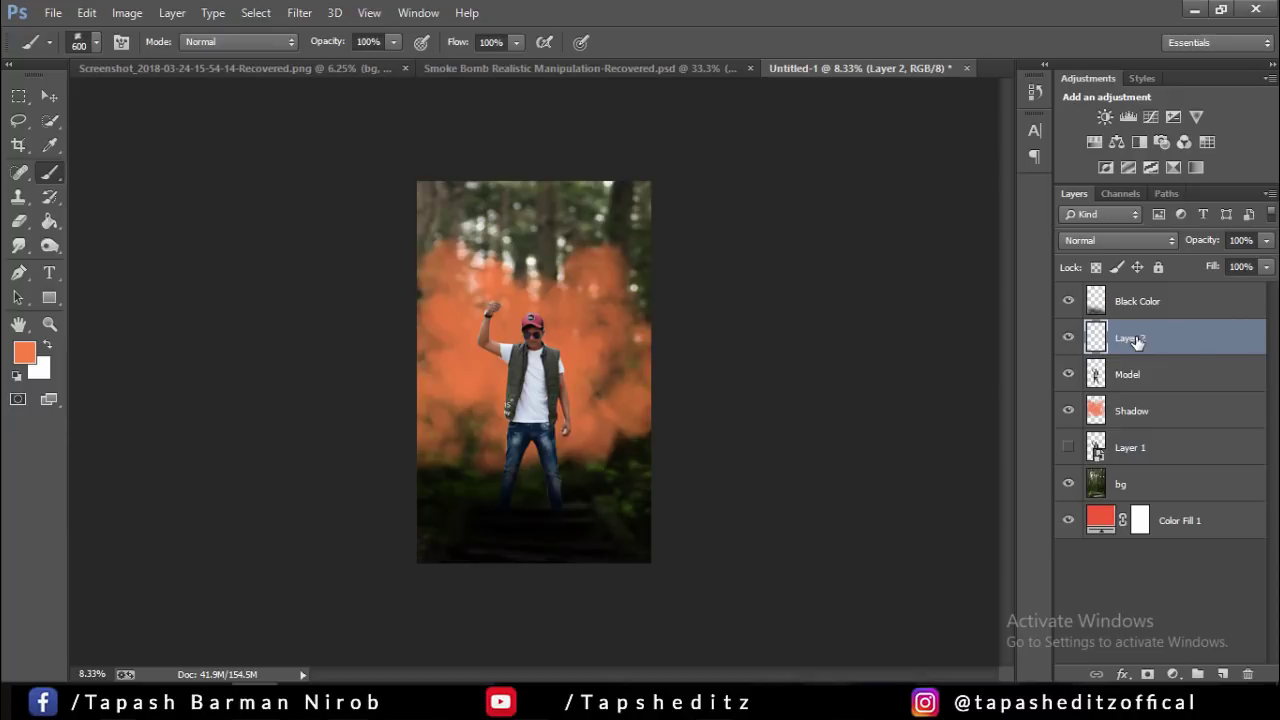
{"action": "double_click", "coordinate": [1130, 338]}
{"action": "type", "text": "2"}
{"action": "key", "text": "Return"}
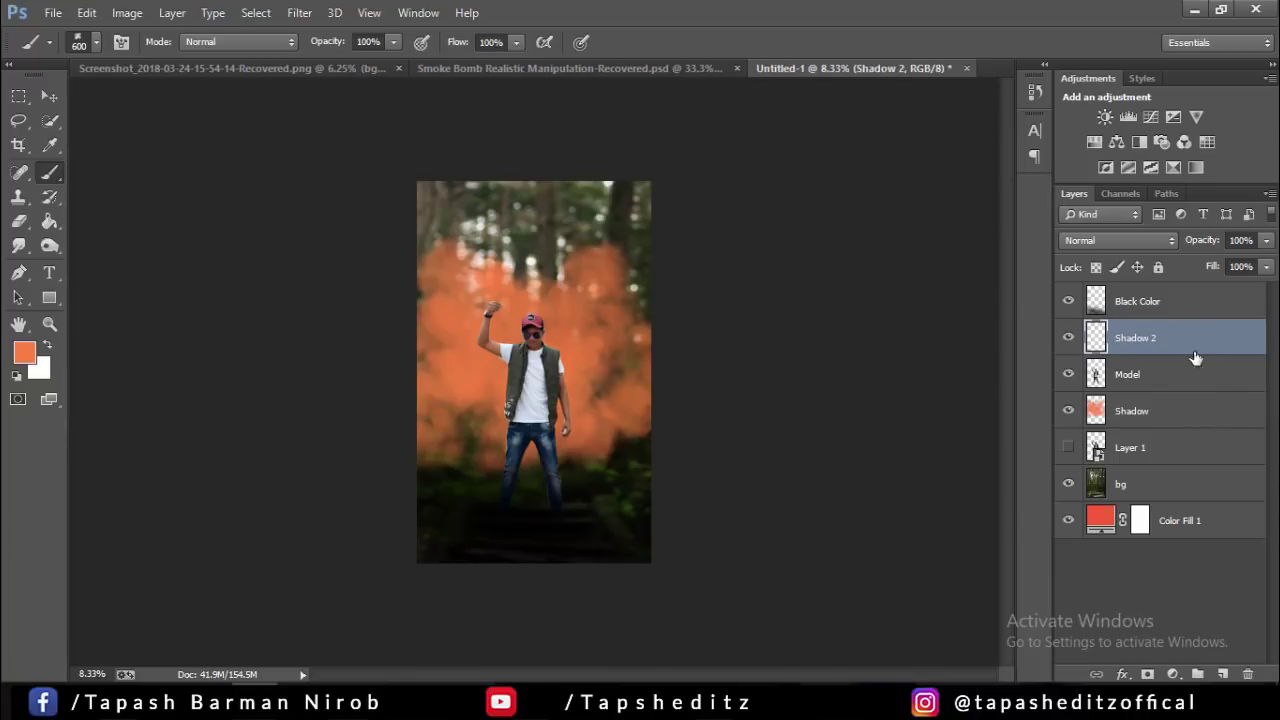
- Paint 1900 px smoke over the legs and lower right, then move Shadow 2 above Black Color
{"action": "key", "text": "bracketright"}
{"action": "key", "text": "bracketright"}
{"action": "key", "text": "bracketright"}
{"action": "key", "text": "bracketright"}
{"action": "key", "text": "bracketright"}
{"action": "key", "text": "bracketright"}
{"action": "key", "text": "bracketright"}
{"action": "key", "text": "bracketright"}
{"action": "left_click", "coordinate": [486, 501]}
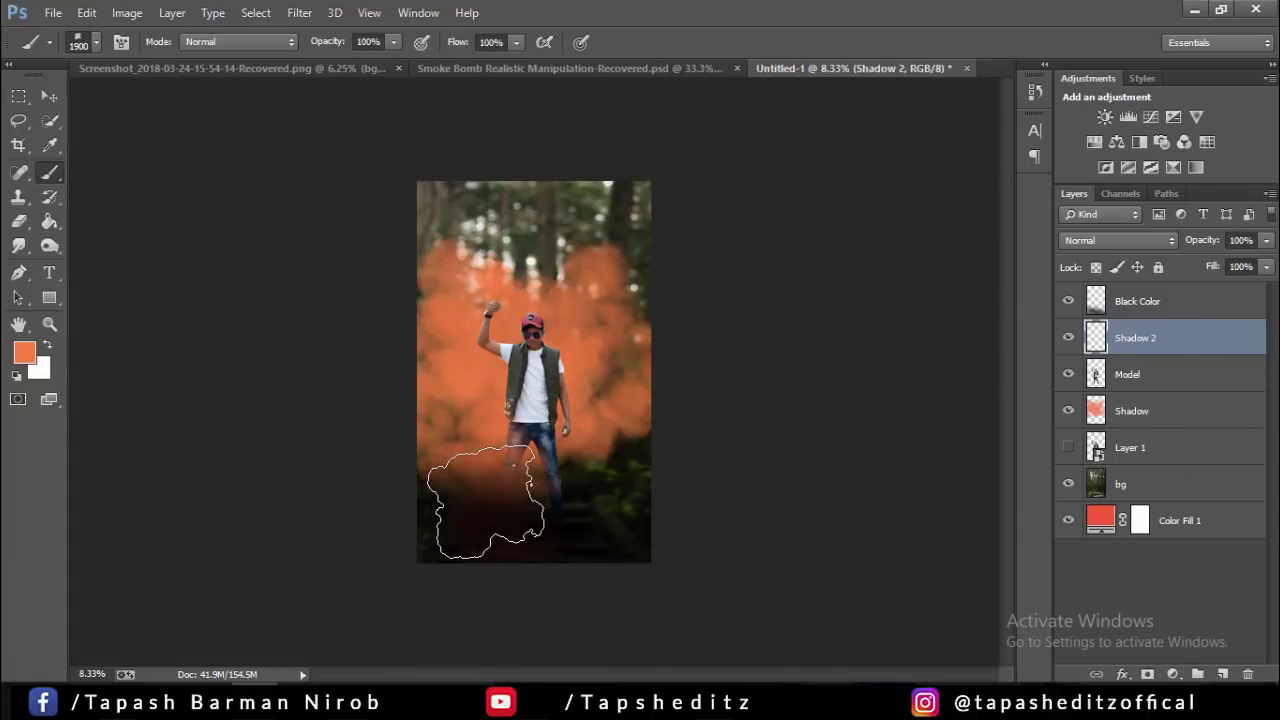
{"action": "left_click", "coordinate": [598, 528]}
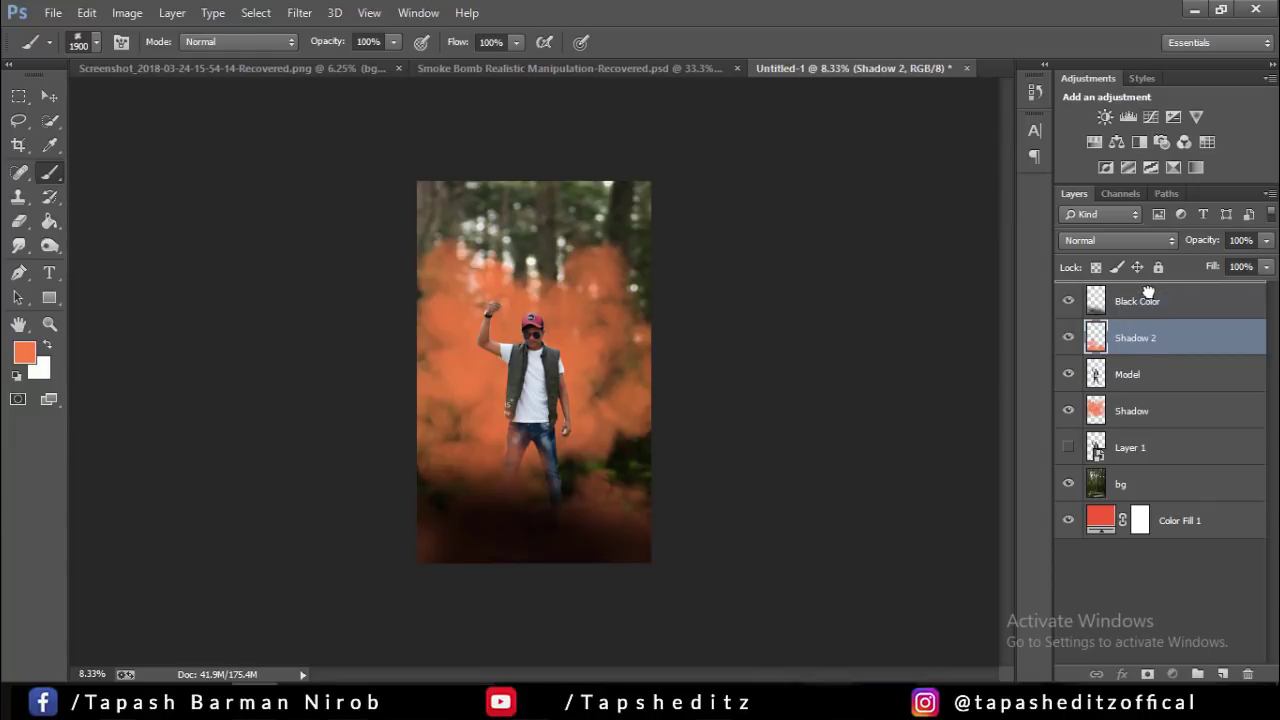
{"action": "left_click_drag", "start_coordinate": [1142, 316], "coordinate": [1148, 315]}
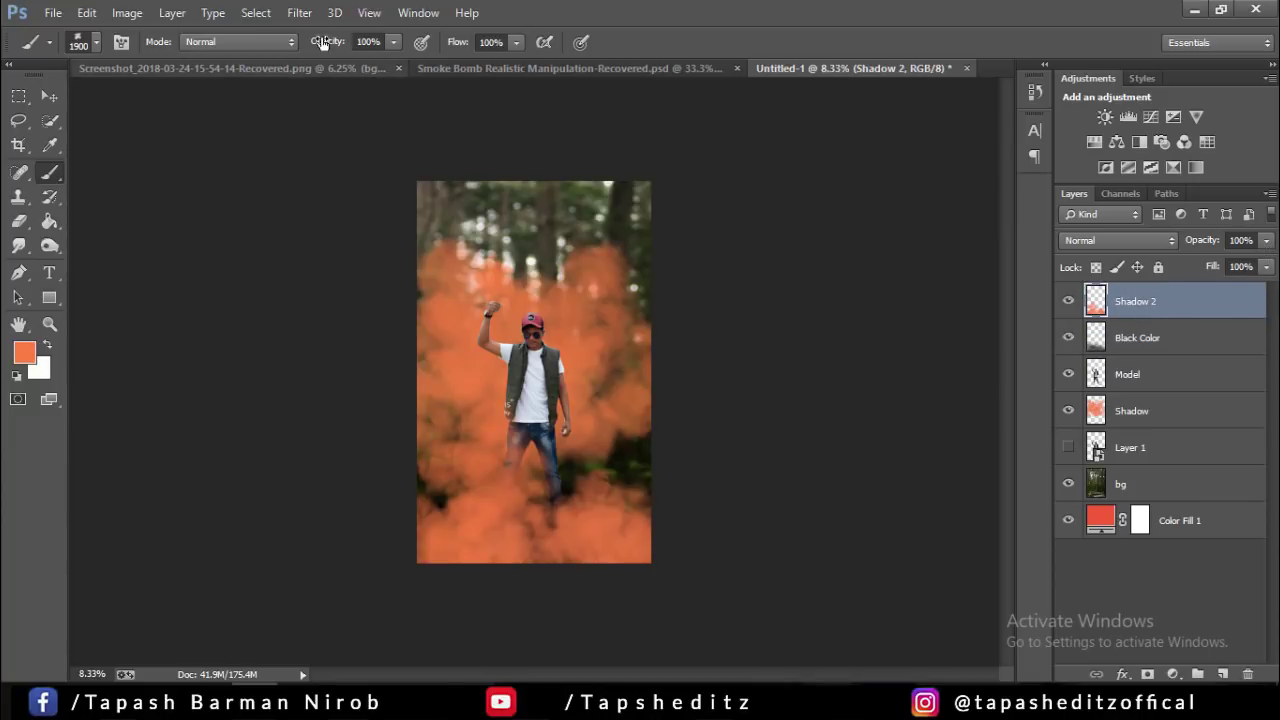
- Blur the Shadow 2 layer with a Gaussian Blur radius of 69.2 pixels
{"action": "left_click", "coordinate": [299, 12]}
{"action": "mouse_move", "coordinate": [360, 220]}
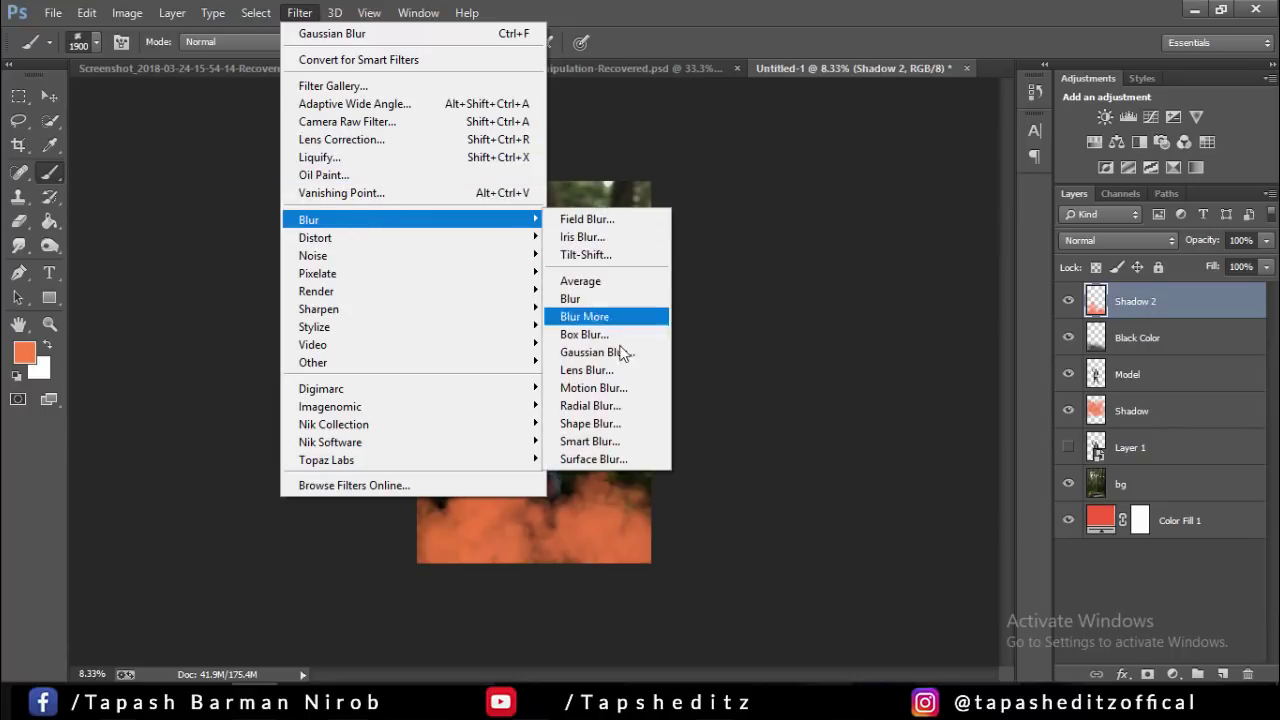
{"action": "left_click", "coordinate": [597, 352]}
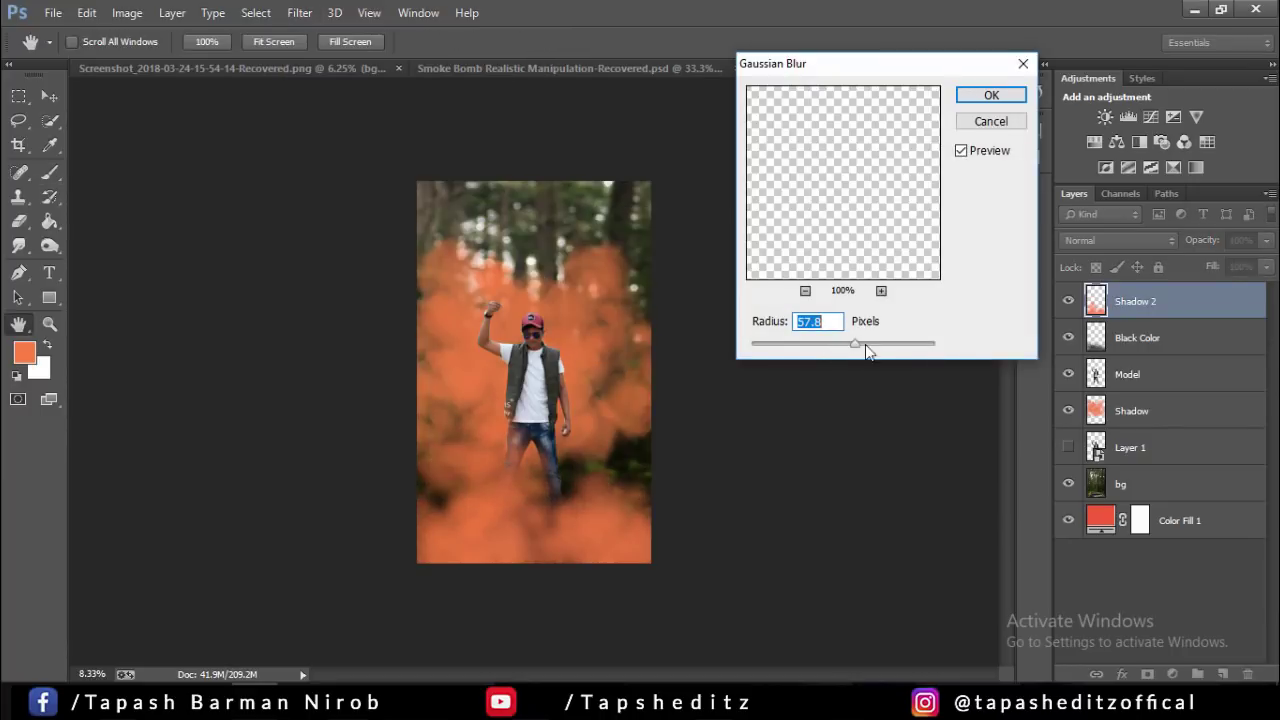
{"action": "left_click_drag", "start_coordinate": [867, 350], "coordinate": [878, 352]}
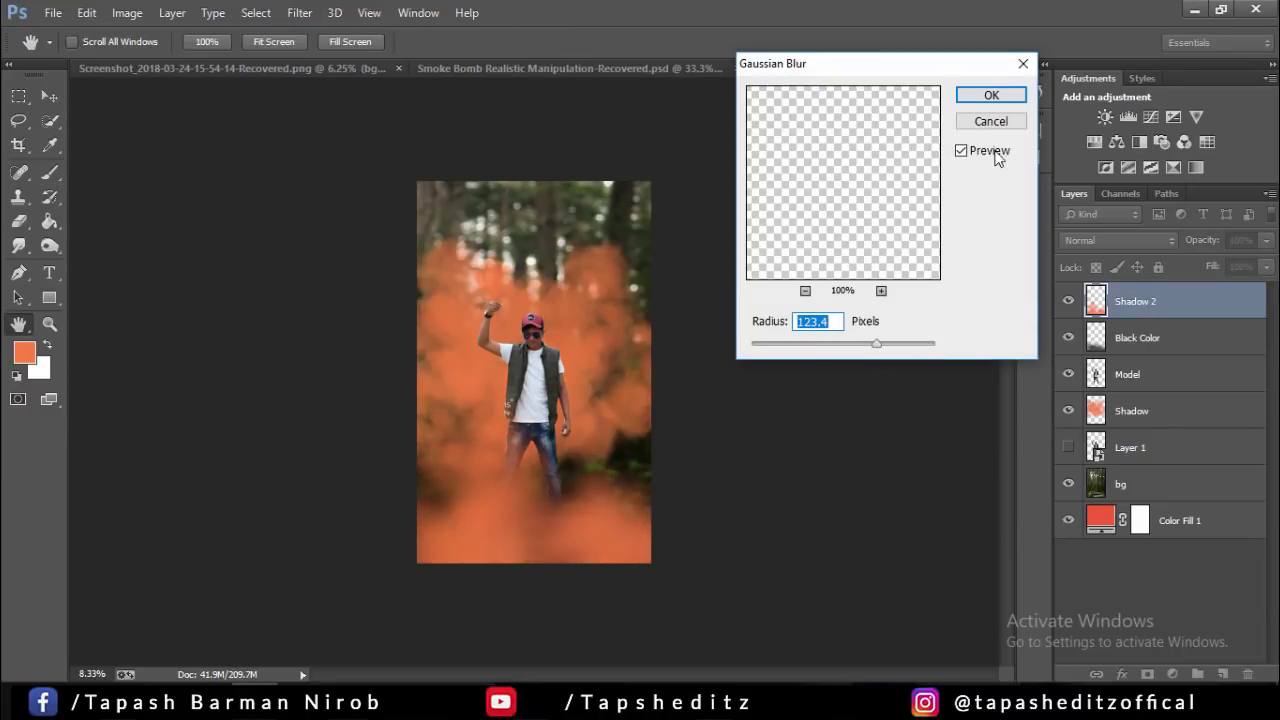
{"action": "left_click_drag", "start_coordinate": [877, 343], "coordinate": [860, 349]}
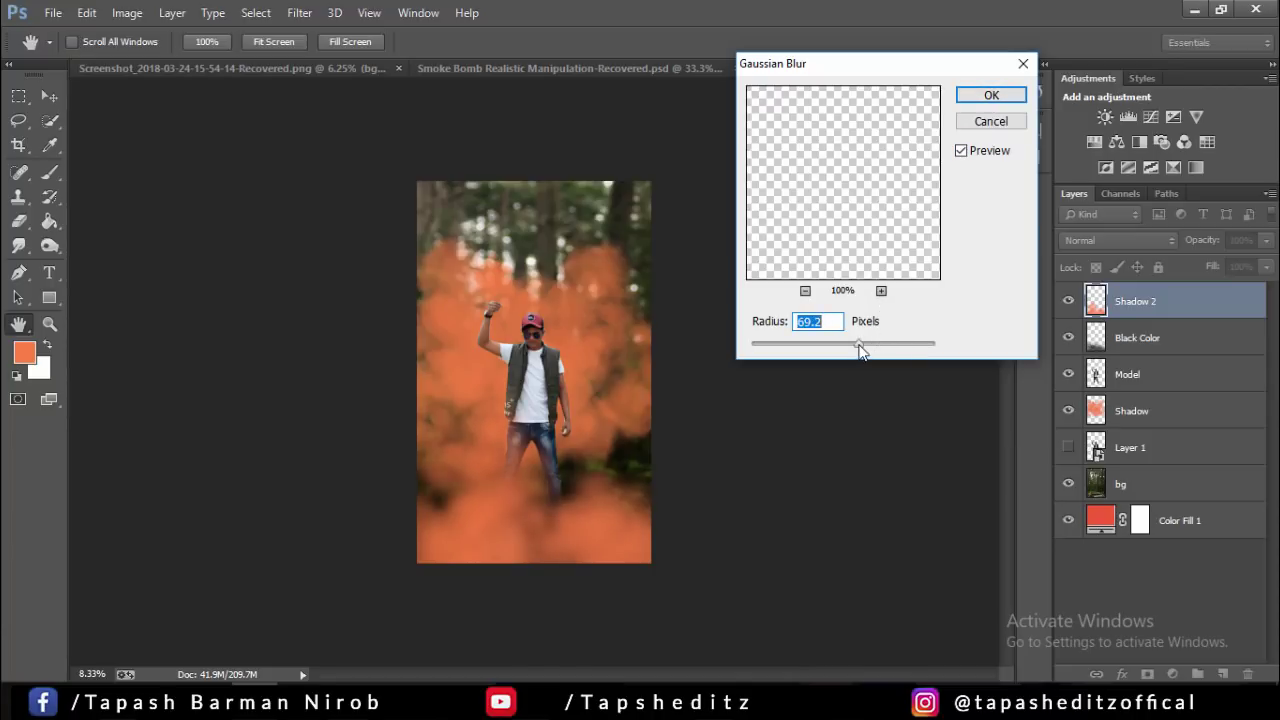
{"action": "left_click", "coordinate": [990, 95]}
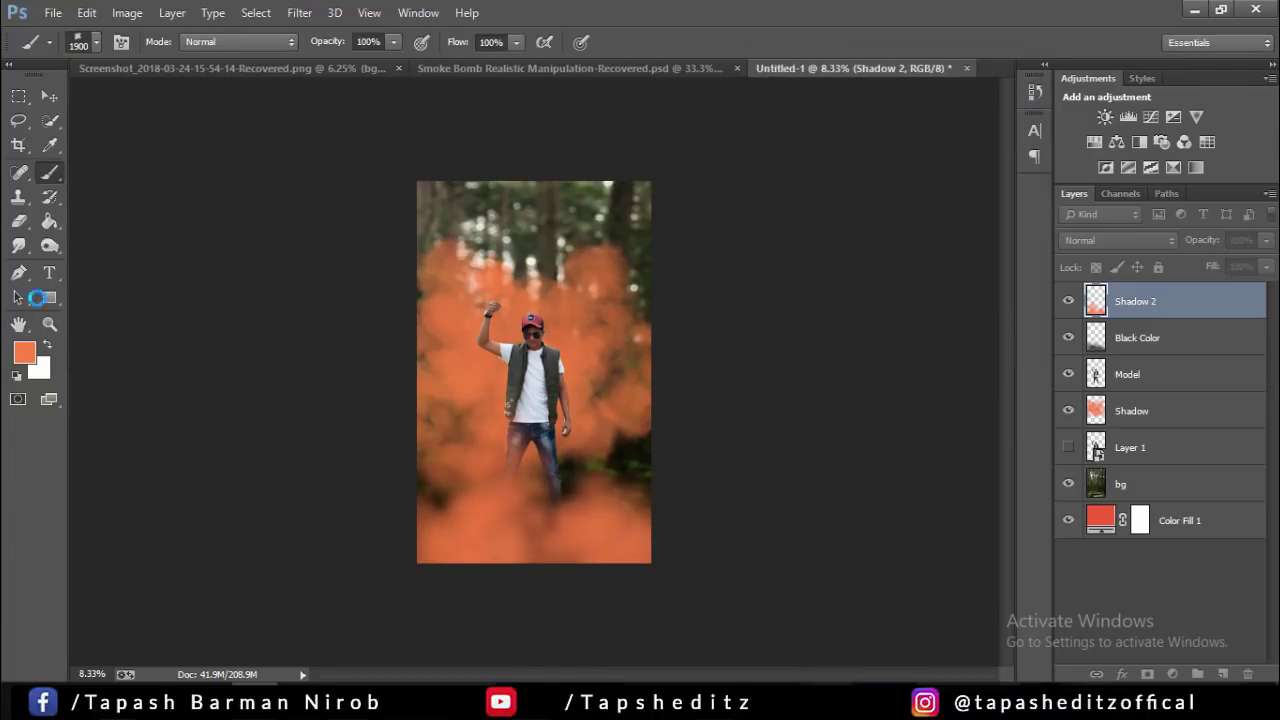
- Erase Shadow 2 smoke over the legs, lower left and lower right
{"action": "left_click", "coordinate": [18, 221]}
{"action": "mouse_move", "coordinate": [465, 470]}
{"action": "left_mouse_down"}
{"action": "mouse_move", "coordinate": [455, 517]}
{"action": "mouse_move", "coordinate": [410, 527]}
{"action": "left_mouse_up"}
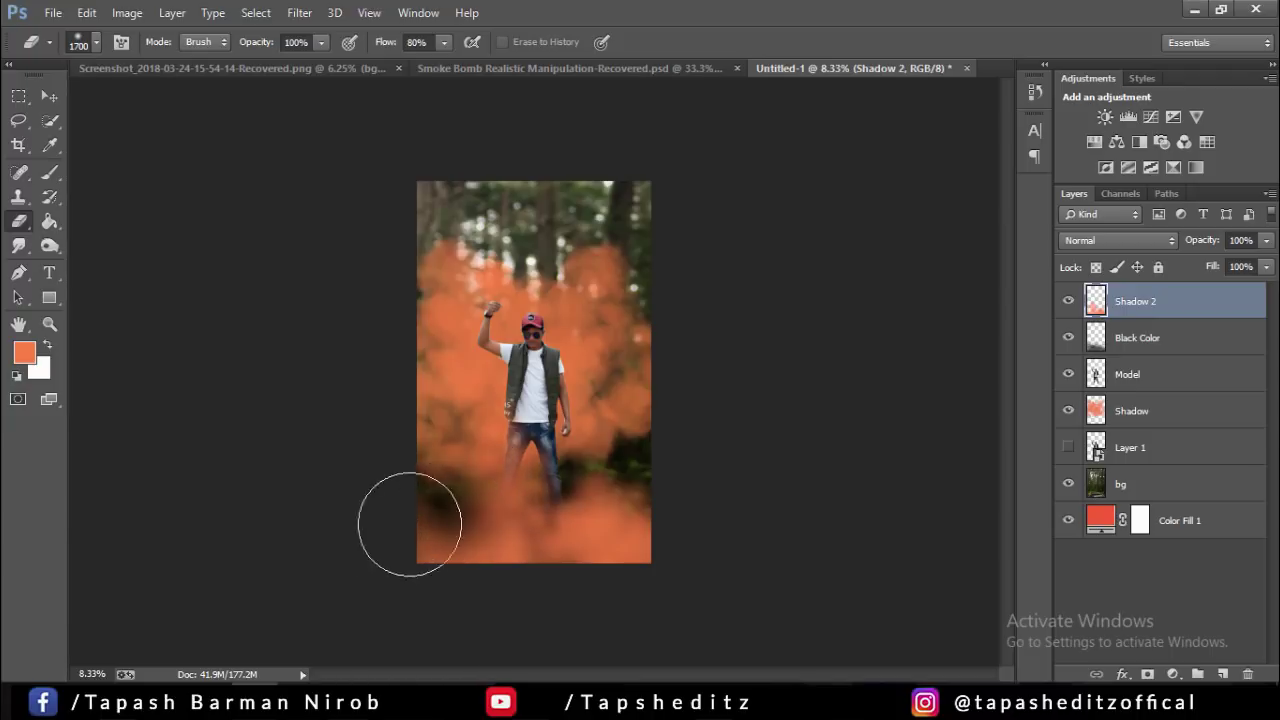
{"action": "left_click", "coordinate": [98, 16]}
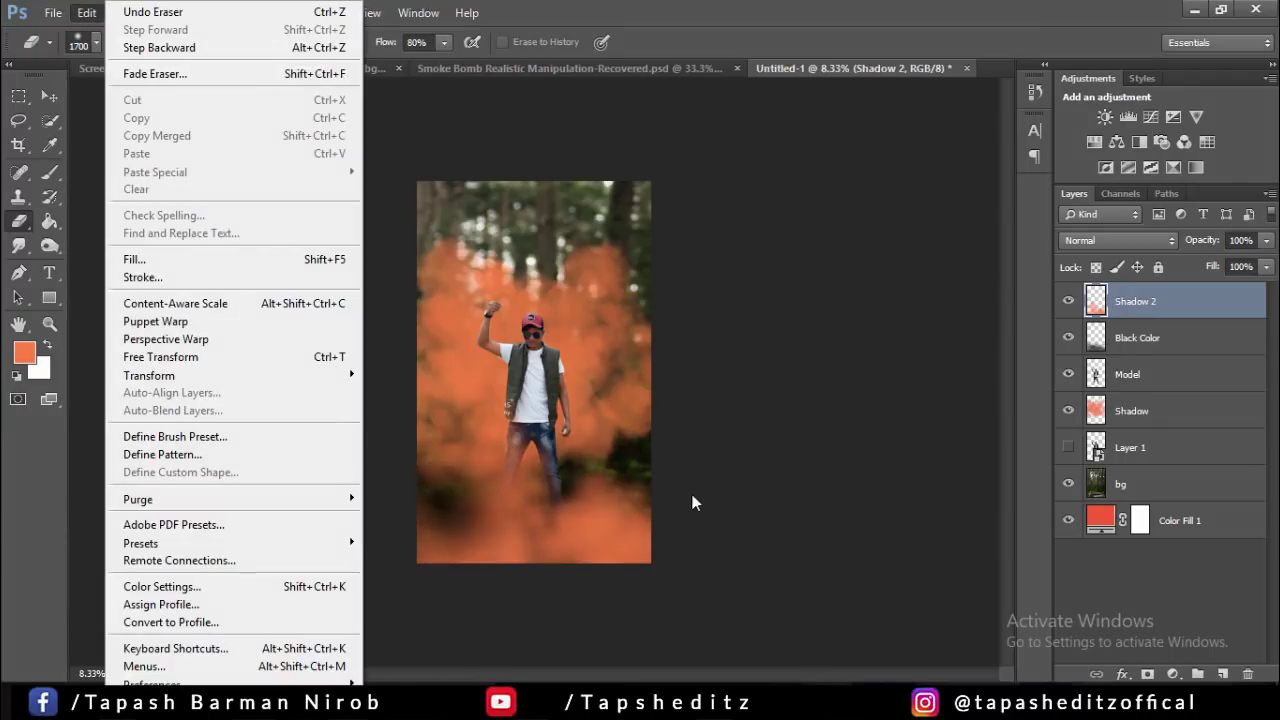
{"action": "left_click", "coordinate": [614, 498]}
{"action": "mouse_move", "coordinate": [548, 490]}
{"action": "left_mouse_down"}
{"action": "mouse_move", "coordinate": [514, 471]}
{"action": "mouse_move", "coordinate": [500, 486]}
{"action": "mouse_move", "coordinate": [626, 478]}
{"action": "left_mouse_up"}
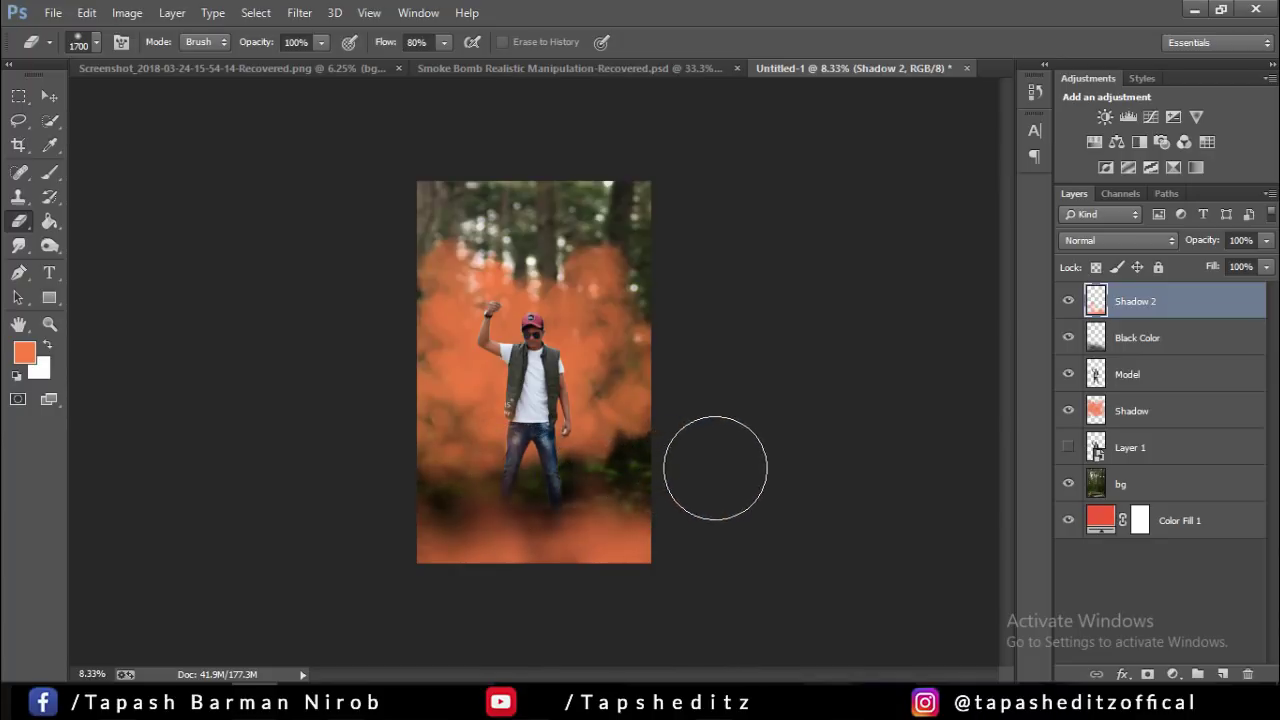
{"action": "left_click", "coordinate": [462, 468]}
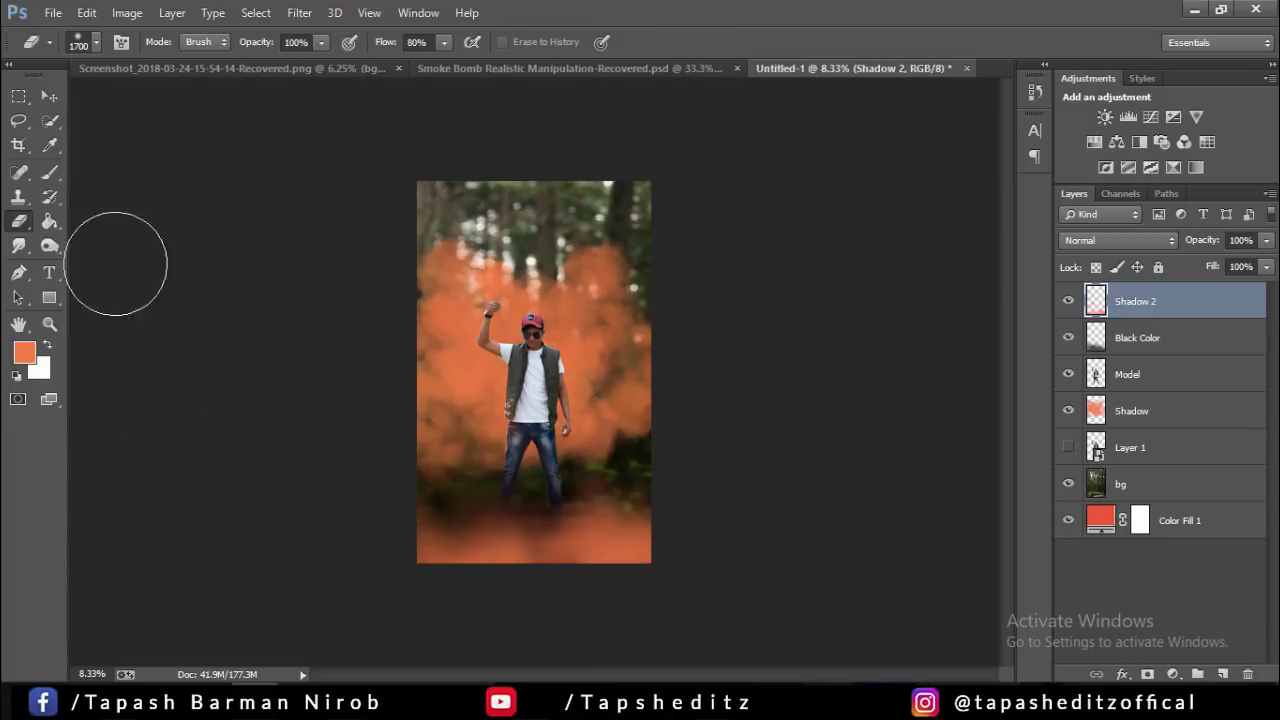
- Step backward five times to restore the over-erased lower smoke
{"action": "left_click", "coordinate": [87, 12]}
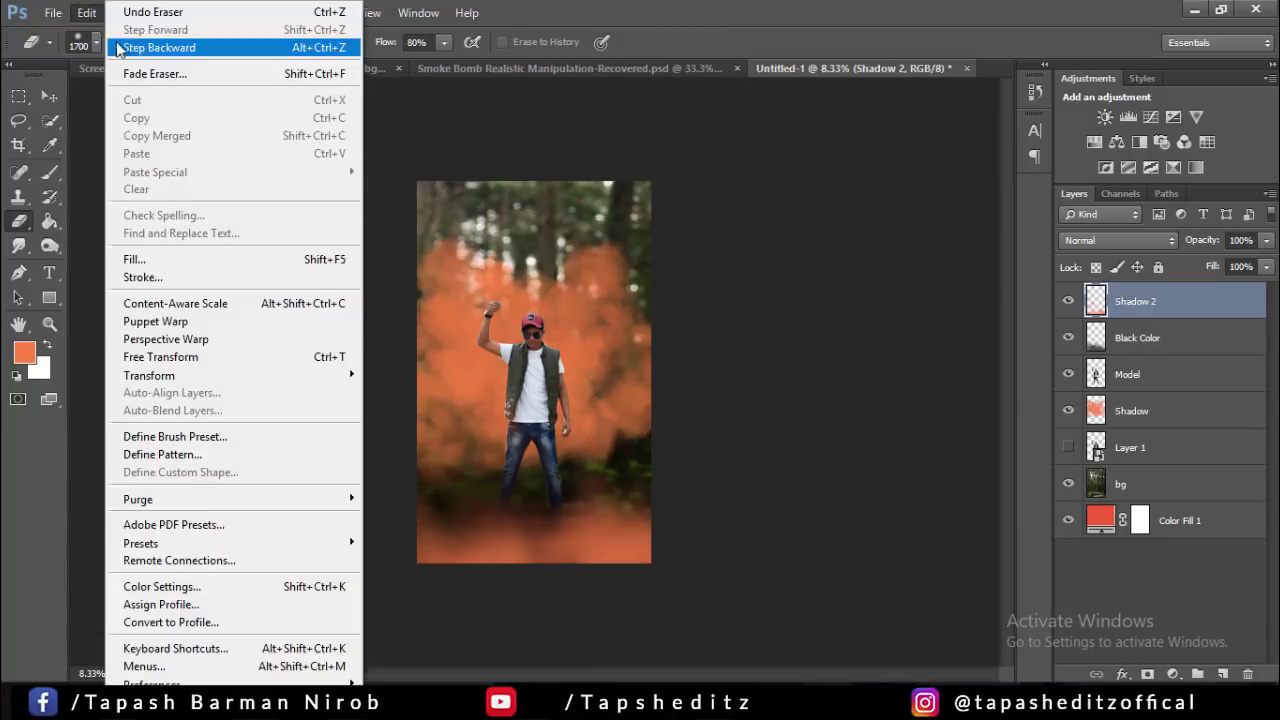
{"action": "left_click", "coordinate": [126, 50]}
{"action": "left_click", "coordinate": [87, 12]}
{"action": "left_click", "coordinate": [126, 50]}
{"action": "left_click", "coordinate": [87, 12]}
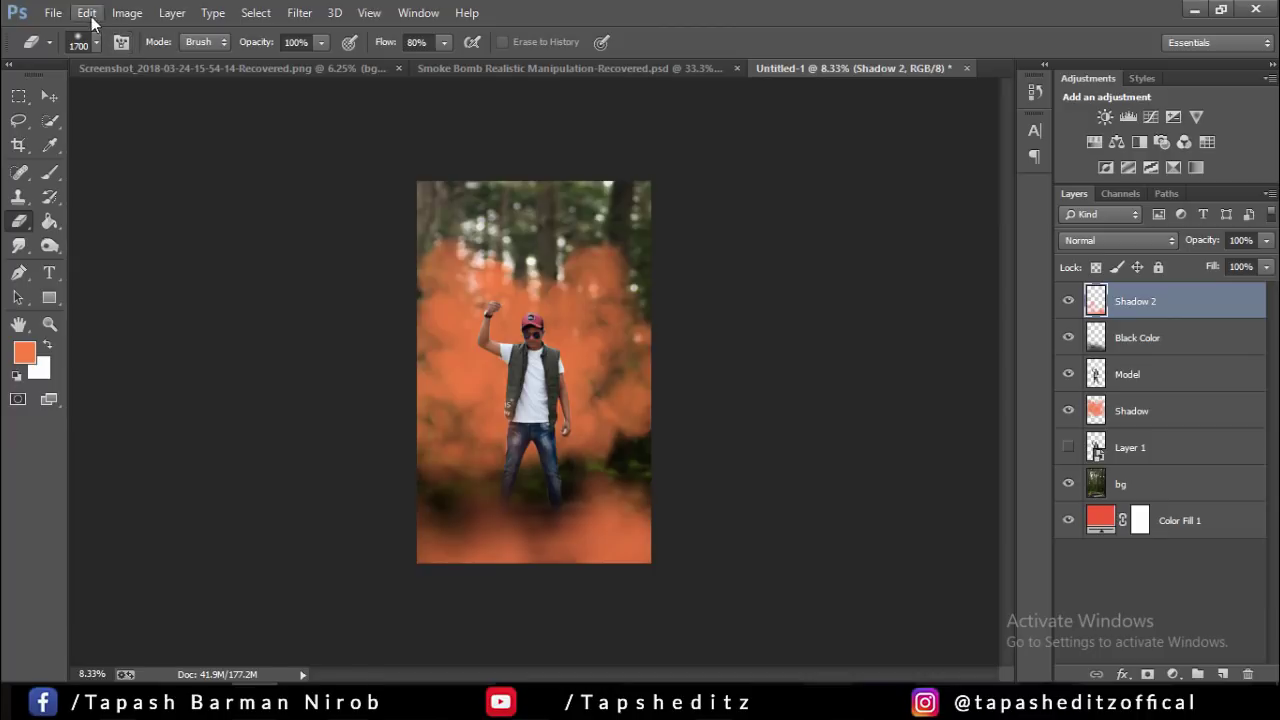
{"action": "left_click", "coordinate": [126, 50]}
{"action": "left_click", "coordinate": [87, 12]}
{"action": "left_click", "coordinate": [126, 50]}
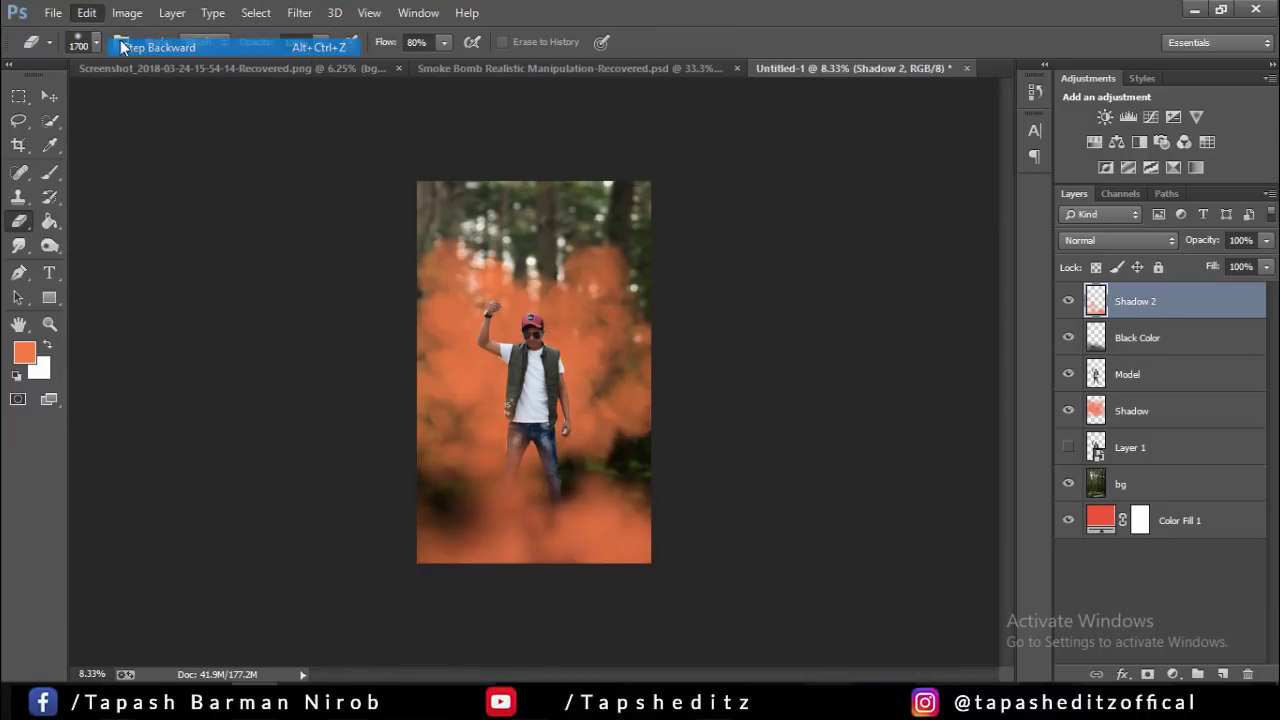
{"action": "left_click", "coordinate": [87, 12]}
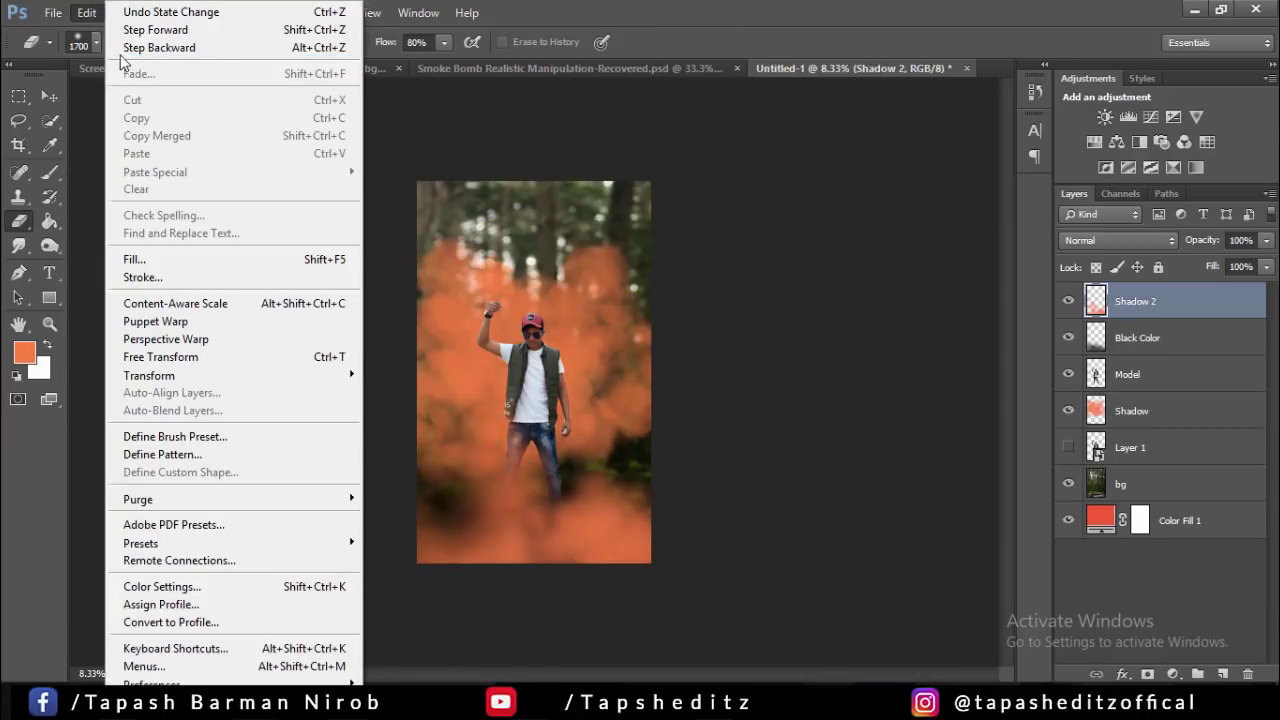
{"action": "left_click", "coordinate": [126, 50]}
- Set the Eraser to the cloud-shaped 129 brush at 1300 px
{"action": "left_click", "coordinate": [50, 172]}
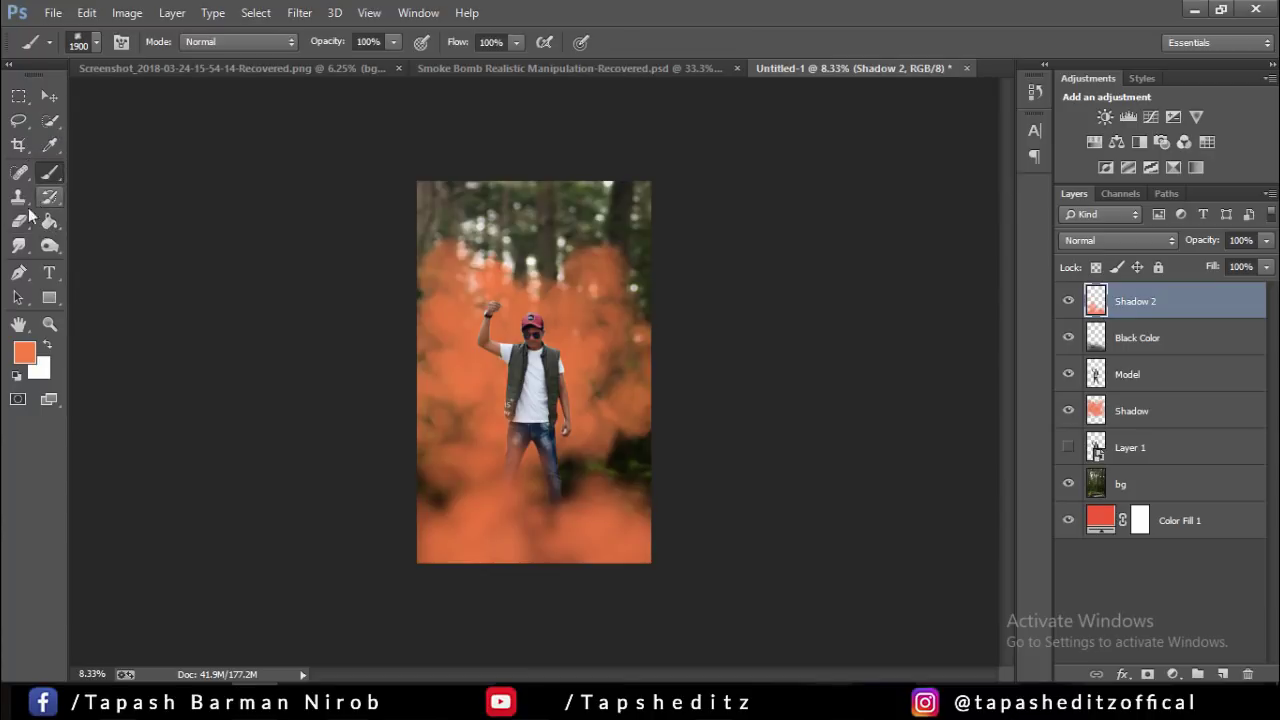
{"action": "left_click", "coordinate": [18, 221]}
{"action": "left_click", "coordinate": [95, 43]}
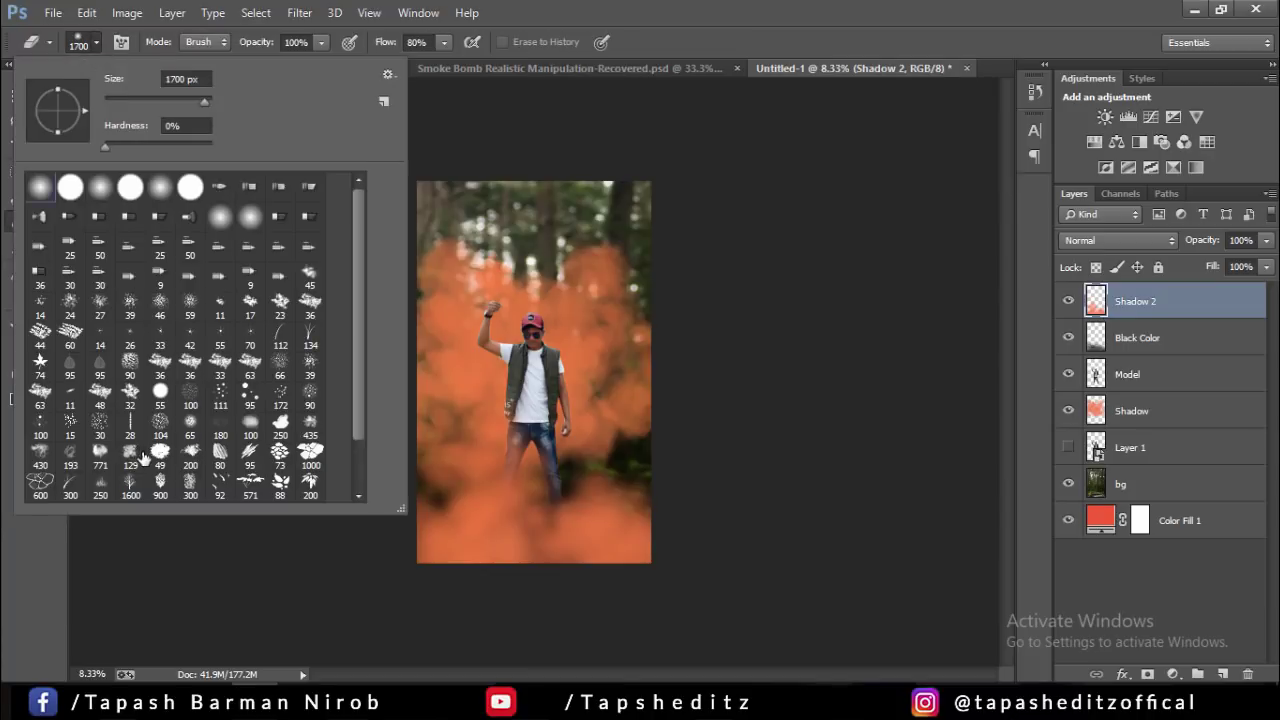
{"action": "left_click", "coordinate": [131, 456]}
{"action": "left_click", "coordinate": [698, 452]}
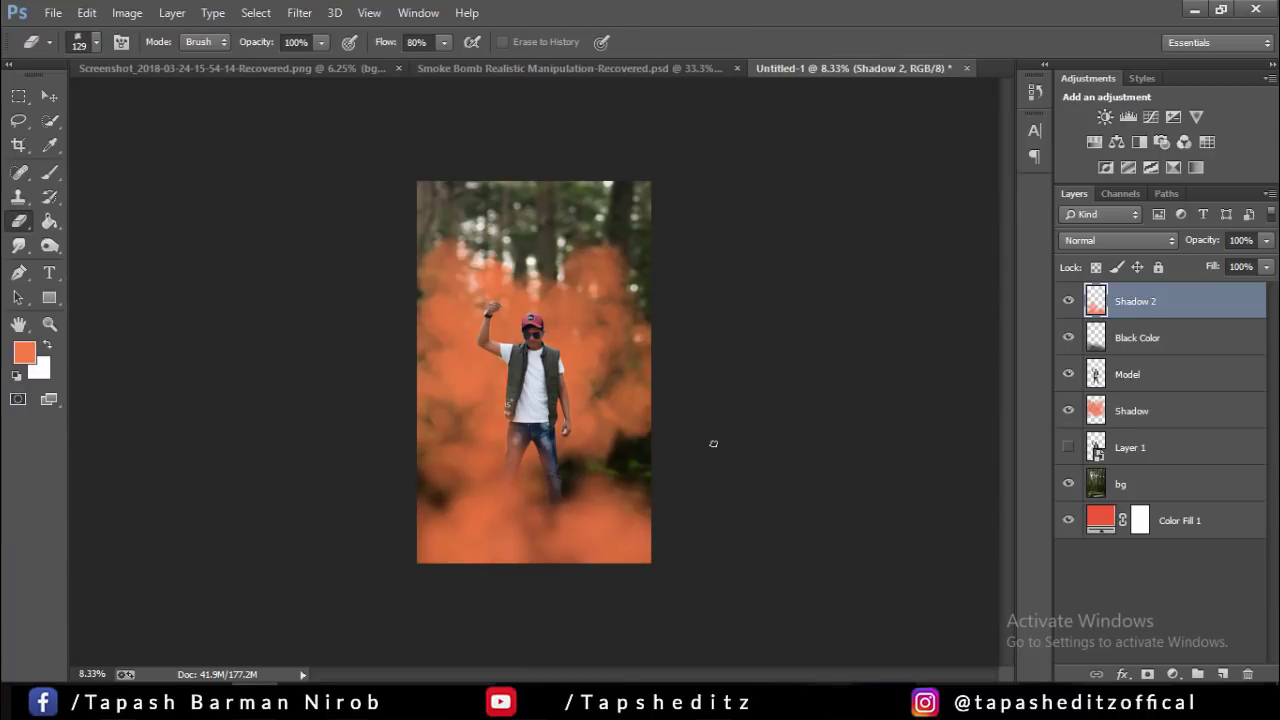
{"action": "key", "text": "bracketright"}
{"action": "key", "text": "bracketright"}
{"action": "key", "text": "bracketright"}
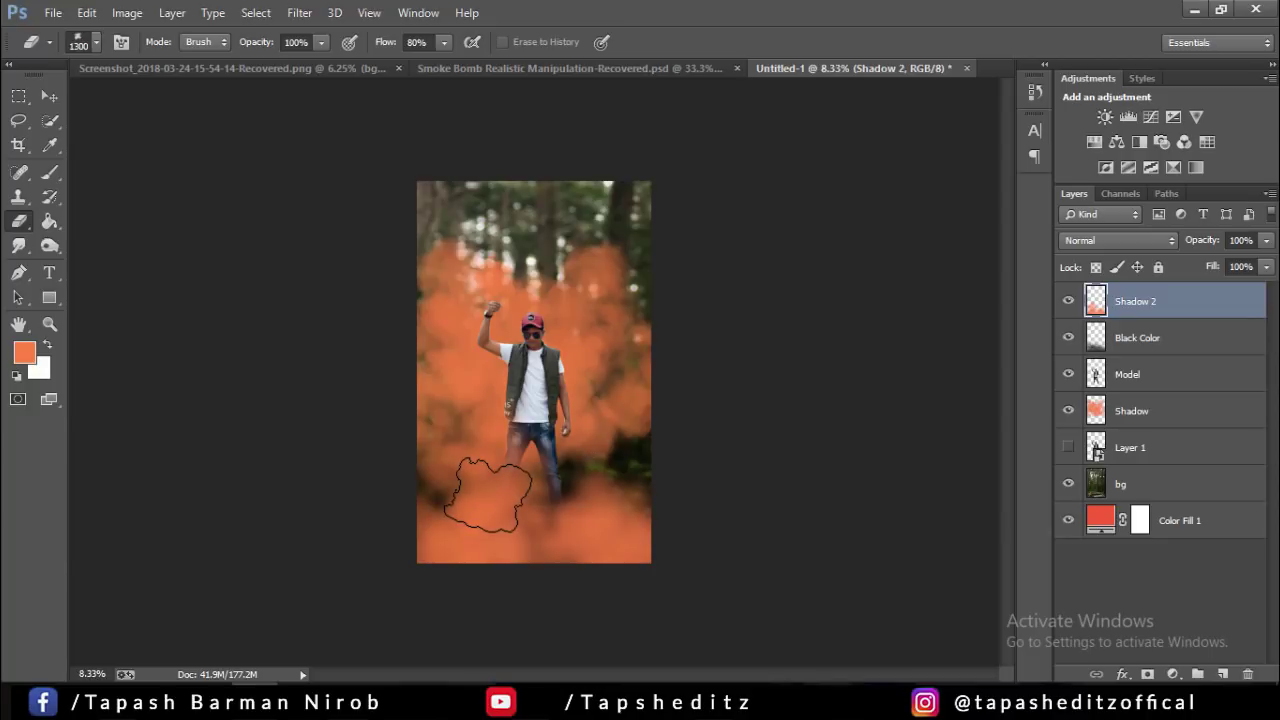
- Erase cloud patches around the lower-left legs and bottom edge, undoing the bottom-centre erase
{"action": "left_click_drag", "start_coordinate": [479, 497], "coordinate": [460, 490]}
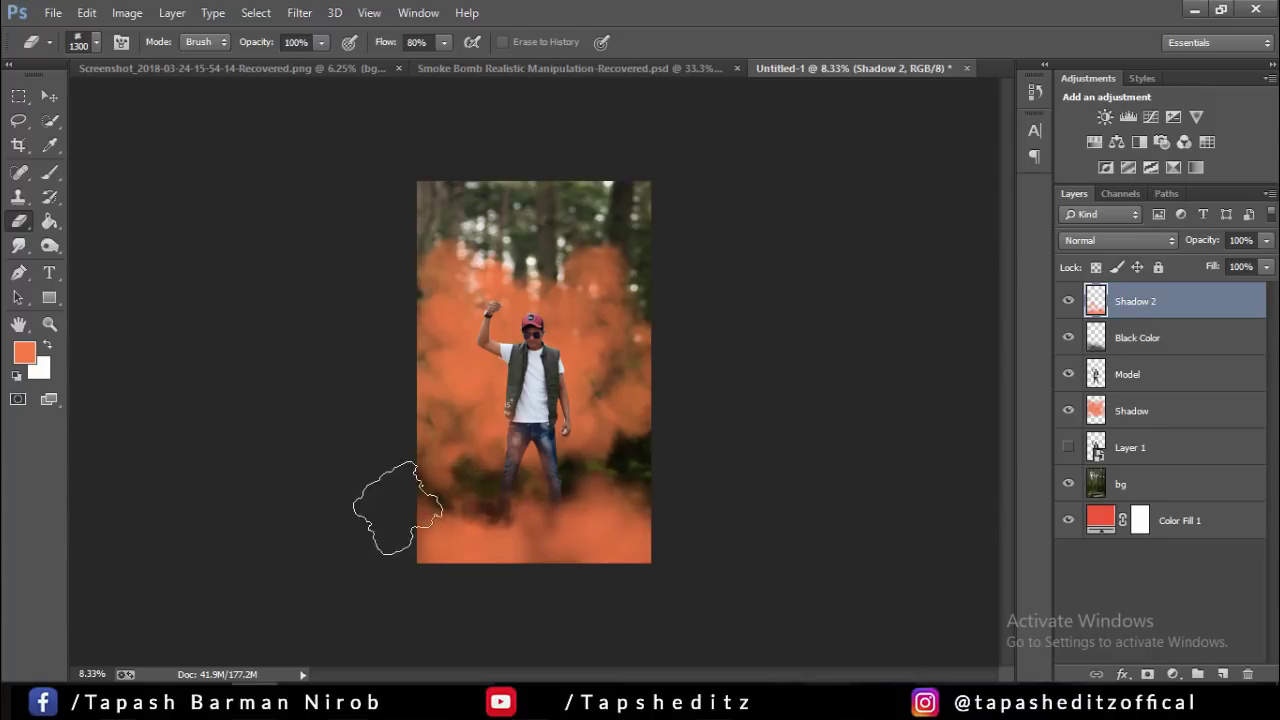
{"action": "left_click_drag", "start_coordinate": [514, 500], "coordinate": [545, 510]}
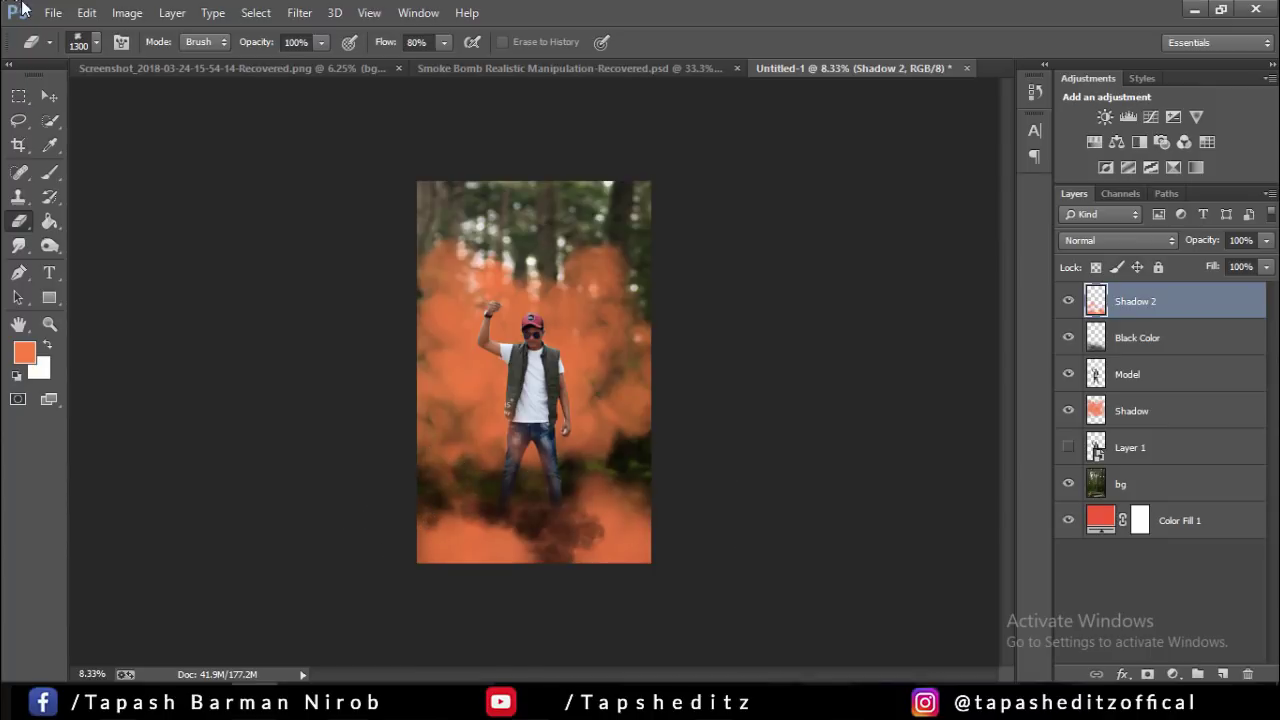
{"action": "left_click", "coordinate": [87, 12]}
{"action": "left_click", "coordinate": [113, 45]}
{"action": "left_click", "coordinate": [52, 175]}
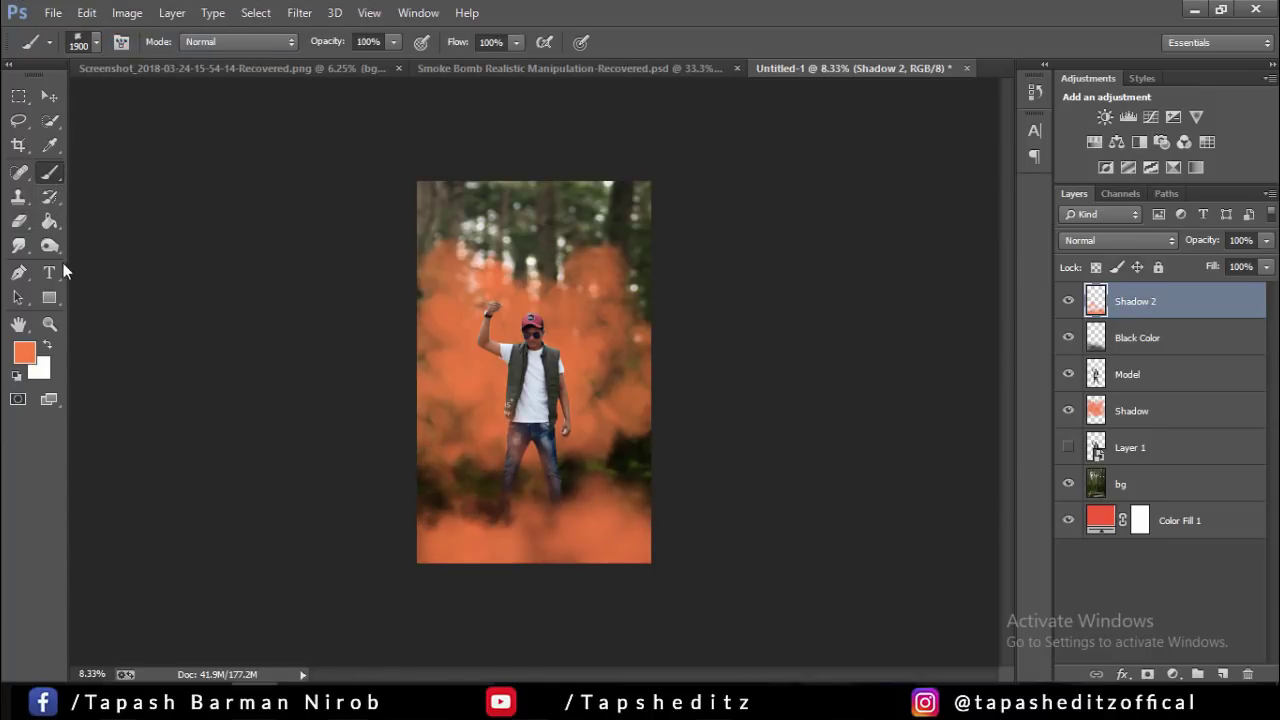
{"action": "left_click", "coordinate": [16, 221]}
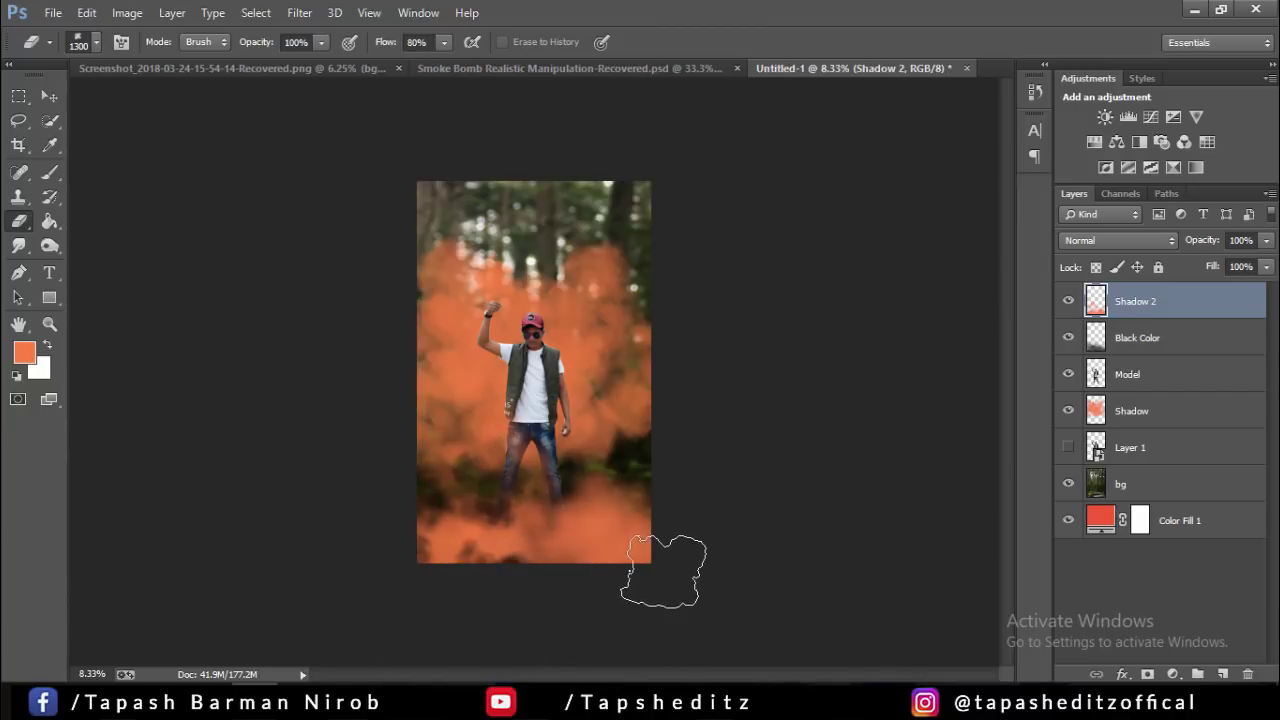
{"action": "left_click_drag", "start_coordinate": [577, 598], "coordinate": [571, 594]}
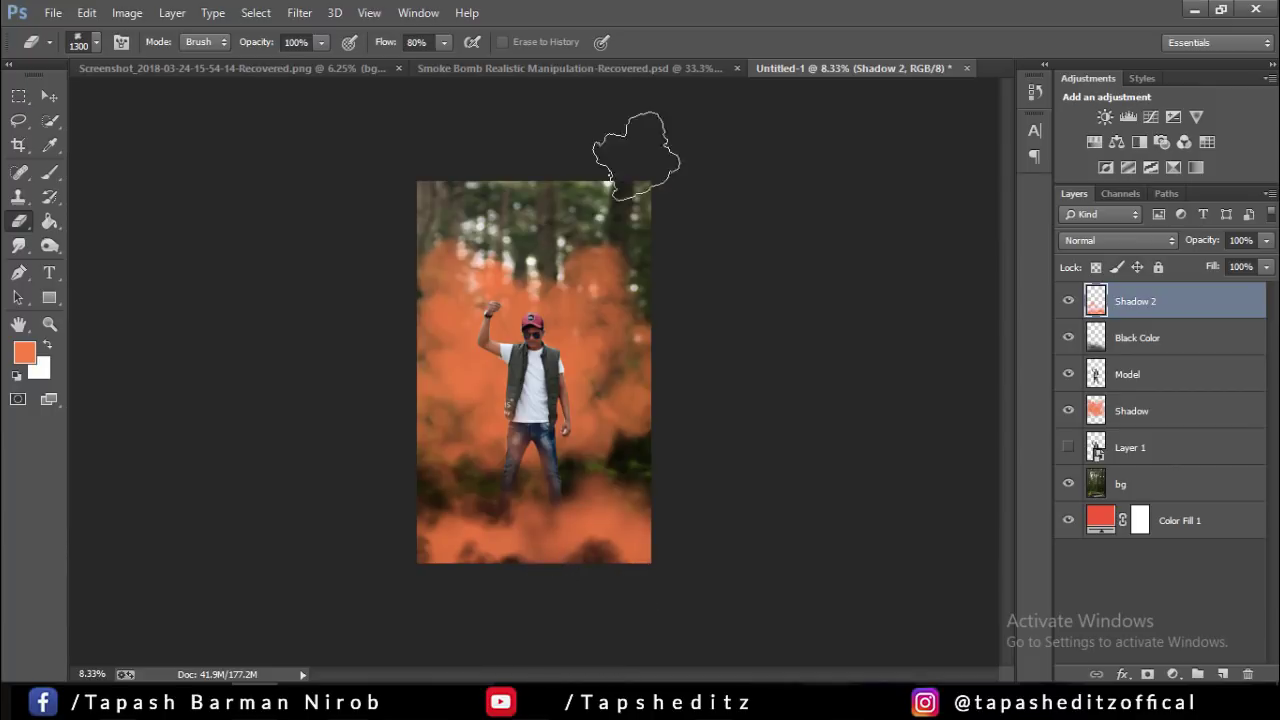
- Apply a Gaussian Blur of radius 134.6 px to the Shadow 2 smoke
{"action": "left_click", "coordinate": [299, 12]}
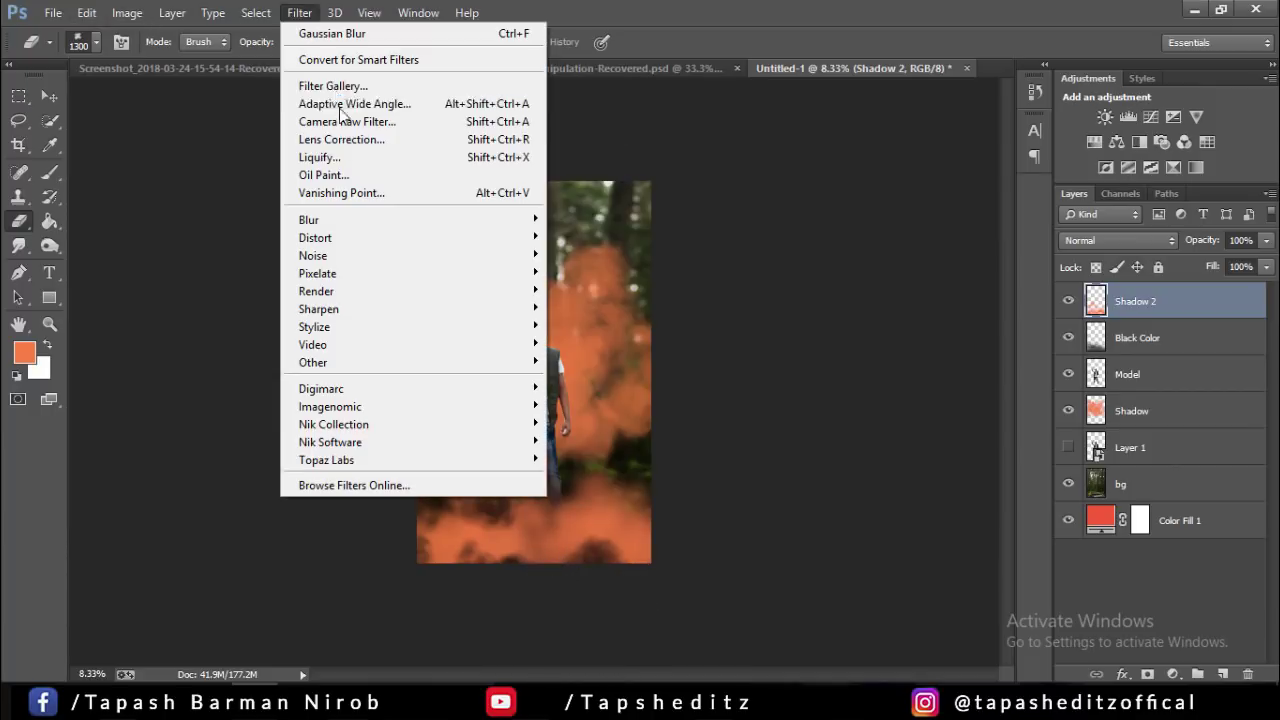
{"action": "mouse_move", "coordinate": [308, 219]}
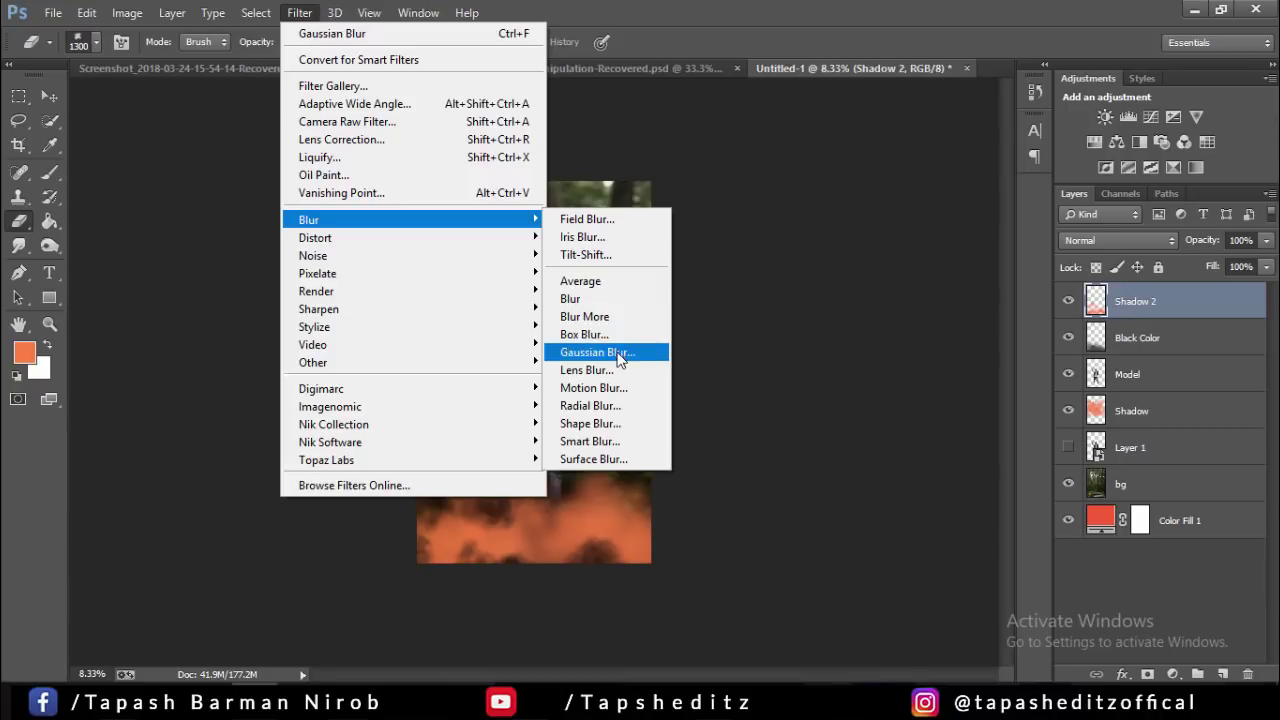
{"action": "left_click", "coordinate": [580, 351]}
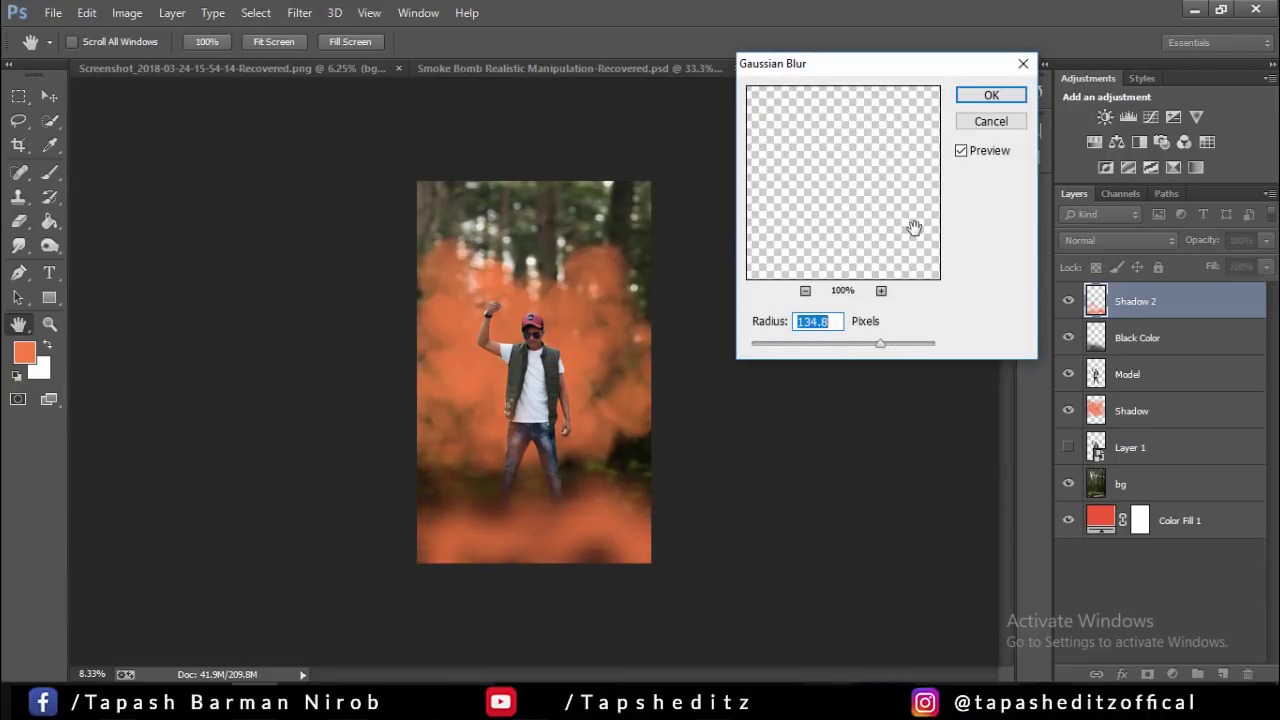
{"action": "left_click", "coordinate": [990, 95]}
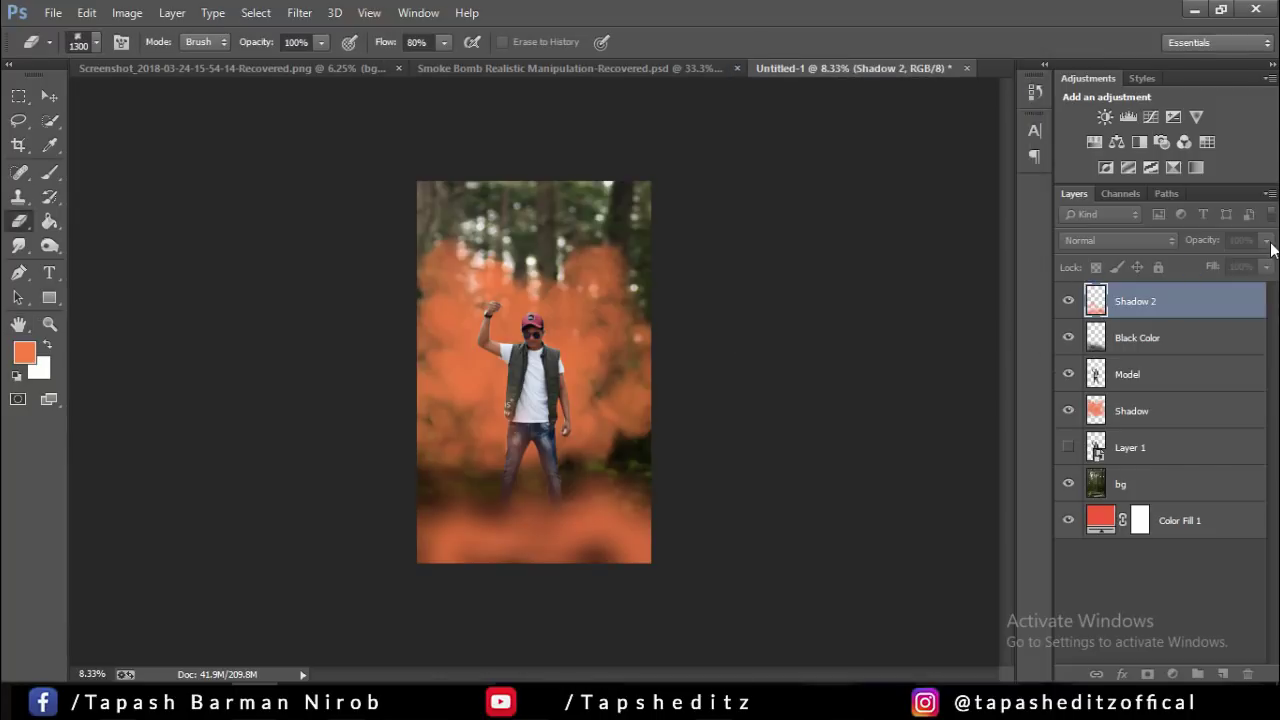
- Lower the Shadow 2 layer opacity to 75%
{"action": "left_click", "coordinate": [1266, 240]}
{"action": "left_click_drag", "start_coordinate": [1262, 262], "coordinate": [1236, 265]}
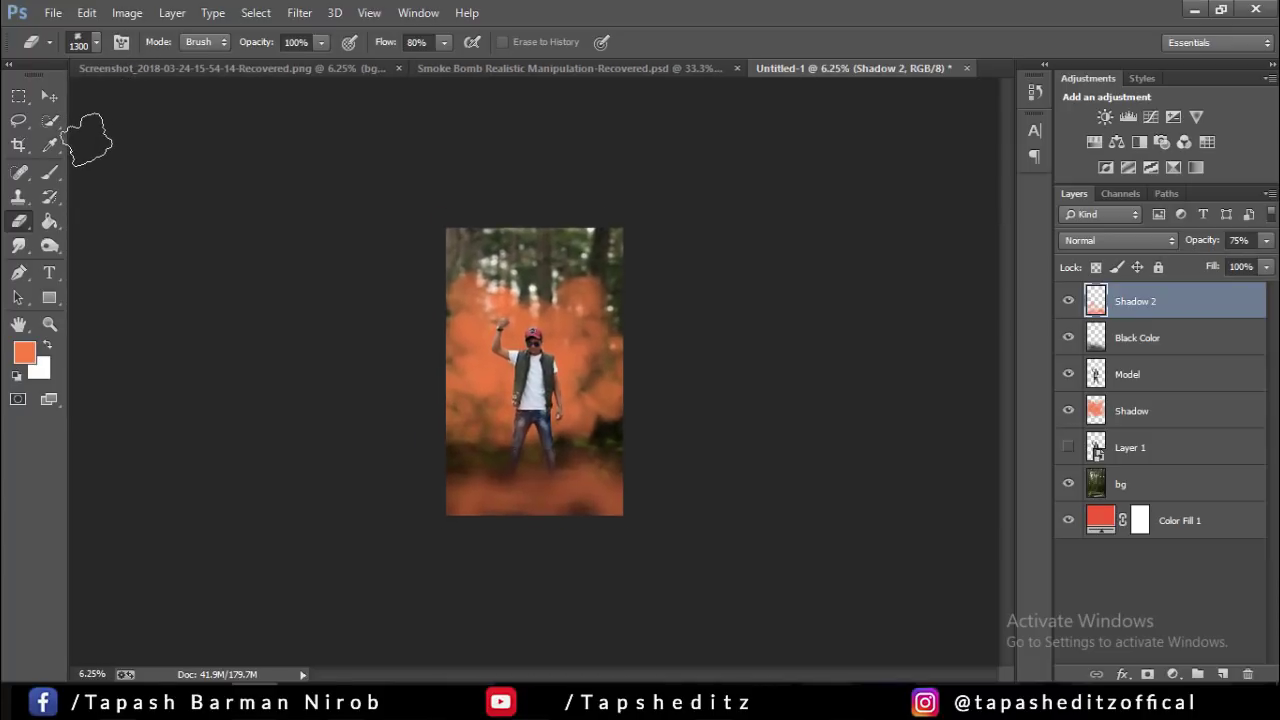
{"action": "key", "text": "ctrl+plus"}
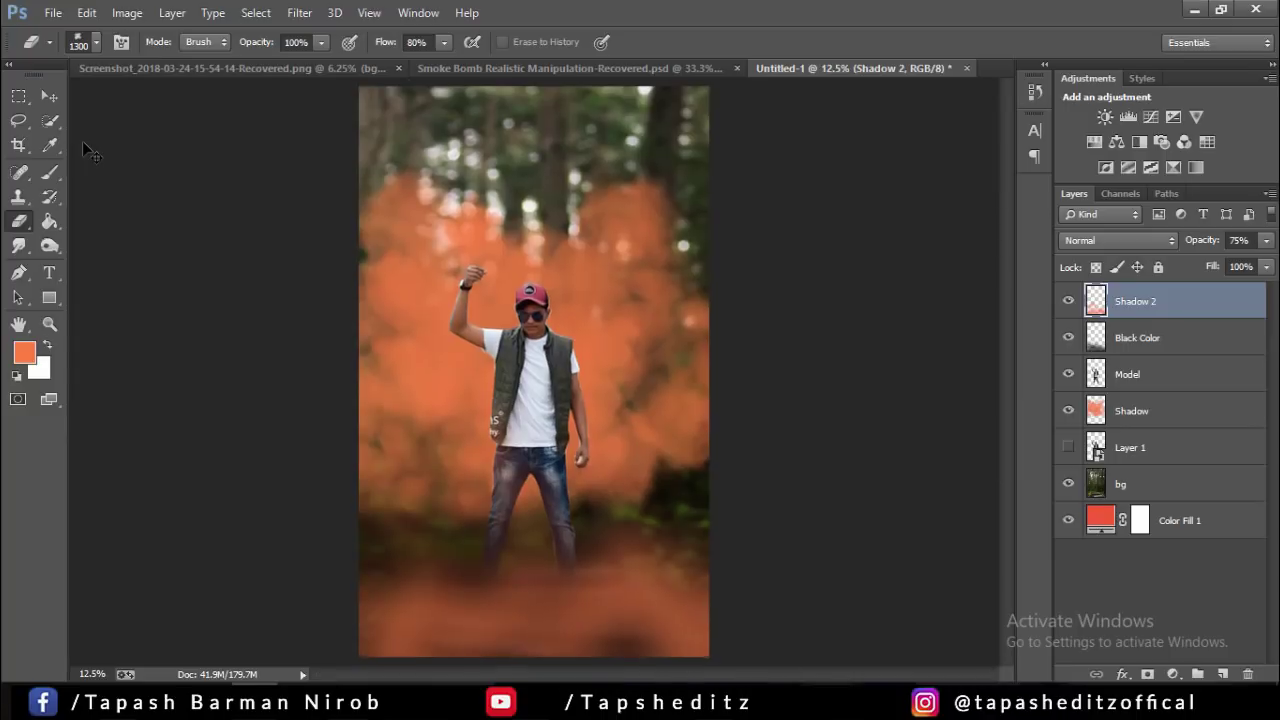
{"action": "key", "text": "ctrl+minus"}
- Place Embedded the CE-WIREPULL-RED-LOW image from the Smoke bomber folder
{"action": "left_click", "coordinate": [52, 12]}
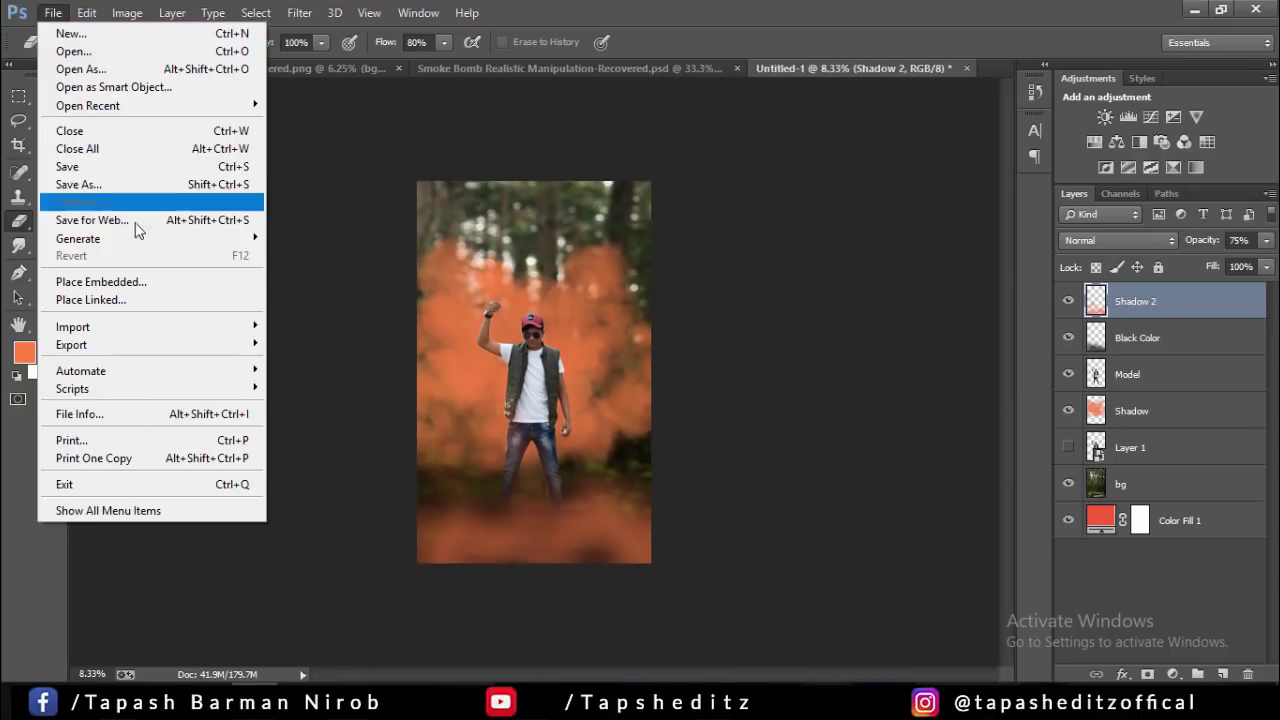
{"action": "left_click", "coordinate": [157, 287]}
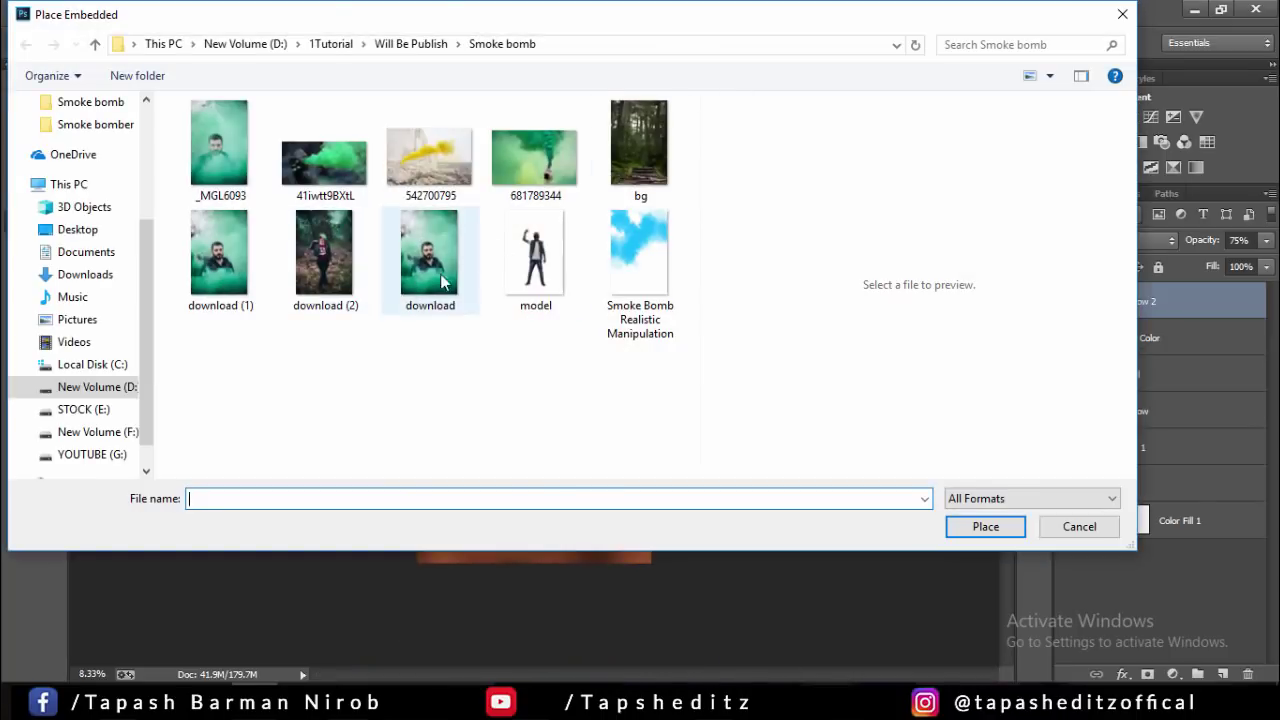
{"action": "left_click", "coordinate": [515, 287]}
{"action": "left_click", "coordinate": [534, 175]}
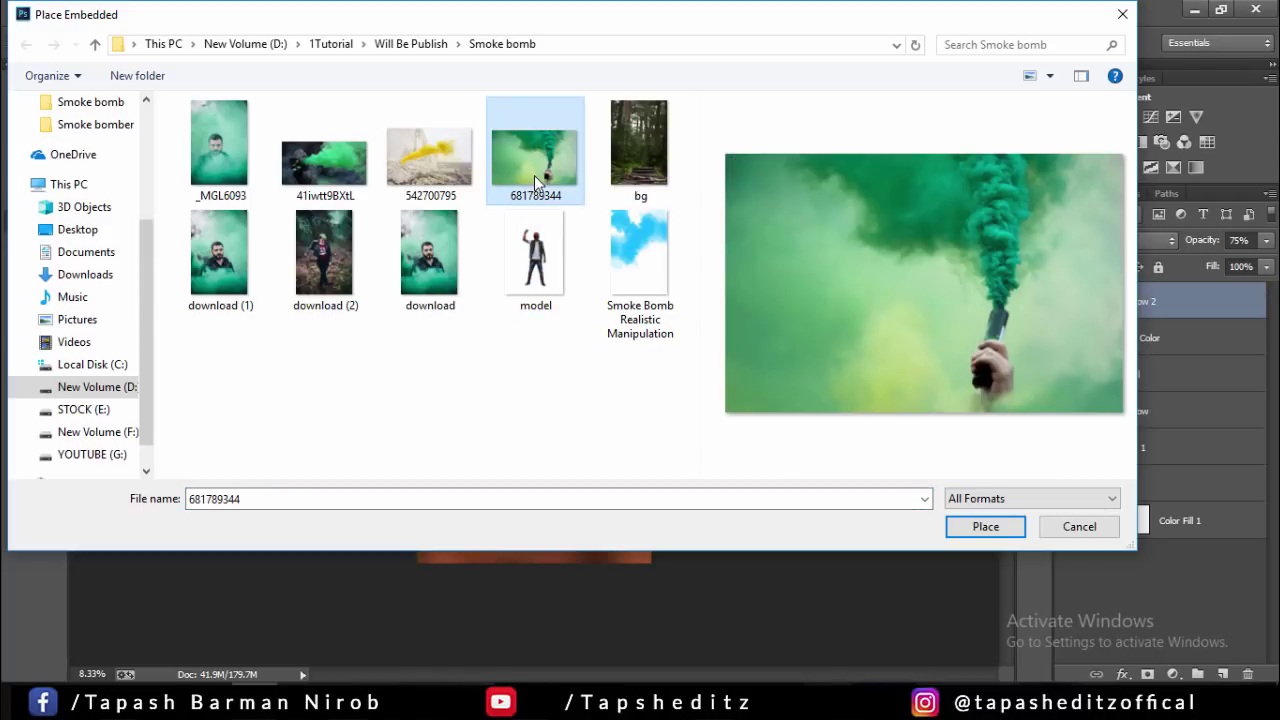
{"action": "left_click", "coordinate": [367, 178]}
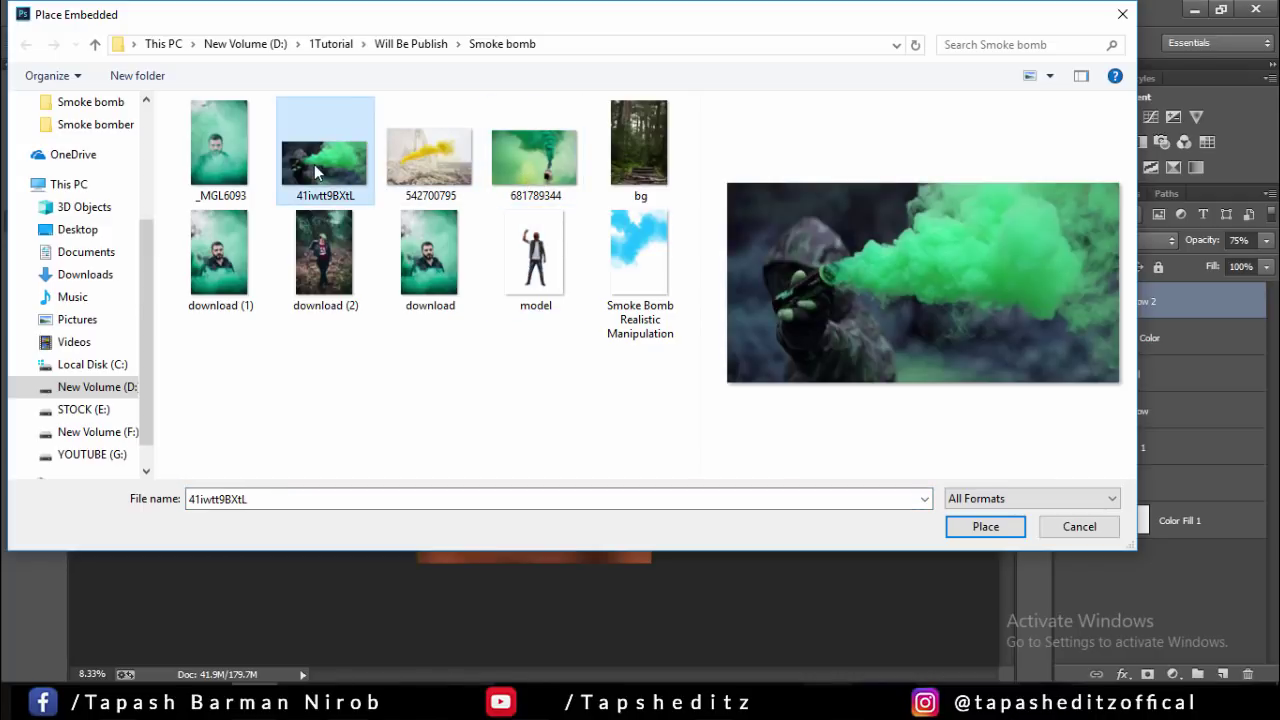
{"action": "left_click", "coordinate": [420, 45]}
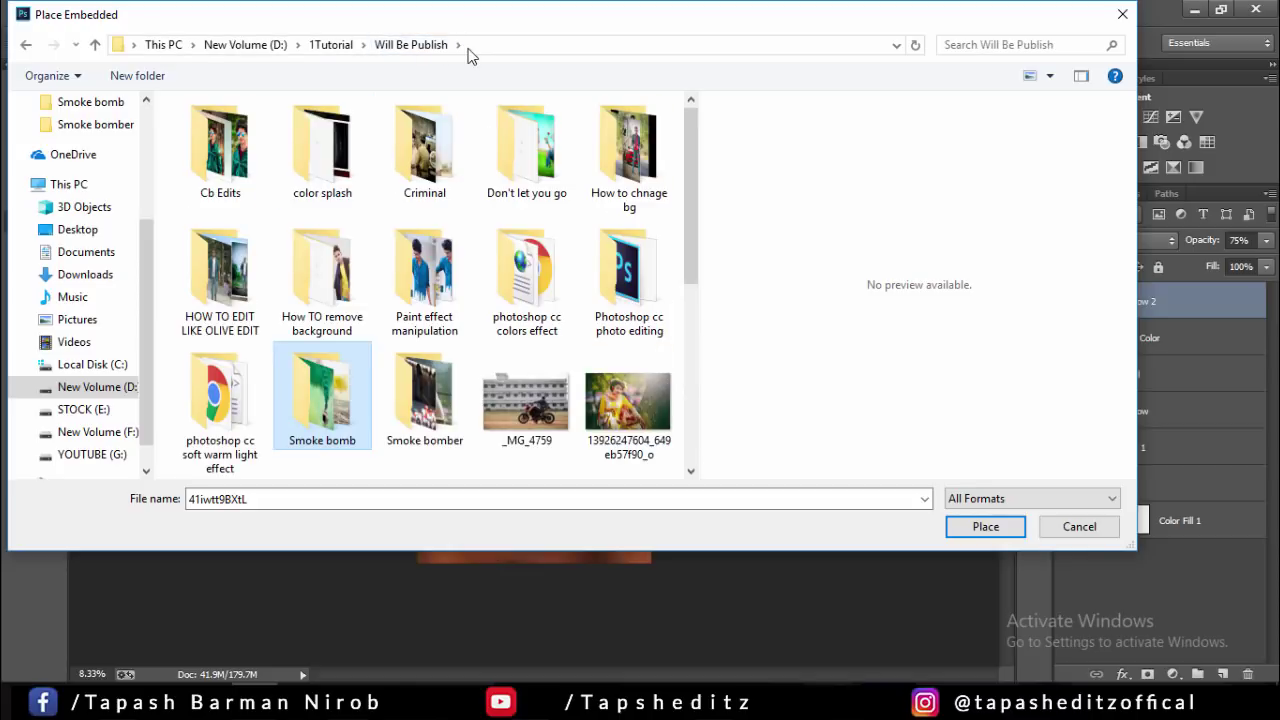
{"action": "scroll", "coordinate": [690, 230], "scroll_direction": "down", "scroll_amount": 2}
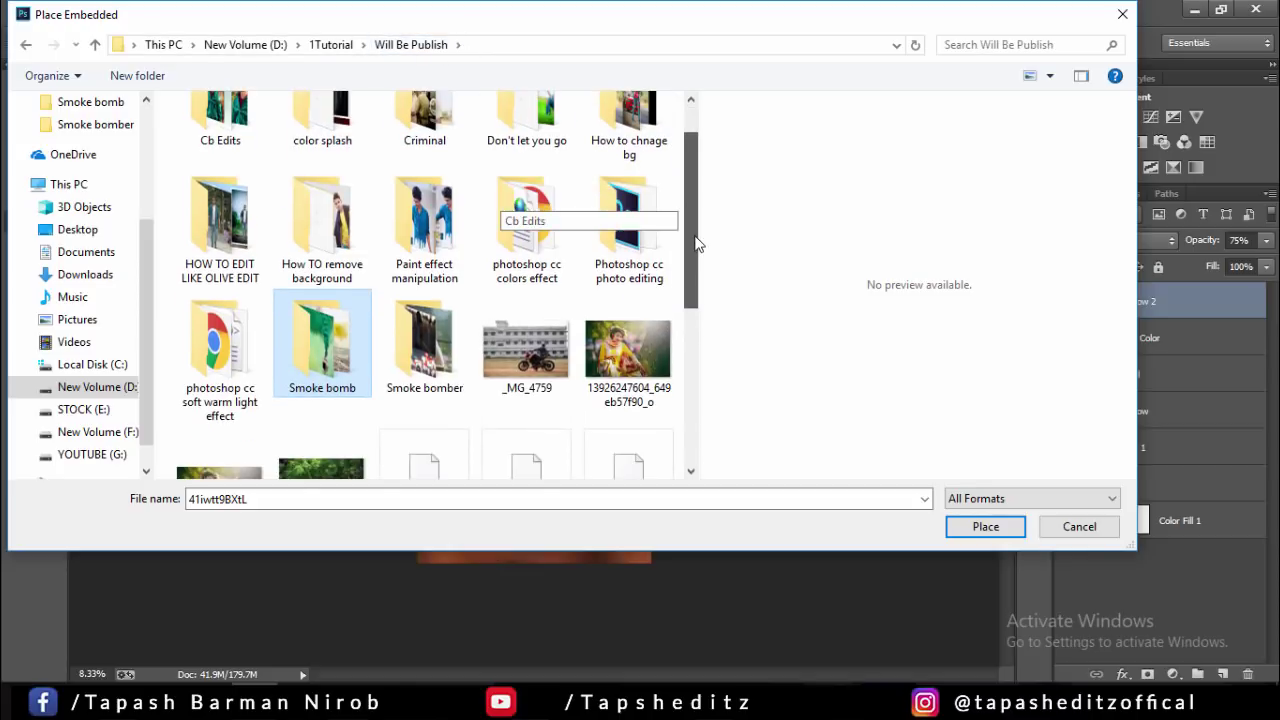
{"action": "scroll", "coordinate": [698, 244], "scroll_direction": "down", "scroll_amount": 1}
{"action": "double_click", "coordinate": [430, 310]}
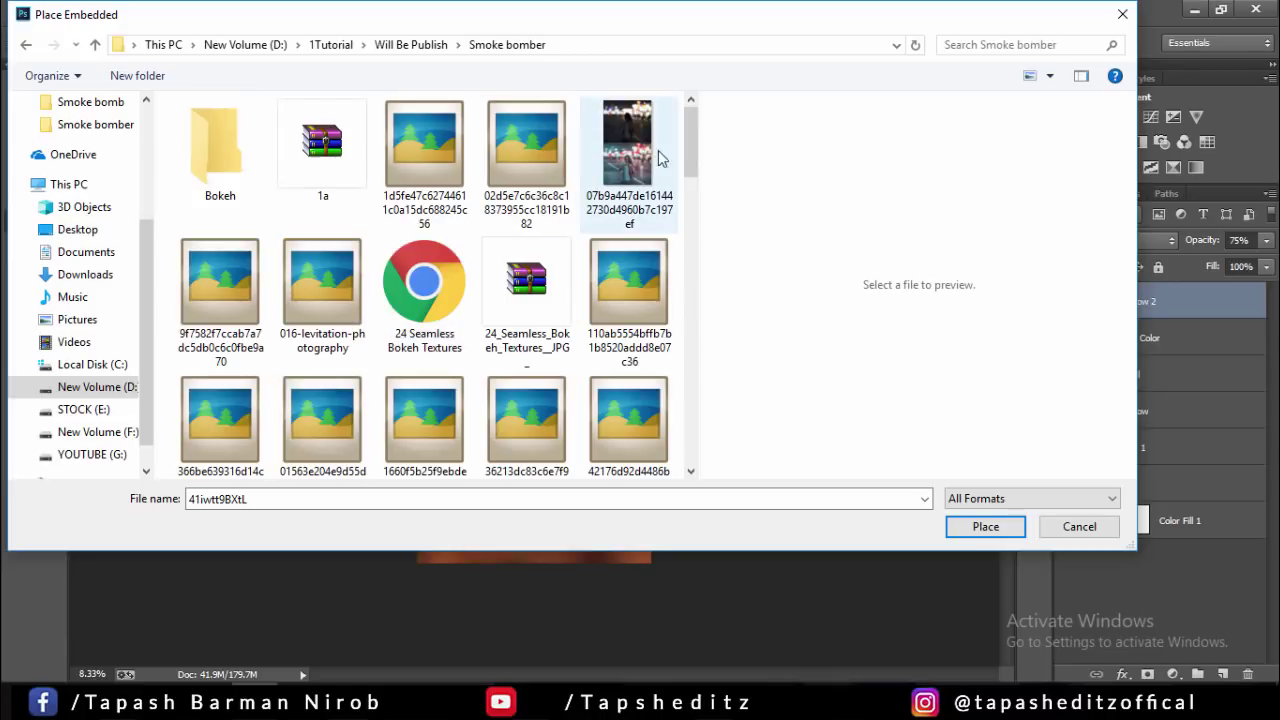
{"action": "left_click_drag", "start_coordinate": [691, 140], "coordinate": [711, 303]}
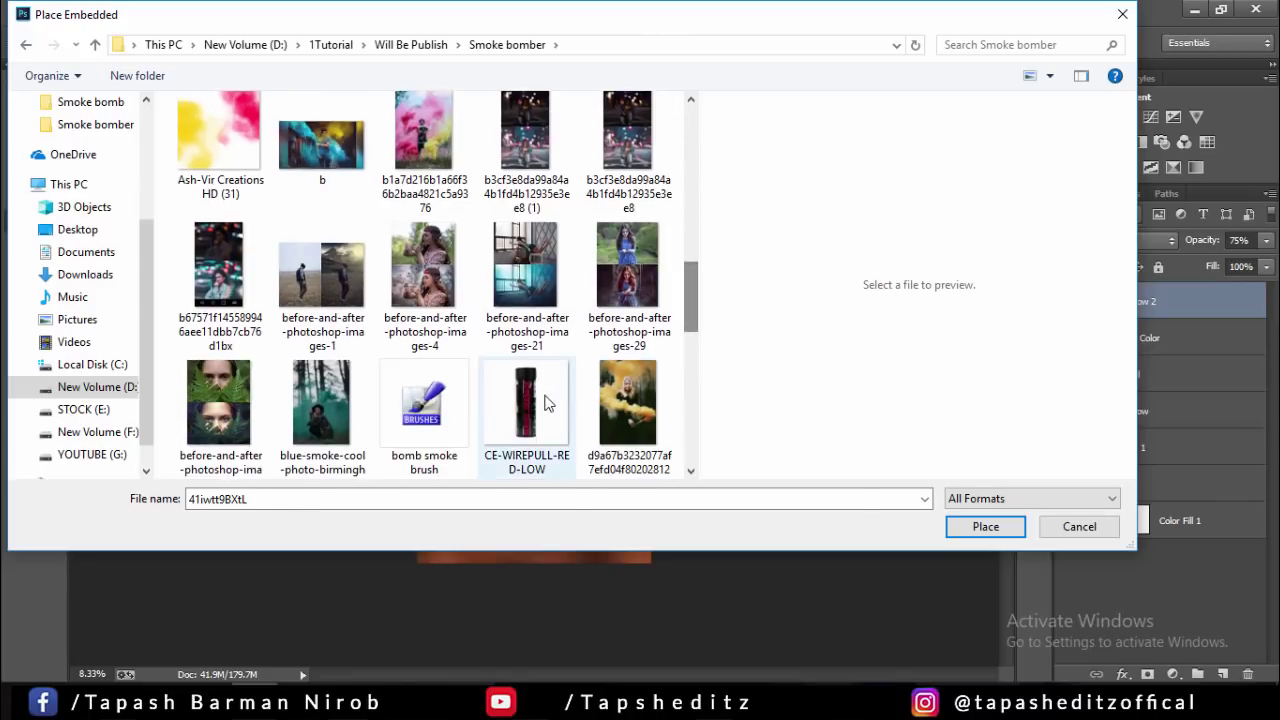
{"action": "left_click", "coordinate": [547, 403]}
{"action": "left_click", "coordinate": [990, 527]}
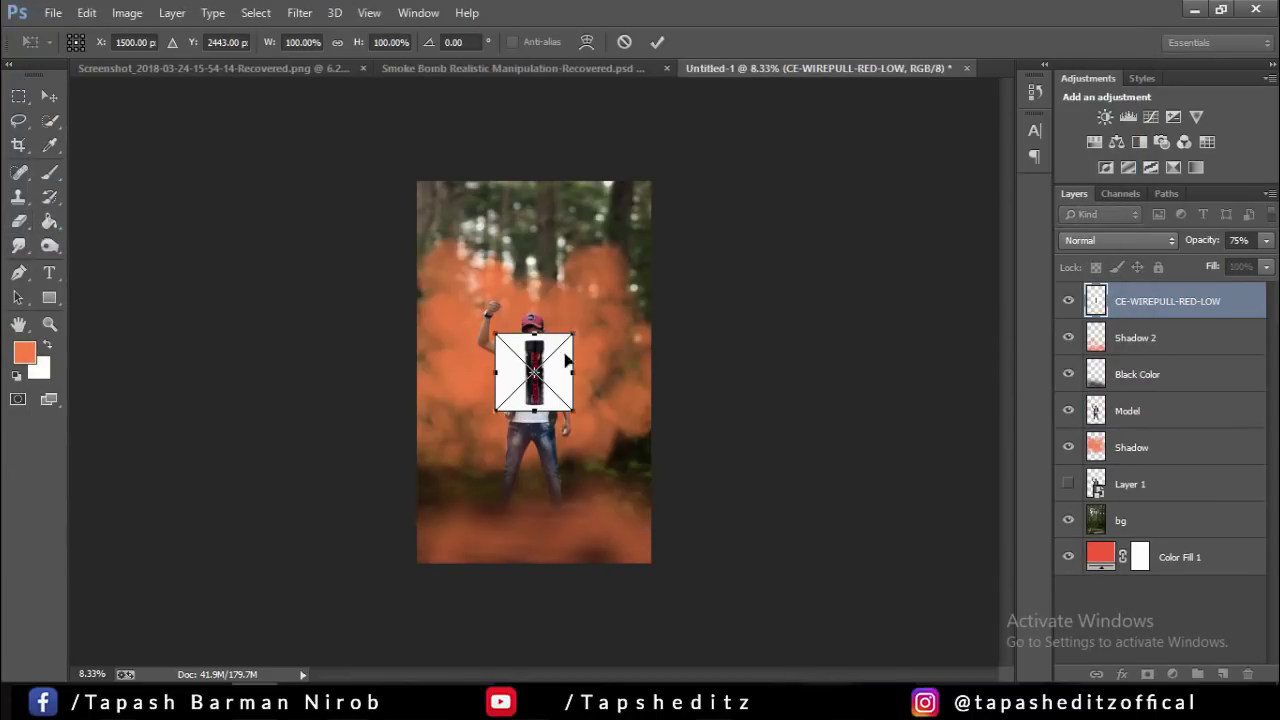
- Scale up the placed grenade image and commit the placement
{"action": "left_click_drag", "start_coordinate": [583, 325], "coordinate": [631, 276]}
{"action": "left_click", "coordinate": [657, 42]}
{"action": "key", "text": "e"}
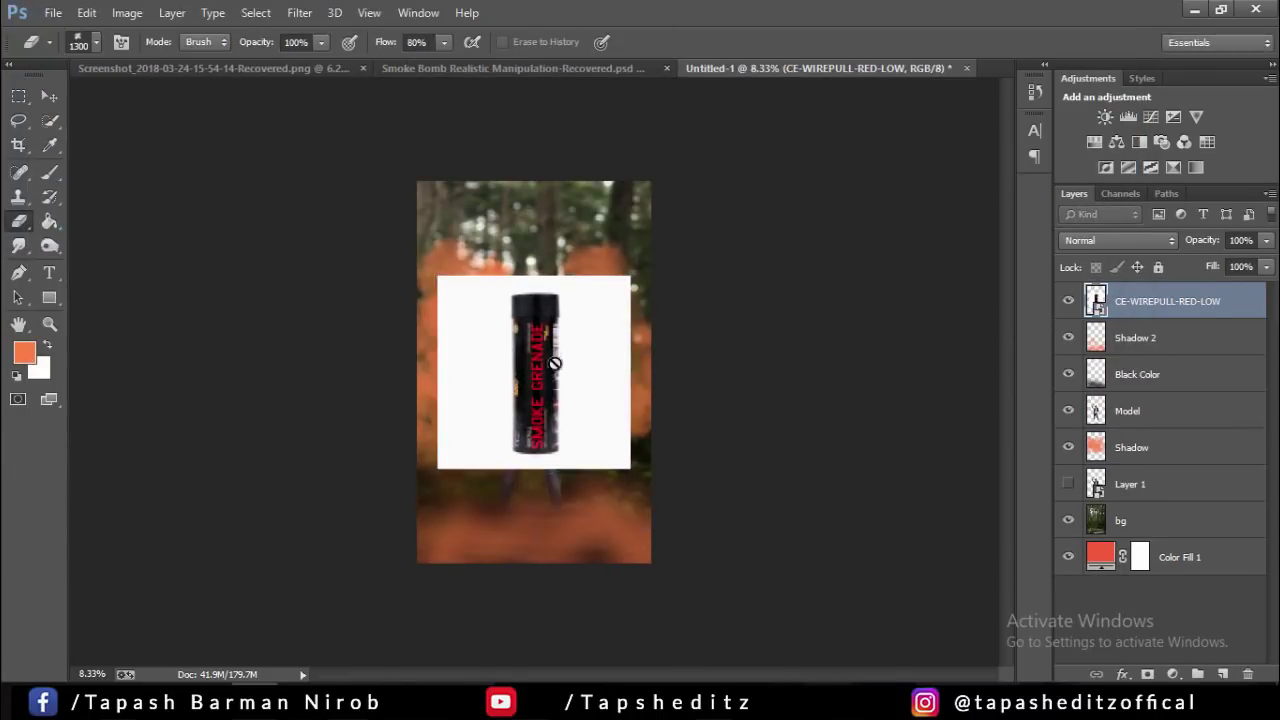
- Select just the grenade can with the Quick Selection Tool, refining its lower right edge
{"action": "right_click", "coordinate": [55, 122]}
{"action": "left_click", "coordinate": [130, 134]}
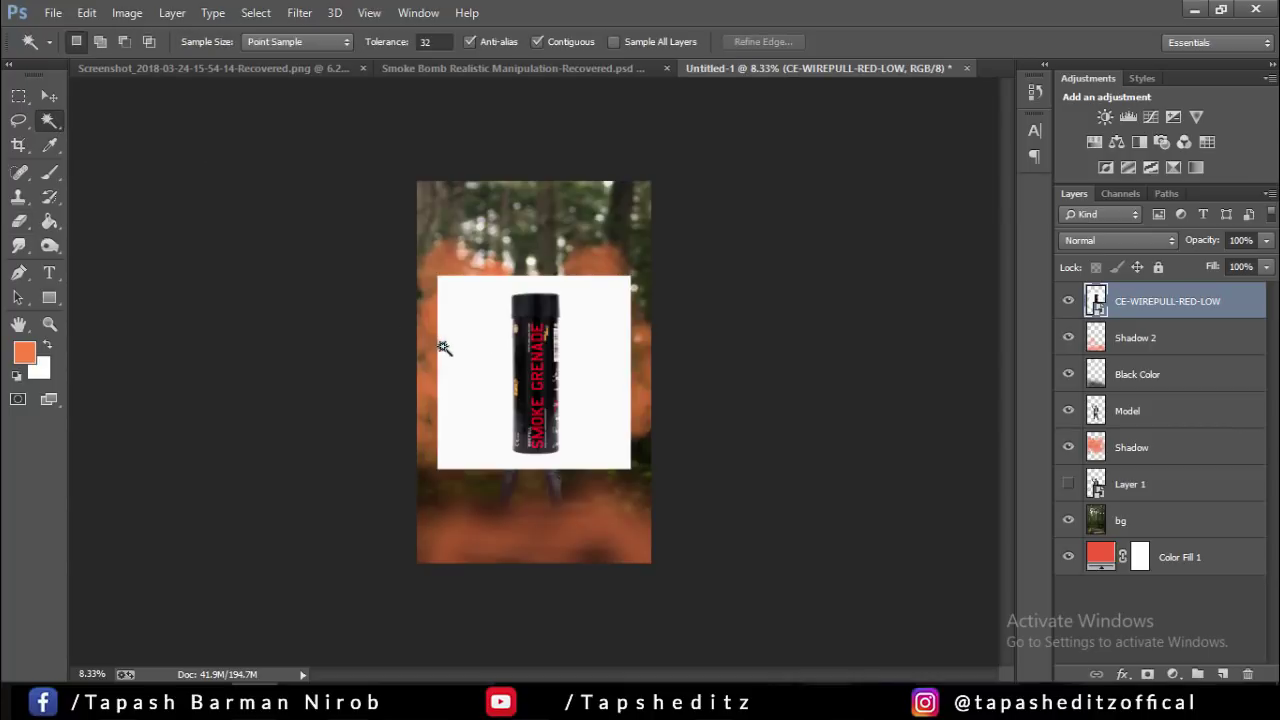
{"action": "left_click", "coordinate": [450, 352]}
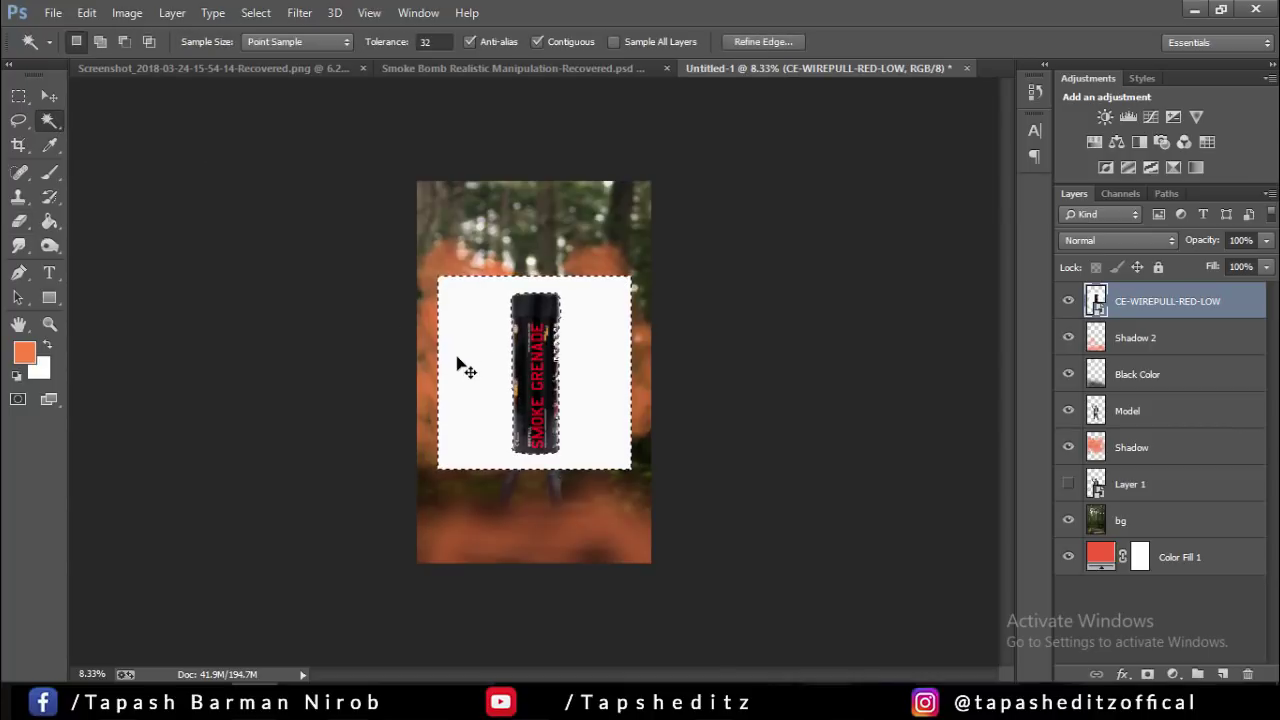
{"action": "key", "text": "ctrl+plus"}
{"action": "key", "text": "ctrl+d"}
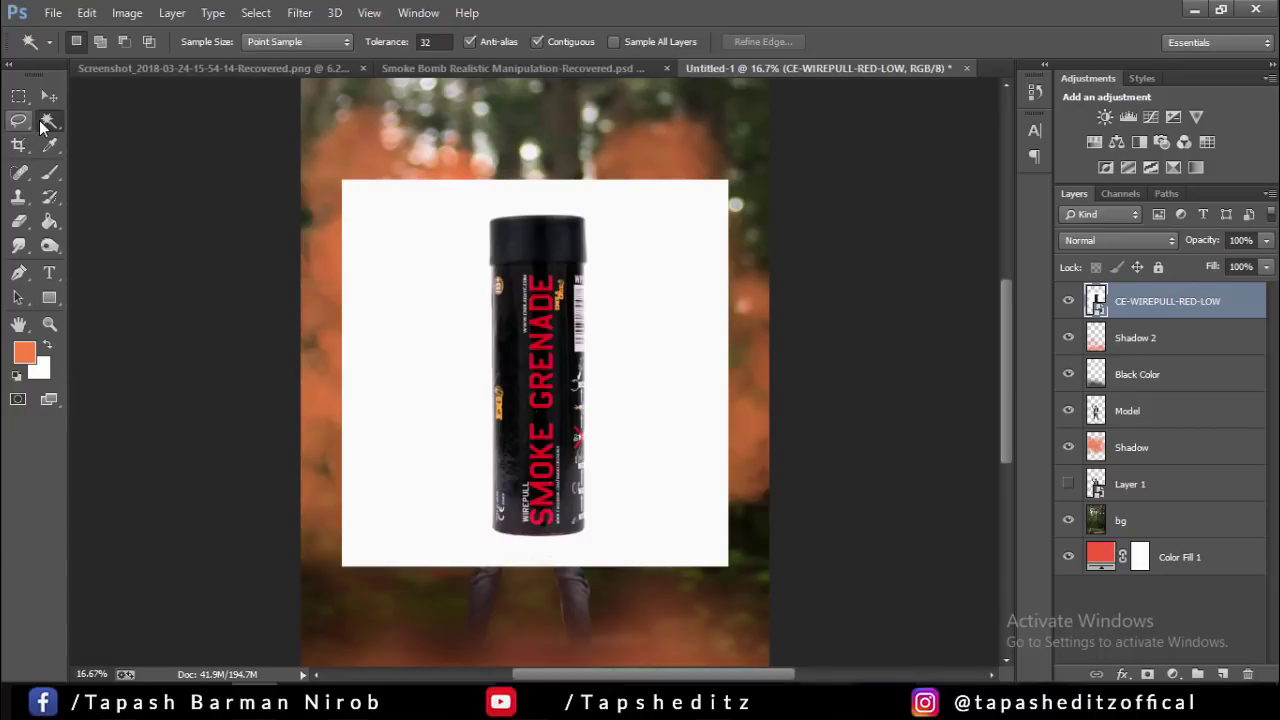
{"action": "right_click", "coordinate": [45, 122]}
{"action": "left_click", "coordinate": [110, 118]}
{"action": "left_click_drag", "start_coordinate": [526, 231], "coordinate": [537, 490]}
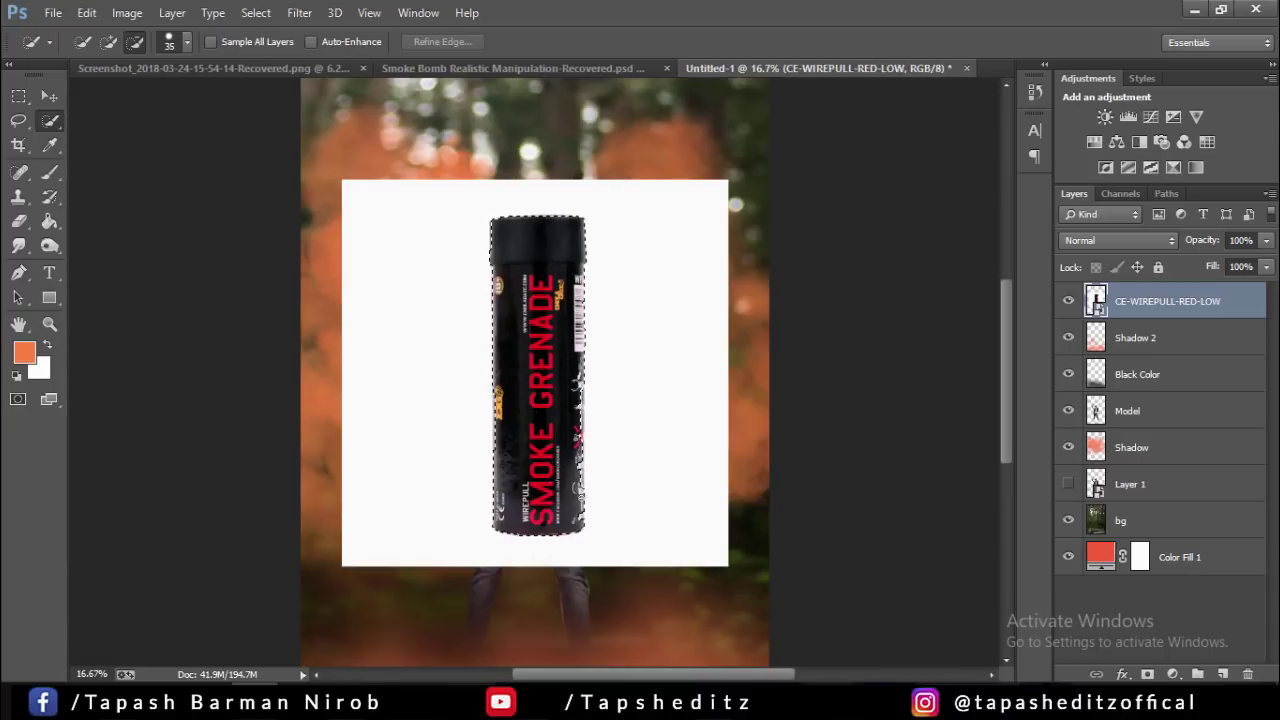
{"action": "left_click_drag", "start_coordinate": [579, 412], "coordinate": [576, 452]}
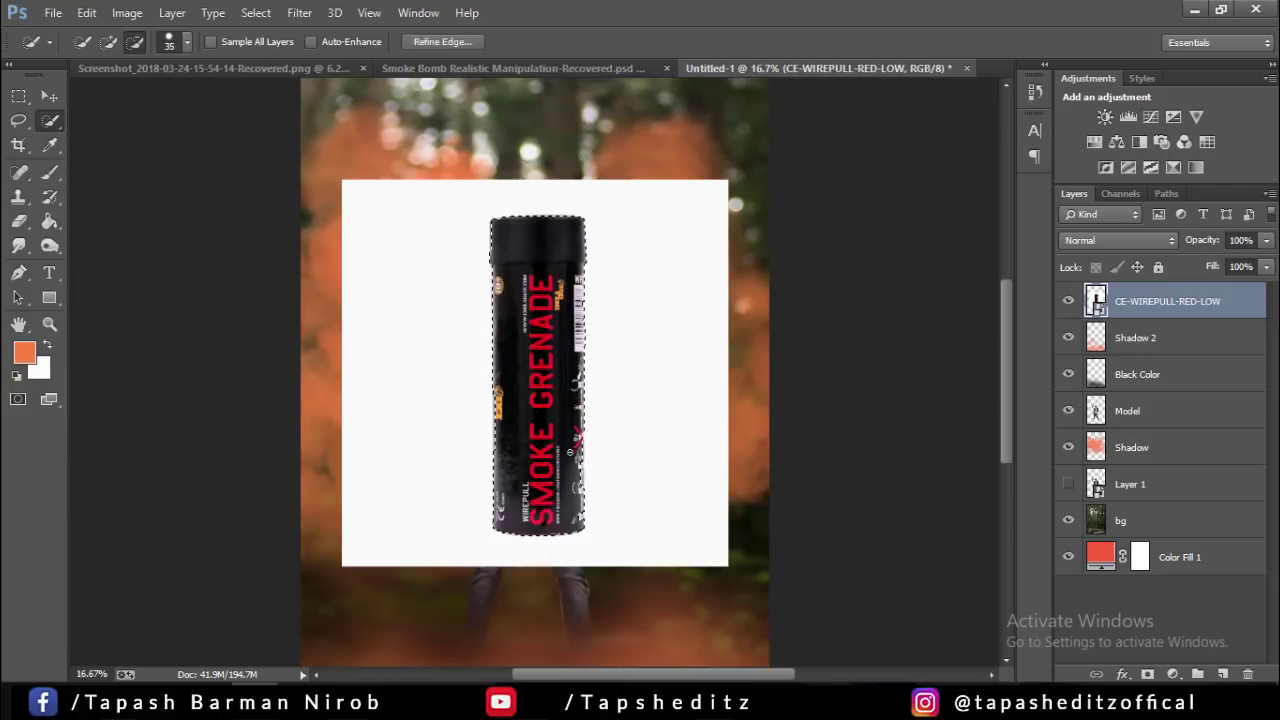
{"action": "left_click_drag", "start_coordinate": [576, 500], "coordinate": [568, 456]}
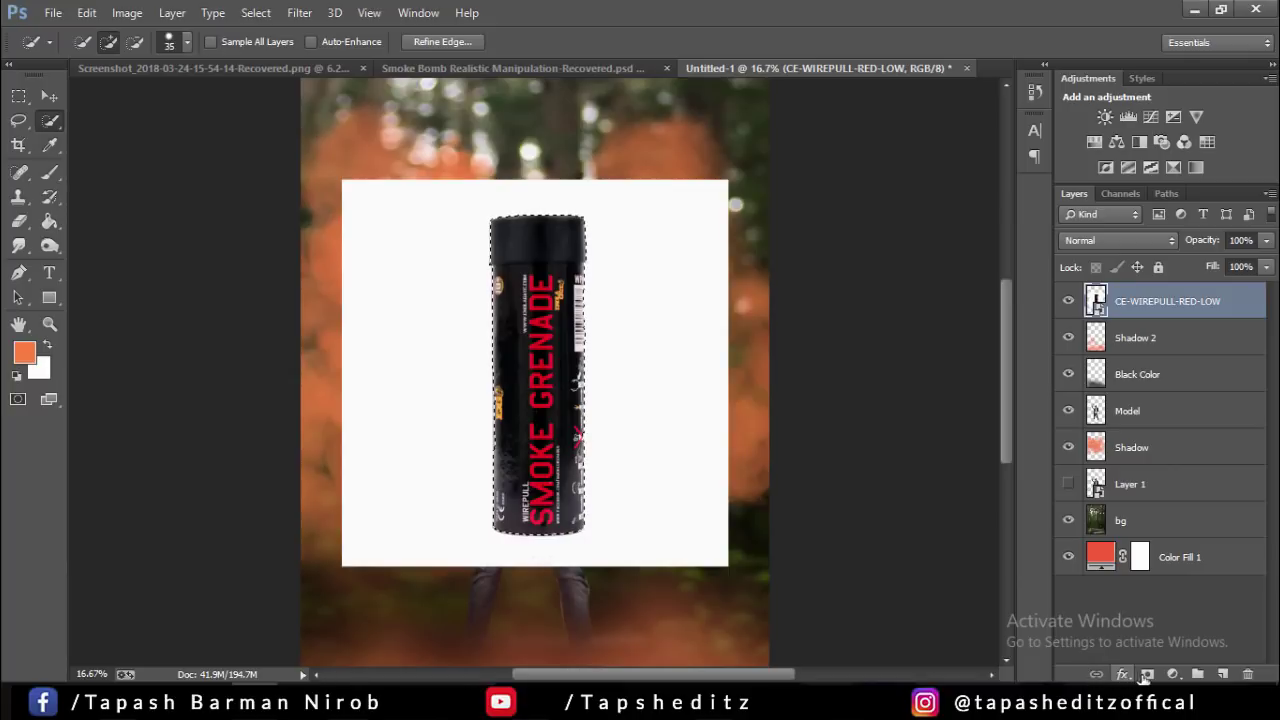
- Mask out the white background around the can and apply the layer mask
{"action": "left_click", "coordinate": [1148, 675]}
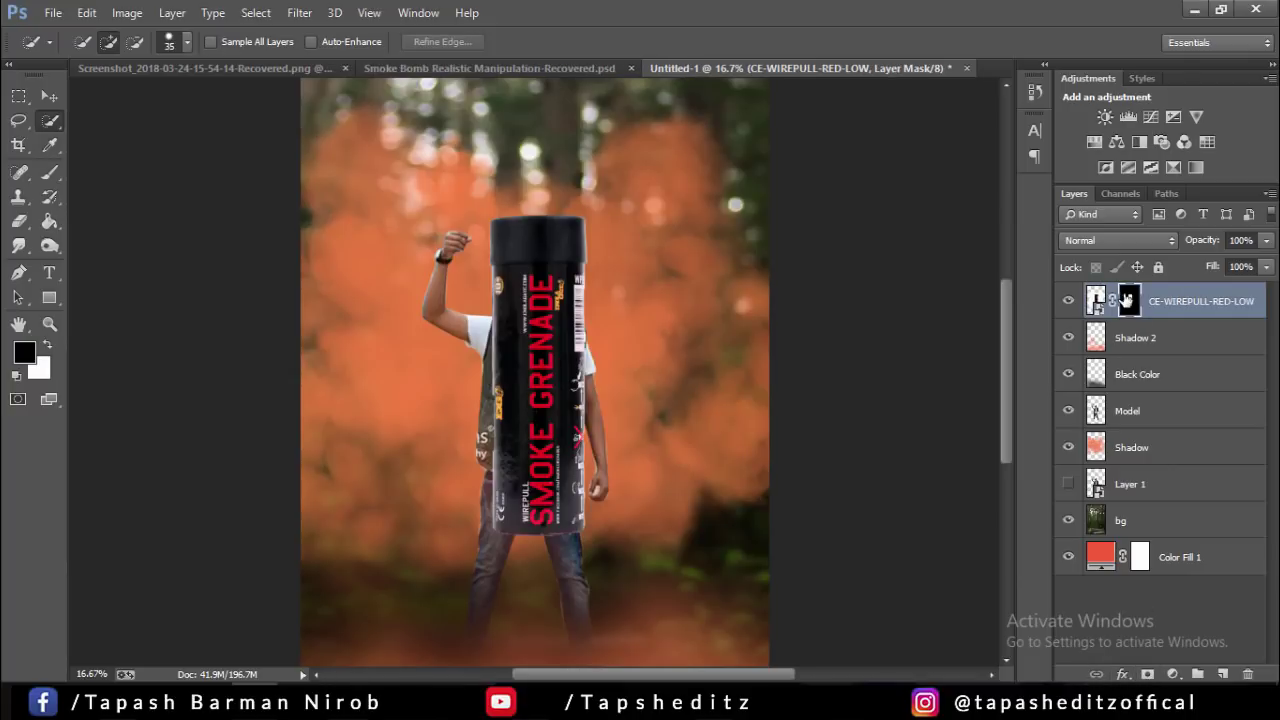
{"action": "right_click", "coordinate": [1130, 300]}
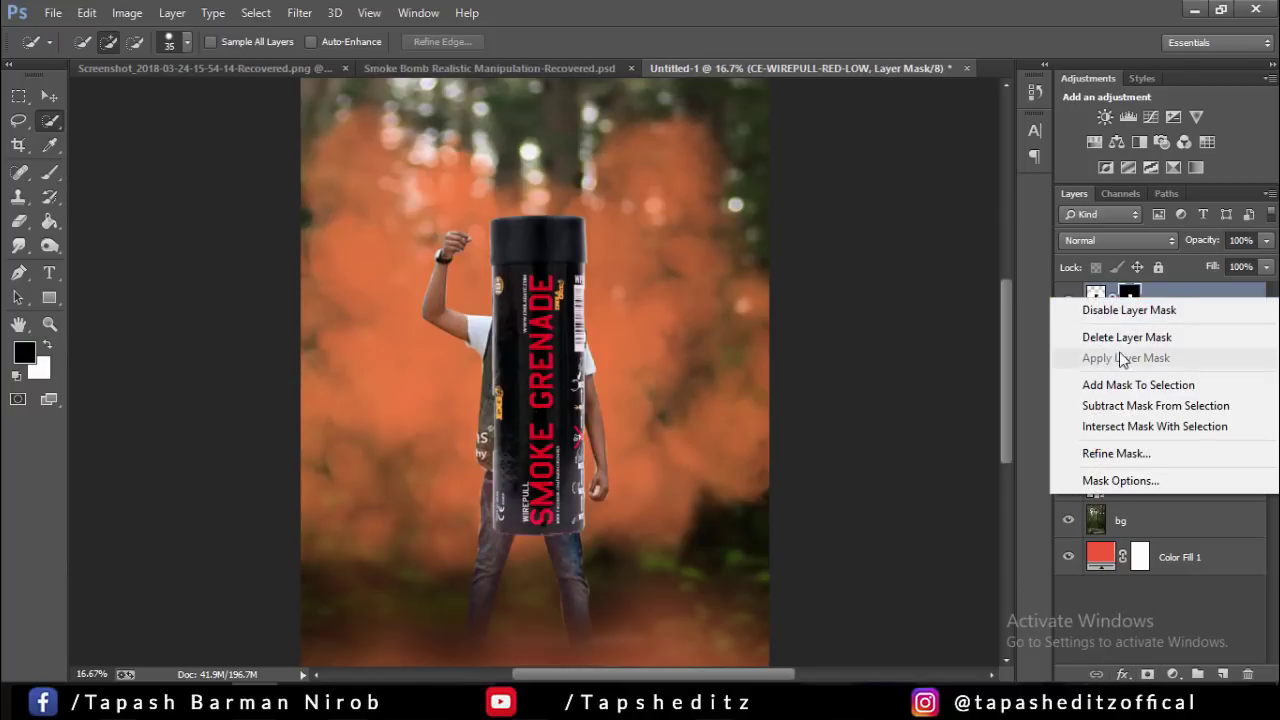
{"action": "left_click", "coordinate": [1190, 287]}
{"action": "right_click", "coordinate": [1193, 288]}
{"action": "left_click", "coordinate": [1130, 300]}
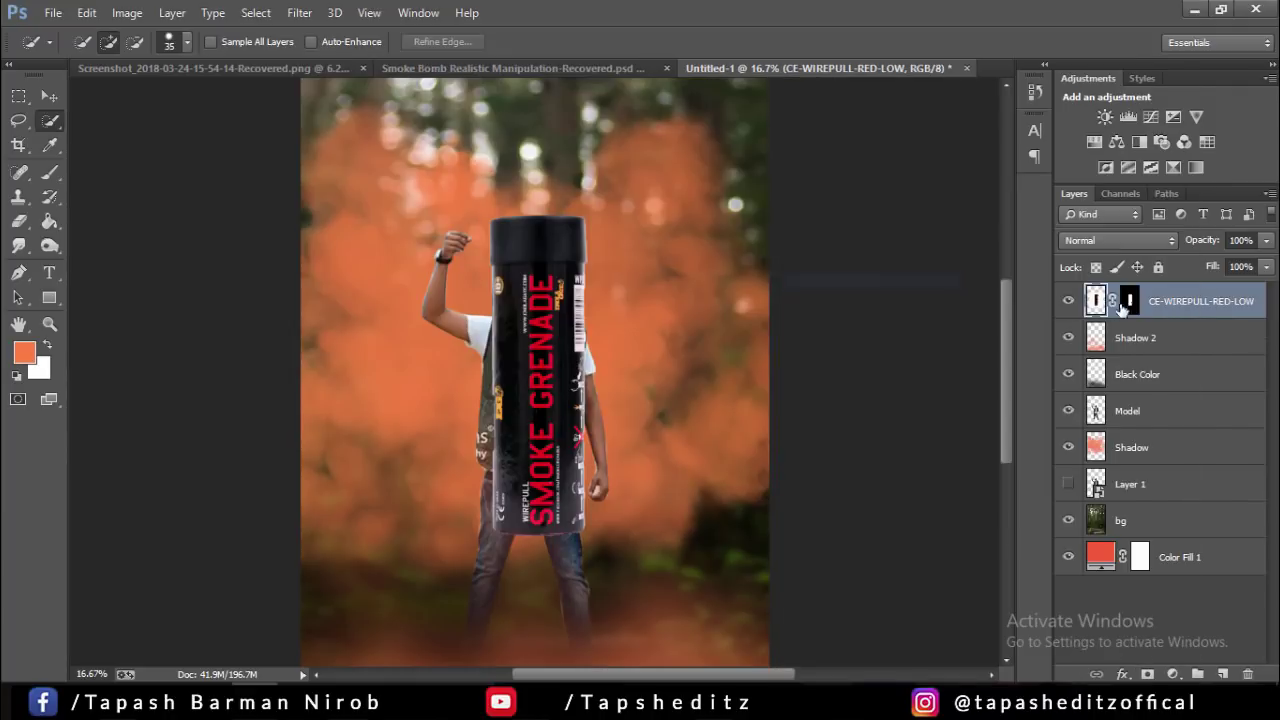
{"action": "right_click", "coordinate": [1130, 300]}
{"action": "key", "text": "Escape"}
{"action": "key", "text": "ctrl+z"}
- Shrink and tilt the red grenade canister, then move it up into the model's raised hand
{"action": "key", "text": "v"}
{"action": "left_click", "coordinate": [223, 42]}
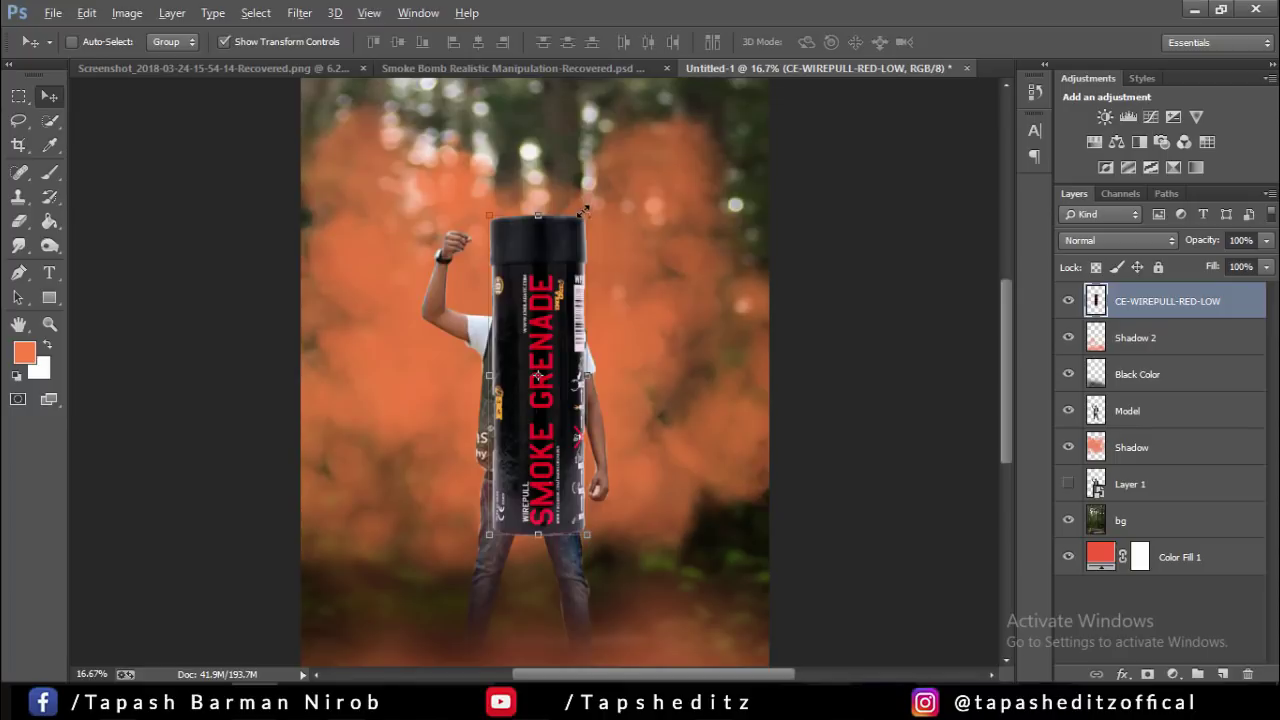
{"action": "mouse_move", "coordinate": [585, 210]}
{"action": "left_mouse_down"}
{"action": "mouse_move", "coordinate": [562, 270]}
{"action": "mouse_move", "coordinate": [605, 302]}
{"action": "mouse_move", "coordinate": [558, 350]}
{"action": "left_mouse_up"}
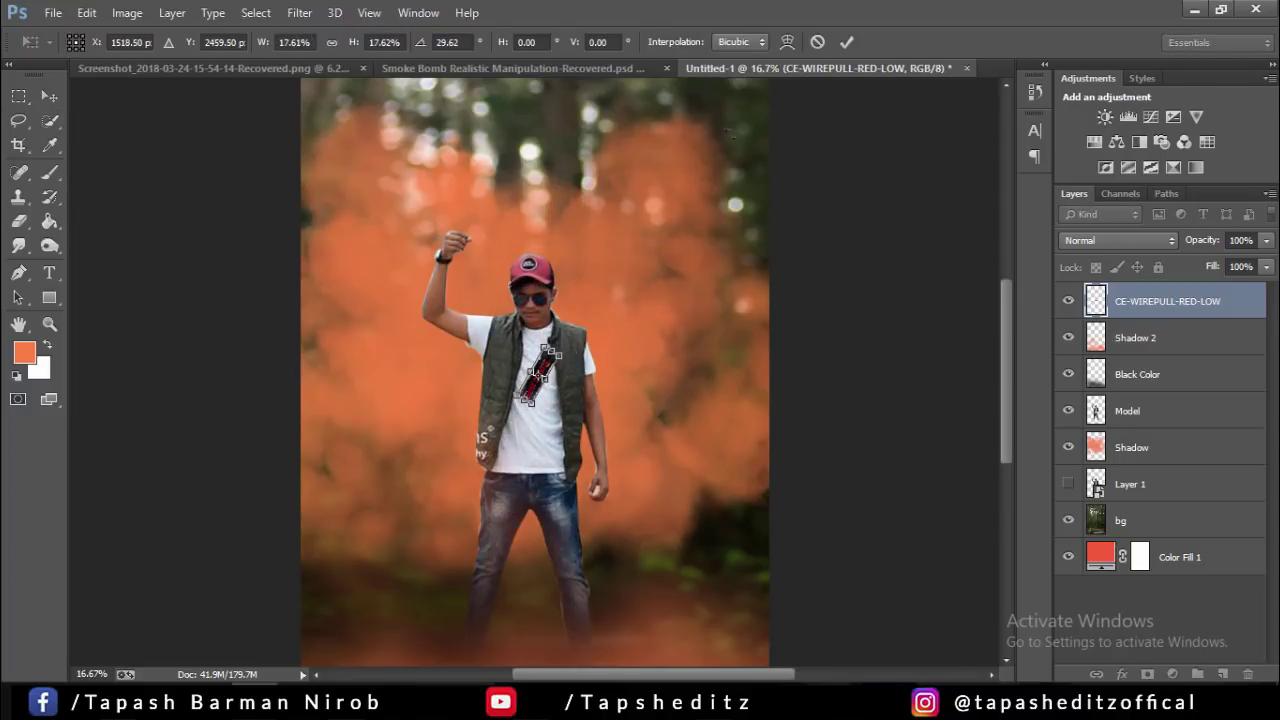
{"action": "left_click", "coordinate": [846, 42]}
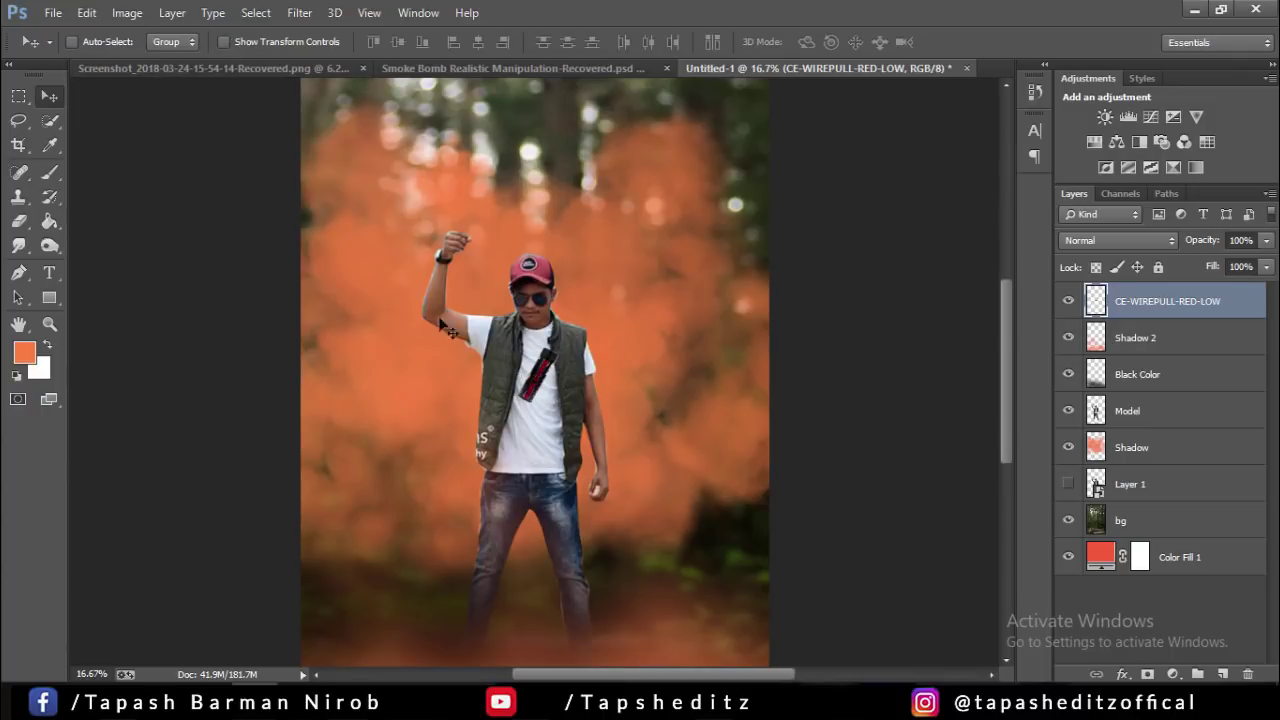
{"action": "left_click_drag", "start_coordinate": [546, 369], "coordinate": [466, 235]}
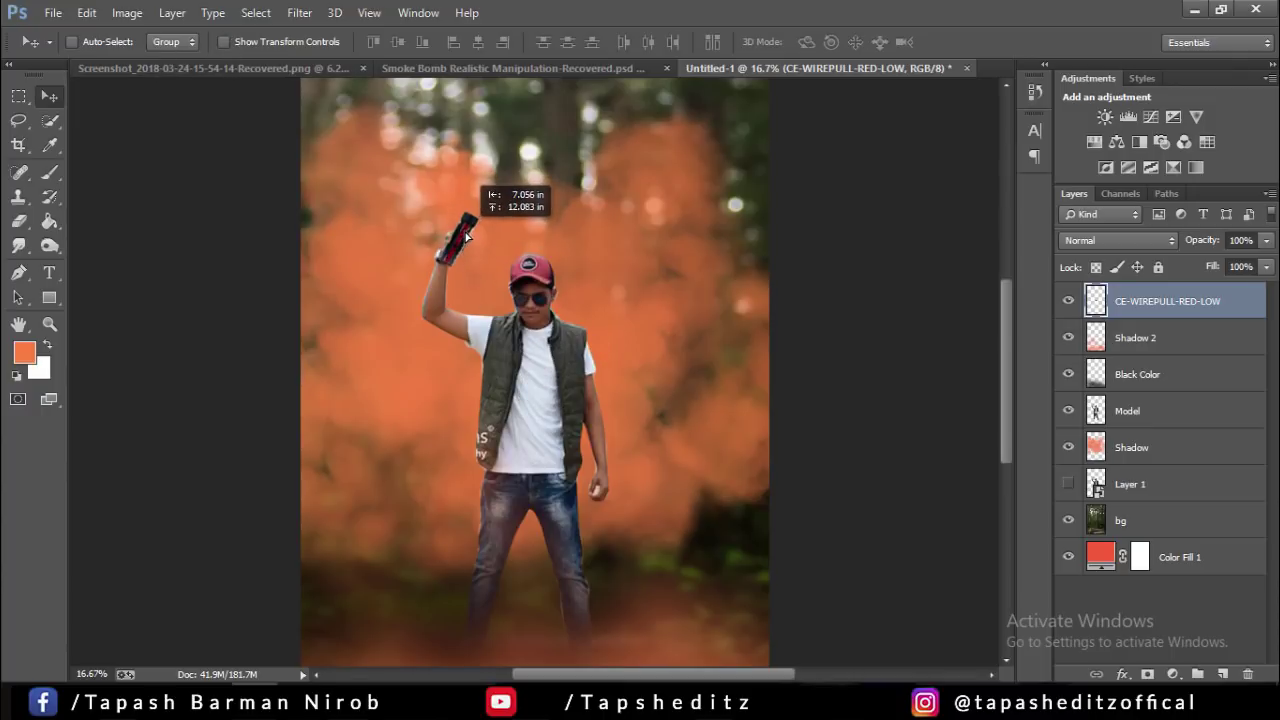
- Shrink the canister further and settle it in the hand, tilted about -11.7°
{"action": "key", "text": "ctrl+plus"}
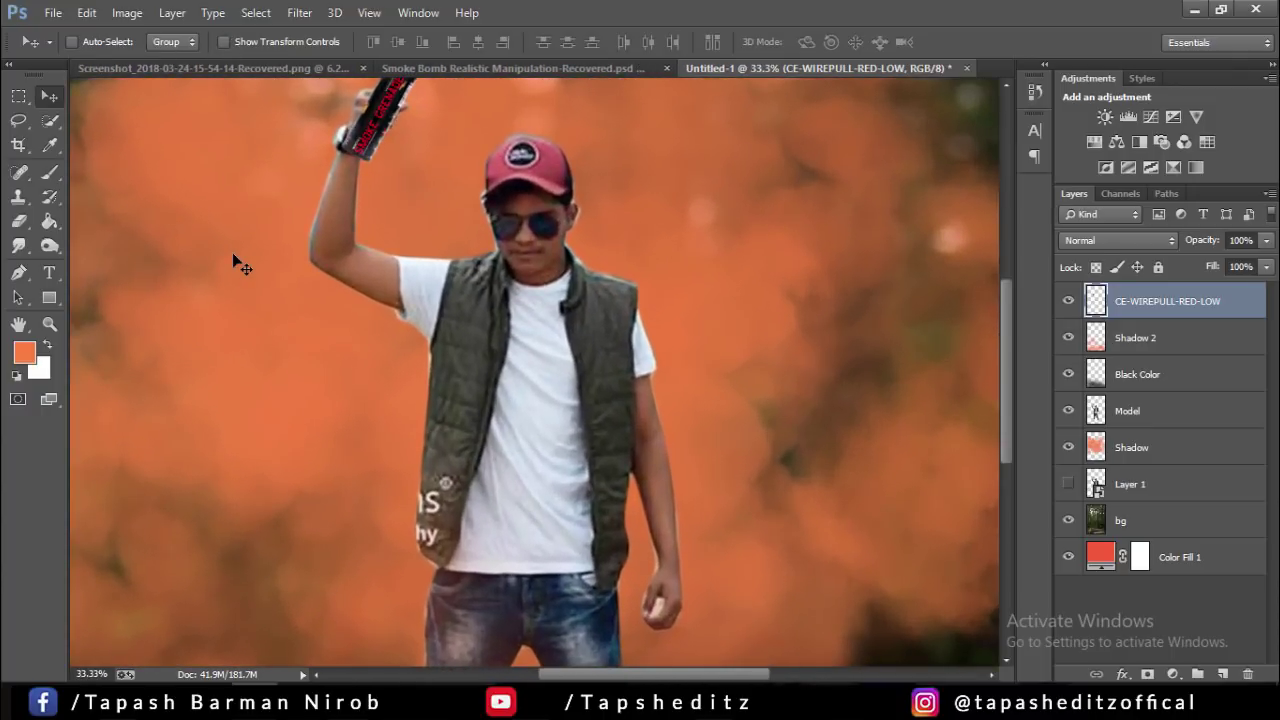
{"action": "scroll", "coordinate": [810, 360], "scroll_direction": "up", "scroll_amount": 5}
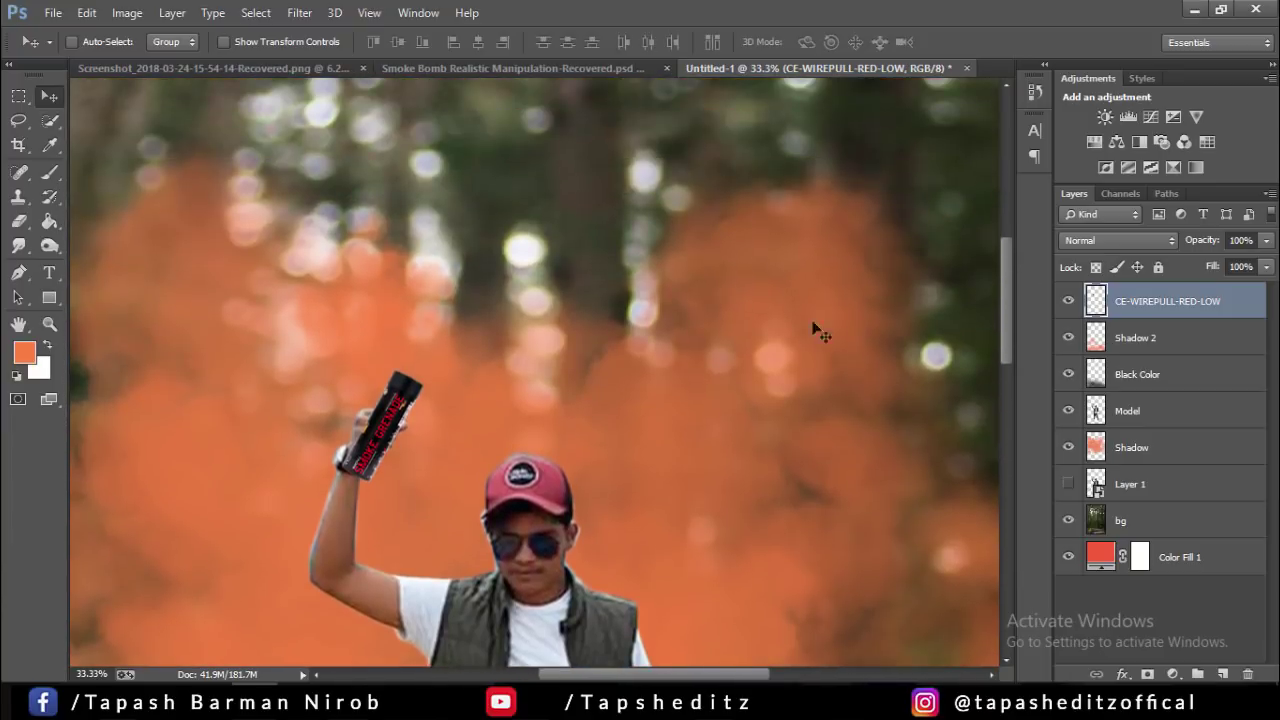
{"action": "key", "text": "ctrl+t"}
{"action": "left_click_drag", "start_coordinate": [422, 372], "coordinate": [414, 383]}
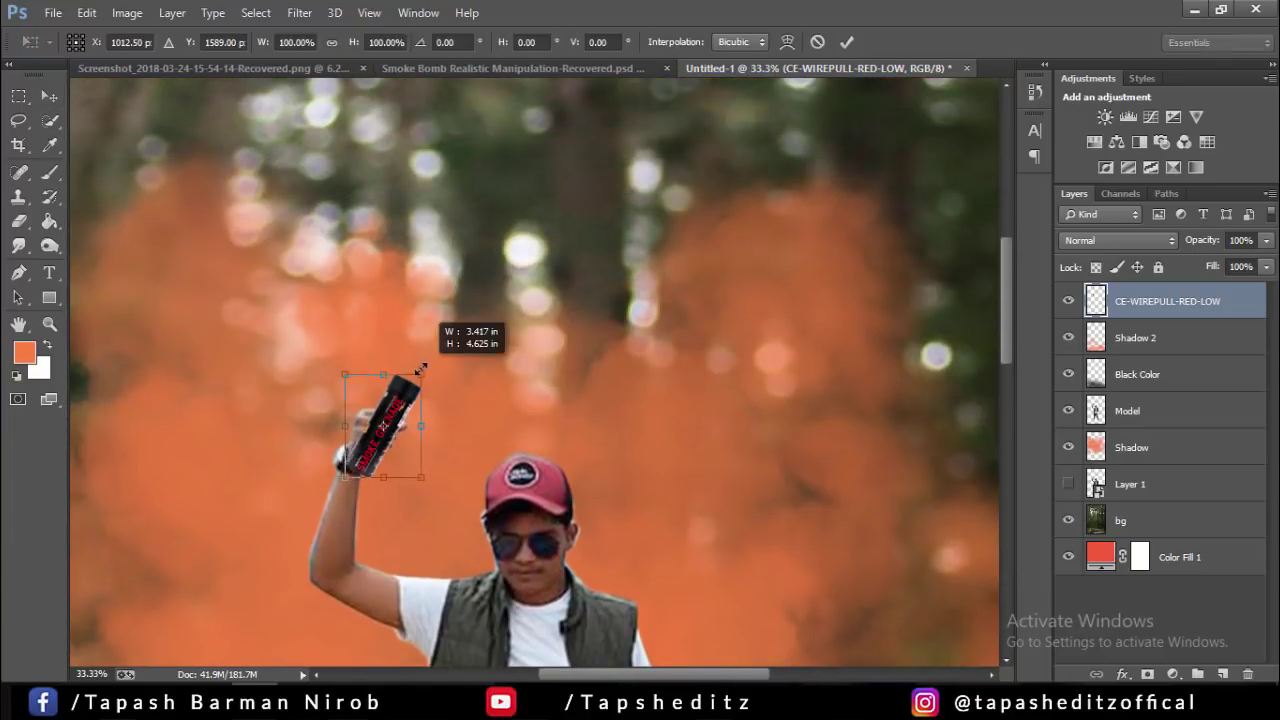
{"action": "left_click", "coordinate": [846, 41]}
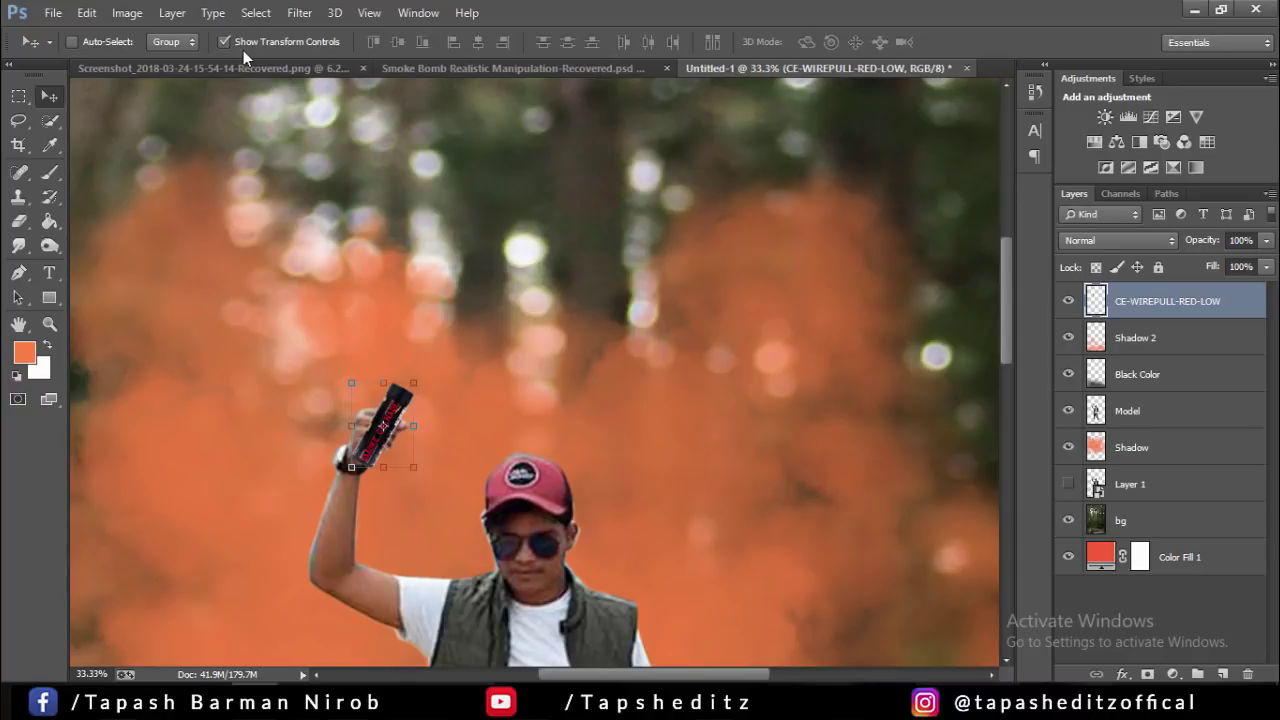
{"action": "left_click_drag", "start_coordinate": [381, 459], "coordinate": [448, 439]}
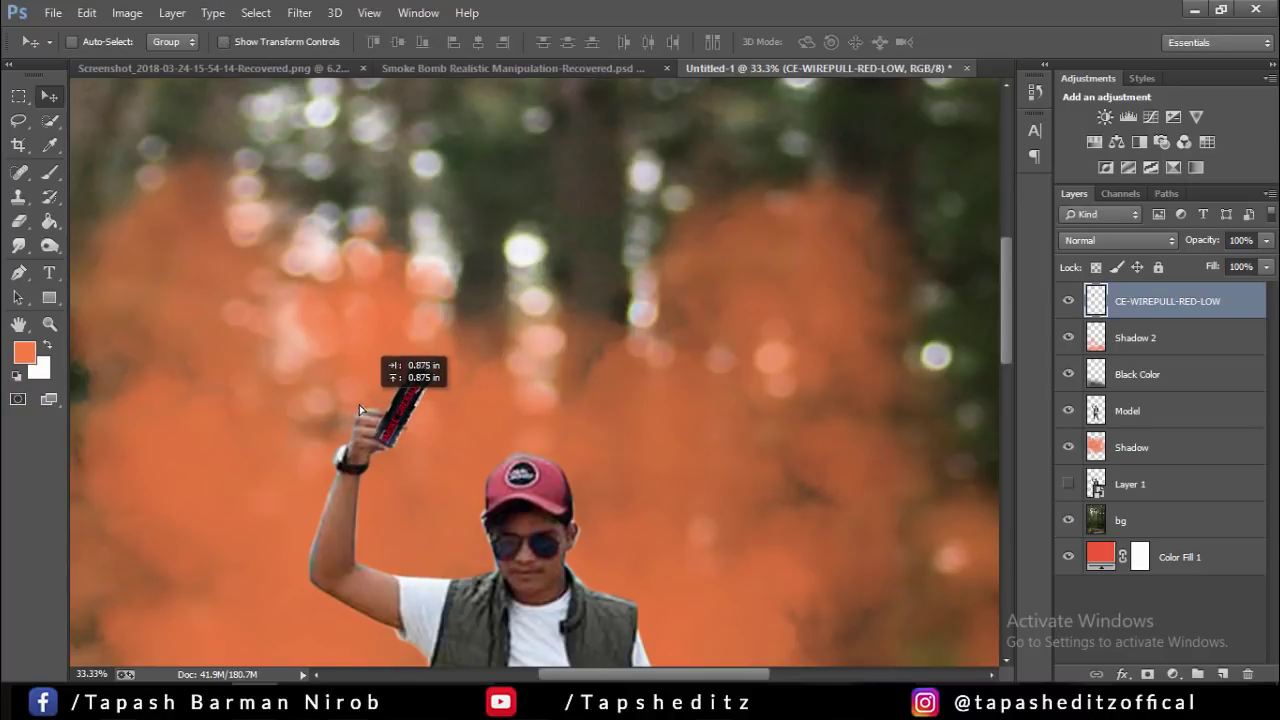
{"action": "mouse_move", "coordinate": [452, 372]}
{"action": "left_mouse_down"}
{"action": "mouse_move", "coordinate": [377, 397]}
{"action": "mouse_move", "coordinate": [384, 370]}
{"action": "left_mouse_up"}
{"action": "left_click", "coordinate": [224, 41]}
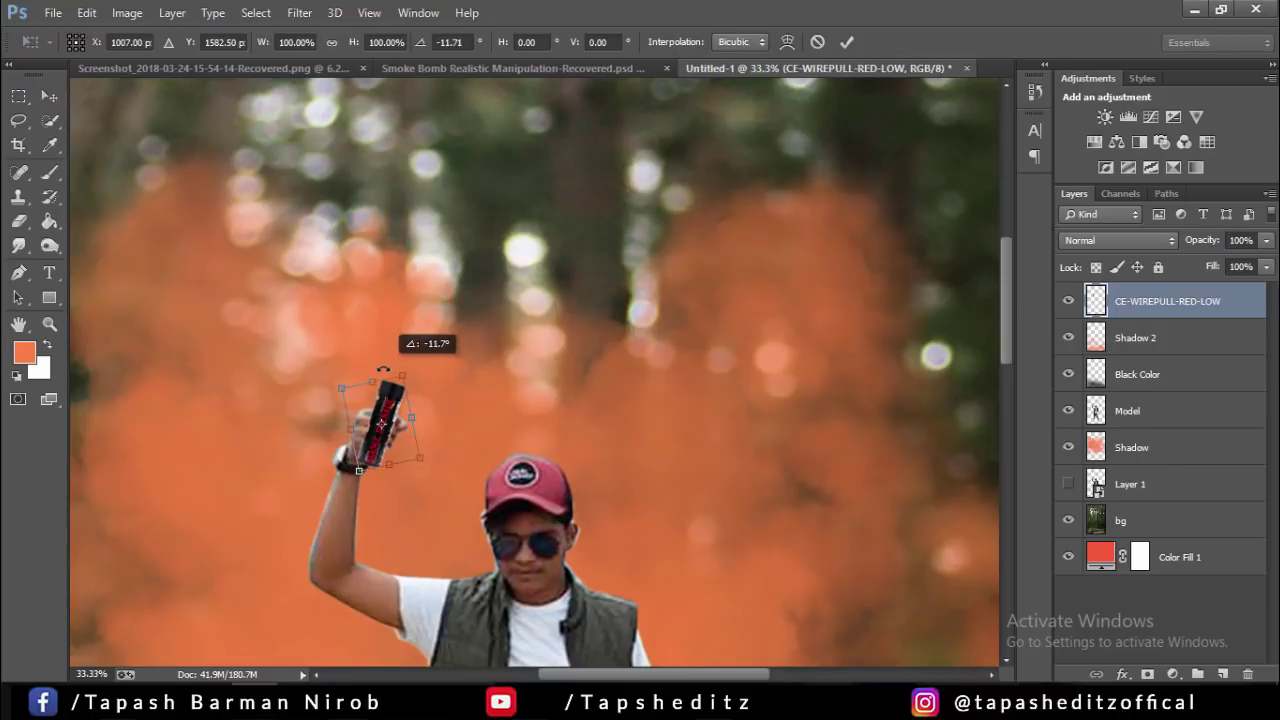
{"action": "left_click", "coordinate": [846, 41]}
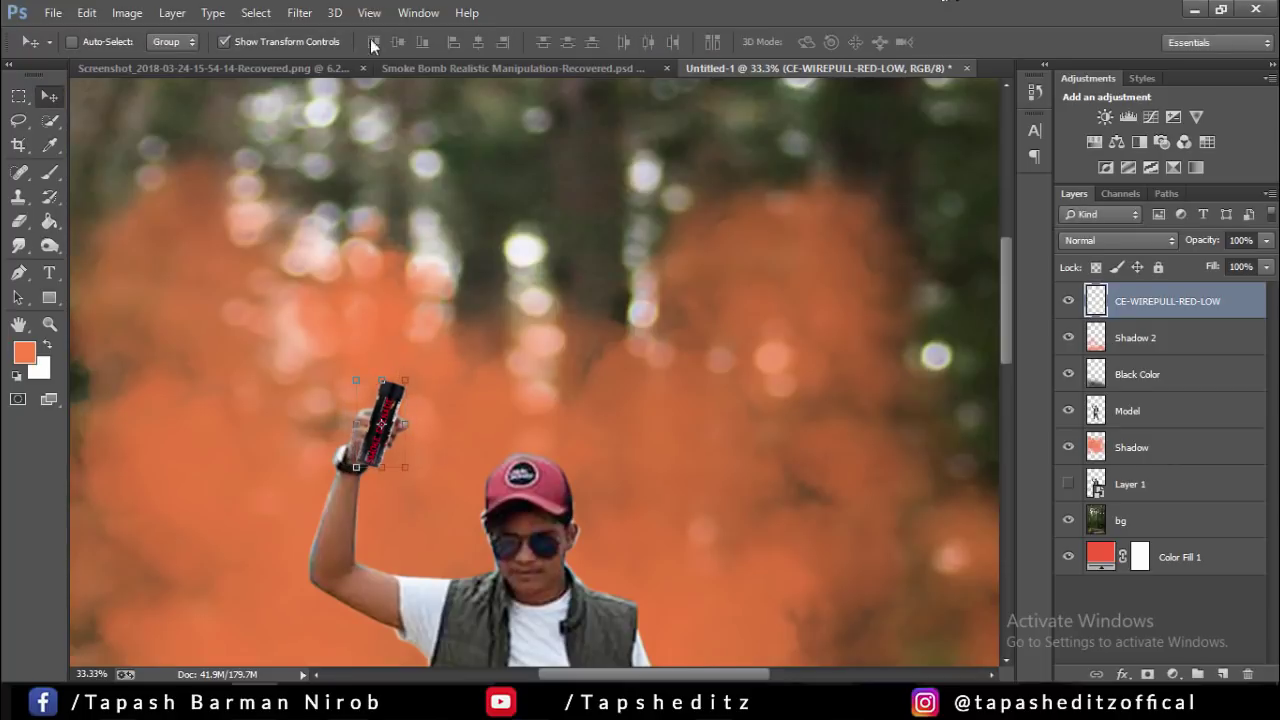
- Make the canister layer slightly see-through and set up a small soft eraser
{"action": "left_click", "coordinate": [1265, 240]}
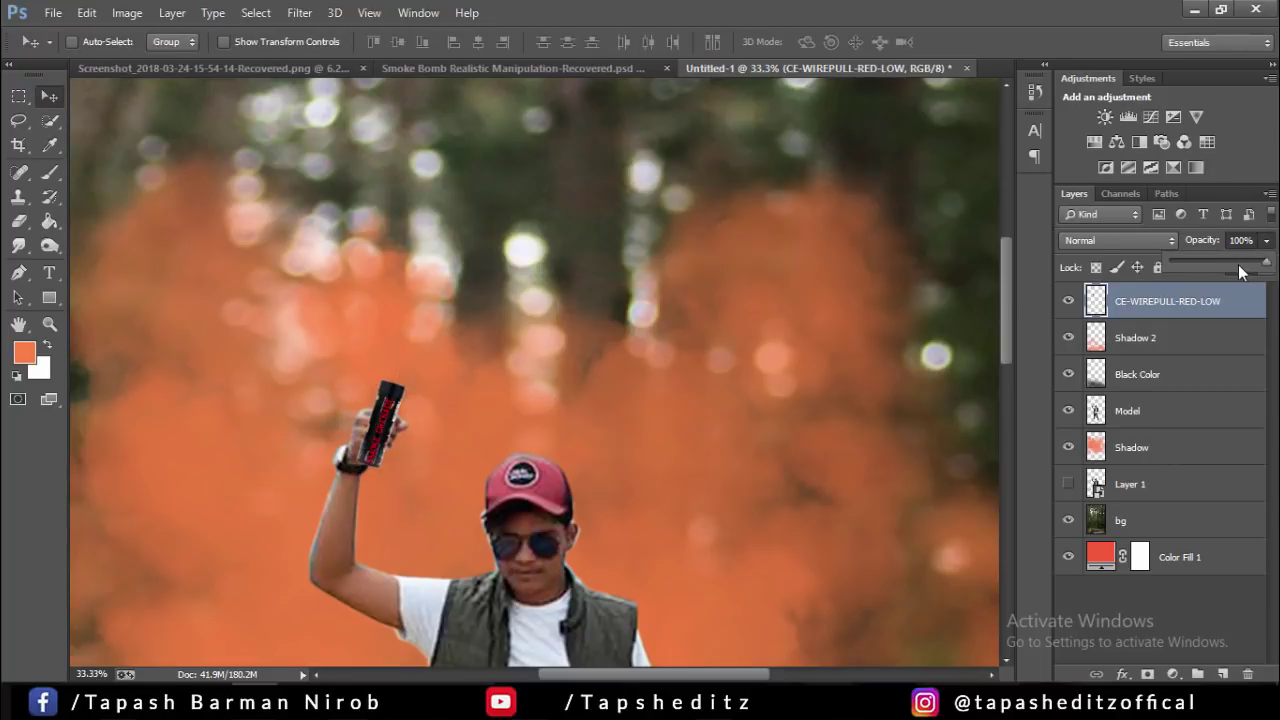
{"action": "left_click_drag", "start_coordinate": [1232, 261], "coordinate": [1230, 261]}
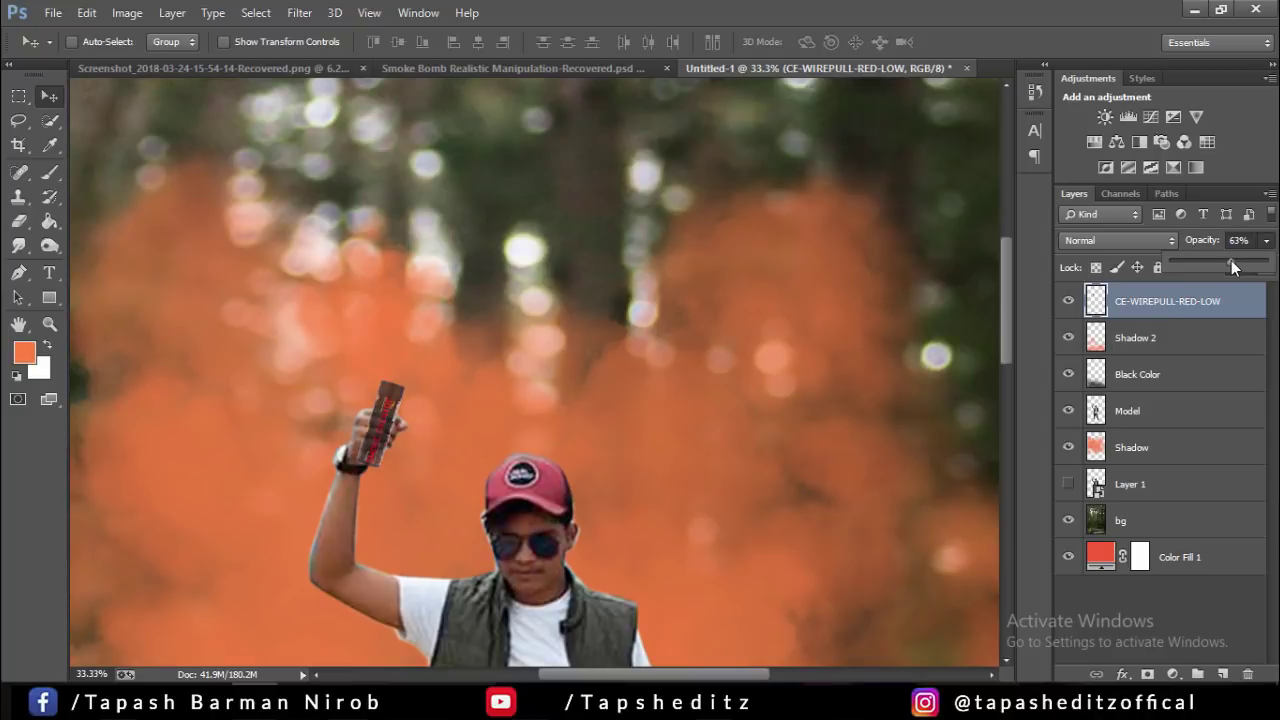
{"action": "left_click", "coordinate": [18, 221]}
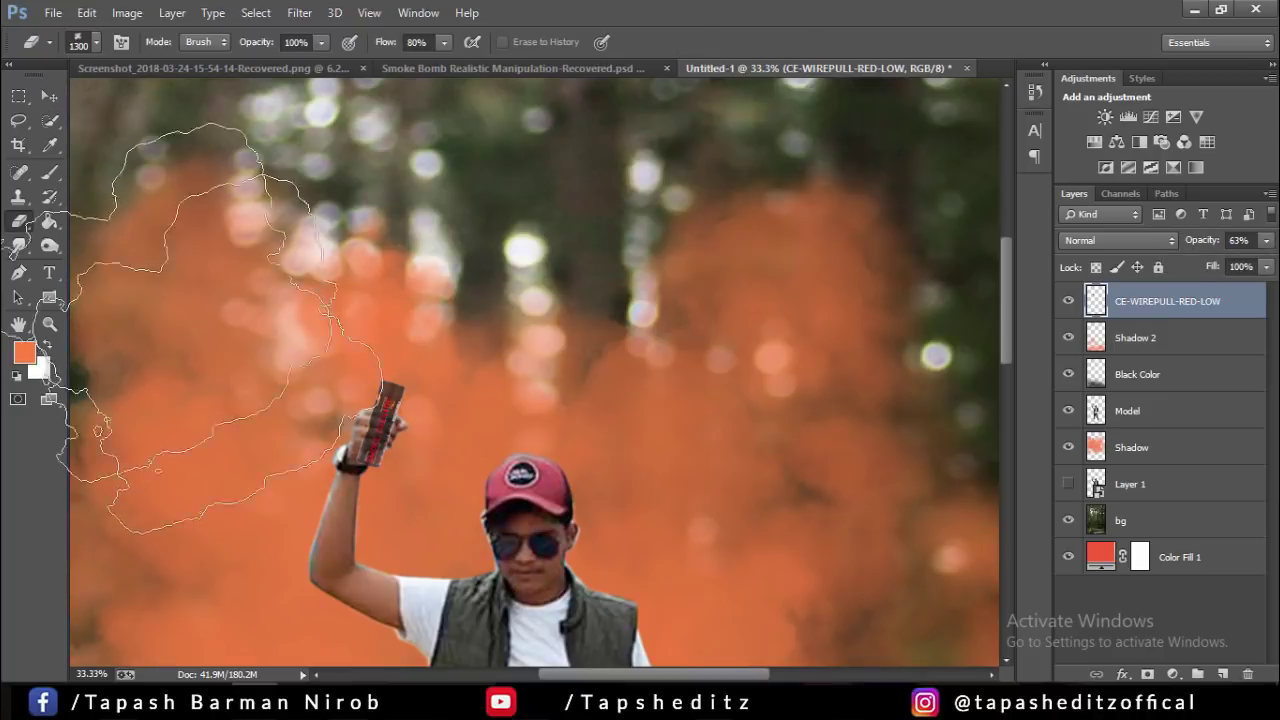
{"action": "left_click", "coordinate": [96, 42]}
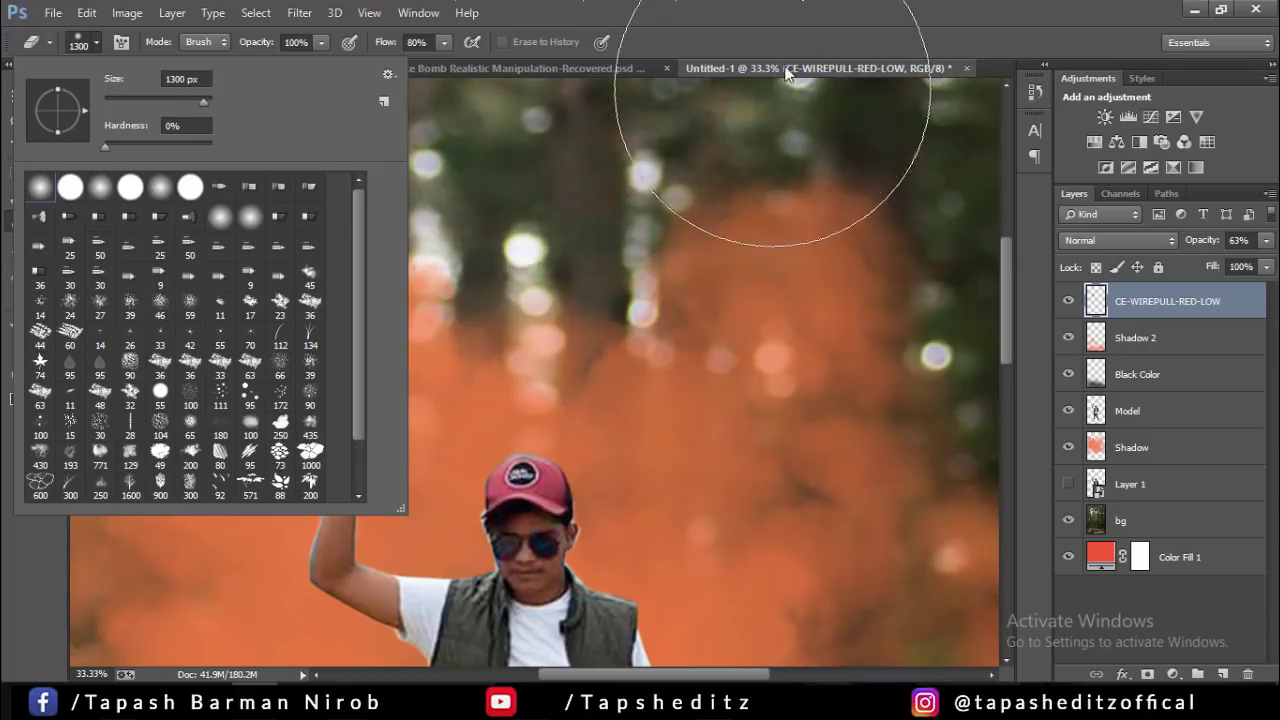
{"action": "key", "text": "Return"}
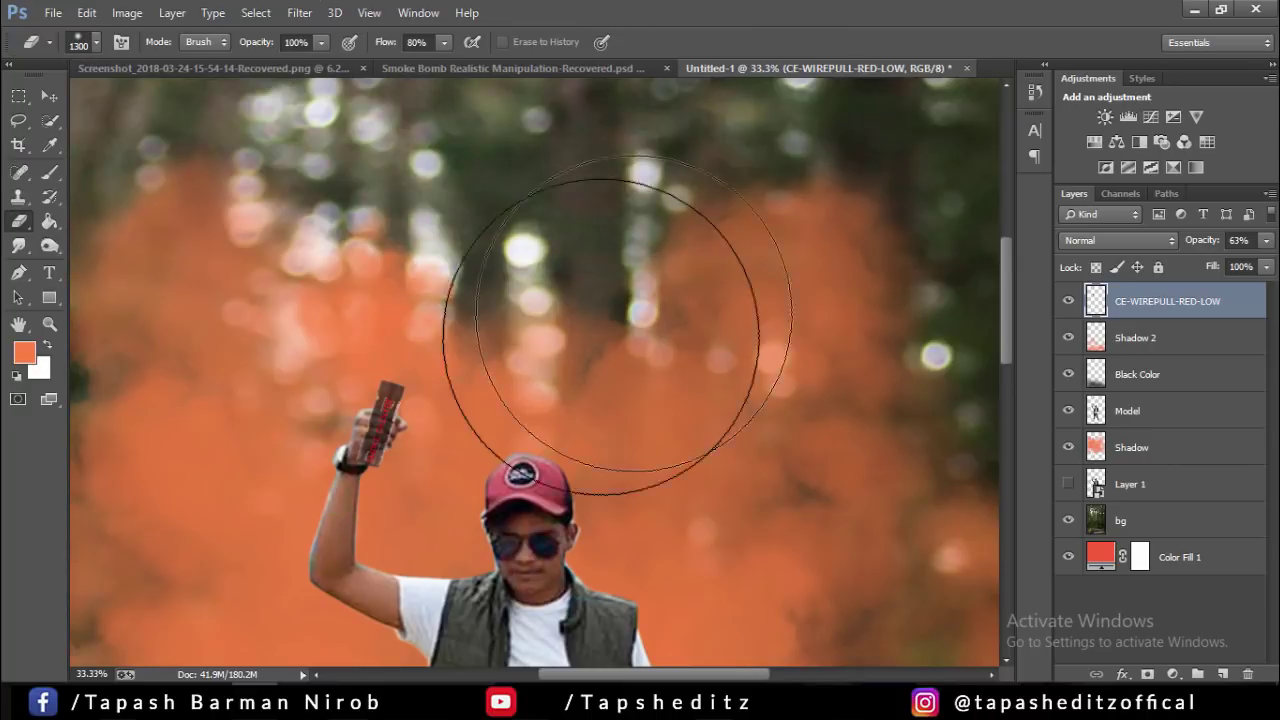
{"action": "key", "text": "bracketleft"}
{"action": "key", "text": "bracketleft"}
{"action": "key", "text": "bracketleft"}
{"action": "key", "text": "bracketleft"}
{"action": "key", "text": "bracketleft"}
{"action": "key", "text": "bracketleft"}
{"action": "key", "text": "bracketleft"}
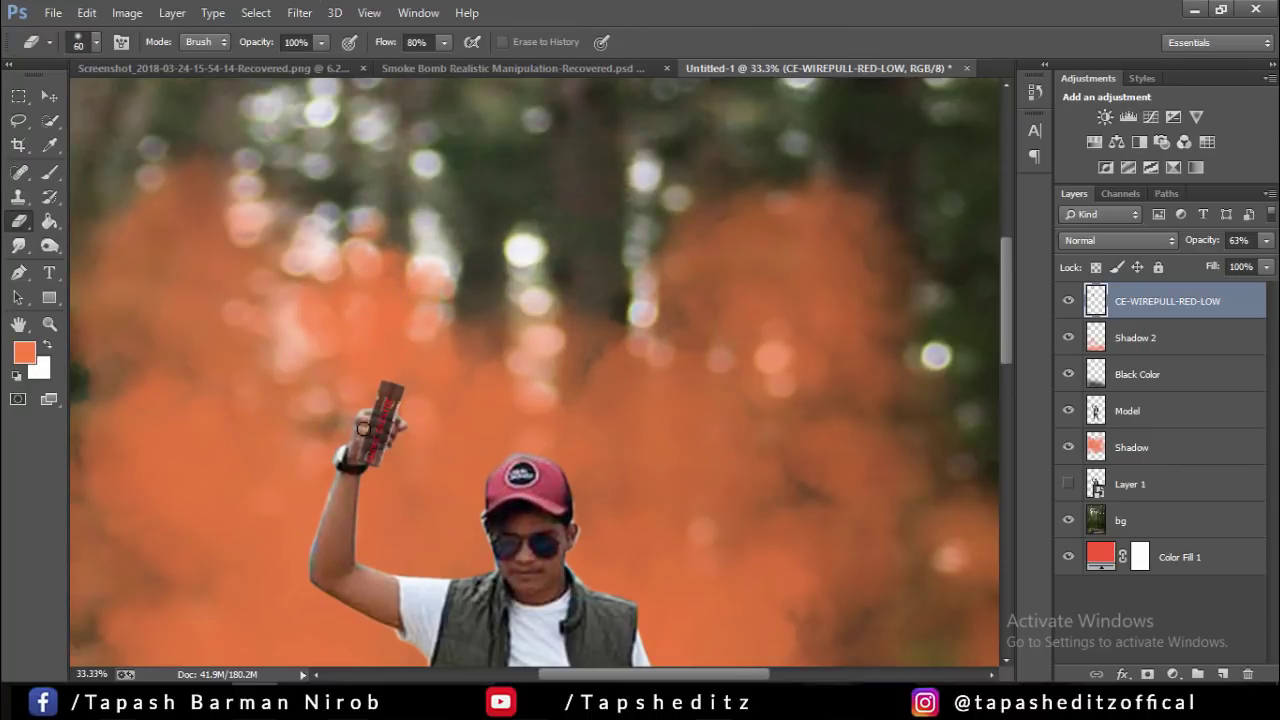
- Erase the canister over the model's fingers and restore its layer to 100% opacity
{"action": "left_click_drag", "start_coordinate": [364, 423], "coordinate": [391, 434]}
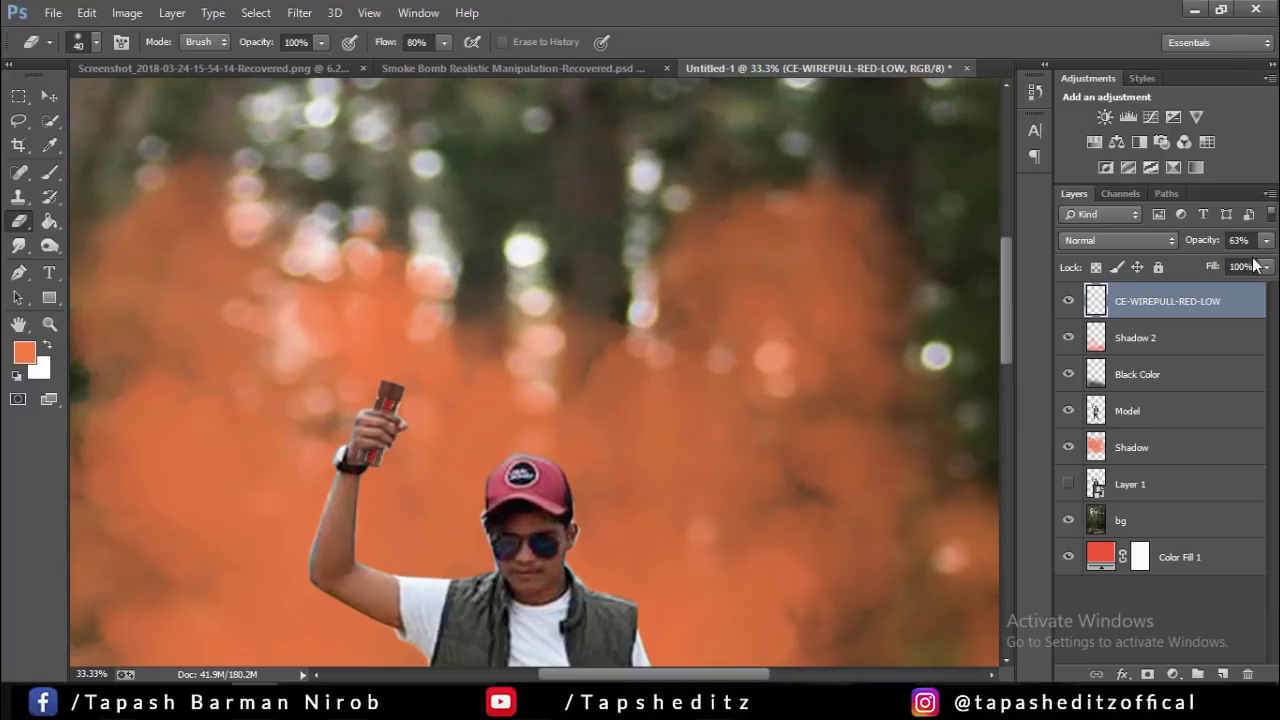
{"action": "left_click_drag", "start_coordinate": [1268, 247], "coordinate": [1279, 262]}
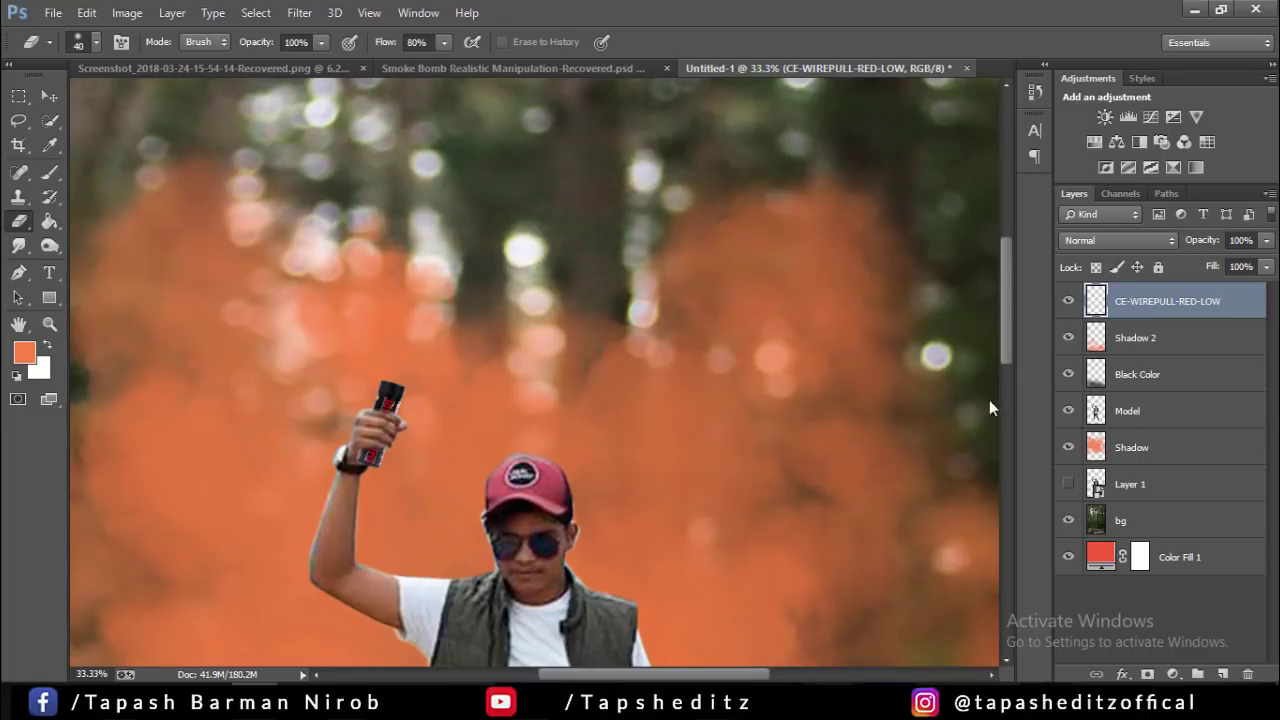
{"action": "right_click", "coordinate": [46, 251]}
- Set up a smaller Burn brush and select the CE-WIREPULL-RED-LOW canister layer
{"action": "left_click", "coordinate": [90, 258]}
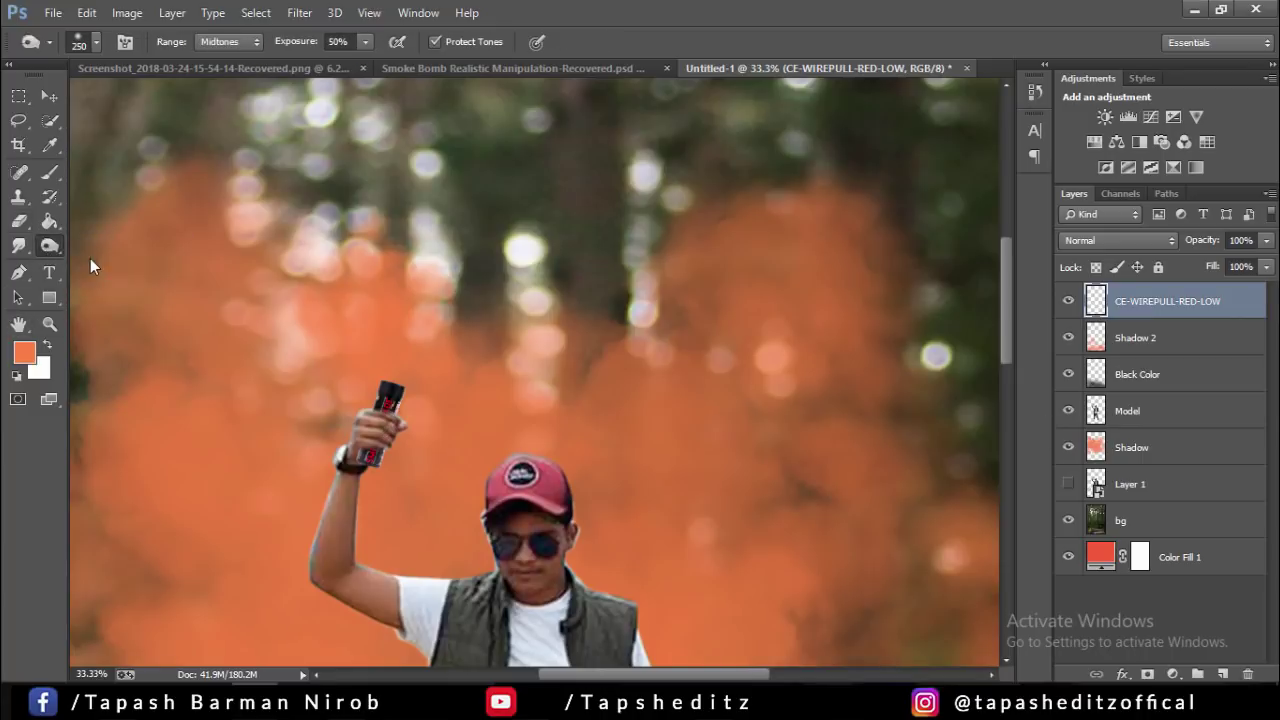
{"action": "key", "text": "bracketleft"}
{"action": "key", "text": "bracketleft"}
{"action": "key", "text": "bracketleft"}
{"action": "key", "text": "bracketleft"}
{"action": "left_click", "coordinate": [1092, 415]}
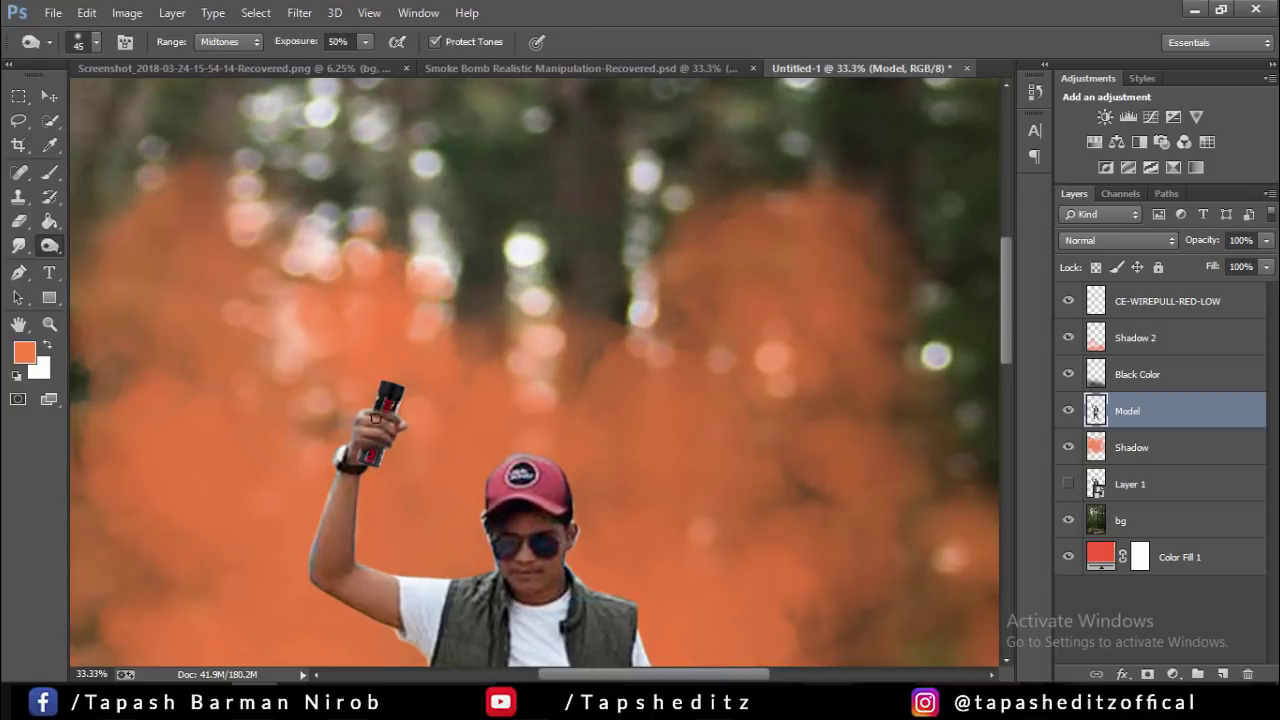
{"action": "left_click", "coordinate": [1135, 378]}
{"action": "left_click", "coordinate": [1130, 305]}
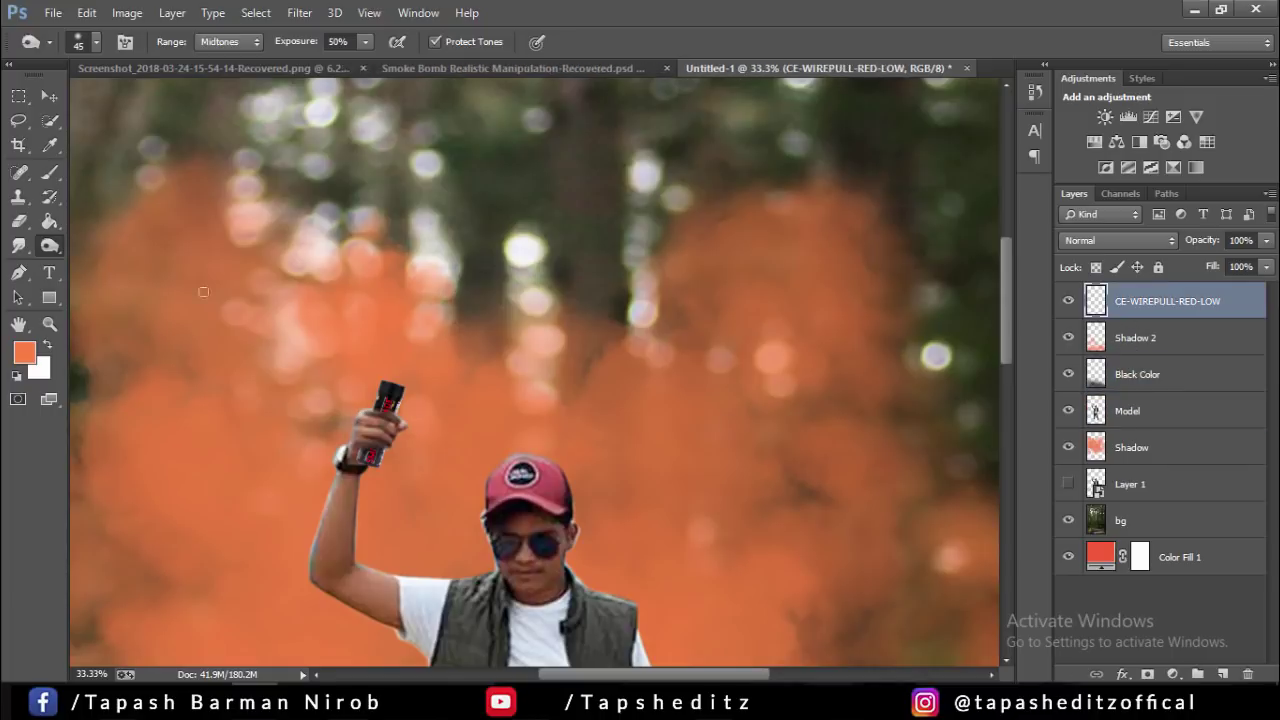
{"action": "left_click", "coordinate": [18, 221]}
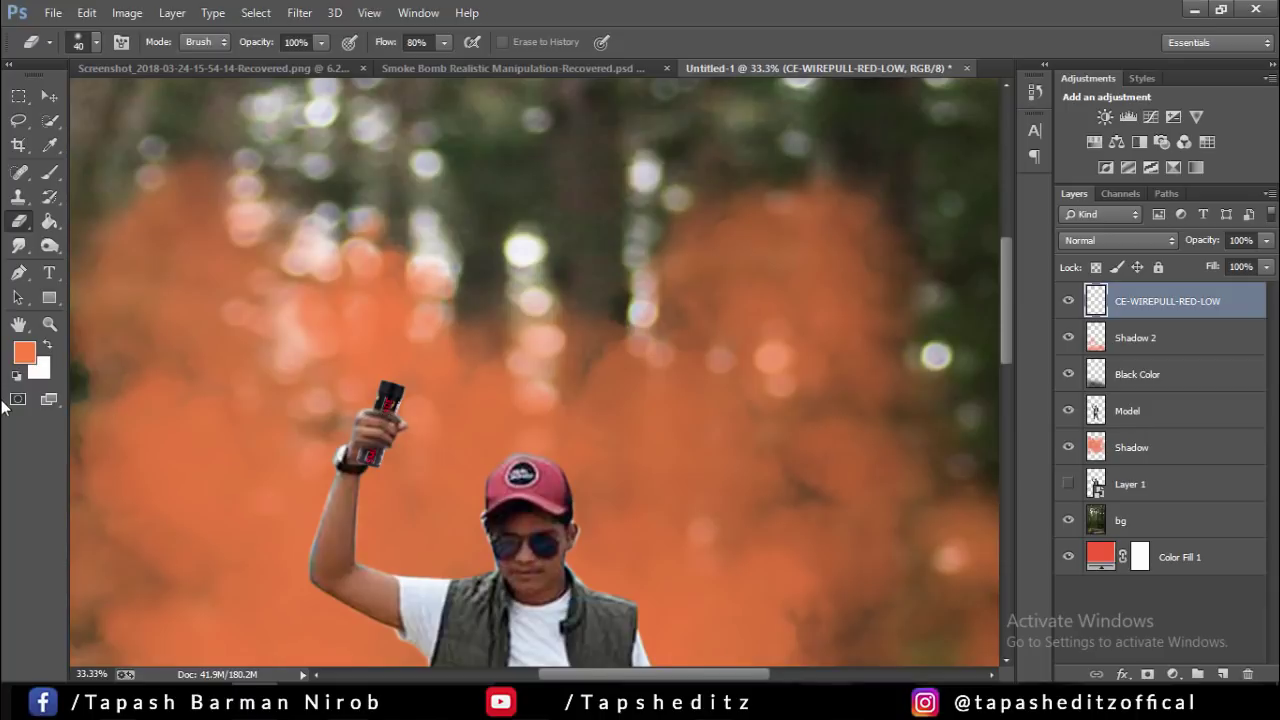
{"action": "key", "text": "ctrl+minus"}
{"action": "key", "text": "ctrl+minus"}
{"action": "key", "text": "ctrl+minus"}
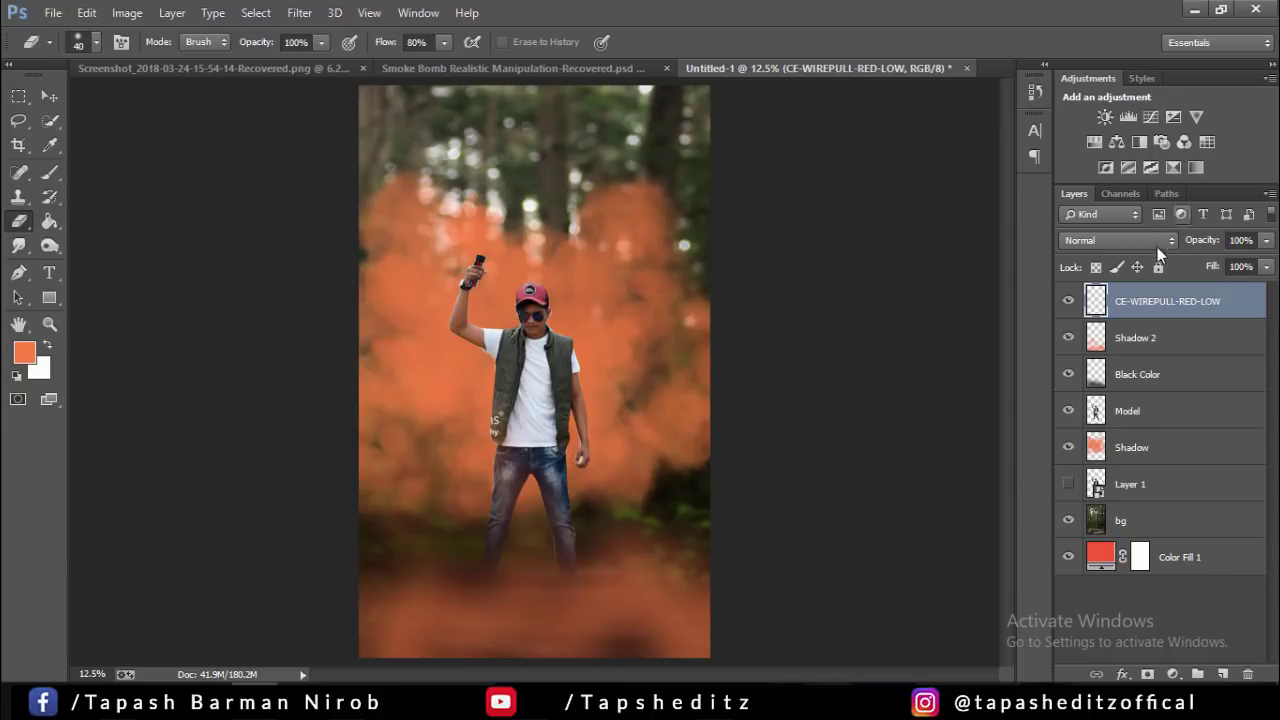
- Apply Brightness/Contrast to the canister with brightness 39 and contrast 58
{"action": "left_click", "coordinate": [127, 12]}
{"action": "mouse_move", "coordinate": [155, 60]}
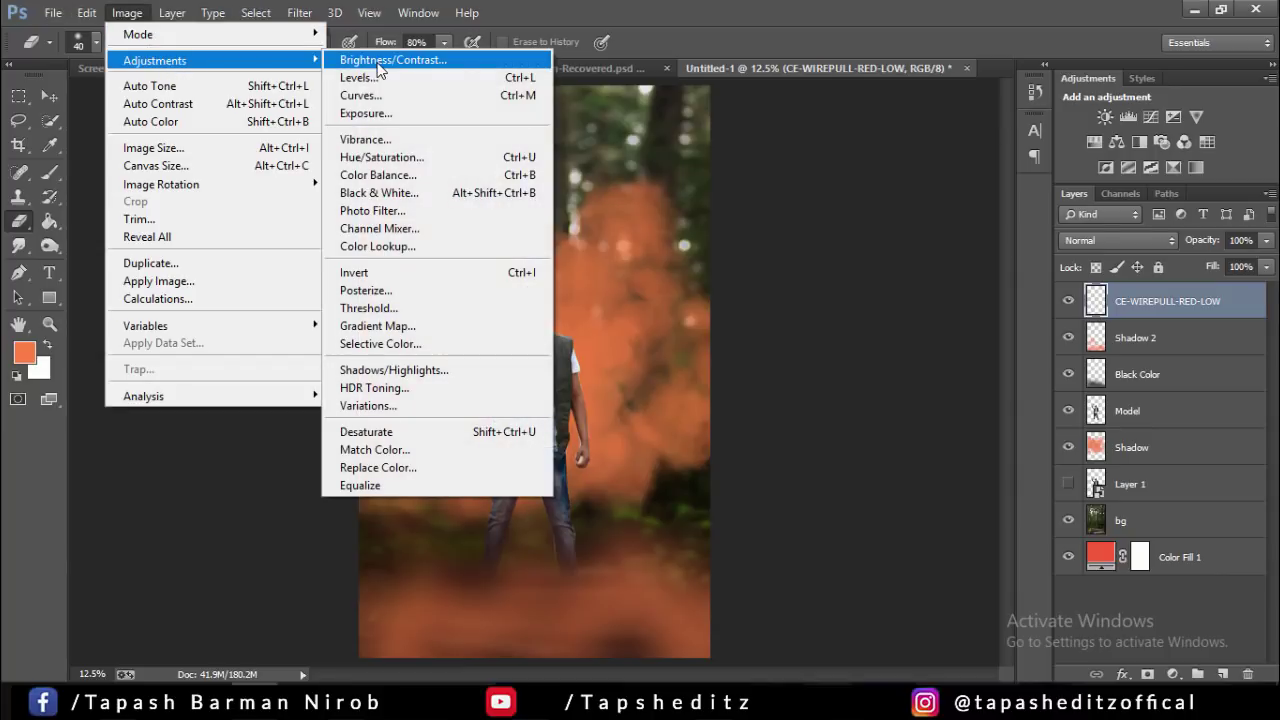
{"action": "left_click", "coordinate": [385, 50]}
{"action": "mouse_move", "coordinate": [904, 222]}
{"action": "left_mouse_down"}
{"action": "mouse_move", "coordinate": [887, 228]}
{"action": "mouse_move", "coordinate": [931, 228]}
{"action": "left_mouse_up"}
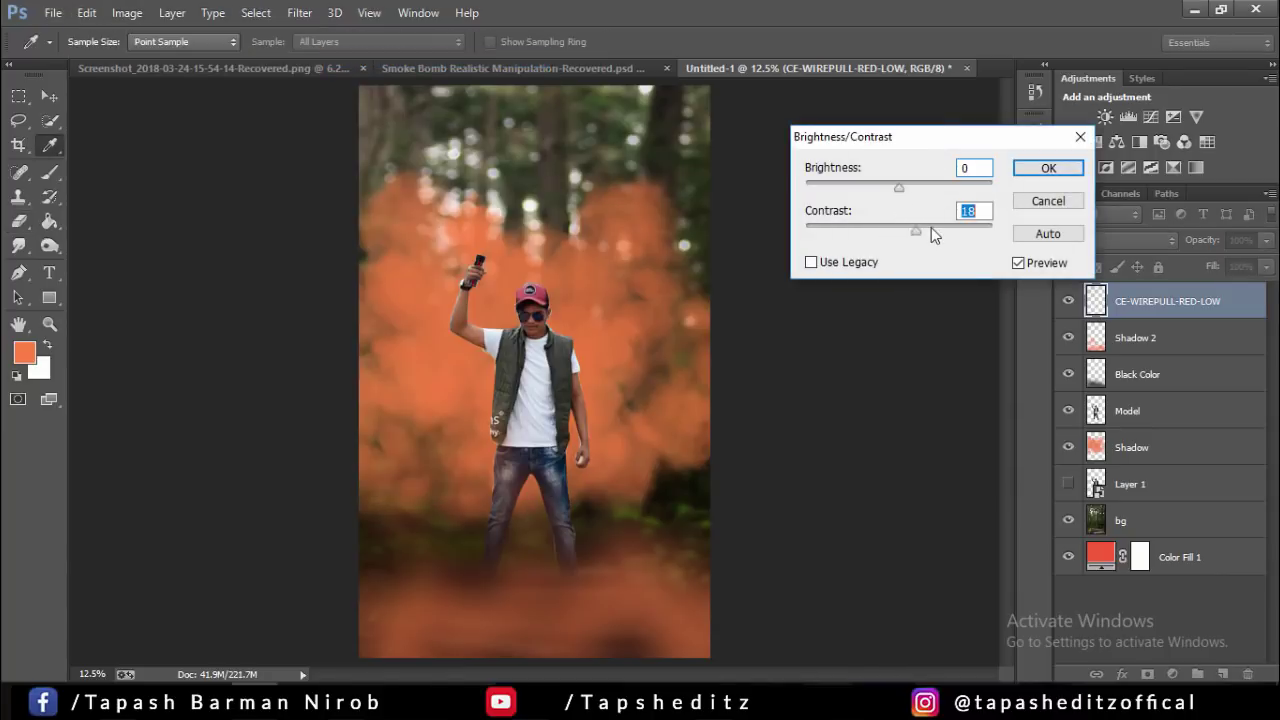
{"action": "mouse_move", "coordinate": [899, 188]}
{"action": "left_mouse_down"}
{"action": "mouse_move", "coordinate": [921, 188]}
{"action": "mouse_move", "coordinate": [894, 187]}
{"action": "left_mouse_up"}
{"action": "left_click", "coordinate": [1031, 166]}
- Place Embedded the green smoke photo 41iwtt9BXtL from 1Tutorial > Will Be Publish > Smoke bomb
{"action": "key", "text": "e"}
{"action": "left_click", "coordinate": [62, 13]}
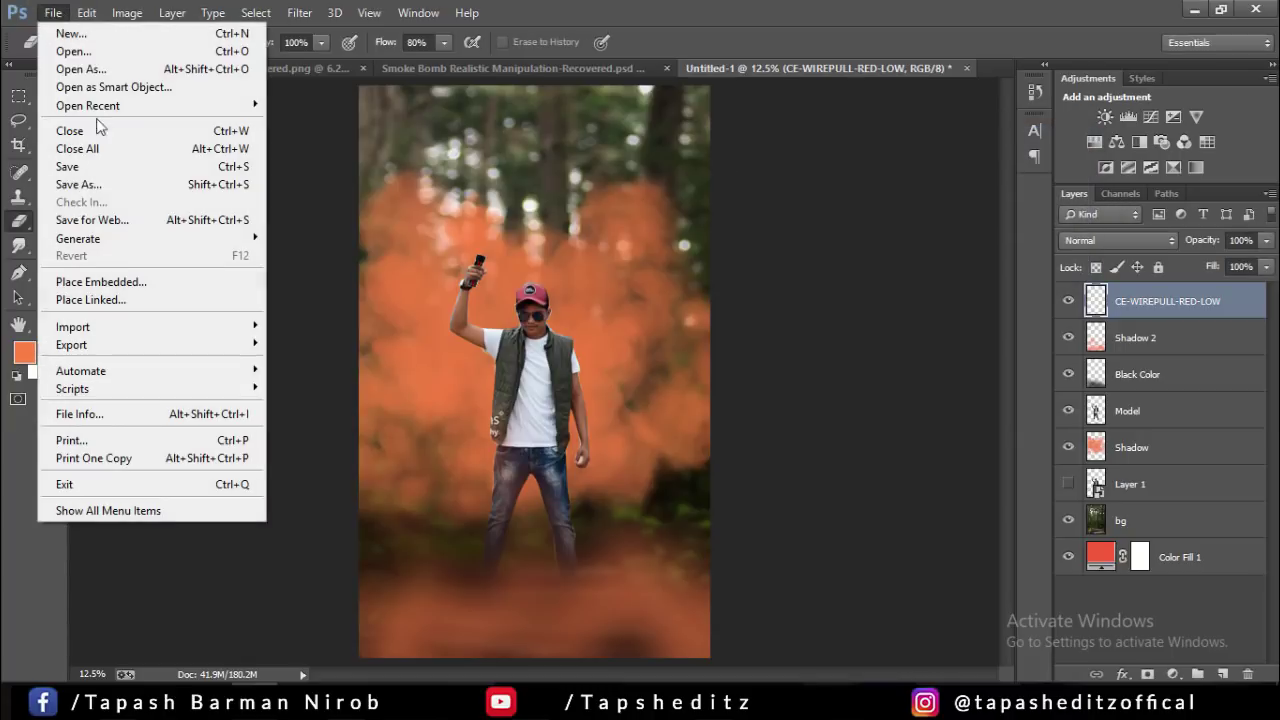
{"action": "left_click", "coordinate": [140, 281]}
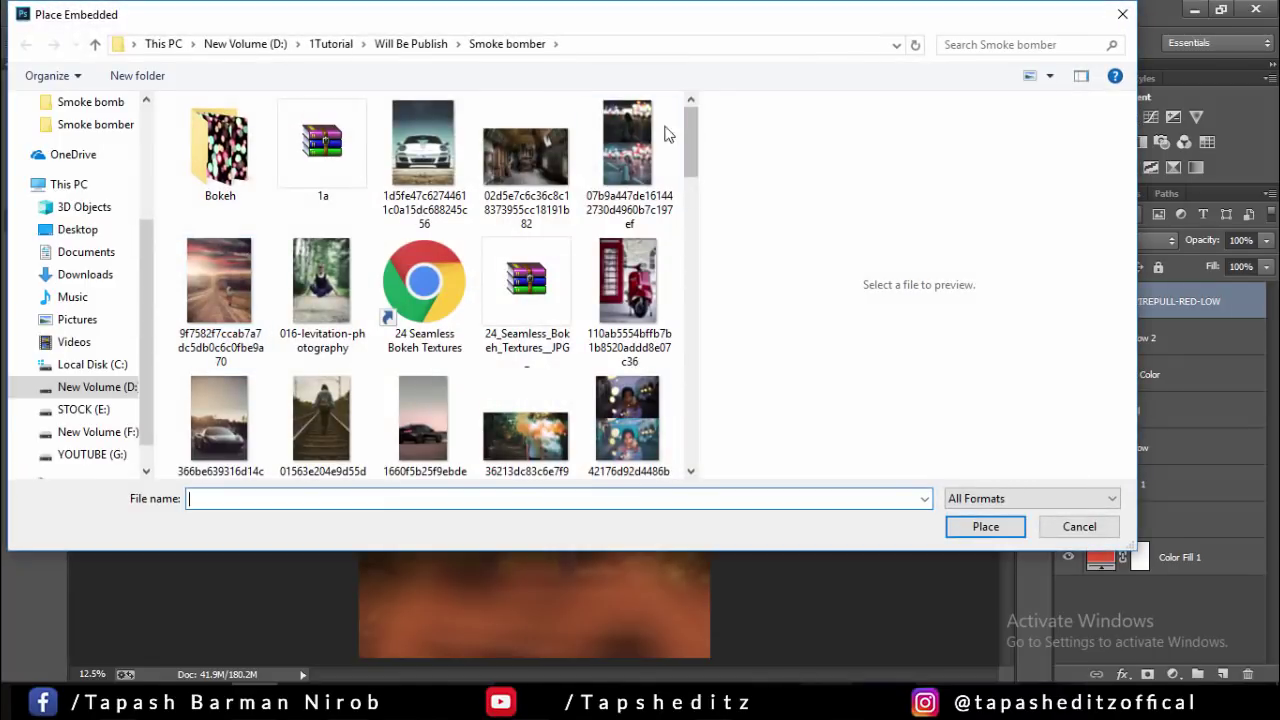
{"action": "left_click", "coordinate": [334, 44]}
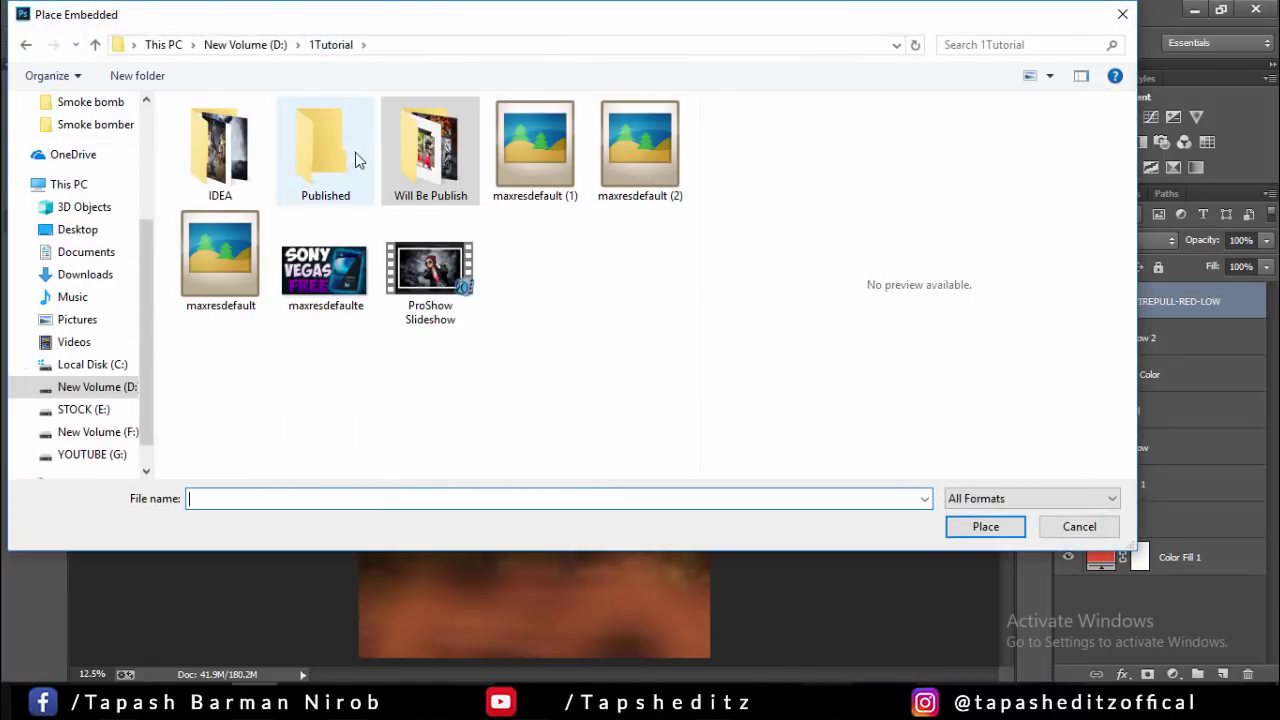
{"action": "double_click", "coordinate": [430, 150]}
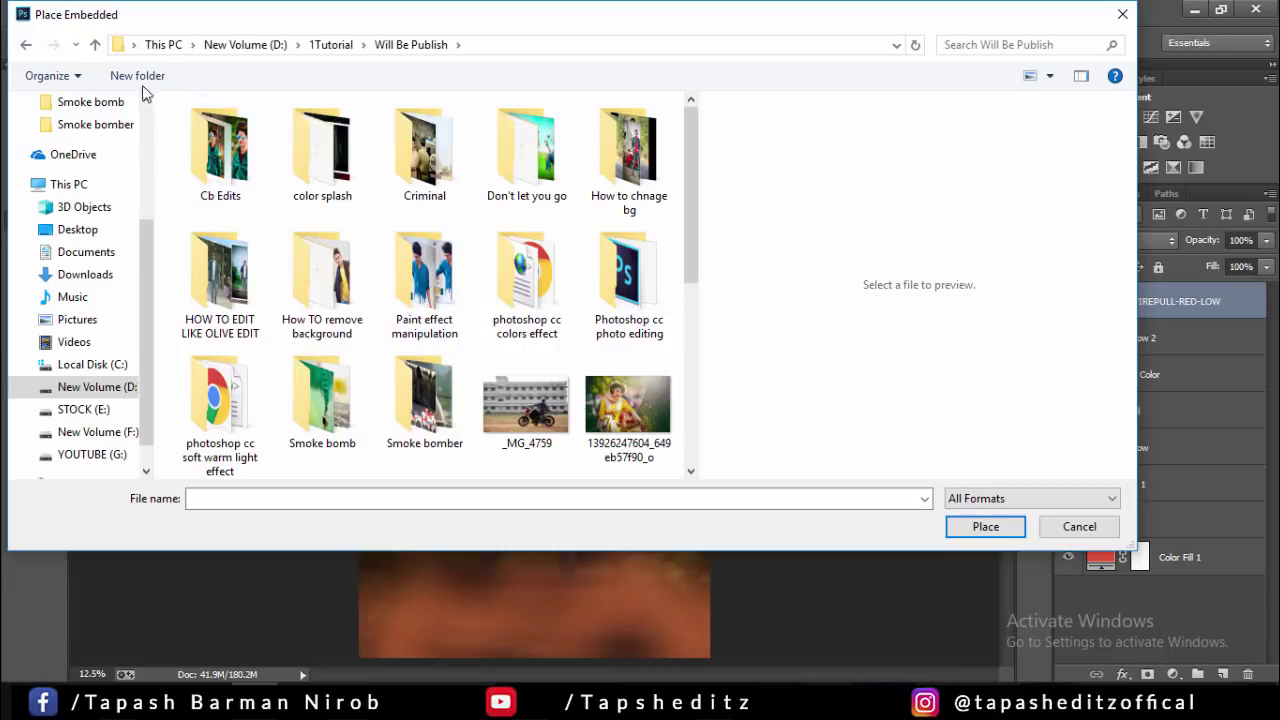
{"action": "scroll", "coordinate": [695, 200], "scroll_direction": "down", "scroll_amount": 1}
{"action": "scroll", "coordinate": [700, 236], "scroll_direction": "down", "scroll_amount": 1}
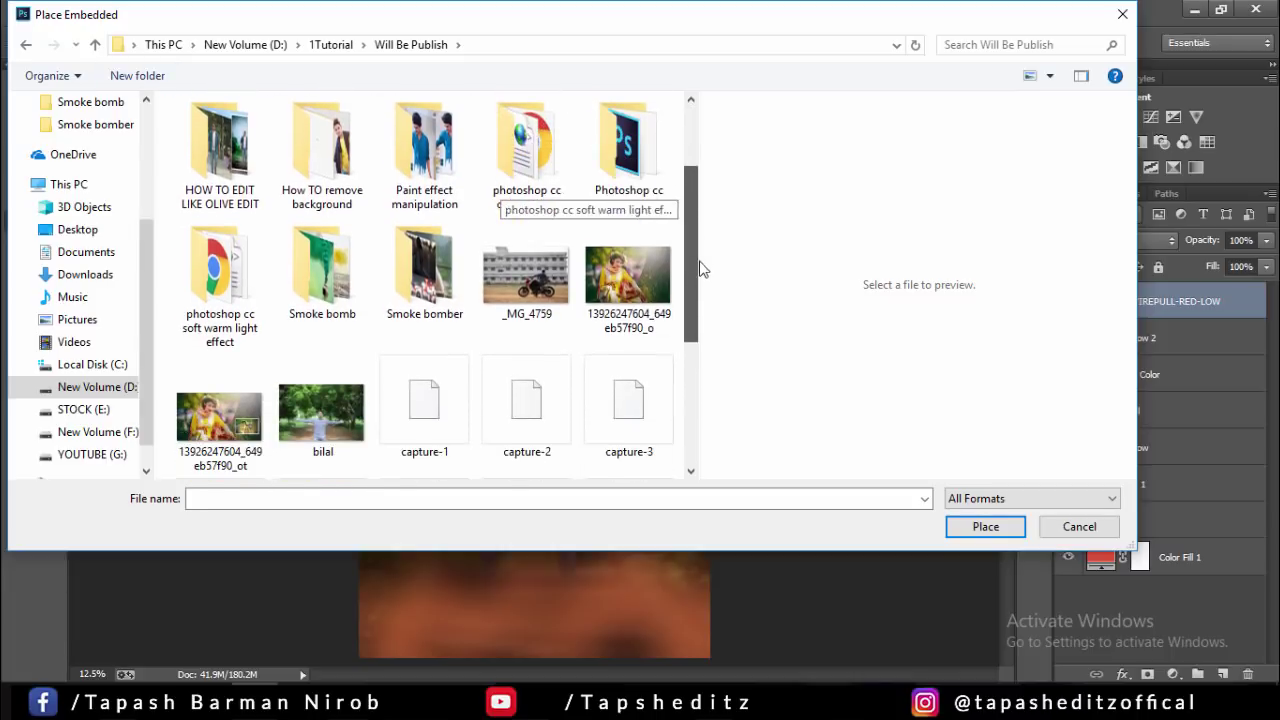
{"action": "double_click", "coordinate": [320, 268]}
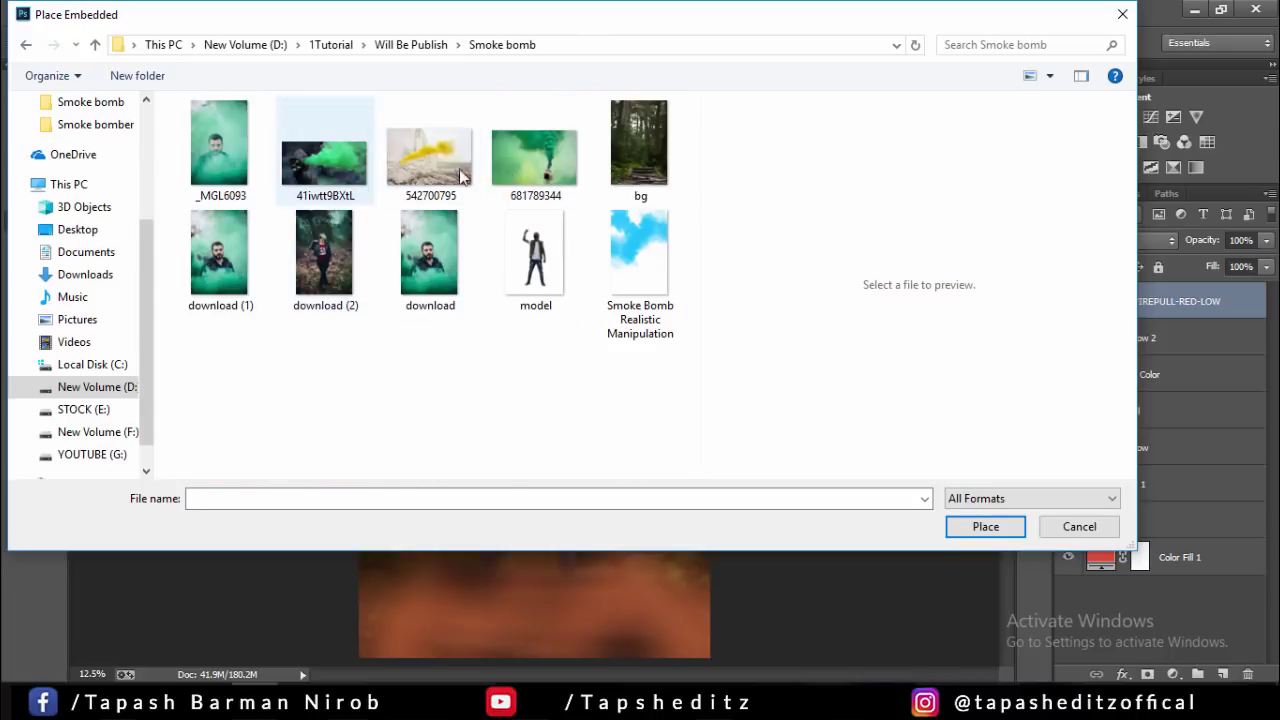
{"action": "left_click", "coordinate": [530, 160]}
{"action": "left_click", "coordinate": [343, 180]}
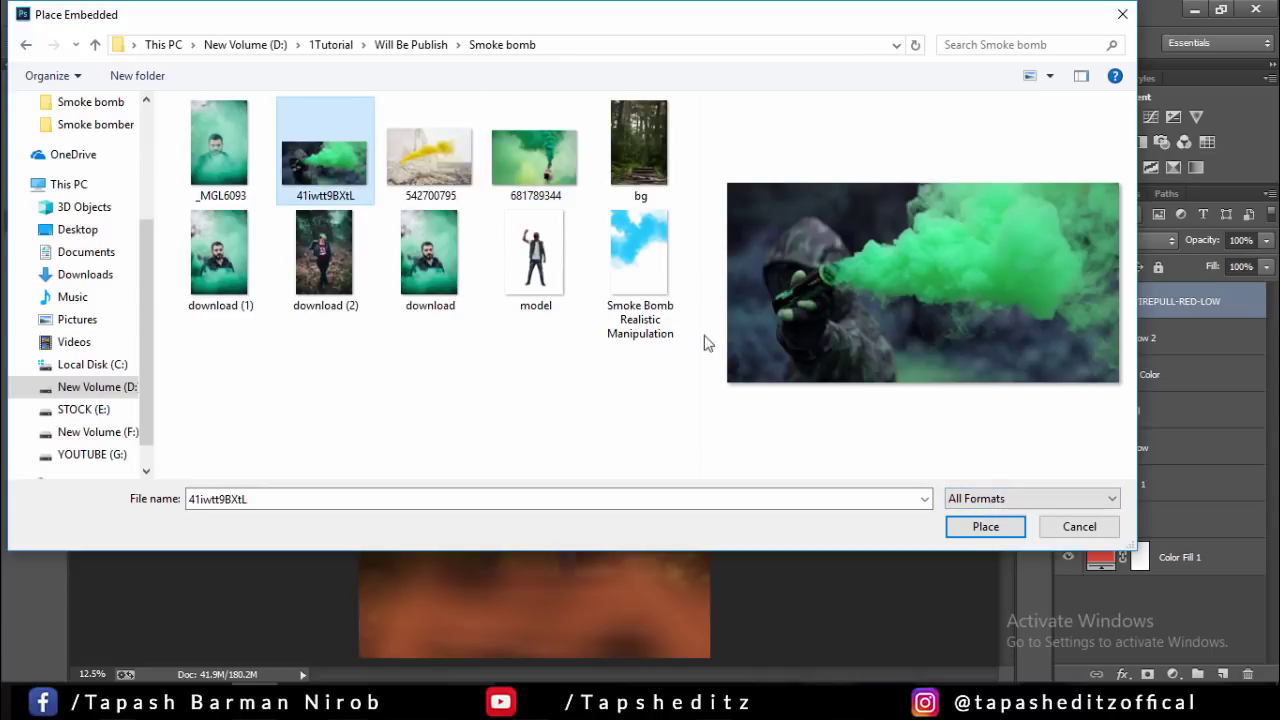
{"action": "left_click", "coordinate": [1002, 530]}
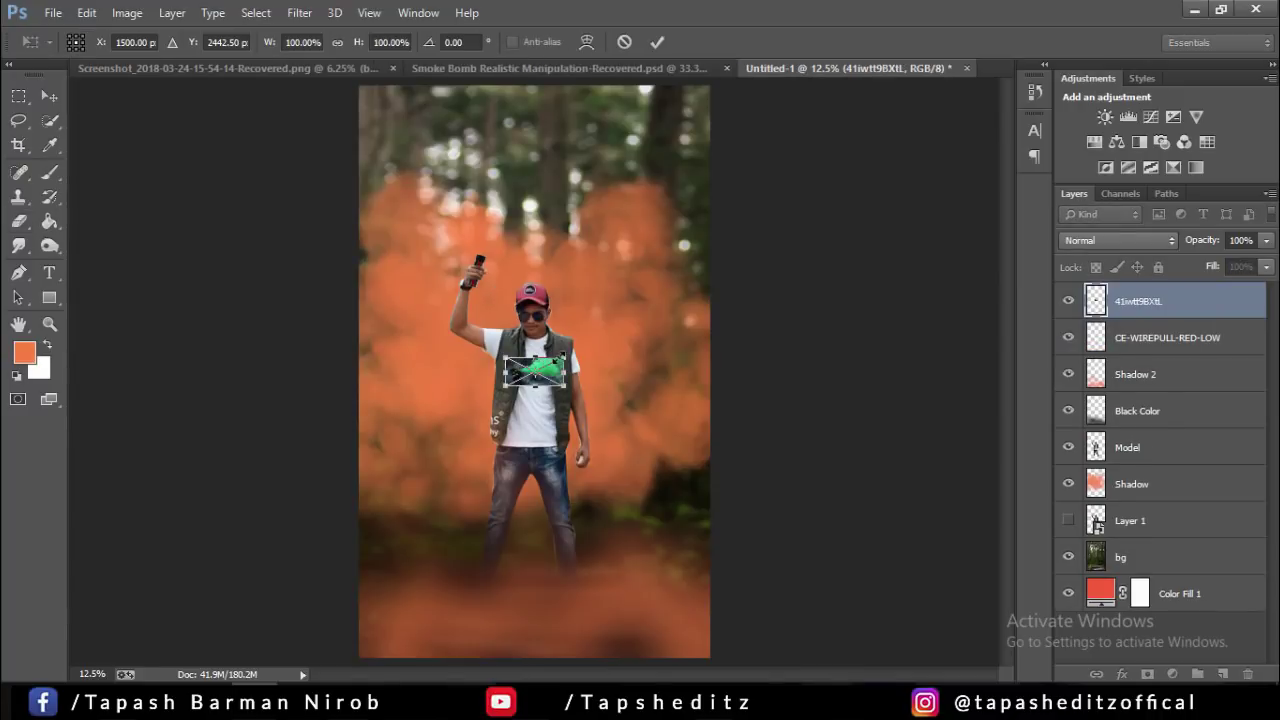
- Enlarge the smoke to canvas width and mask the layer to just the green plume
{"action": "mouse_move", "coordinate": [565, 358]}
{"action": "left_mouse_down"}
{"action": "mouse_move", "coordinate": [652, 278]}
{"action": "mouse_move", "coordinate": [710, 278]}
{"action": "left_mouse_up"}
{"action": "left_click", "coordinate": [657, 42]}
{"action": "key", "text": "e"}
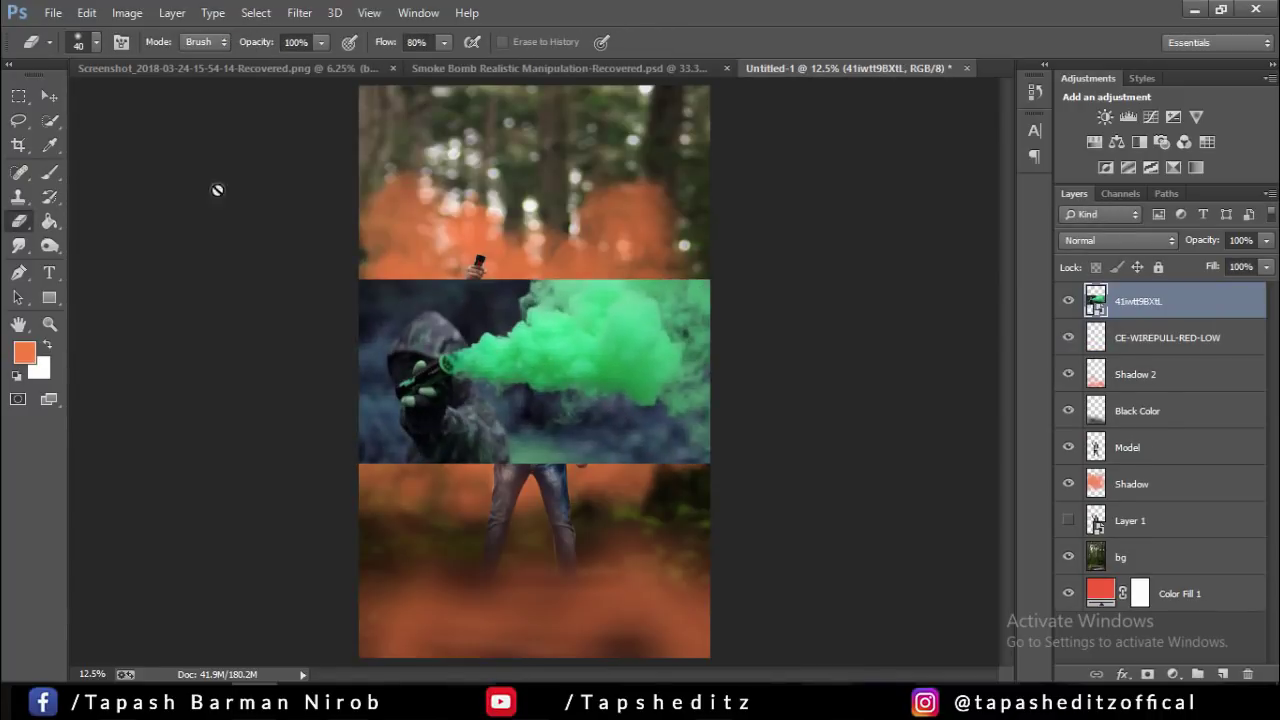
{"action": "left_click", "coordinate": [50, 121]}
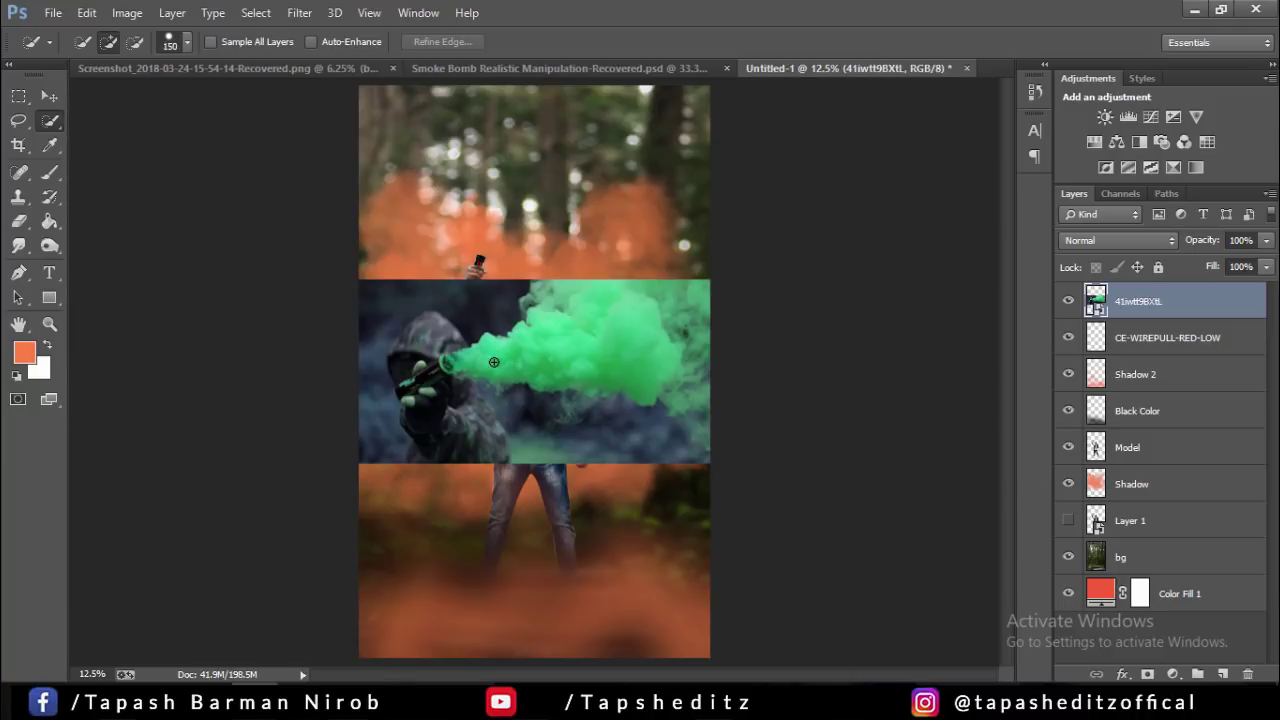
{"action": "left_click_drag", "start_coordinate": [477, 360], "coordinate": [615, 365]}
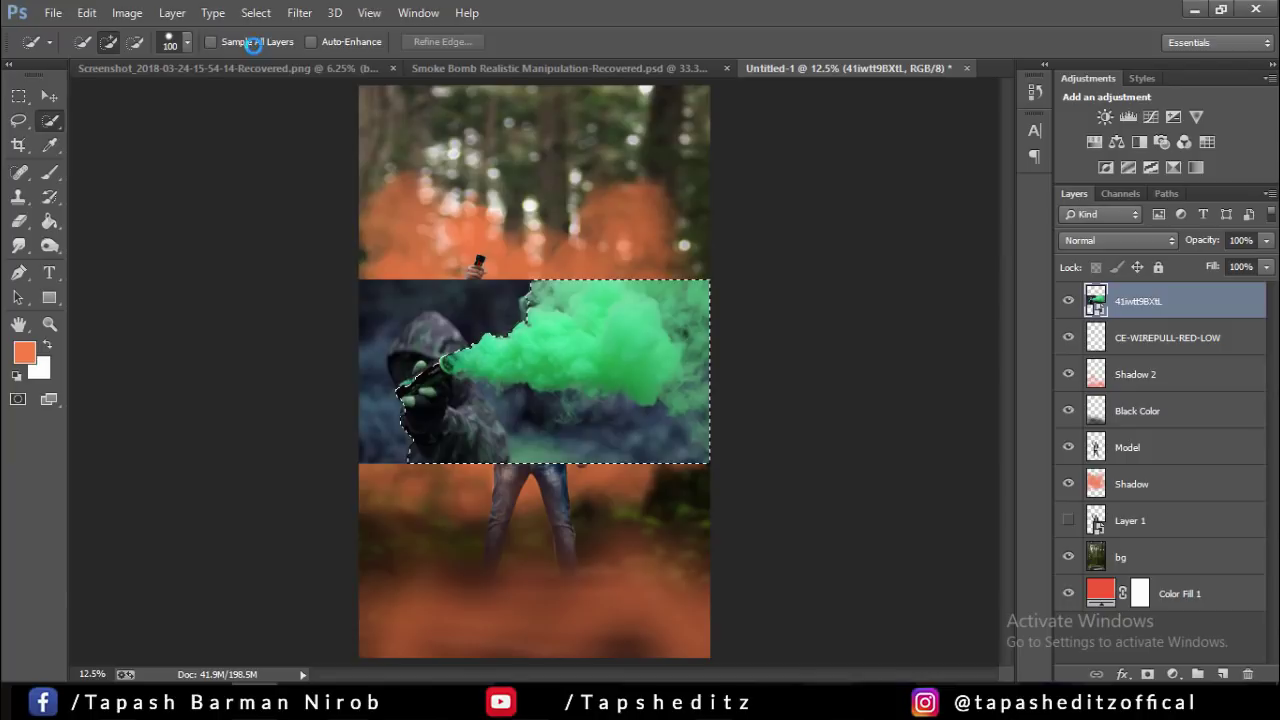
{"action": "left_click", "coordinate": [135, 41]}
{"action": "left_click_drag", "start_coordinate": [430, 437], "coordinate": [691, 430]}
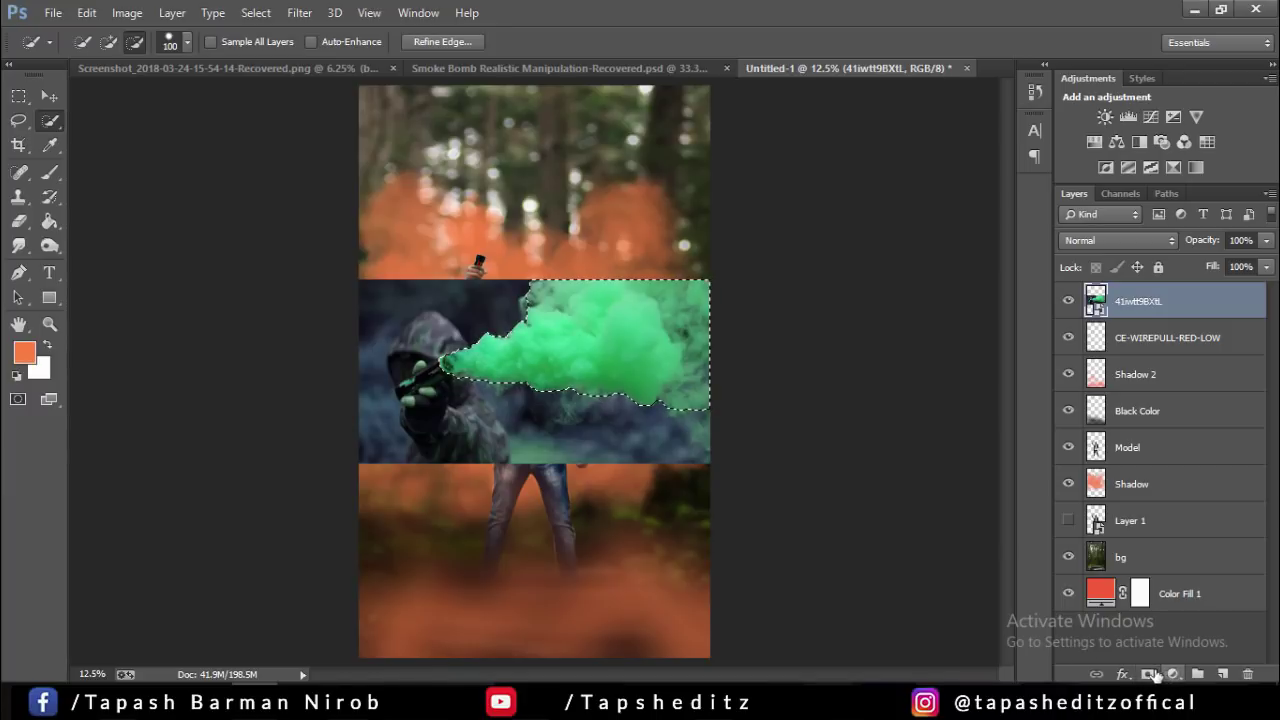
{"action": "left_click", "coordinate": [1147, 674]}
- Refine the mask edges across the chest, arm and lower plume, and apply
{"action": "right_click", "coordinate": [1131, 306]}
{"action": "left_click", "coordinate": [1081, 456]}
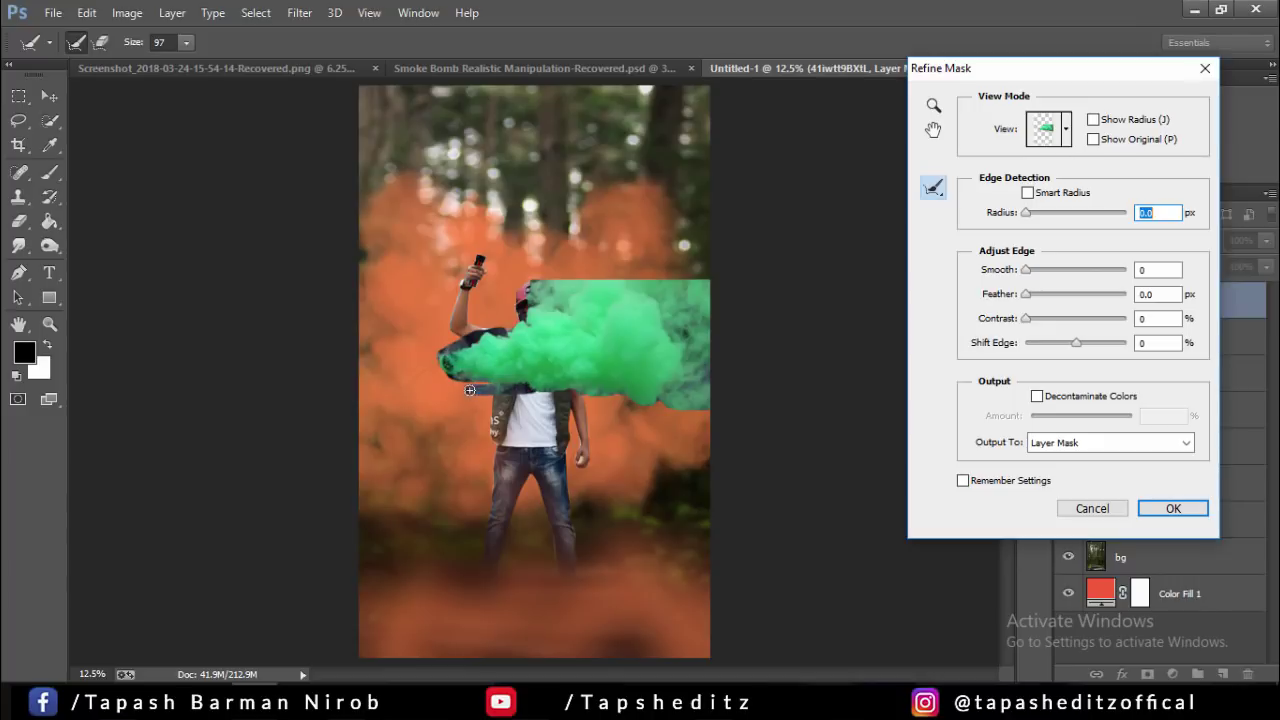
{"action": "left_click_drag", "start_coordinate": [526, 382], "coordinate": [525, 400]}
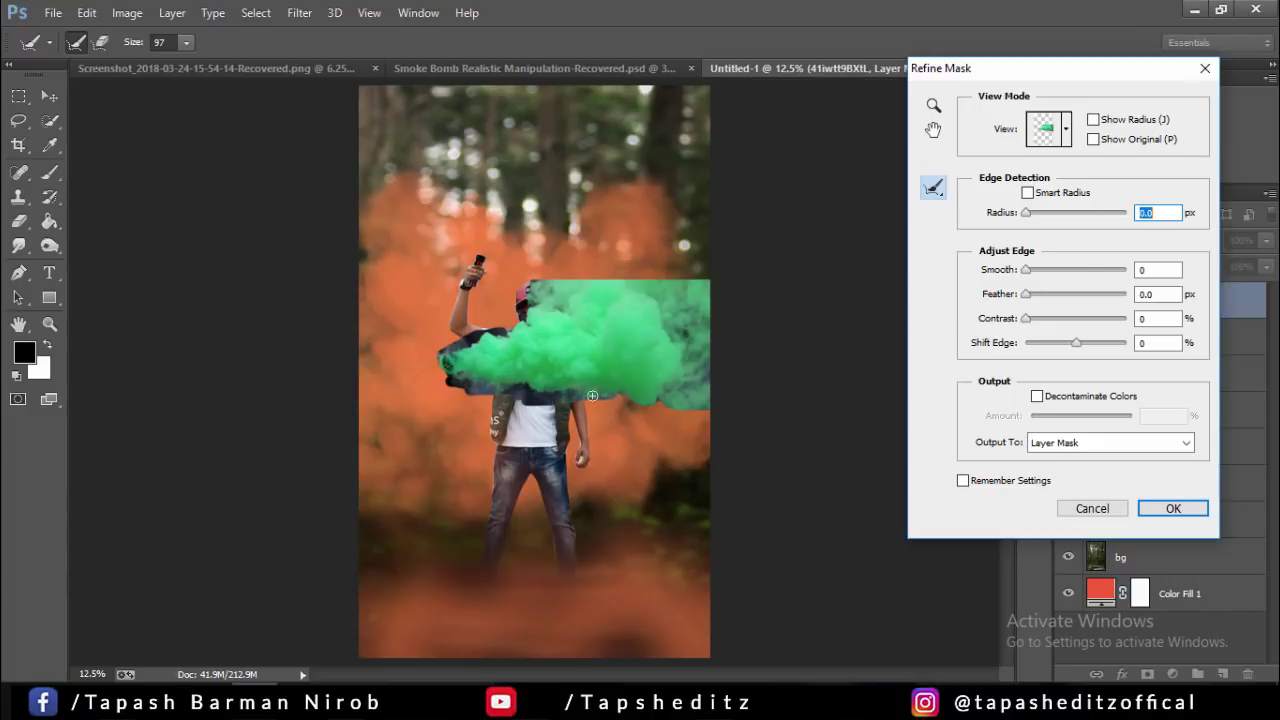
{"action": "left_click_drag", "start_coordinate": [505, 336], "coordinate": [524, 322]}
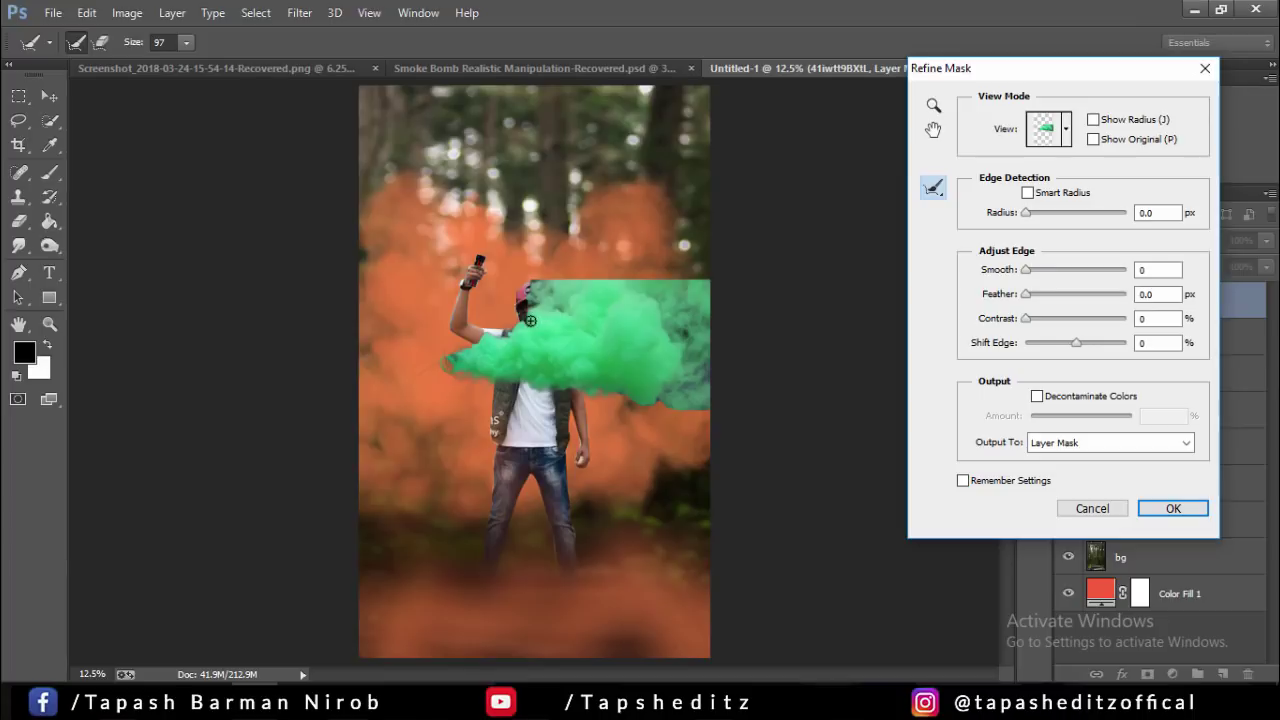
{"action": "left_click_drag", "start_coordinate": [666, 397], "coordinate": [638, 402]}
{"action": "left_click", "coordinate": [1185, 512]}
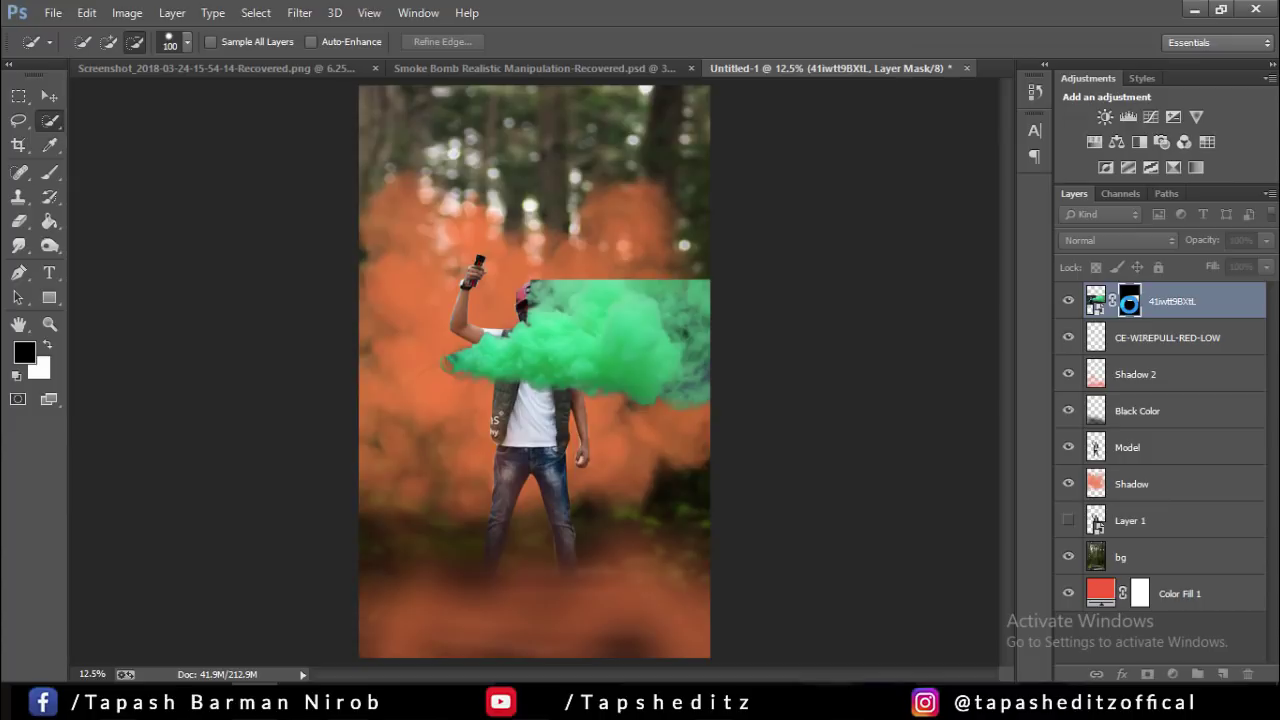
- Rasterize the green smoke layer and apply its layer mask permanently
{"action": "right_click", "coordinate": [1180, 301]}
{"action": "left_click", "coordinate": [899, 283]}
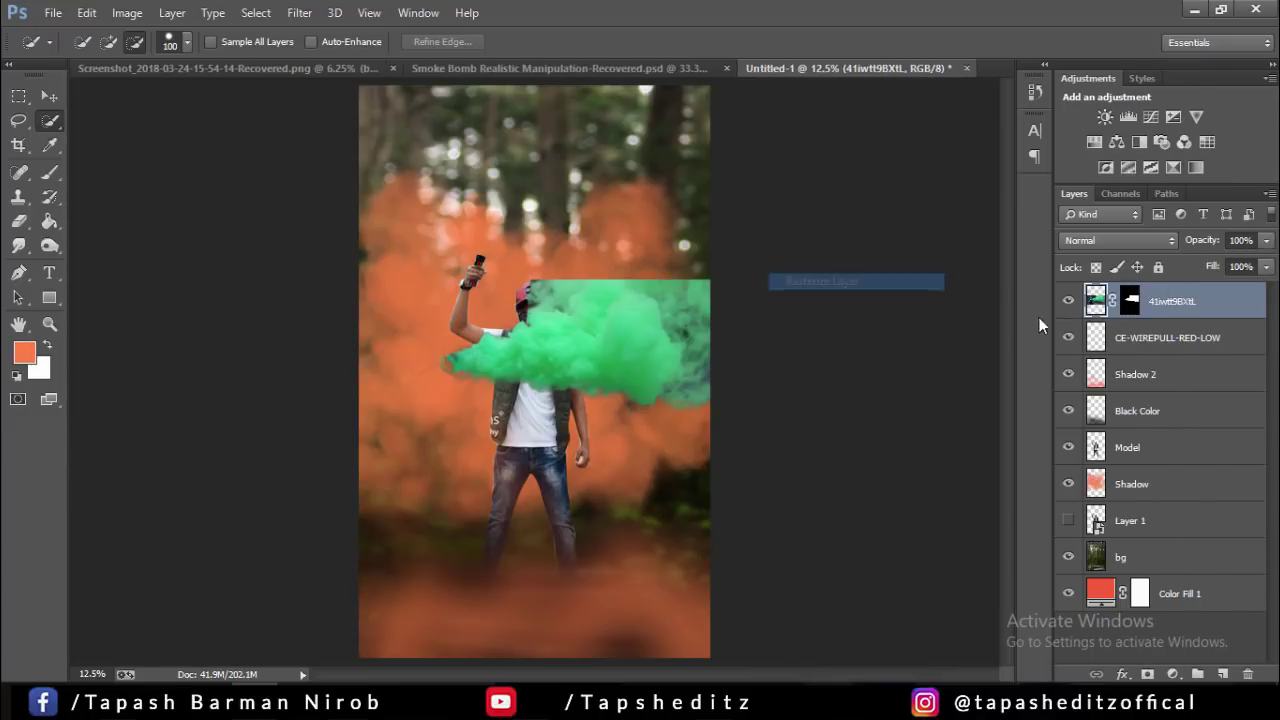
{"action": "right_click", "coordinate": [1133, 304]}
{"action": "left_click", "coordinate": [1141, 360]}
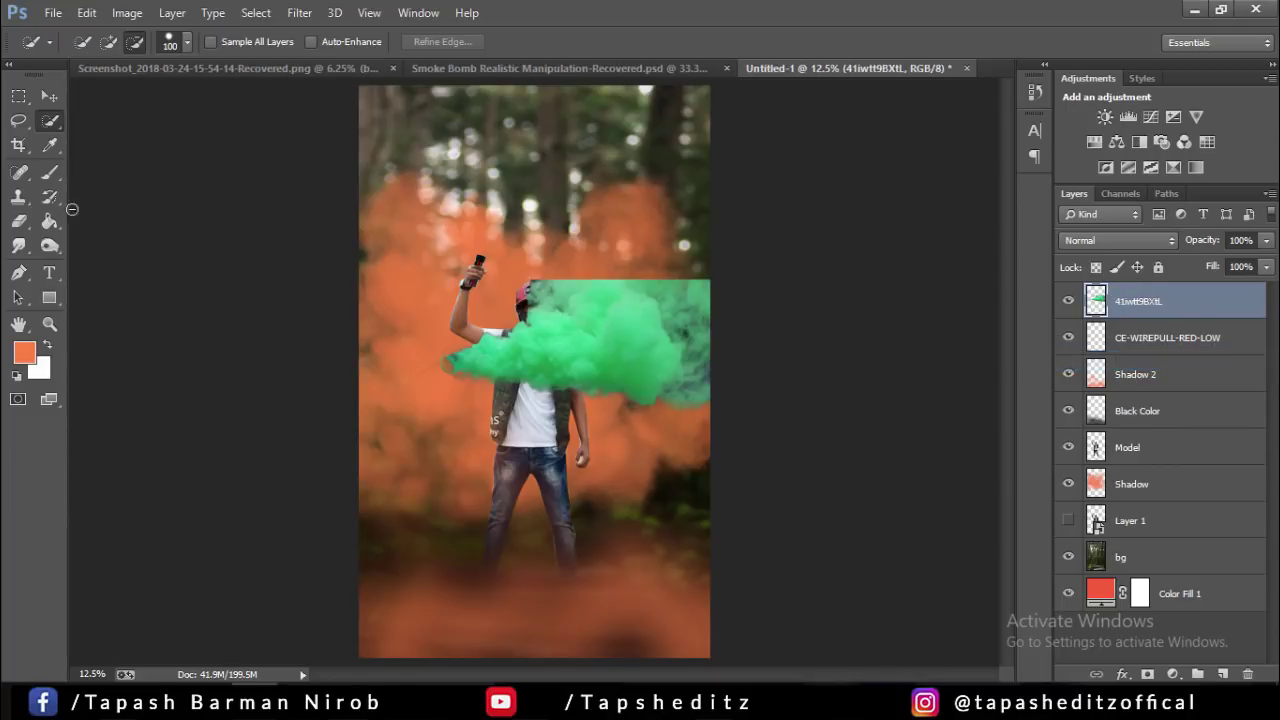
- Erase the green smoke covering the man's cap with a 600 px eraser
{"action": "left_click", "coordinate": [20, 226]}
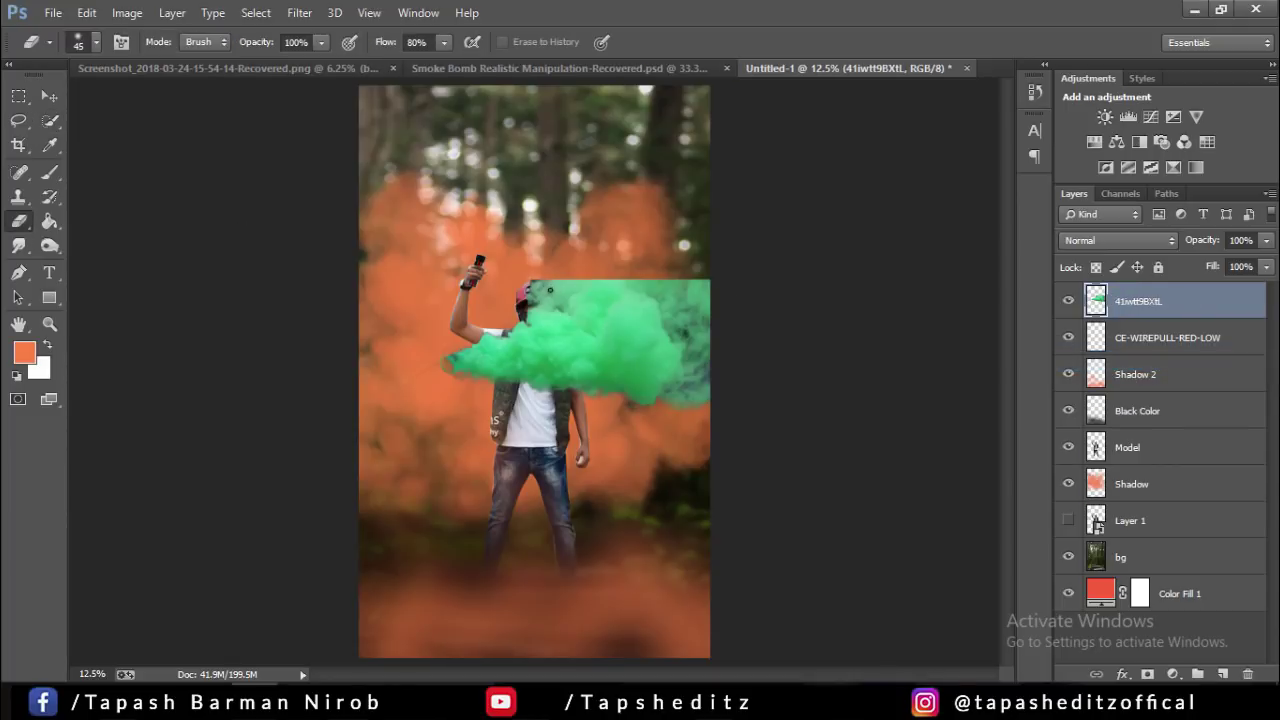
{"action": "key", "text": "bracketright"}
{"action": "key", "text": "bracketright"}
{"action": "key", "text": "bracketright"}
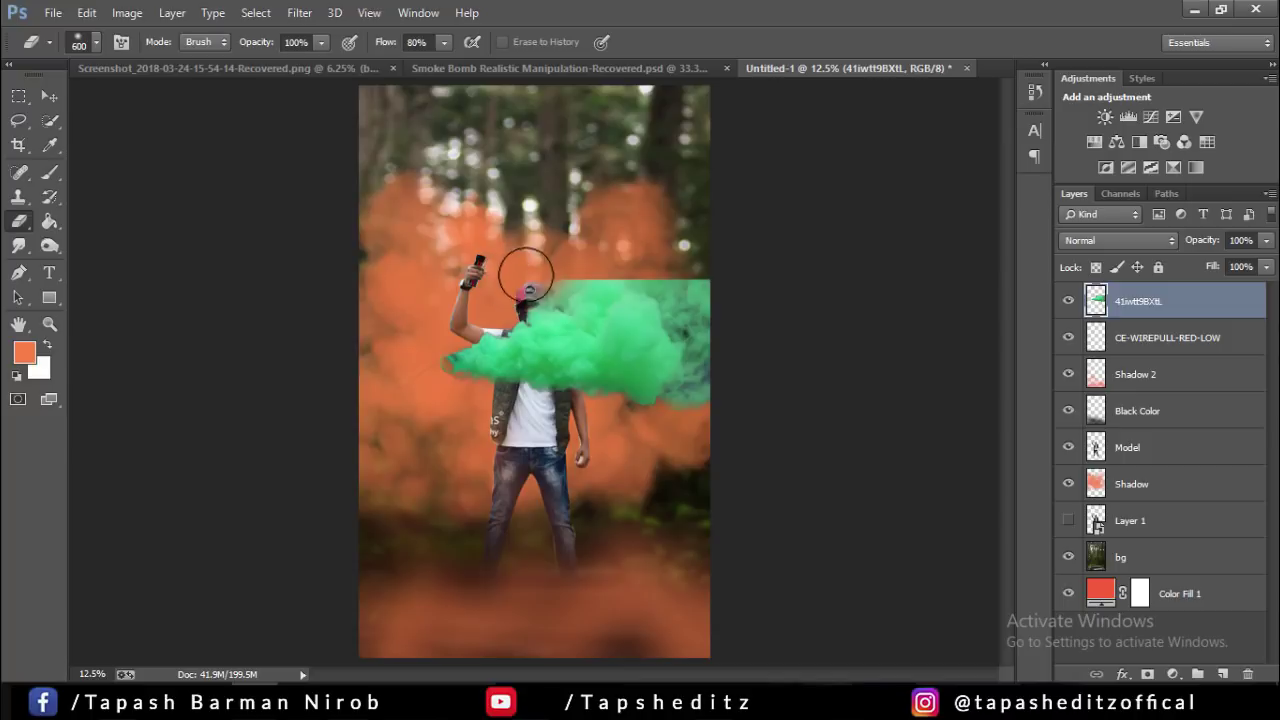
{"action": "mouse_move", "coordinate": [514, 286]}
{"action": "left_mouse_down"}
{"action": "mouse_move", "coordinate": [561, 265]}
{"action": "mouse_move", "coordinate": [663, 257]}
{"action": "mouse_move", "coordinate": [686, 300]}
{"action": "mouse_move", "coordinate": [750, 345]}
{"action": "left_mouse_up"}
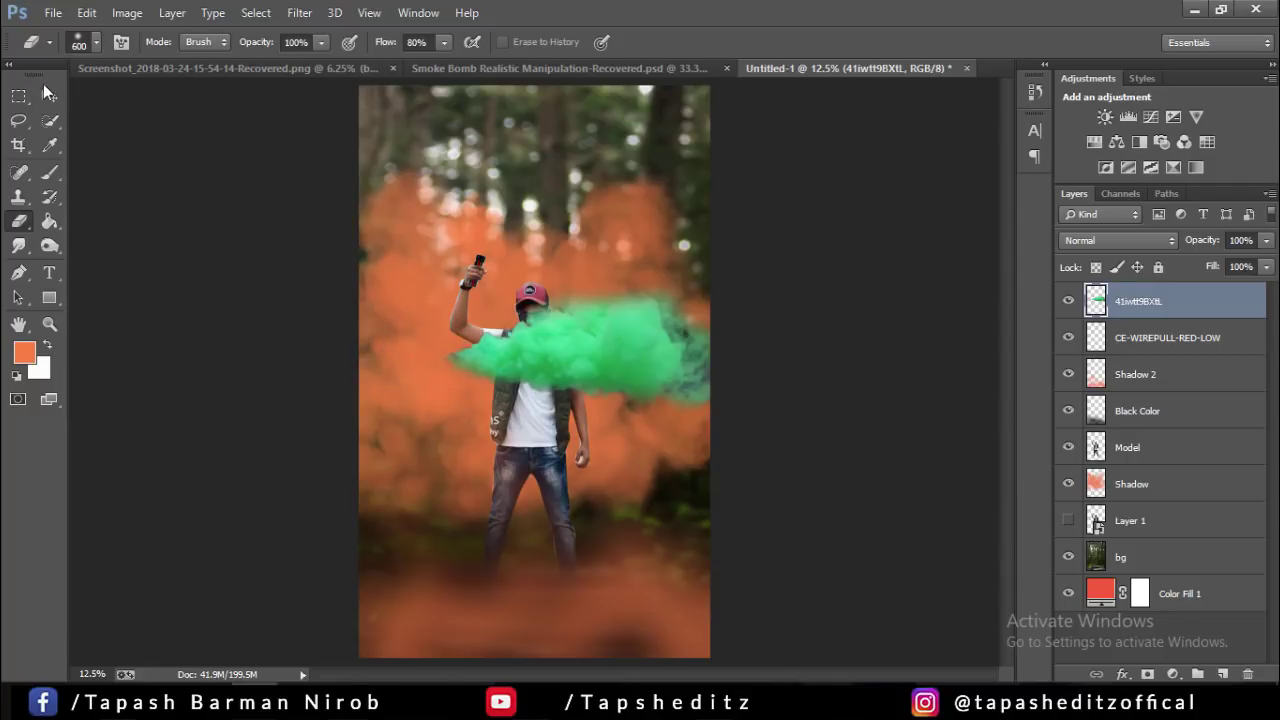
{"action": "left_click", "coordinate": [47, 93]}
- Scale the smoke to about 42%, rotate it -52.33° onto the grenade, and erase its top-right tip
{"action": "key", "text": "ctrl+t"}
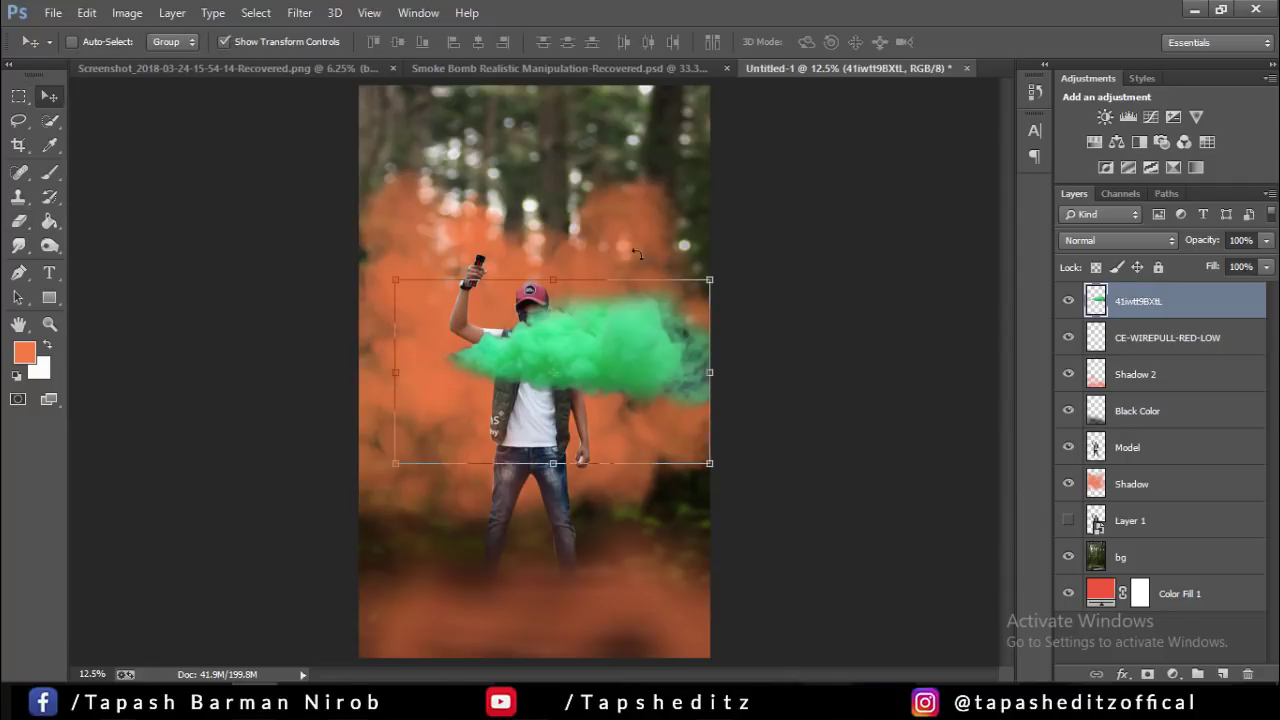
{"action": "mouse_move", "coordinate": [712, 466]}
{"action": "left_mouse_down"}
{"action": "mouse_move", "coordinate": [720, 302]}
{"action": "mouse_move", "coordinate": [622, 341]}
{"action": "mouse_move", "coordinate": [548, 217]}
{"action": "left_mouse_up"}
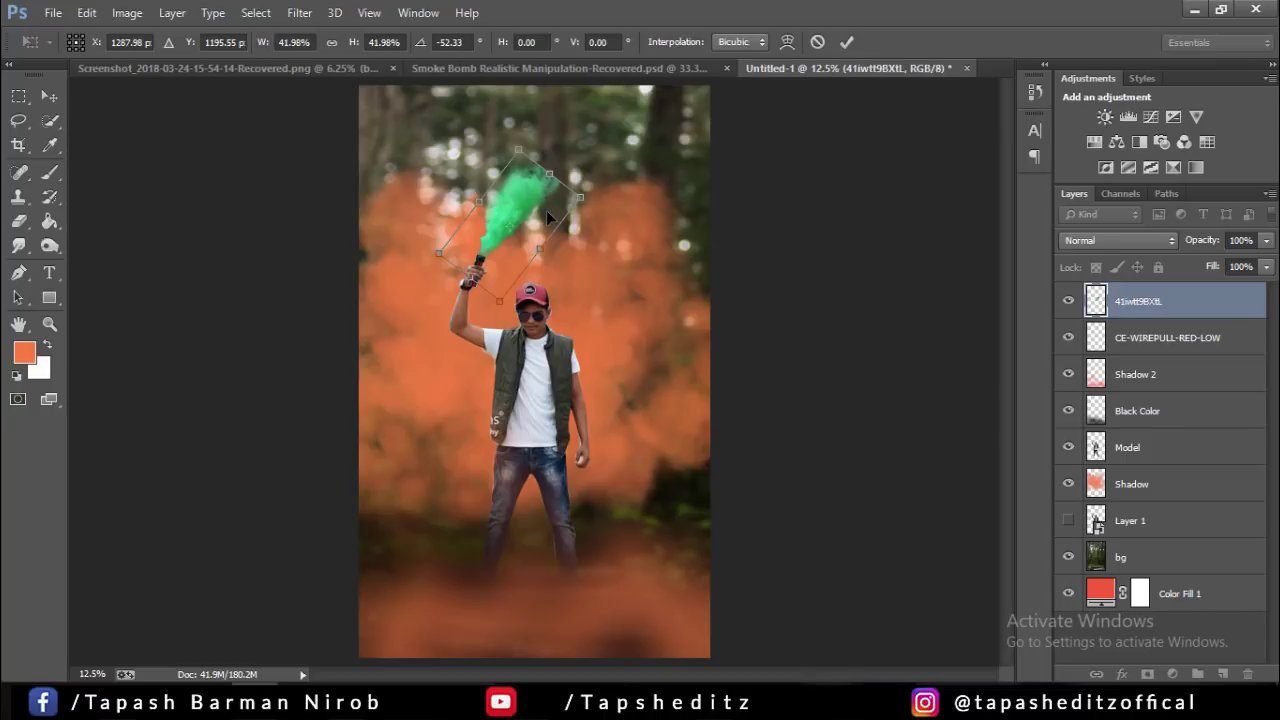
{"action": "left_click", "coordinate": [846, 42]}
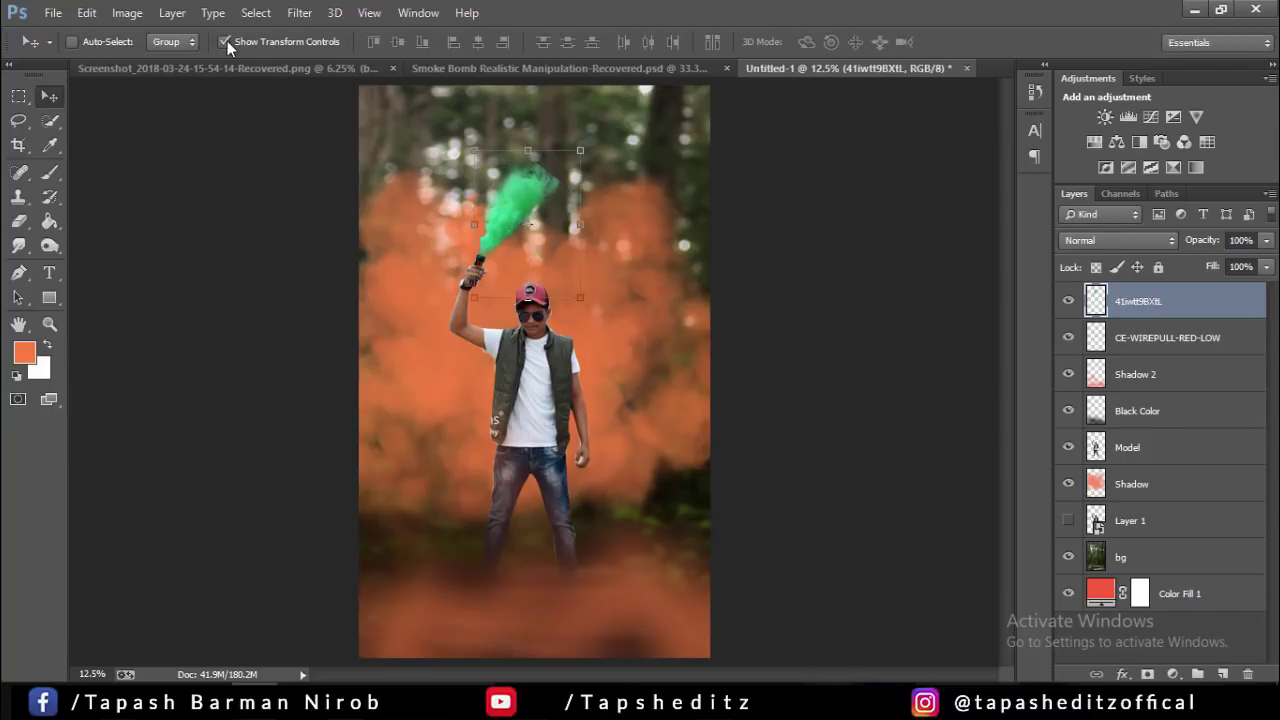
{"action": "left_click", "coordinate": [18, 221]}
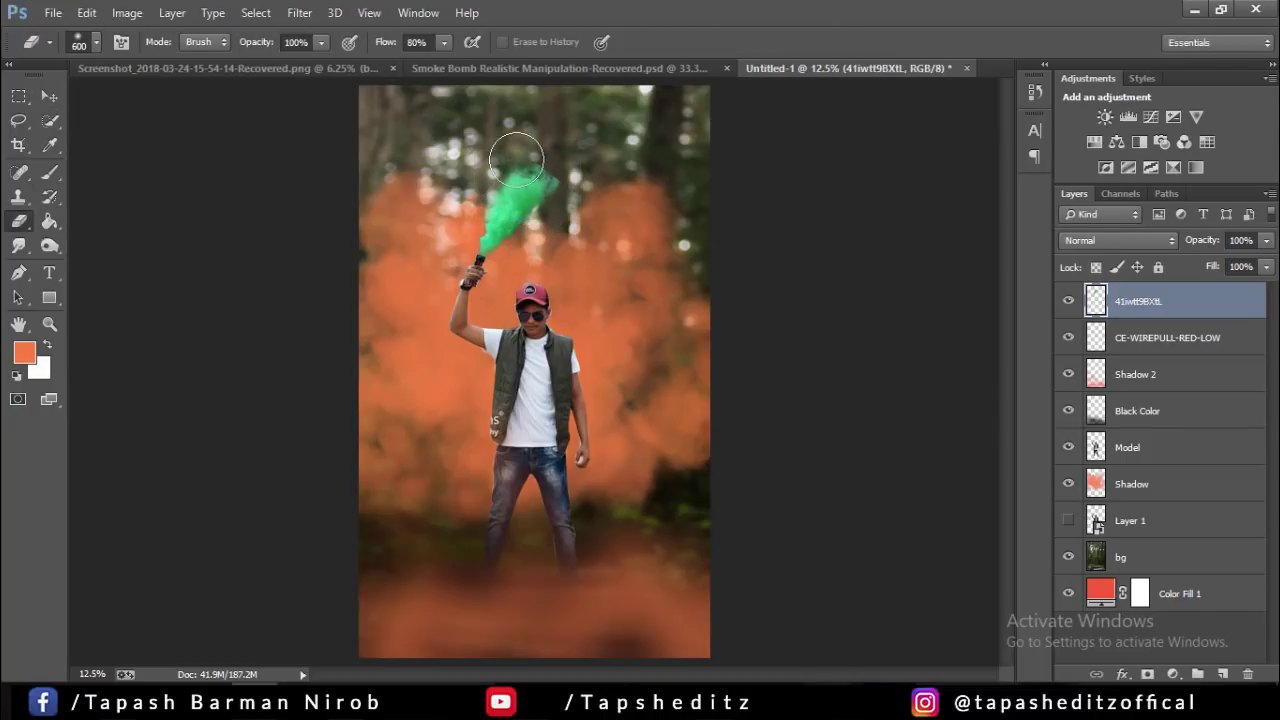
{"action": "left_click_drag", "start_coordinate": [566, 143], "coordinate": [563, 145]}
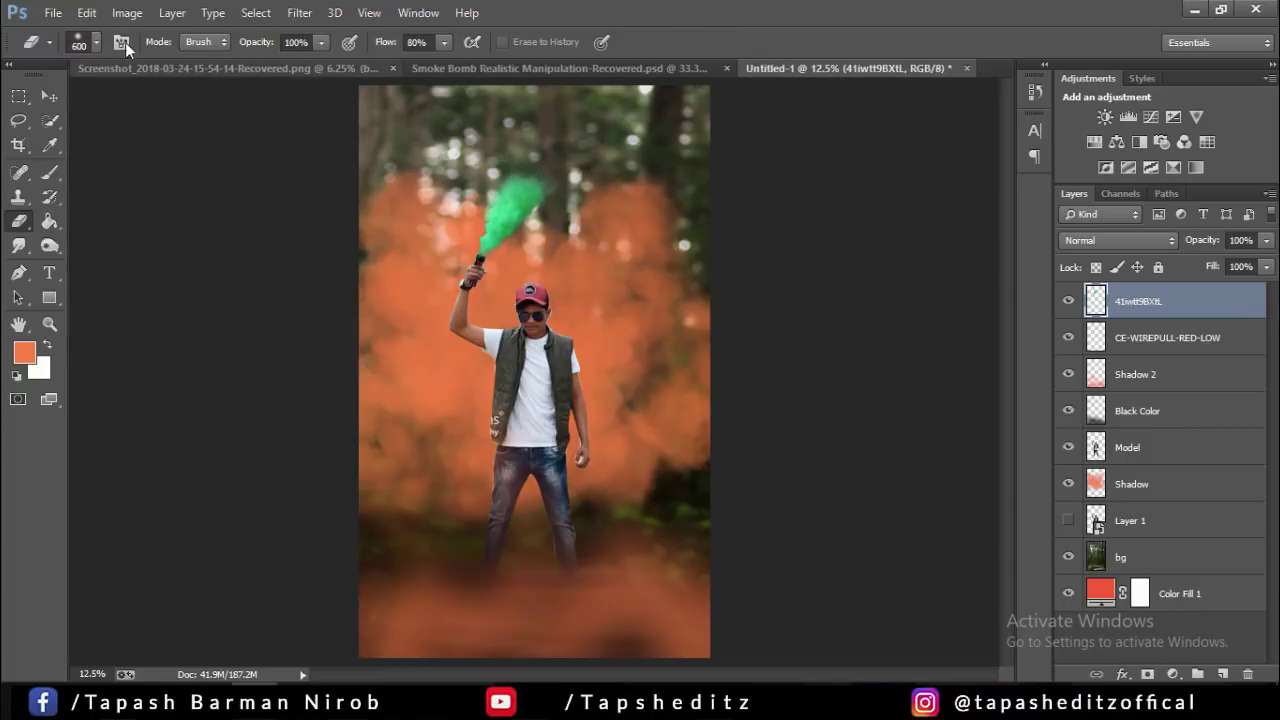
{"action": "left_click", "coordinate": [127, 12]}
- Recolour the plume orange with Hue -130, Saturation +8 and Lightness -9
{"action": "mouse_move", "coordinate": [474, 117]}
{"action": "left_click", "coordinate": [475, 157]}
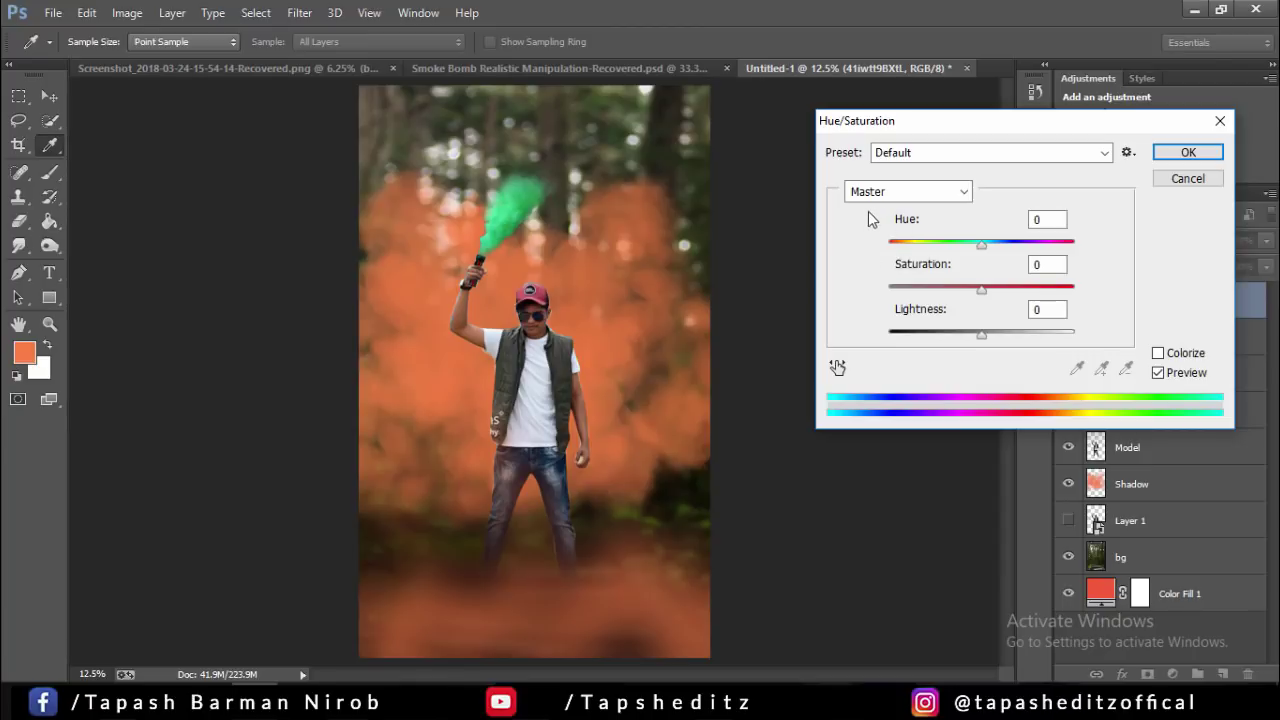
{"action": "left_click", "coordinate": [837, 366]}
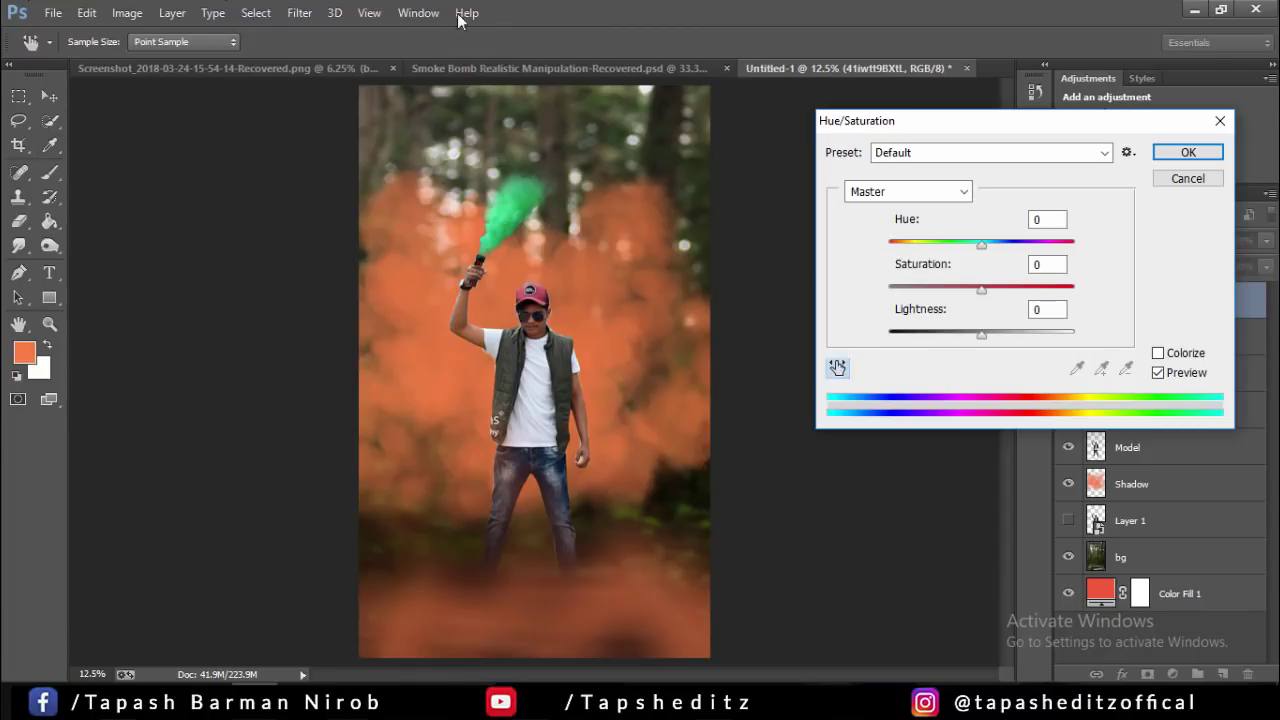
{"action": "left_click_drag", "start_coordinate": [977, 243], "coordinate": [906, 243]}
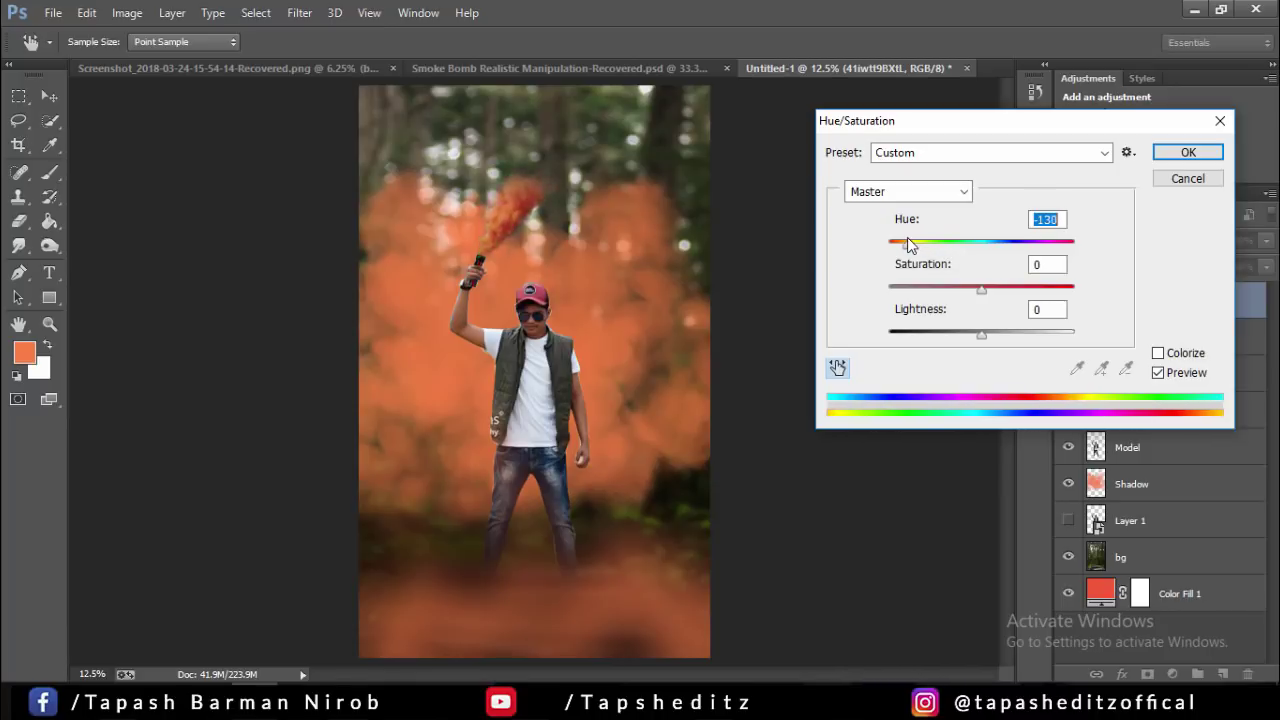
{"action": "mouse_move", "coordinate": [981, 289]}
{"action": "left_mouse_down"}
{"action": "mouse_move", "coordinate": [1016, 289]}
{"action": "mouse_move", "coordinate": [989, 289]}
{"action": "left_mouse_up"}
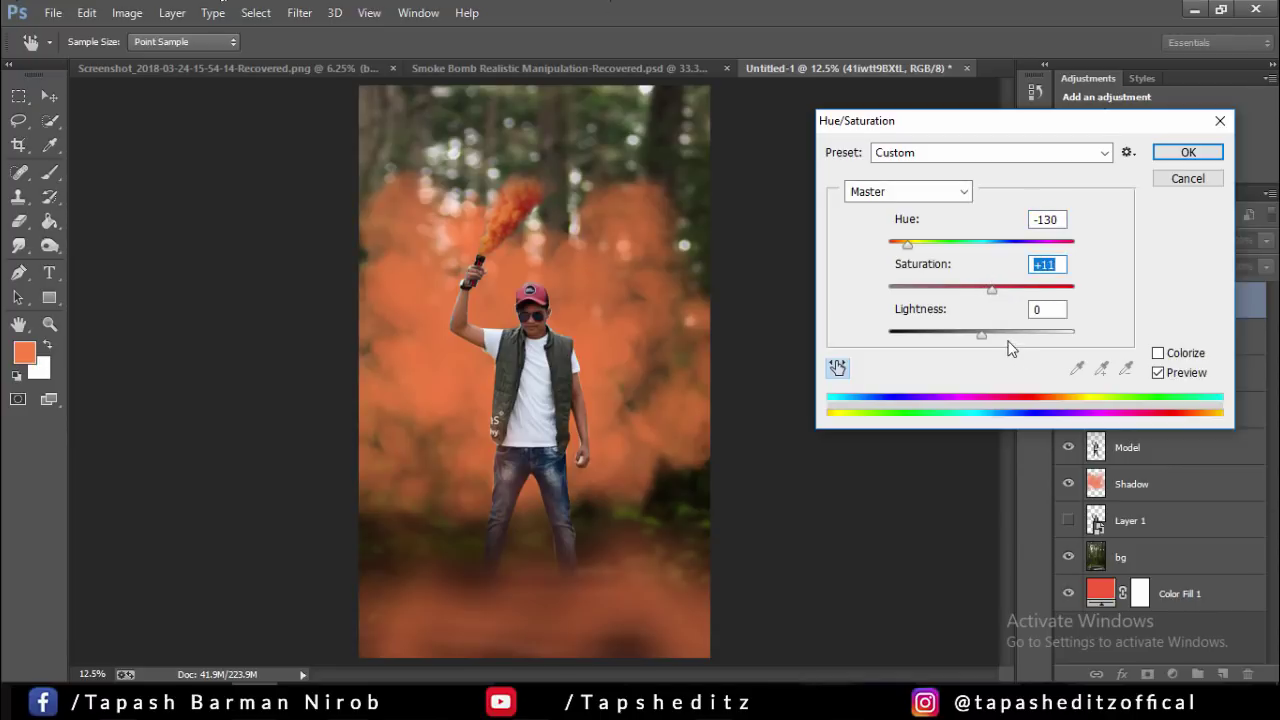
{"action": "left_click_drag", "start_coordinate": [981, 334], "coordinate": [971, 333]}
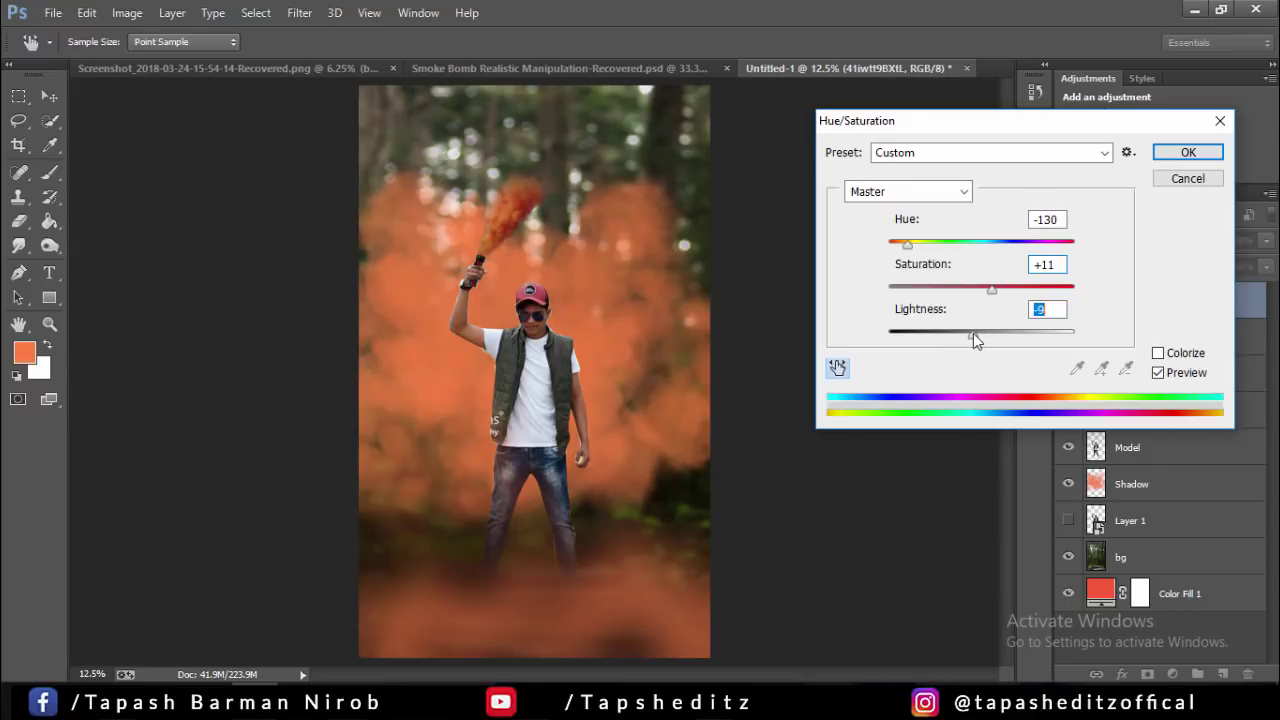
{"action": "left_click_drag", "start_coordinate": [1000, 297], "coordinate": [981, 297]}
{"action": "left_click", "coordinate": [1188, 152]}
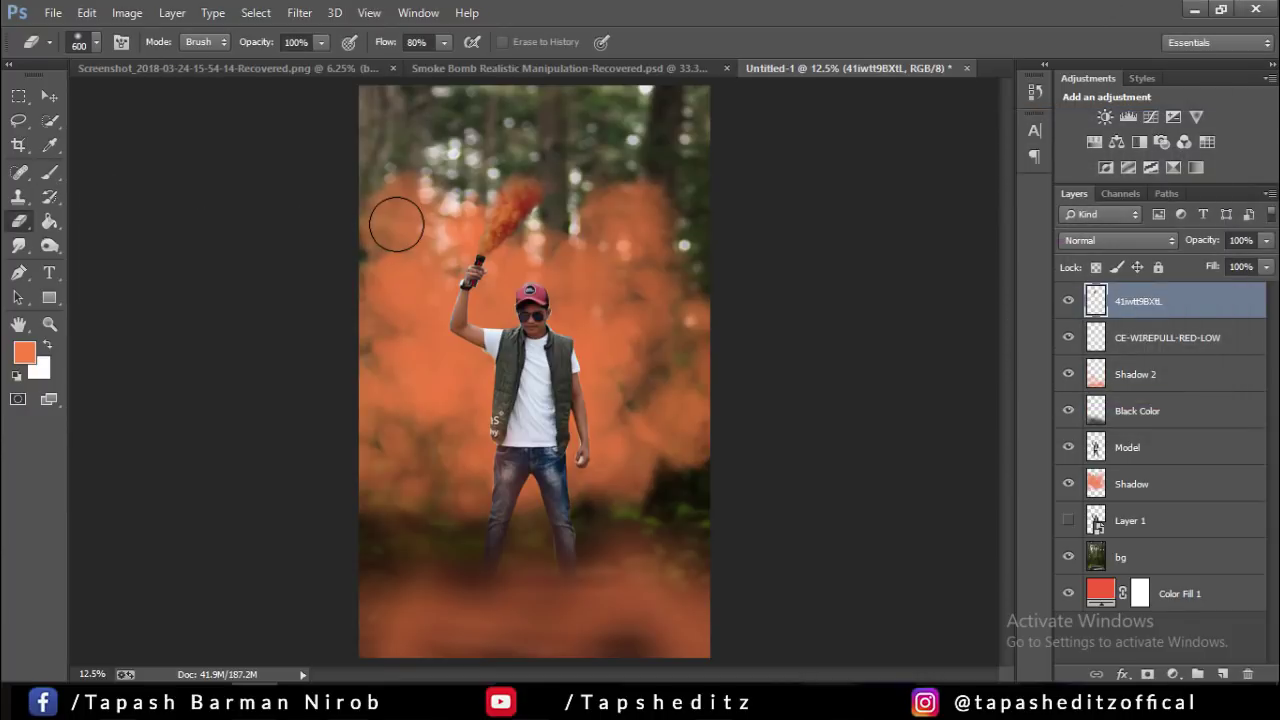
{"action": "key", "text": "bracketleft"}
{"action": "key", "text": "bracketleft"}
{"action": "key", "text": "bracketleft"}
{"action": "key", "text": "bracketleft"}
{"action": "key", "text": "bracketleft"}
{"action": "key", "text": "bracketleft"}
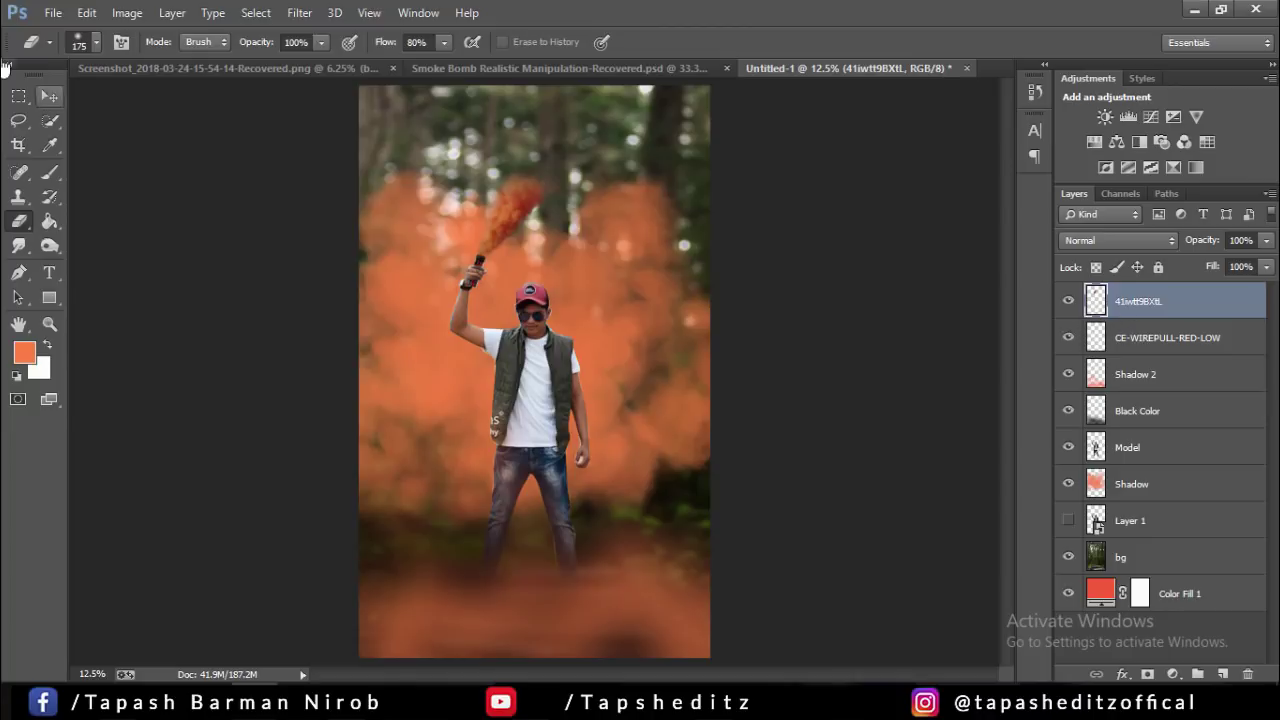
{"action": "left_click", "coordinate": [47, 96]}
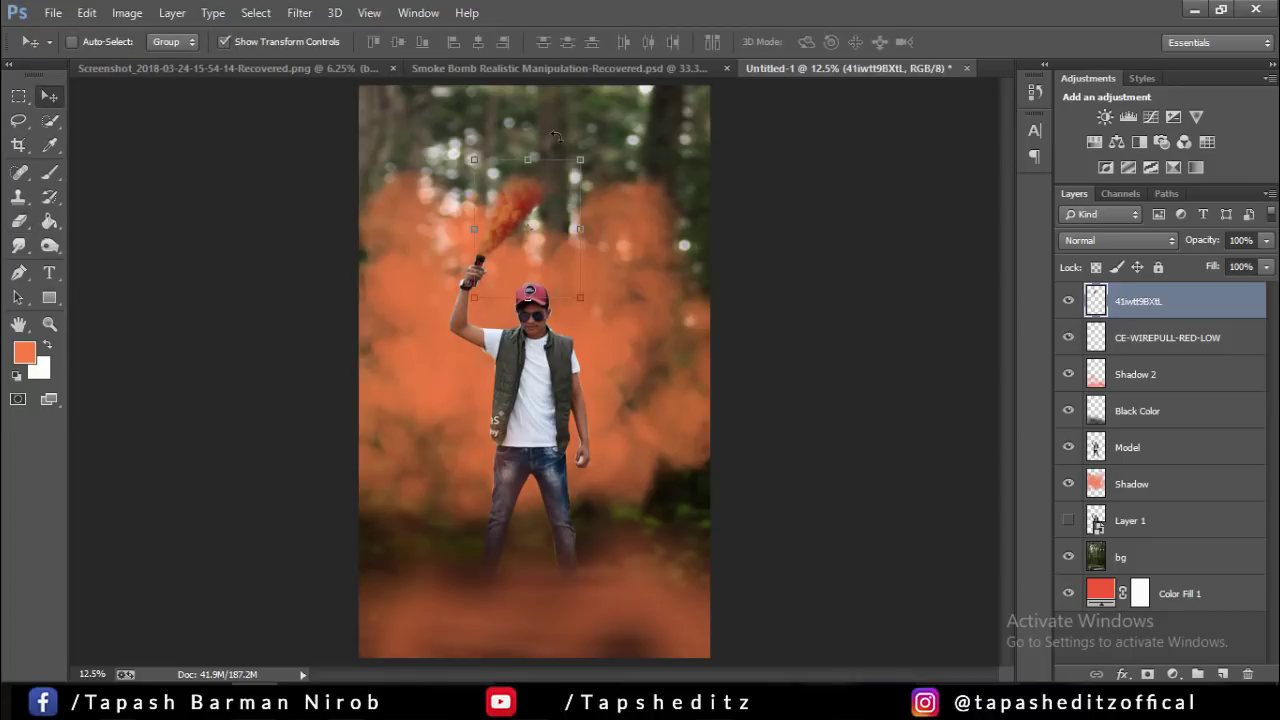
{"action": "mouse_move", "coordinate": [556, 135]}
{"action": "left_mouse_down"}
{"action": "mouse_move", "coordinate": [612, 181]}
{"action": "mouse_move", "coordinate": [580, 235]}
{"action": "left_mouse_up"}
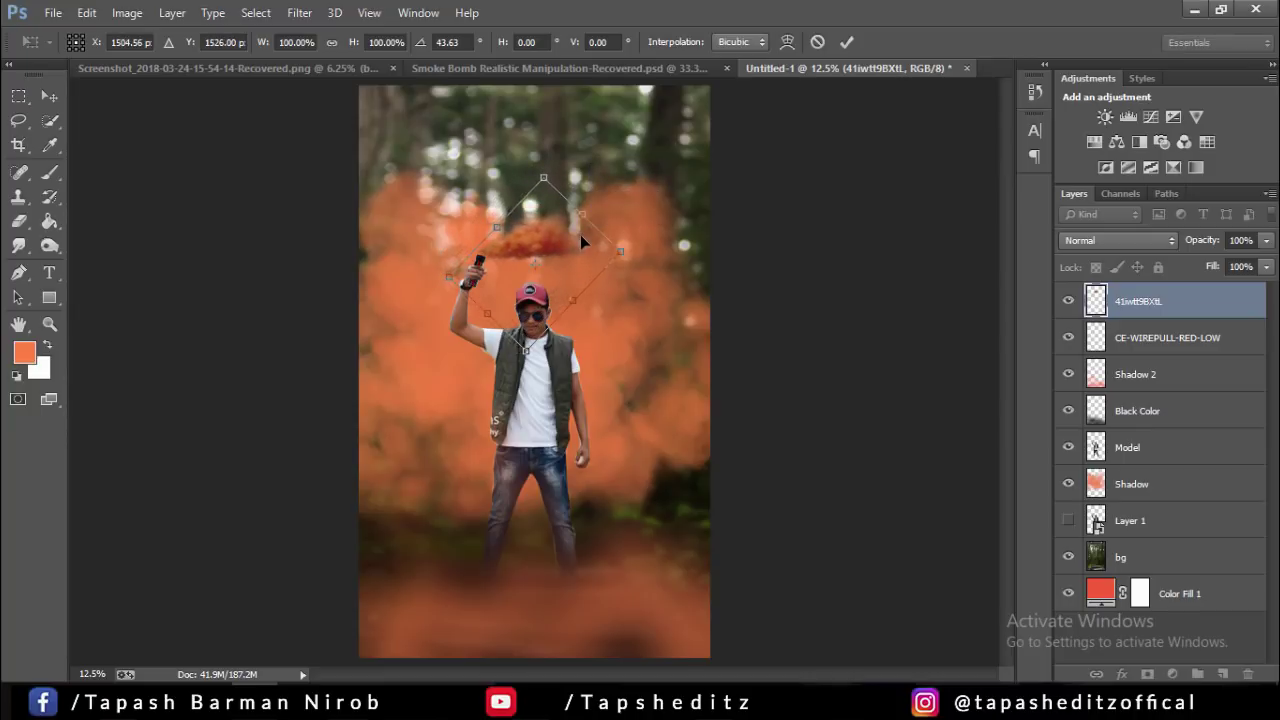
{"action": "left_click", "coordinate": [815, 43]}
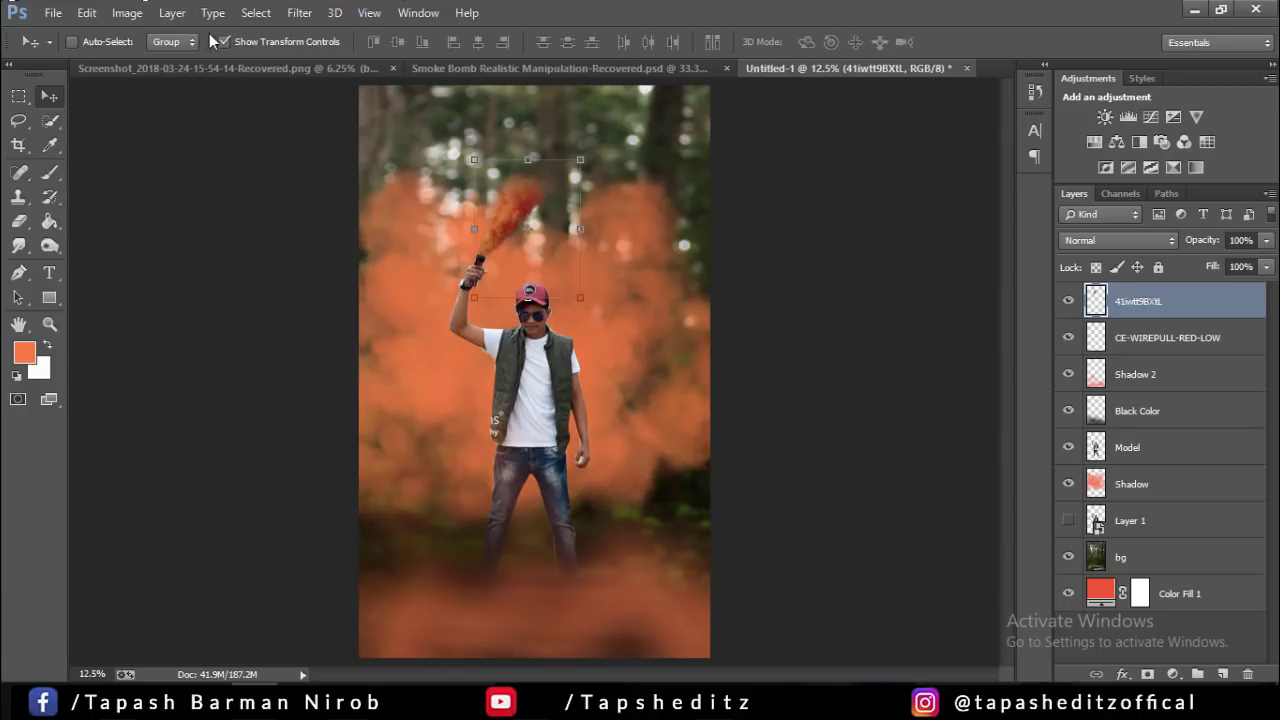
{"action": "key", "text": "ctrl+minus"}
{"action": "key", "text": "ctrl+minus"}
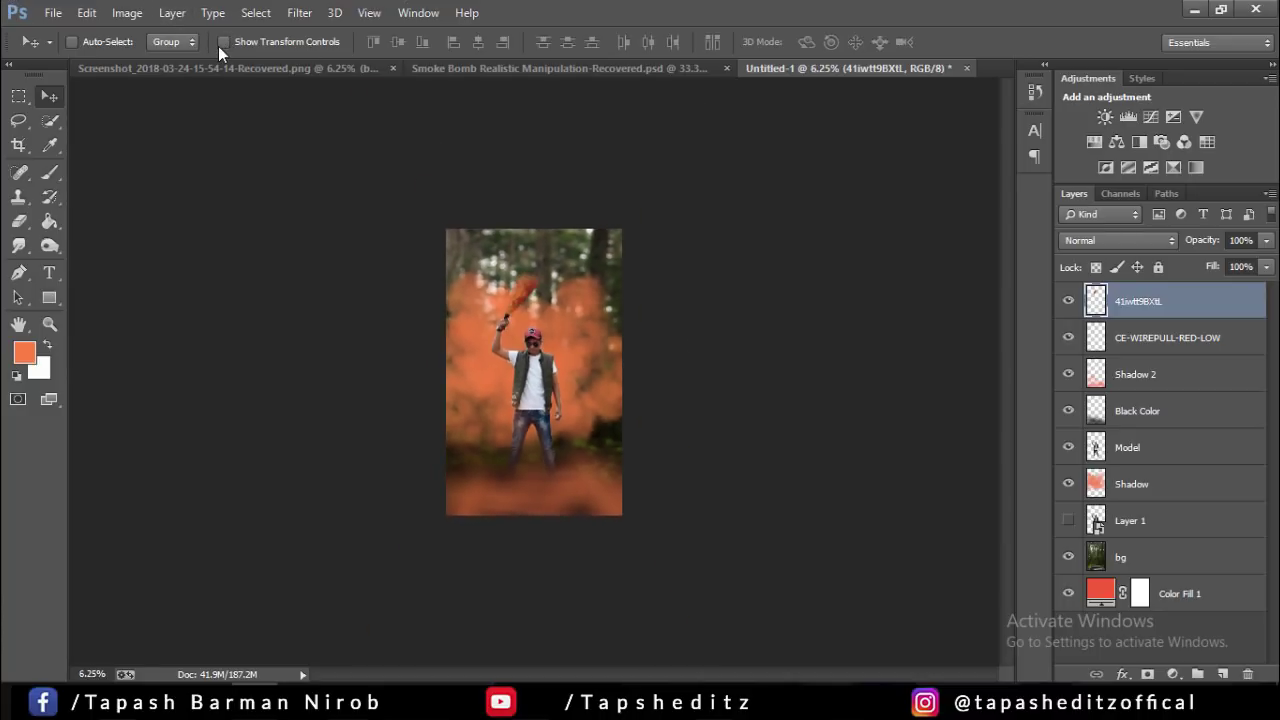
{"action": "key", "text": "ctrl+plus"}
{"action": "key", "text": "ctrl+plus"}
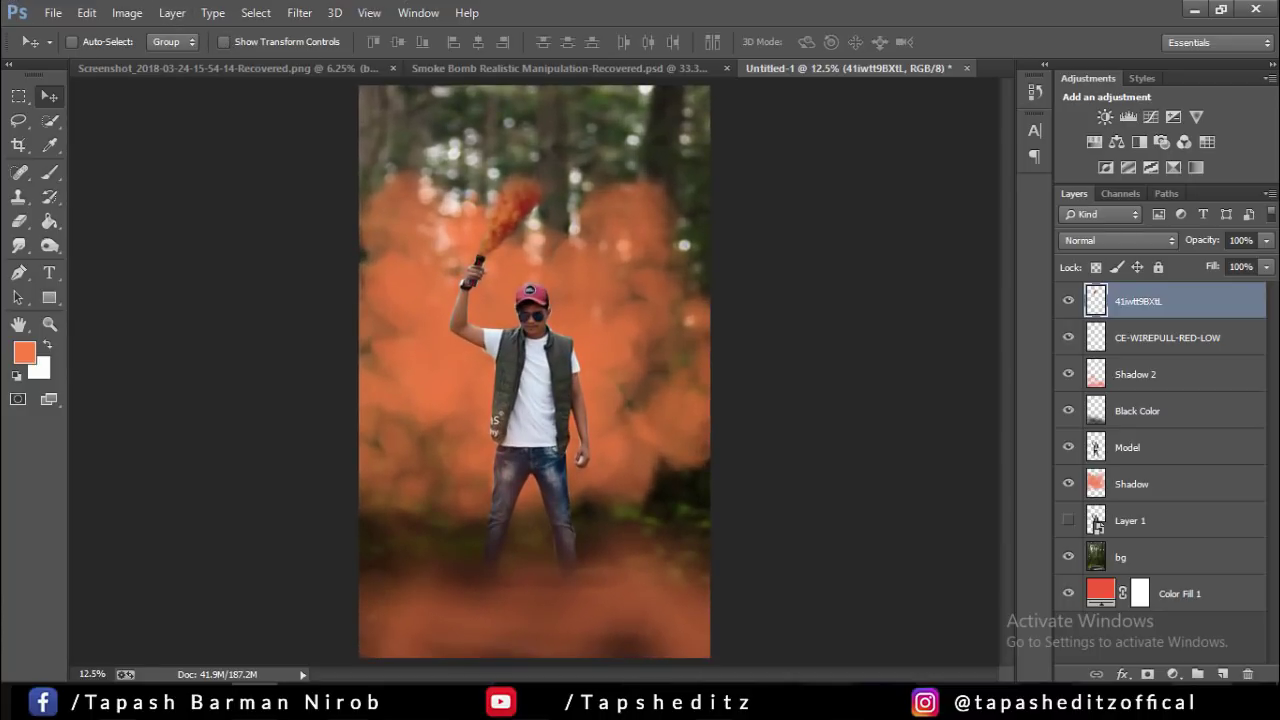
- Paint orange smoke strokes on a new Layer 2 and move it below the Model layer
{"action": "left_click", "coordinate": [1224, 675]}
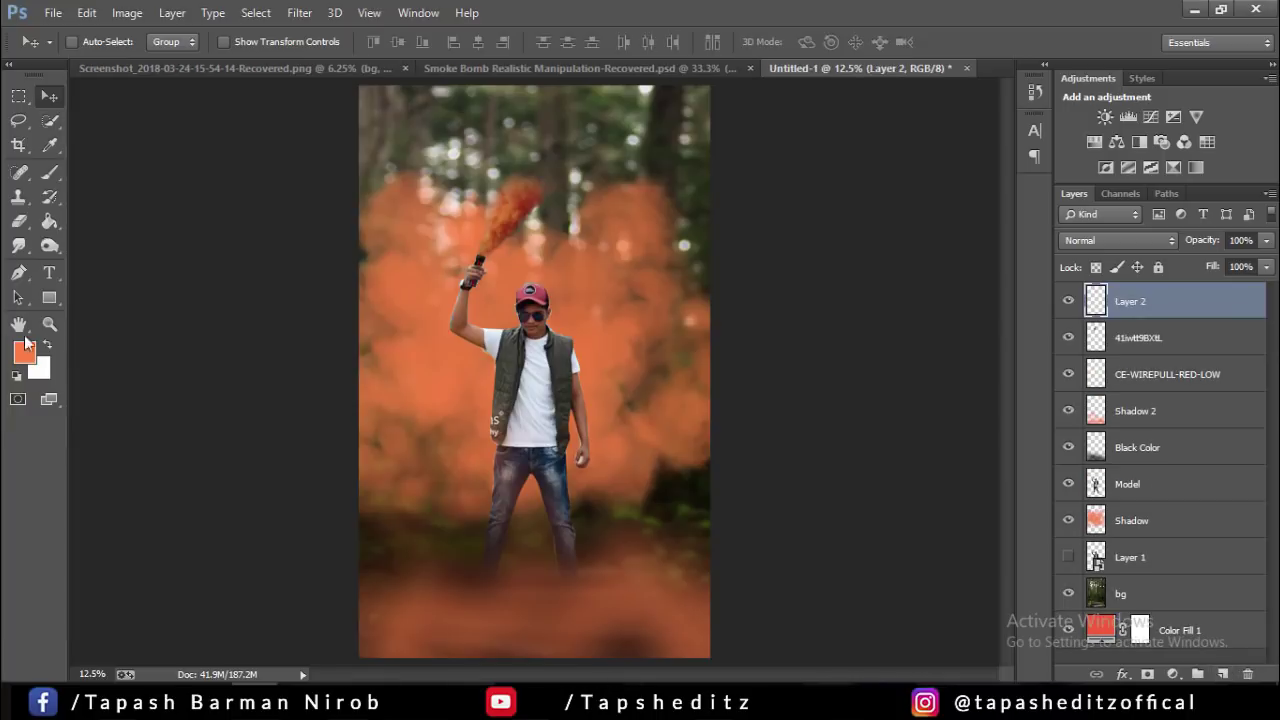
{"action": "left_click", "coordinate": [50, 172]}
{"action": "key", "text": "bracketleft"}
{"action": "key", "text": "bracketleft"}
{"action": "key", "text": "bracketleft"}
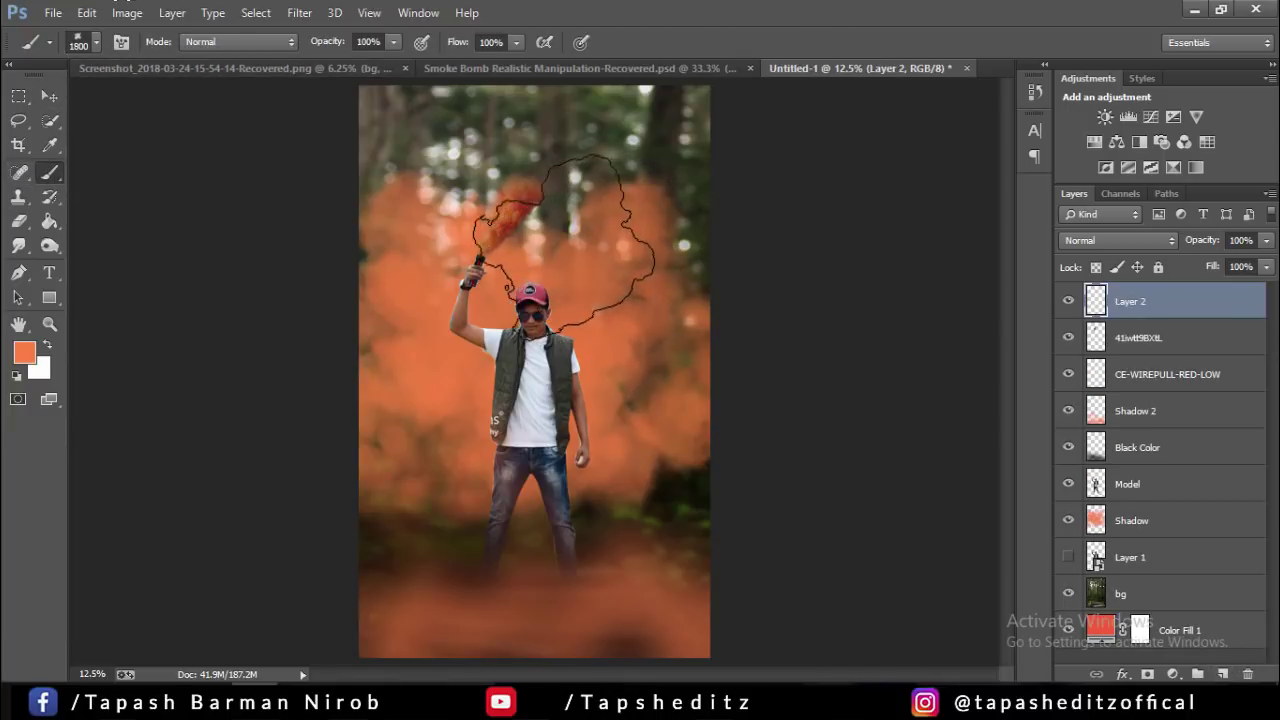
{"action": "key", "text": "bracketleft"}
{"action": "key", "text": "bracketleft"}
{"action": "key", "text": "bracketleft"}
{"action": "key", "text": "bracketleft"}
{"action": "key", "text": "bracketleft"}
{"action": "key", "text": "bracketleft"}
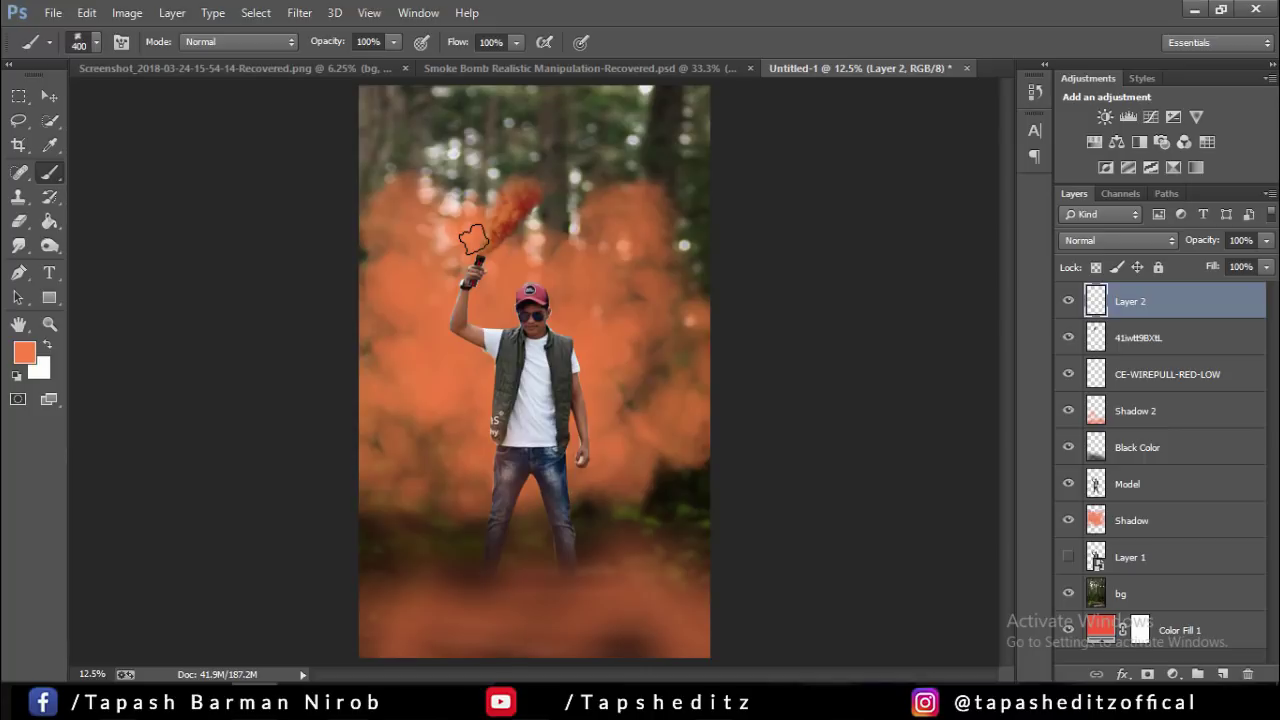
{"action": "left_click_drag", "start_coordinate": [500, 265], "coordinate": [520, 238]}
{"action": "mouse_move", "coordinate": [571, 275]}
{"action": "left_mouse_down"}
{"action": "mouse_move", "coordinate": [481, 201]}
{"action": "mouse_move", "coordinate": [404, 192]}
{"action": "left_mouse_up"}
{"action": "key", "text": "bracketright"}
{"action": "key", "text": "bracketright"}
{"action": "key", "text": "bracketright"}
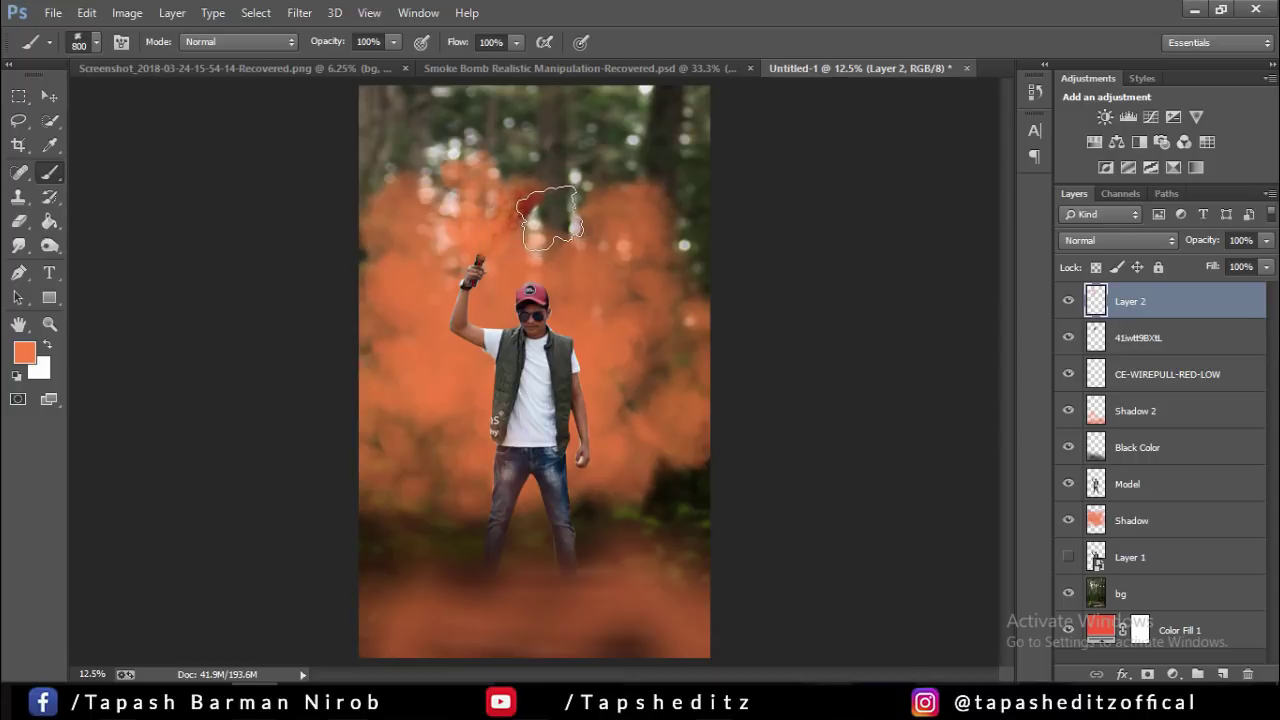
{"action": "key", "text": "bracketright"}
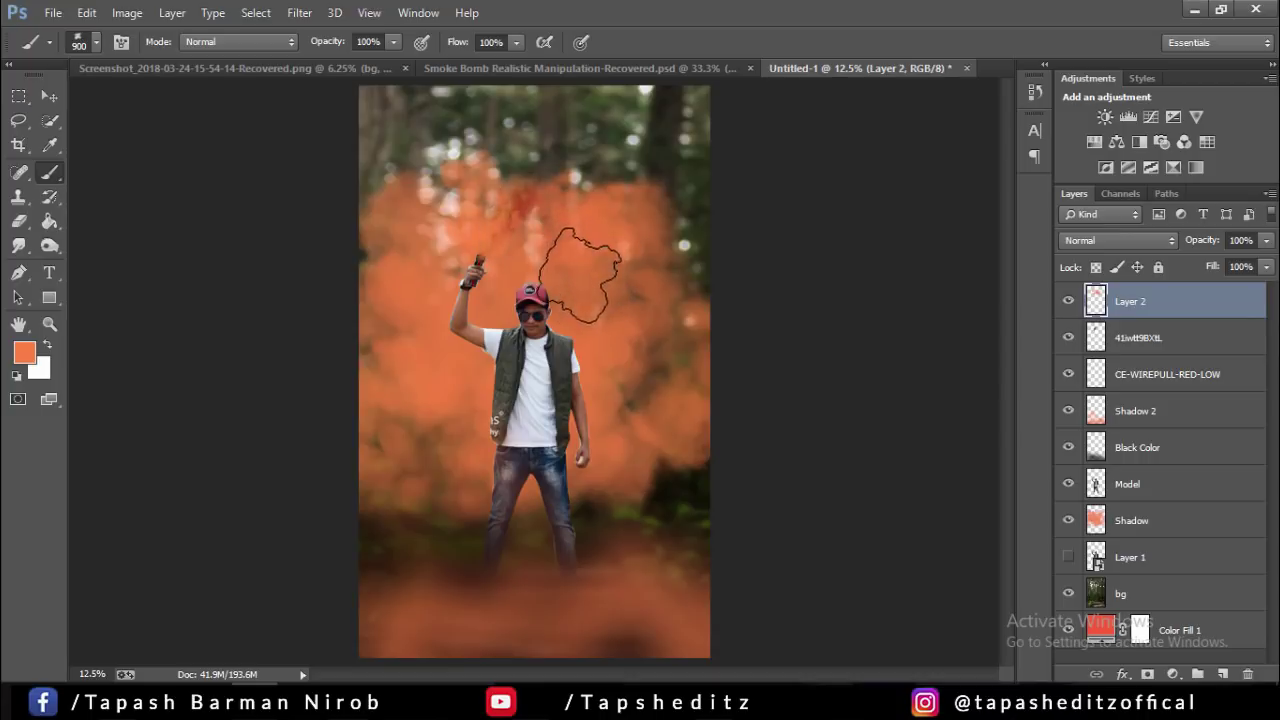
{"action": "left_click", "coordinate": [580, 275]}
{"action": "left_click_drag", "start_coordinate": [1167, 317], "coordinate": [1183, 487]}
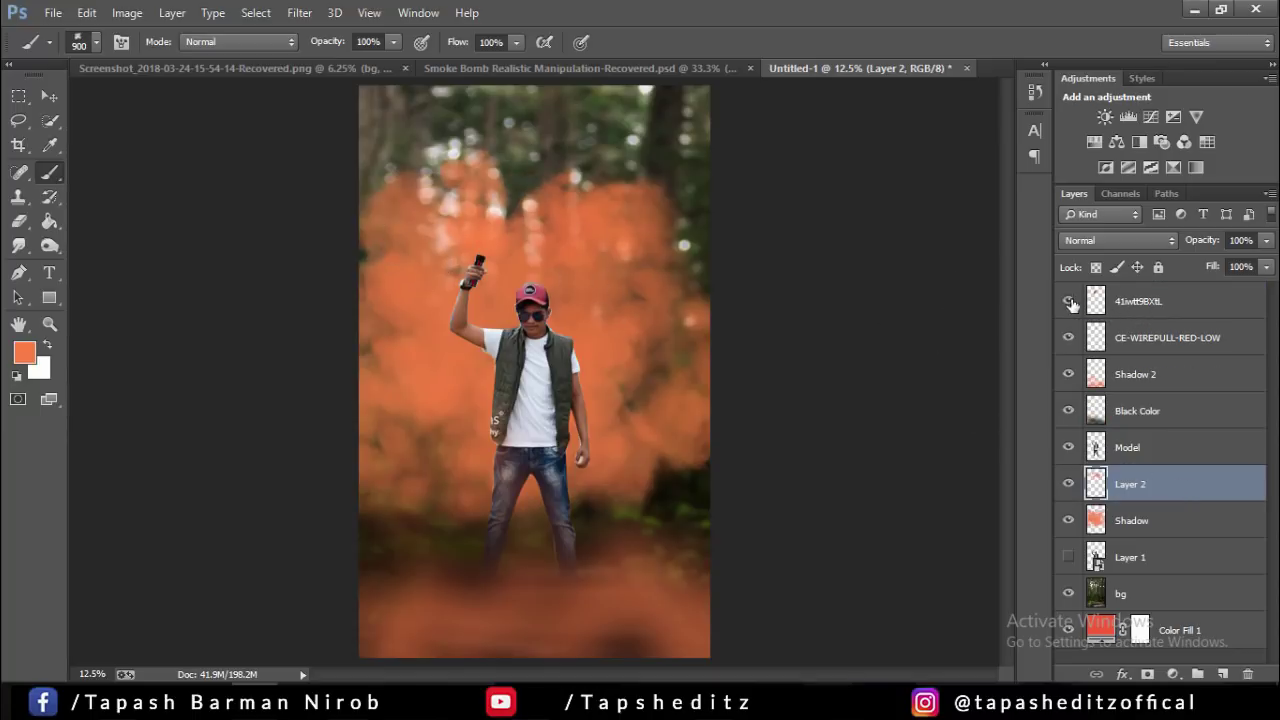
- Stamp orange smoke over the red plume on the 41iwtt9BXtL layer and compare visibility
{"action": "left_click", "coordinate": [1132, 302]}
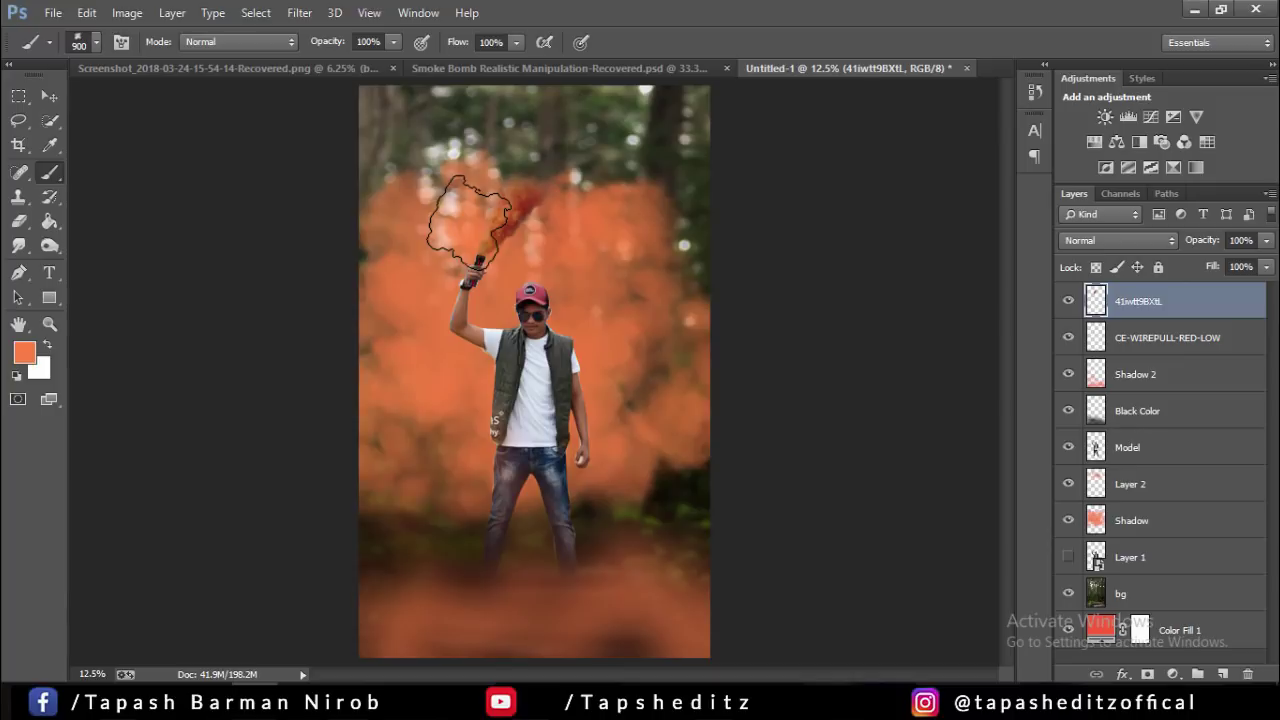
{"action": "left_click", "coordinate": [462, 218]}
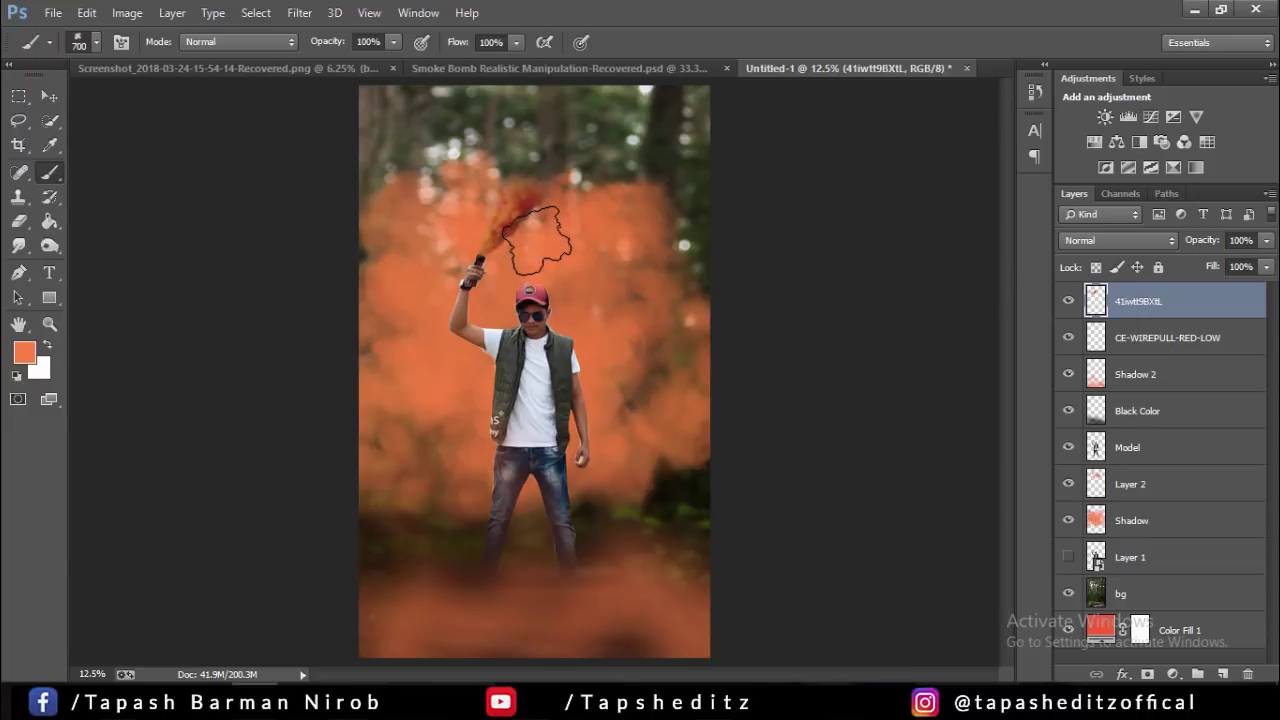
{"action": "left_click", "coordinate": [532, 234]}
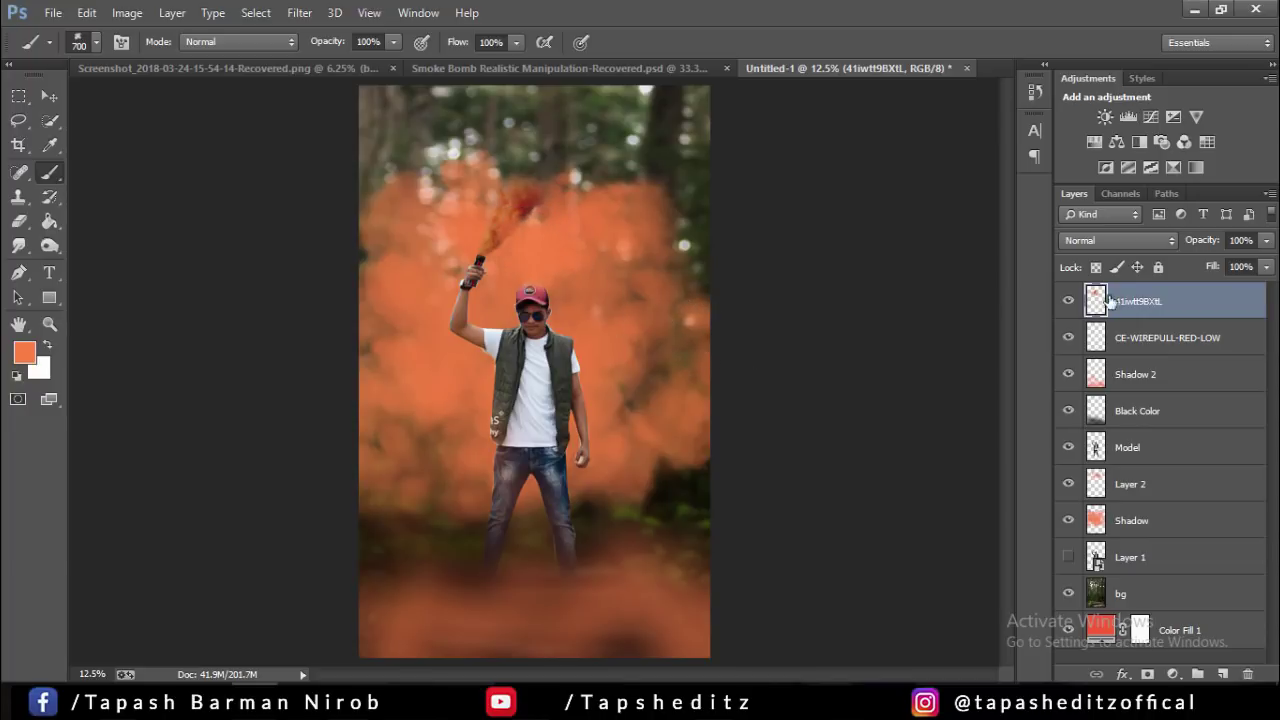
{"action": "left_click", "coordinate": [1068, 300]}
{"action": "left_click", "coordinate": [1068, 300]}
- Pick the 2013 px particle brush and add a new Layer 3
{"action": "left_click", "coordinate": [94, 43]}
{"action": "scroll", "coordinate": [356, 317], "scroll_direction": "down", "scroll_amount": 2}
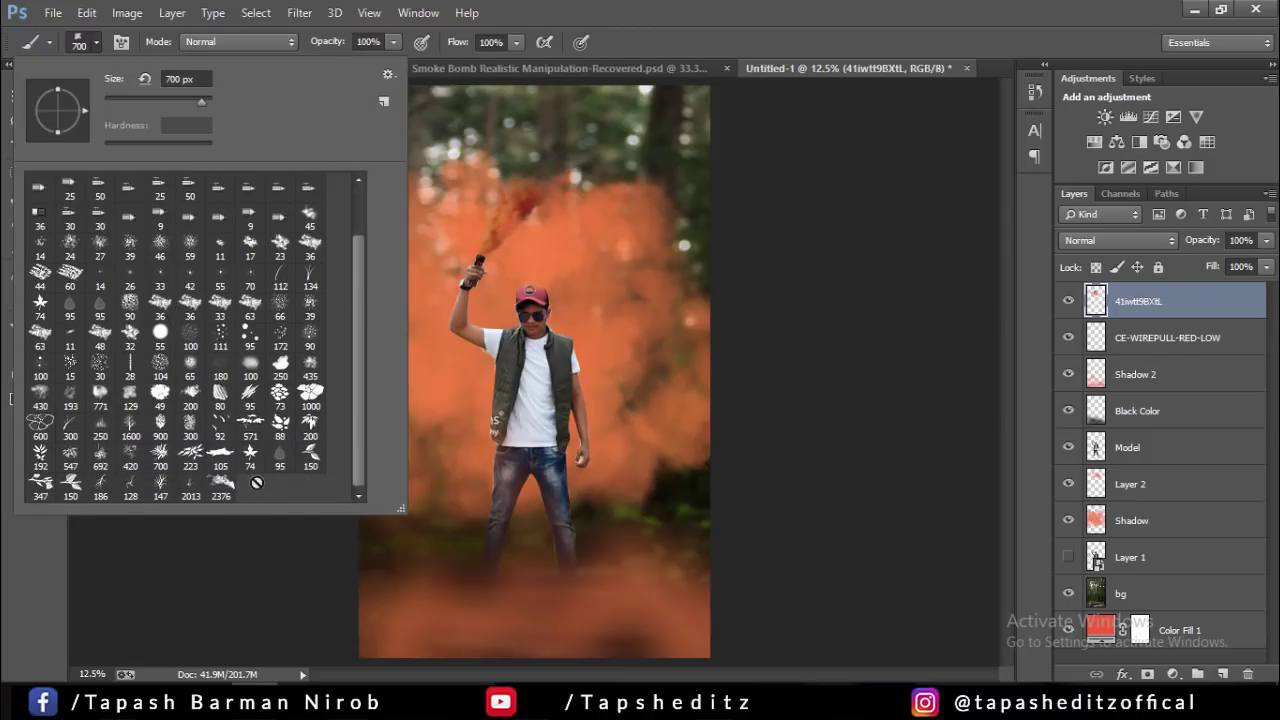
{"action": "left_click", "coordinate": [190, 488]}
{"action": "left_click", "coordinate": [505, 253]}
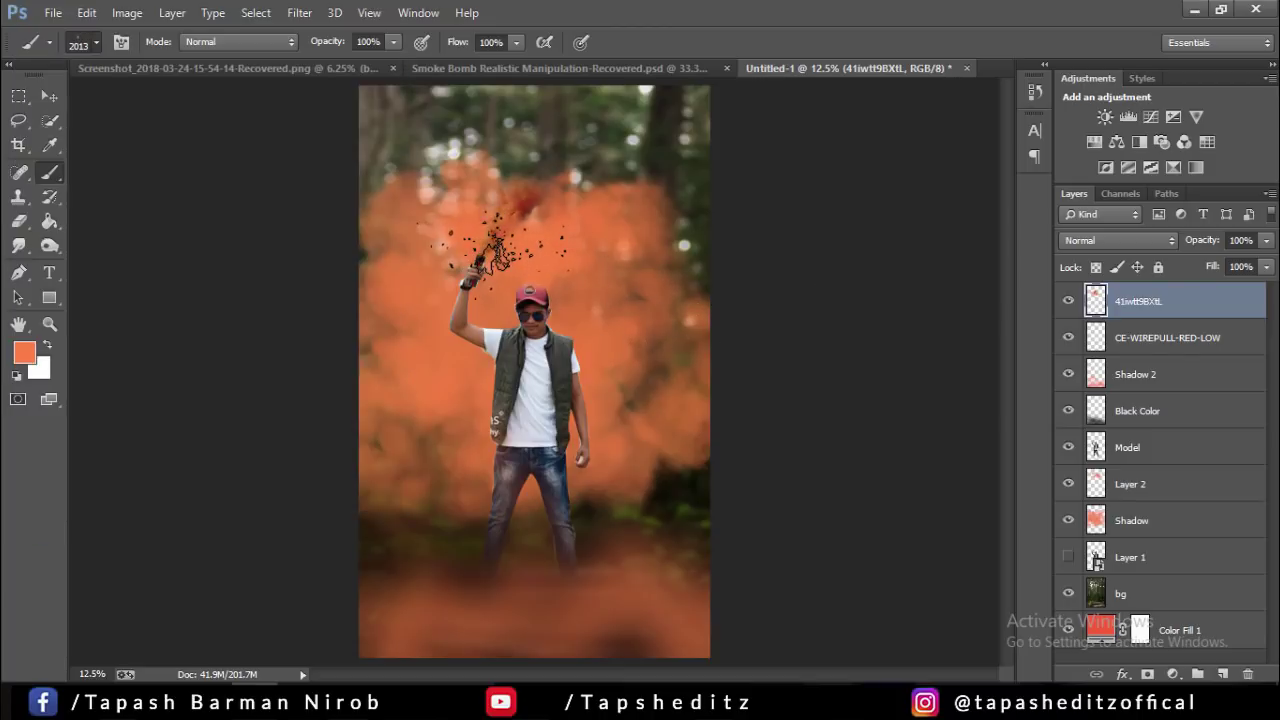
{"action": "left_click", "coordinate": [87, 12]}
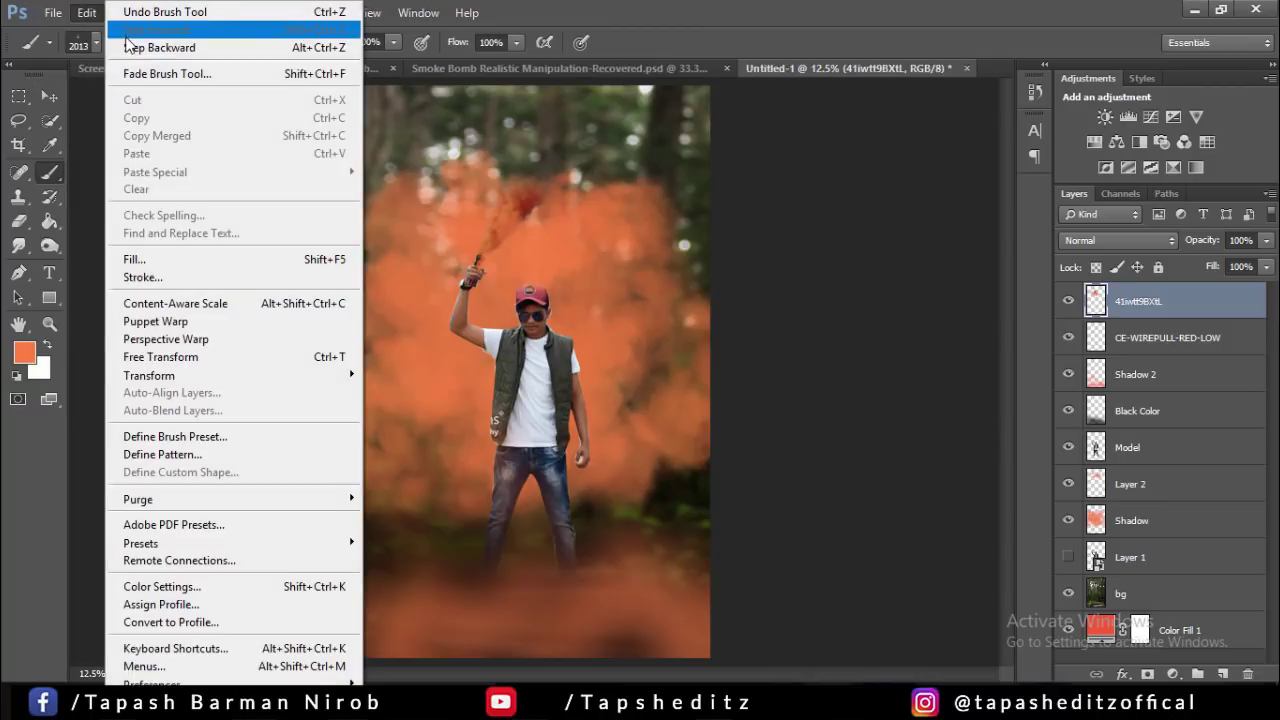
{"action": "key", "text": "Escape"}
{"action": "left_click", "coordinate": [1222, 674]}
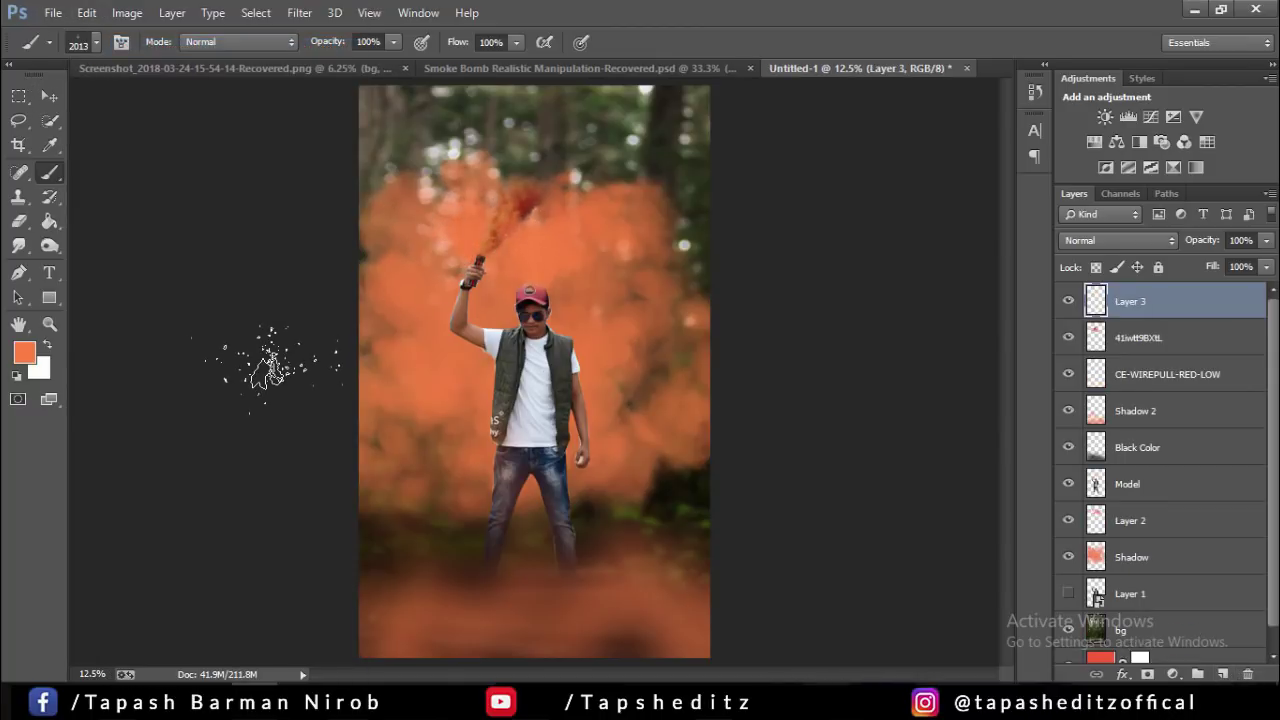
- Paint a dark-red smoke streak above the grenade, hiding the plume layer to check it
{"action": "left_click", "coordinate": [480, 235]}
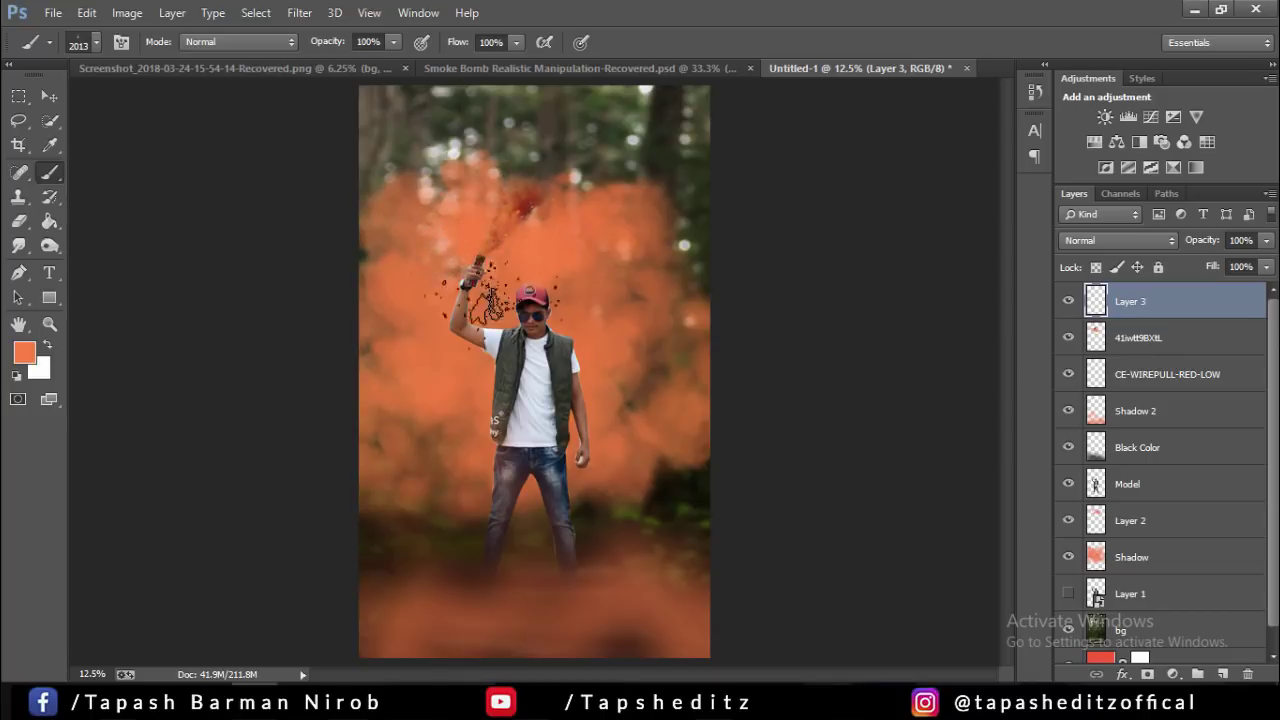
{"action": "left_click", "coordinate": [87, 12]}
{"action": "left_click", "coordinate": [87, 12]}
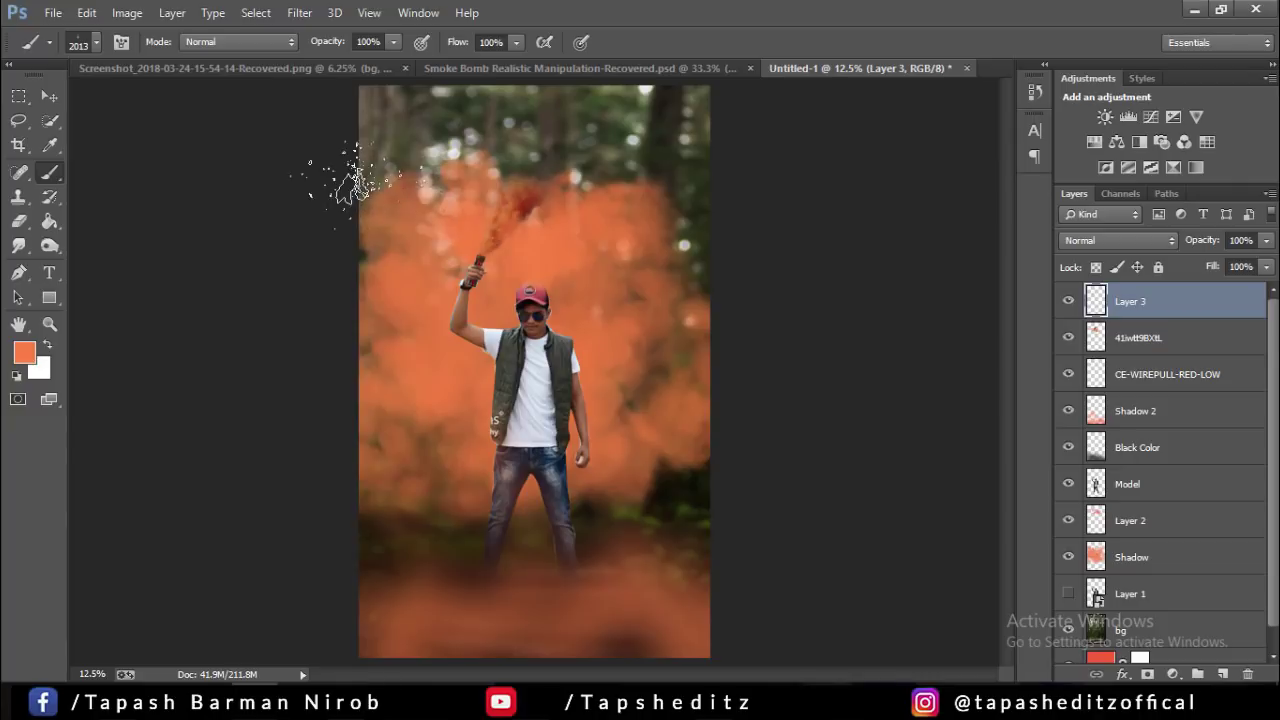
{"action": "left_click", "coordinate": [1186, 332]}
{"action": "left_click", "coordinate": [1068, 337]}
- Show the plume layer again and choose the 2376 smoke cloud brush, reduced to 1100 px
{"action": "left_click", "coordinate": [1068, 337]}
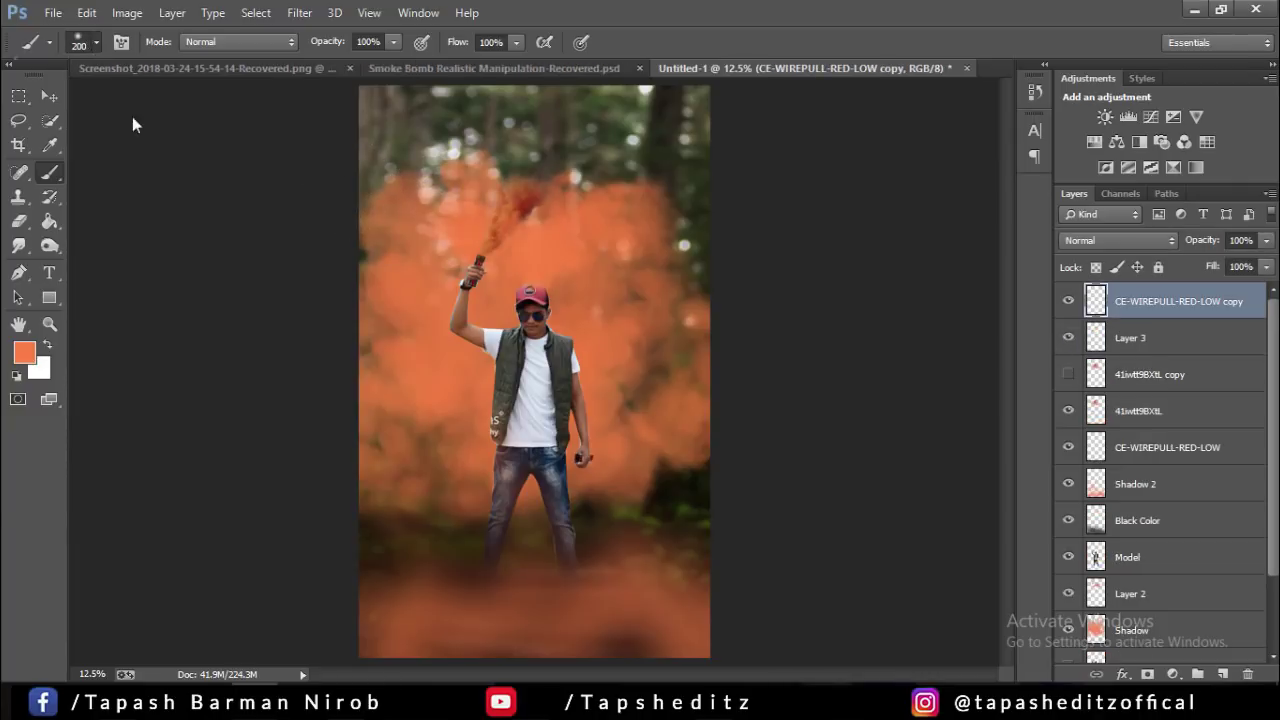
{"action": "right_click", "coordinate": [132, 116]}
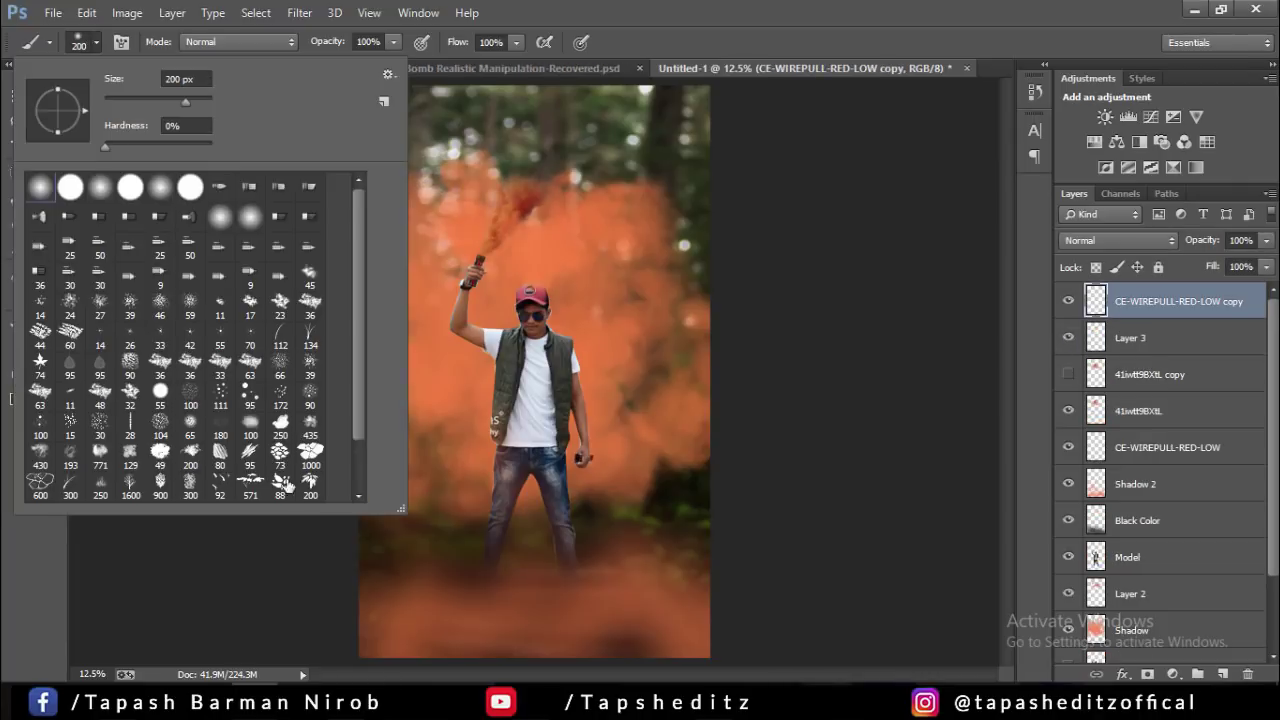
{"action": "scroll", "coordinate": [361, 479], "scroll_direction": "down", "scroll_amount": 2}
{"action": "left_click", "coordinate": [220, 486]}
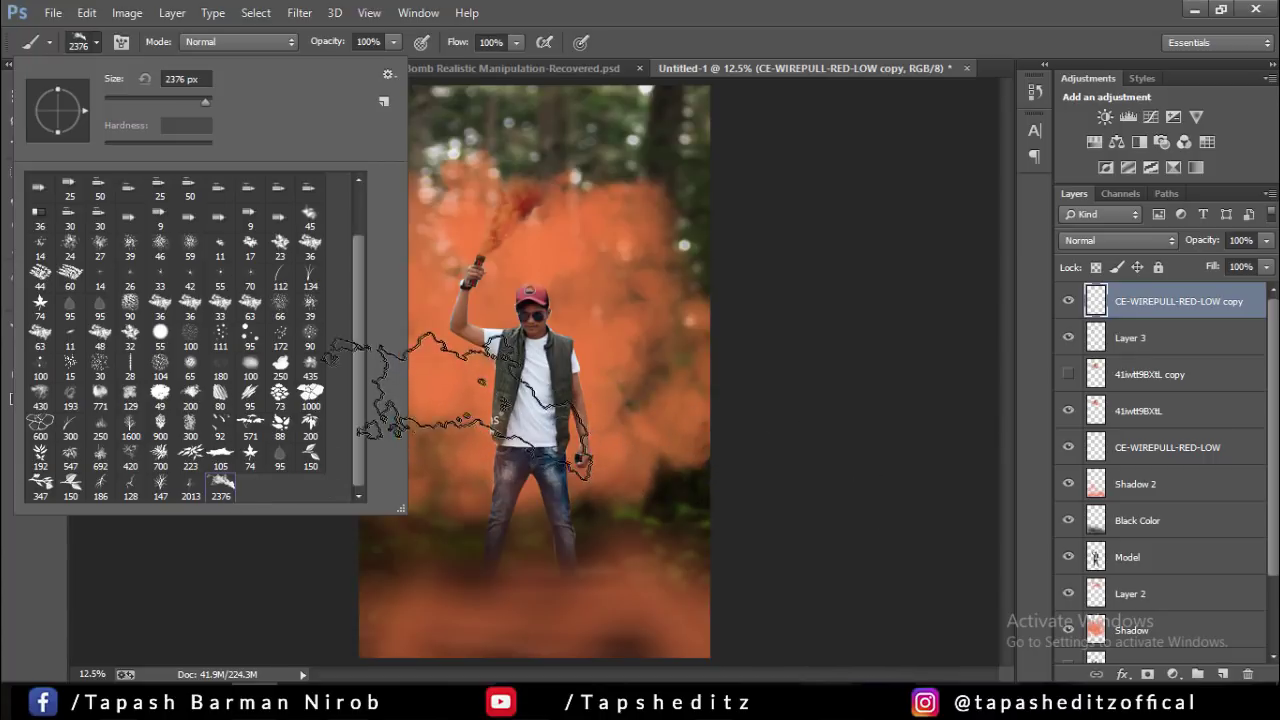
{"action": "key", "text": "bracketleft"}
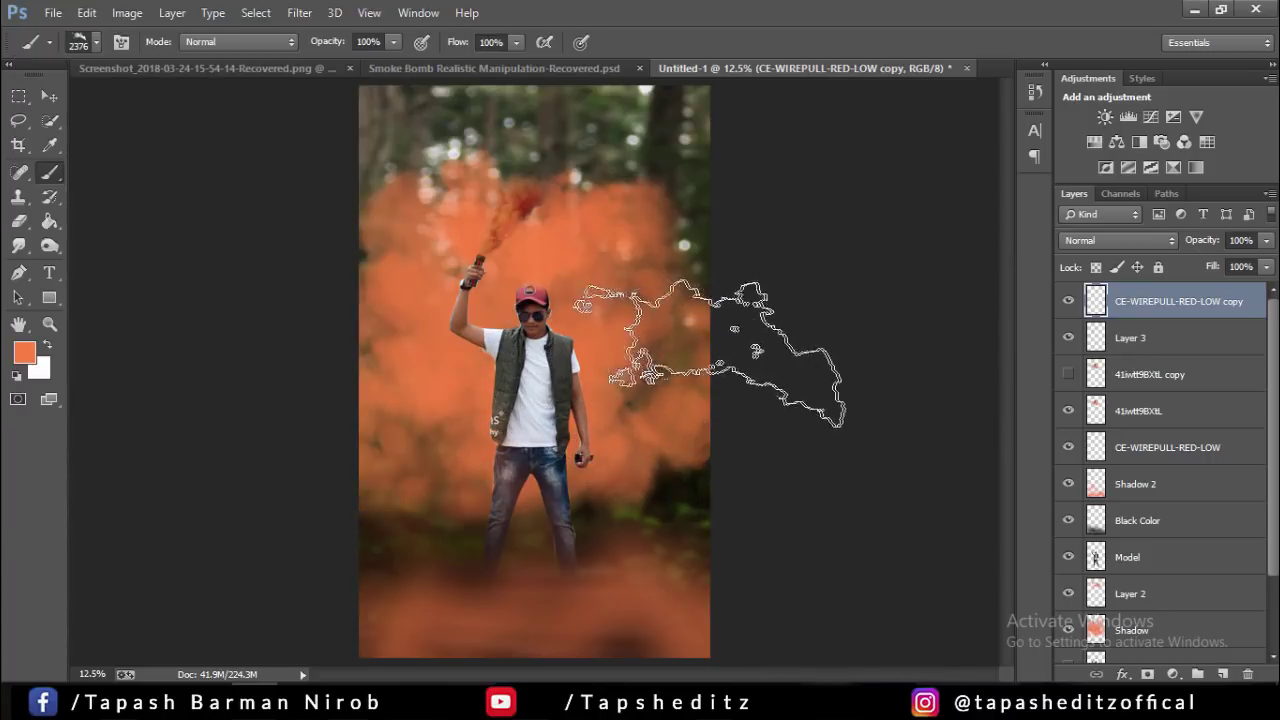
{"action": "key", "text": "bracketleft"}
{"action": "key", "text": "bracketleft"}
{"action": "key", "text": "bracketleft"}
{"action": "key", "text": "bracketleft"}
{"action": "key", "text": "bracketleft"}
{"action": "key", "text": "bracketleft"}
{"action": "key", "text": "bracketleft"}
{"action": "key", "text": "bracketleft"}
{"action": "key", "text": "bracketleft"}
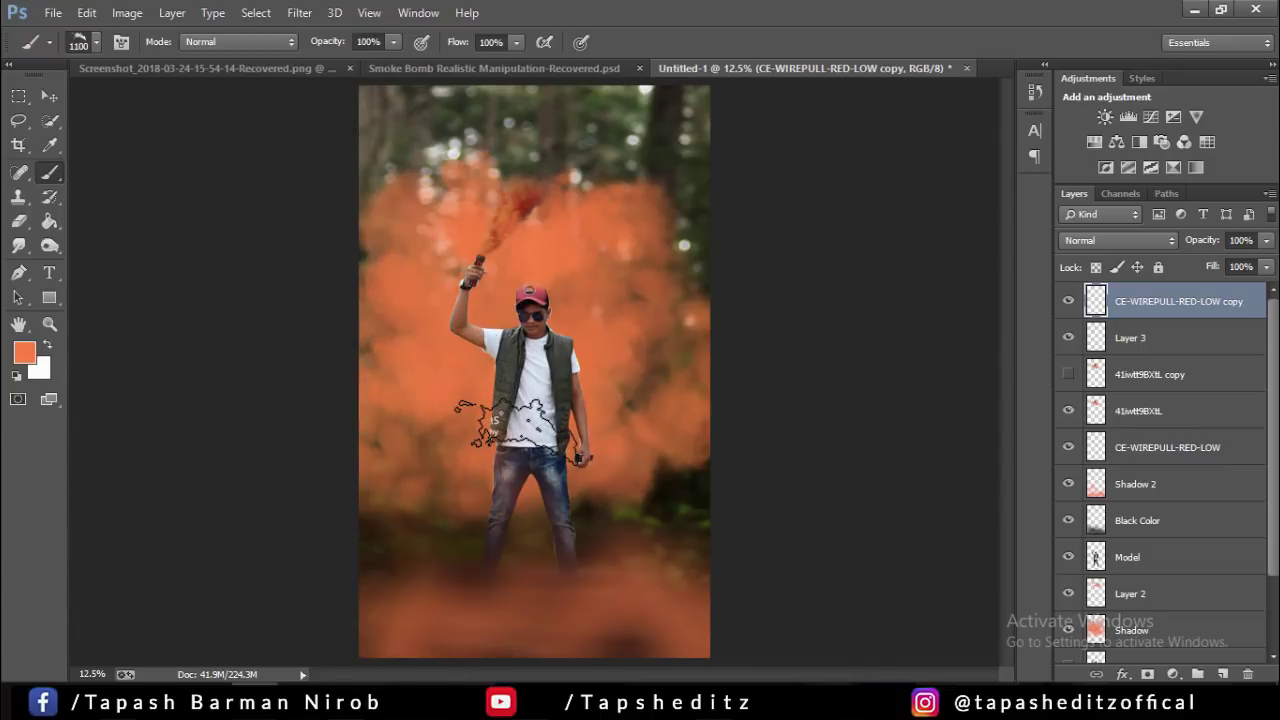
{"action": "key", "text": "bracketleft"}
{"action": "key", "text": "bracketleft"}
- Stamp orange smoke across the model's shirt, compare it on and off, then revert the last stamp
{"action": "left_click", "coordinate": [520, 428]}
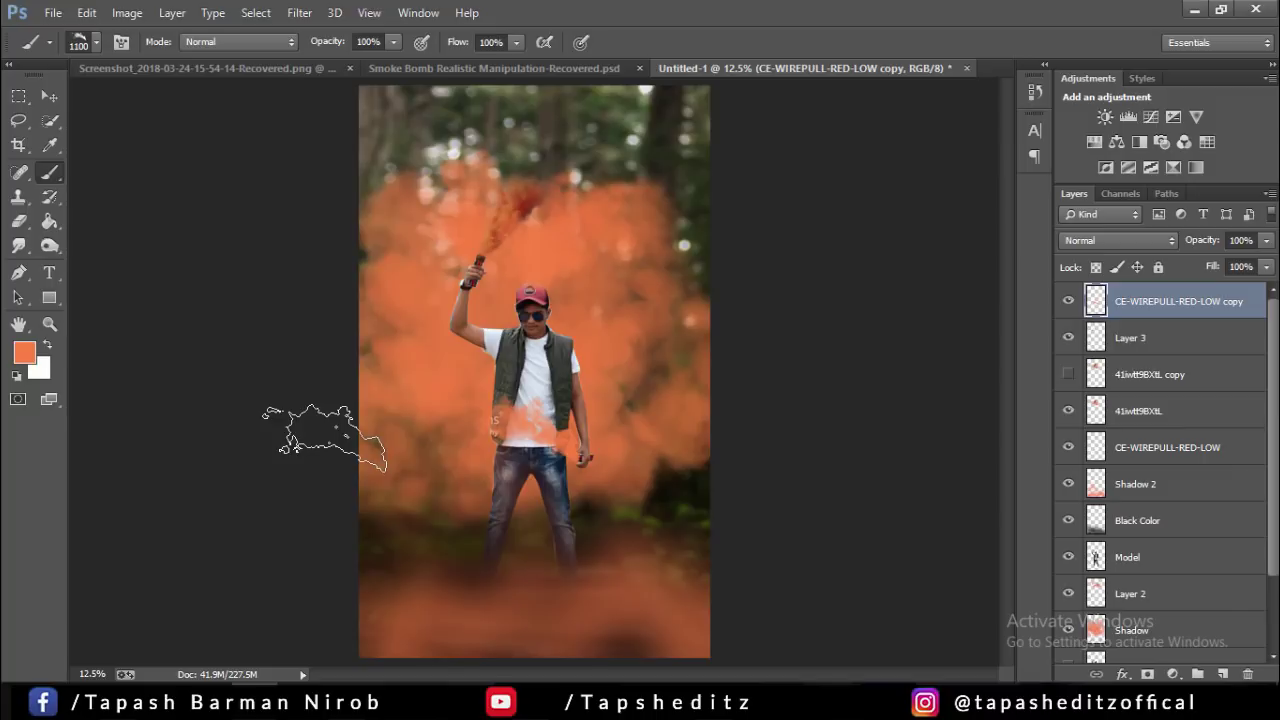
{"action": "left_click", "coordinate": [1067, 302]}
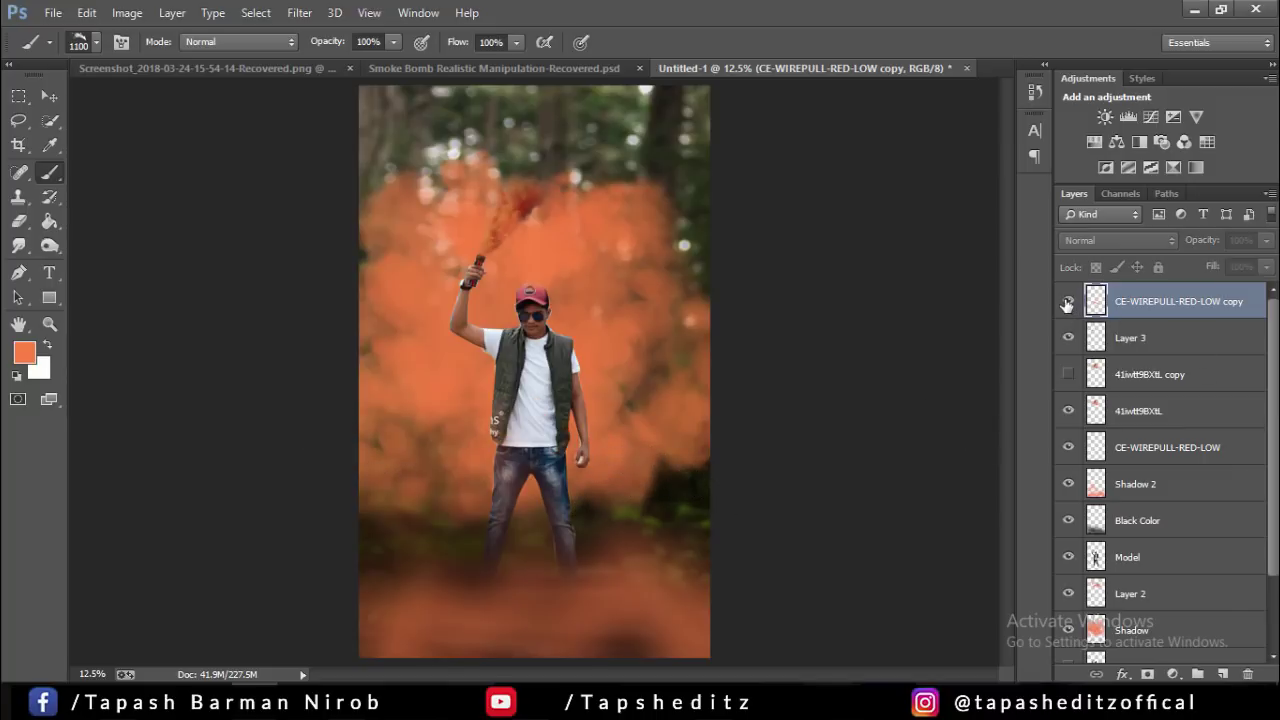
{"action": "left_click", "coordinate": [1067, 302]}
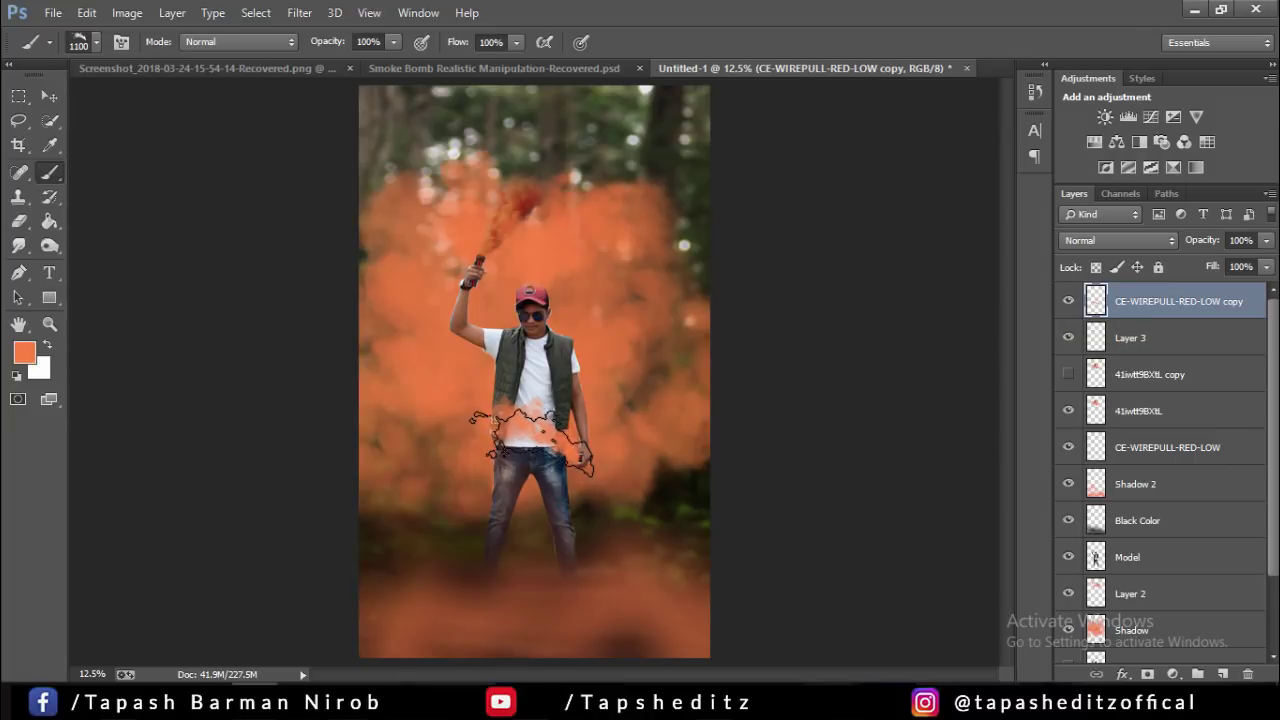
{"action": "left_click", "coordinate": [87, 12]}
{"action": "left_click", "coordinate": [110, 48]}
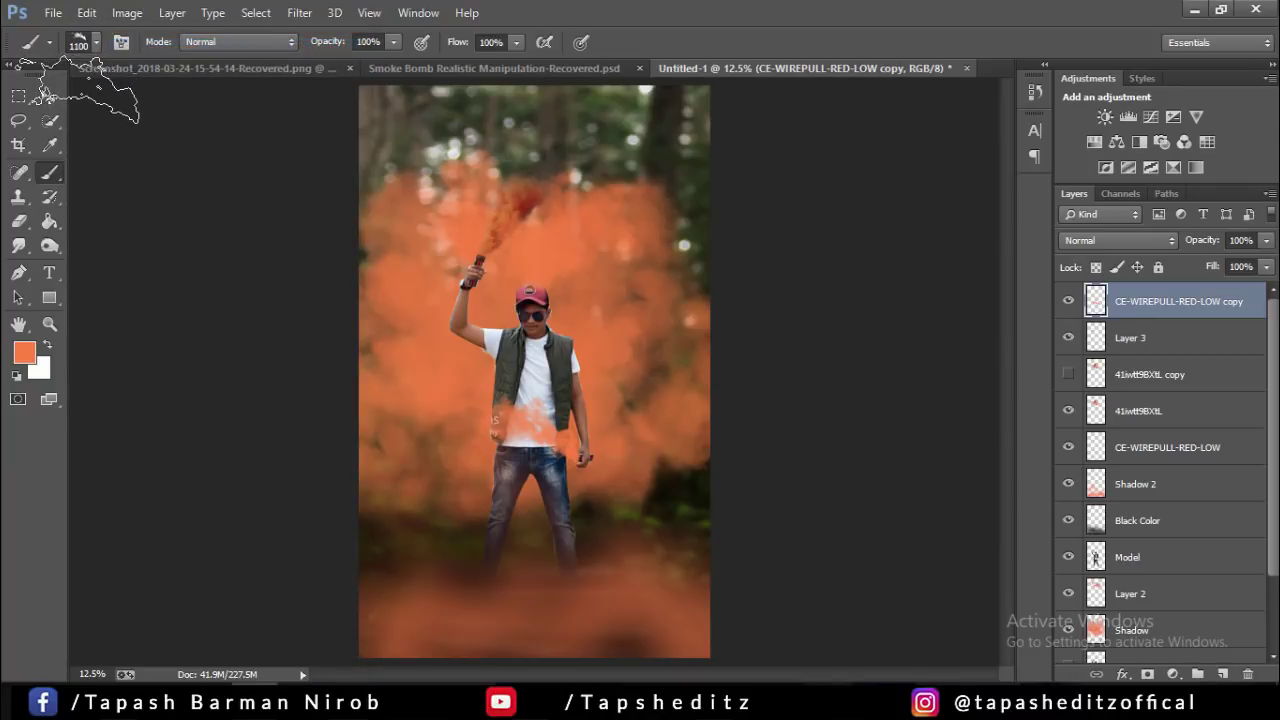
- On a new layer, paint trial orange smoke over the jeans with a 2700 px brush
{"action": "left_click", "coordinate": [1222, 674]}
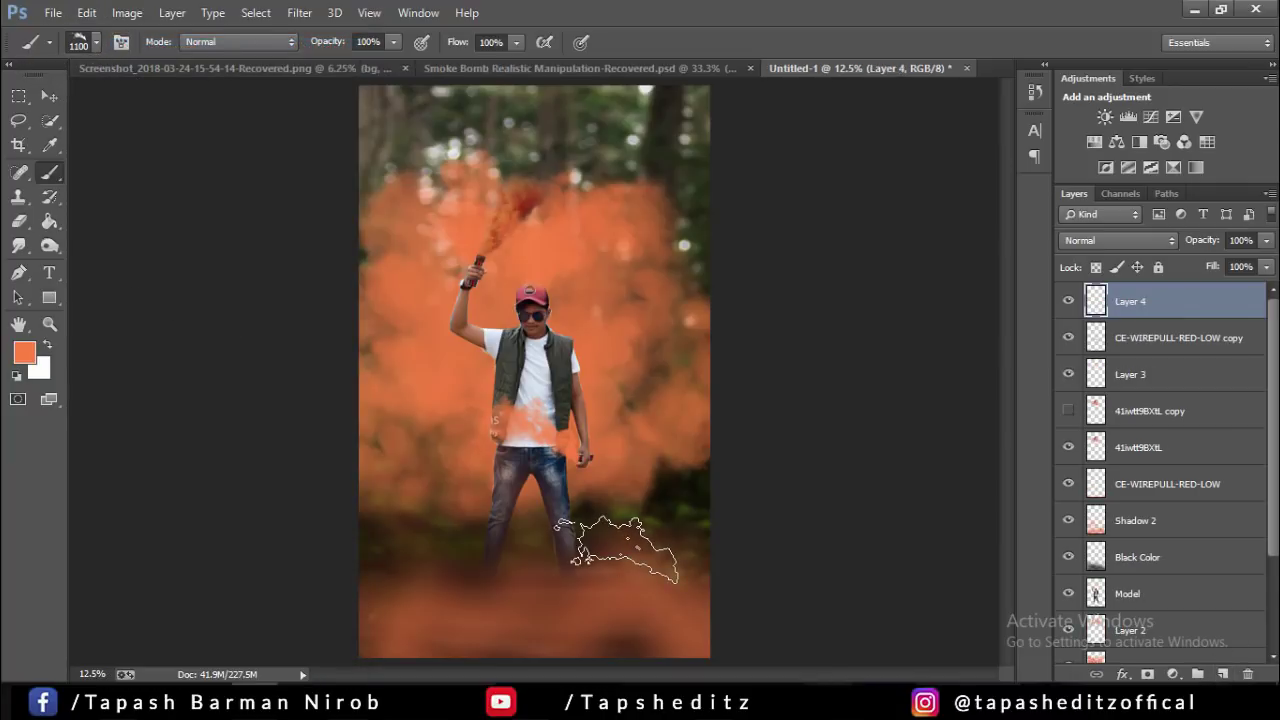
{"action": "left_click_drag", "start_coordinate": [560, 527], "coordinate": [430, 500]}
{"action": "key", "text": "bracketright"}
{"action": "key", "text": "bracketright"}
{"action": "key", "text": "bracketright"}
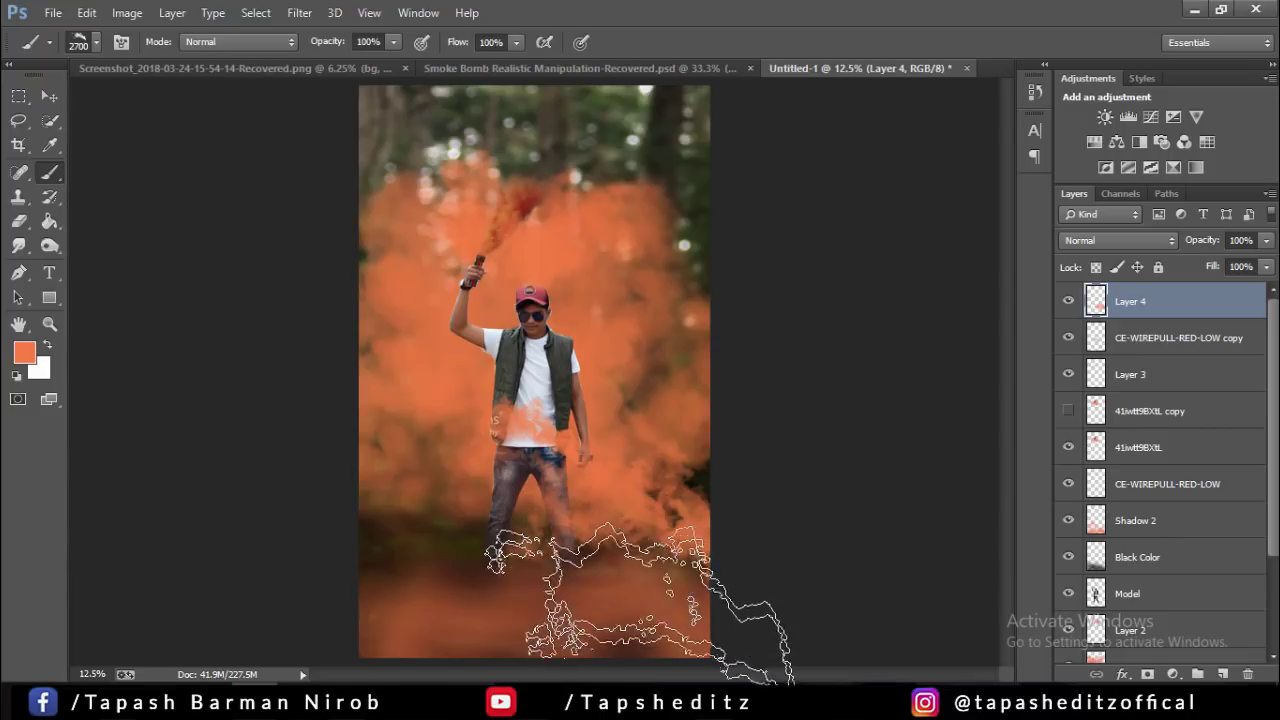
{"action": "left_click", "coordinate": [640, 610]}
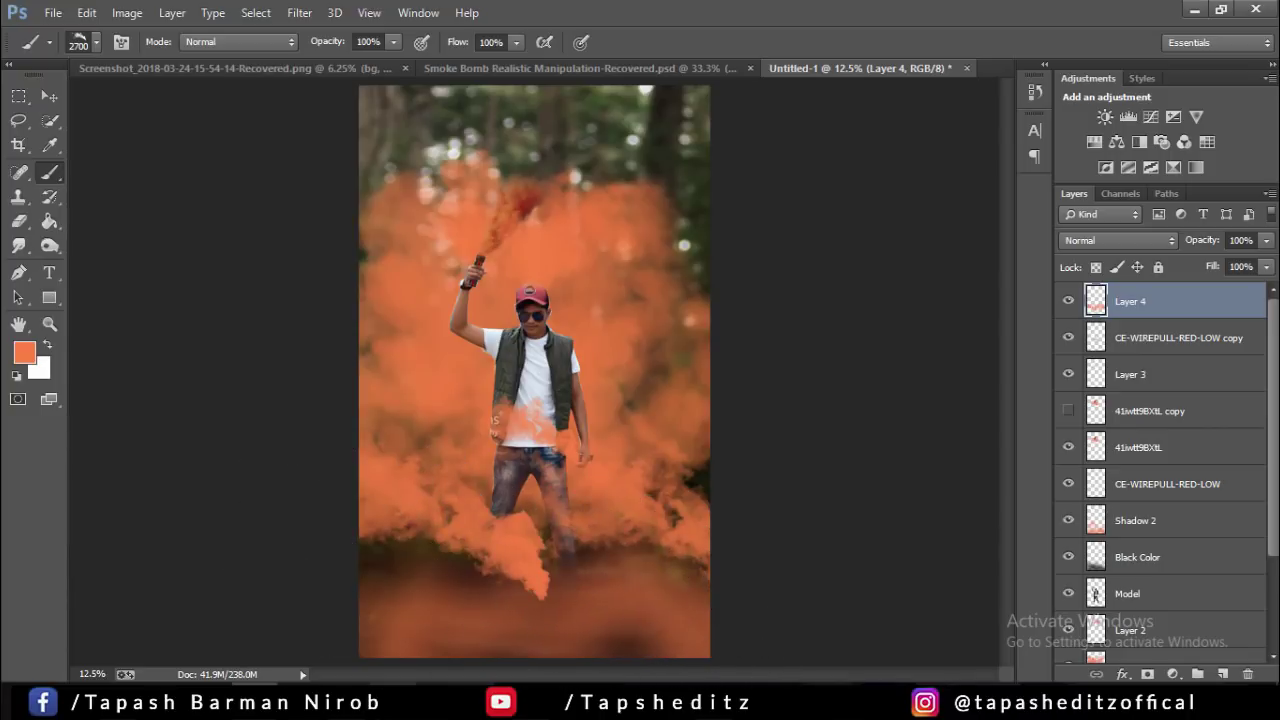
- Delete the trial leg-smoke Layer 4 and clear the stray selection outline
{"action": "left_click", "coordinate": [1247, 674]}
{"action": "left_click", "coordinate": [506, 264]}
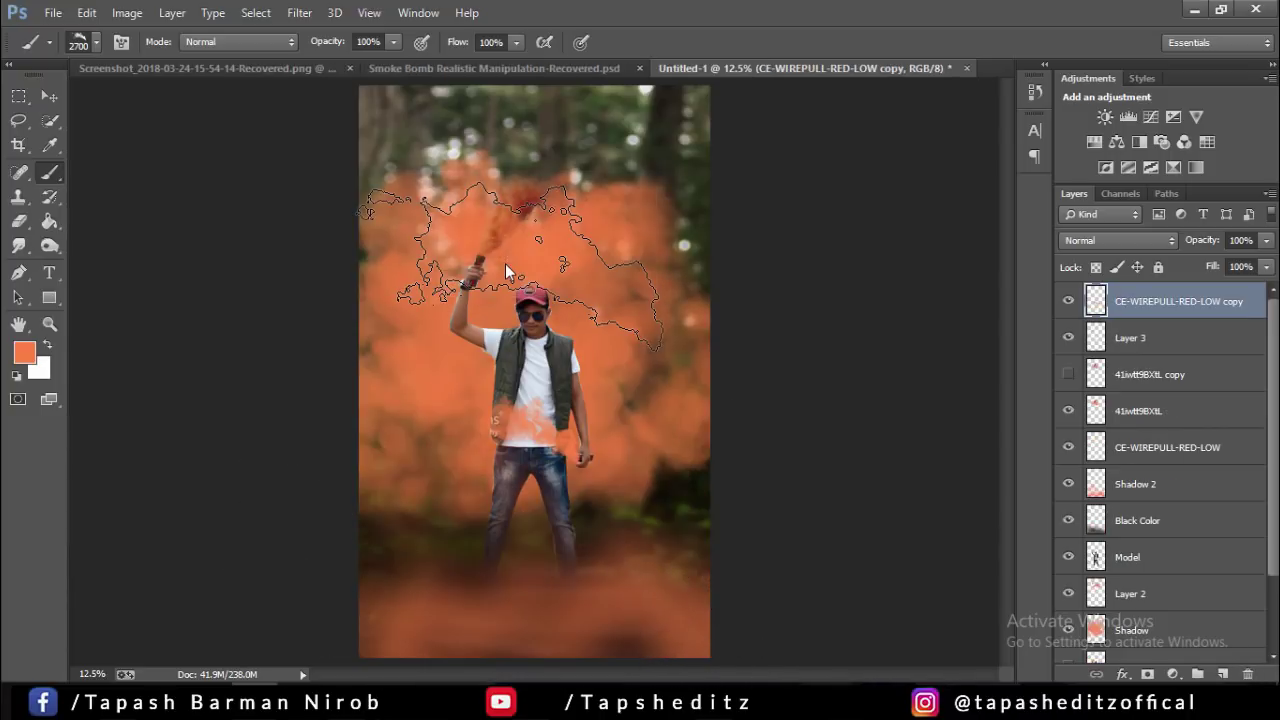
{"action": "left_click_drag", "start_coordinate": [505, 263], "coordinate": [236, 396]}
{"action": "scroll", "coordinate": [535, 371], "scroll_direction": "down", "scroll_amount": 2}
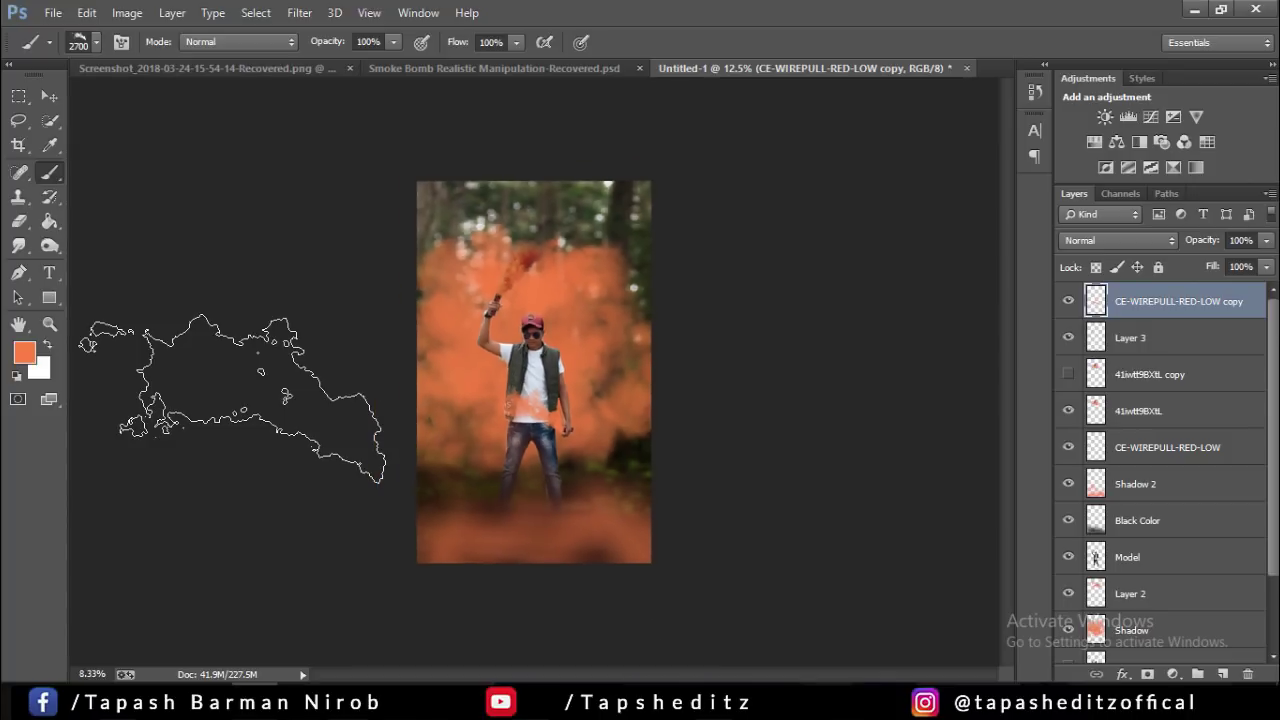
{"action": "scroll", "coordinate": [535, 371], "scroll_direction": "up", "scroll_amount": 2}
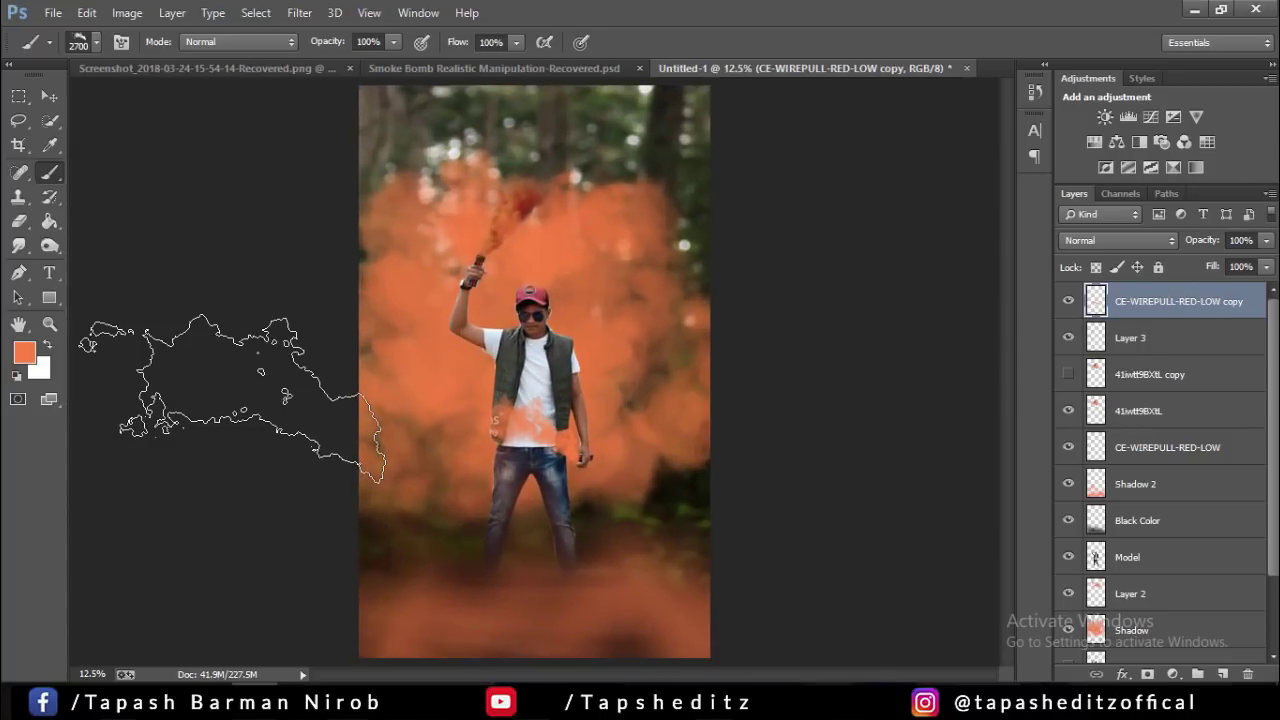
{"action": "key", "text": "ctrl+d"}
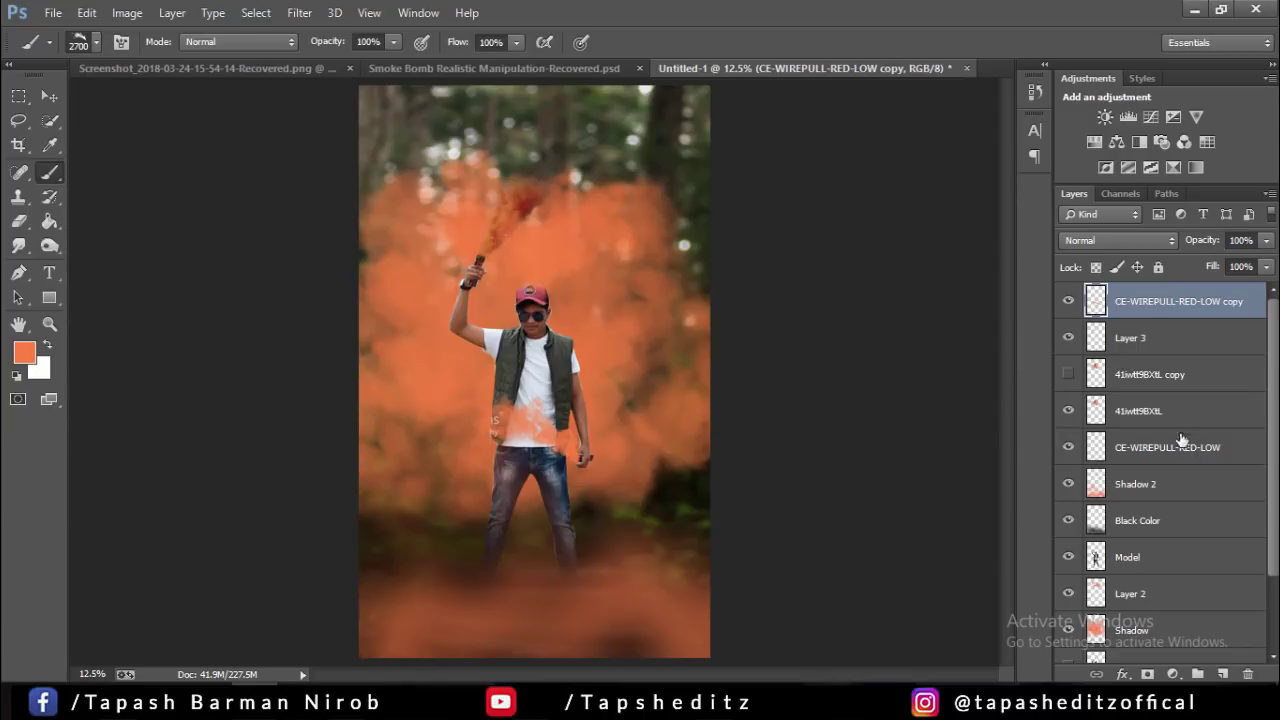
{"action": "scroll", "coordinate": [910, 400], "scroll_direction": "down", "scroll_amount": 1}
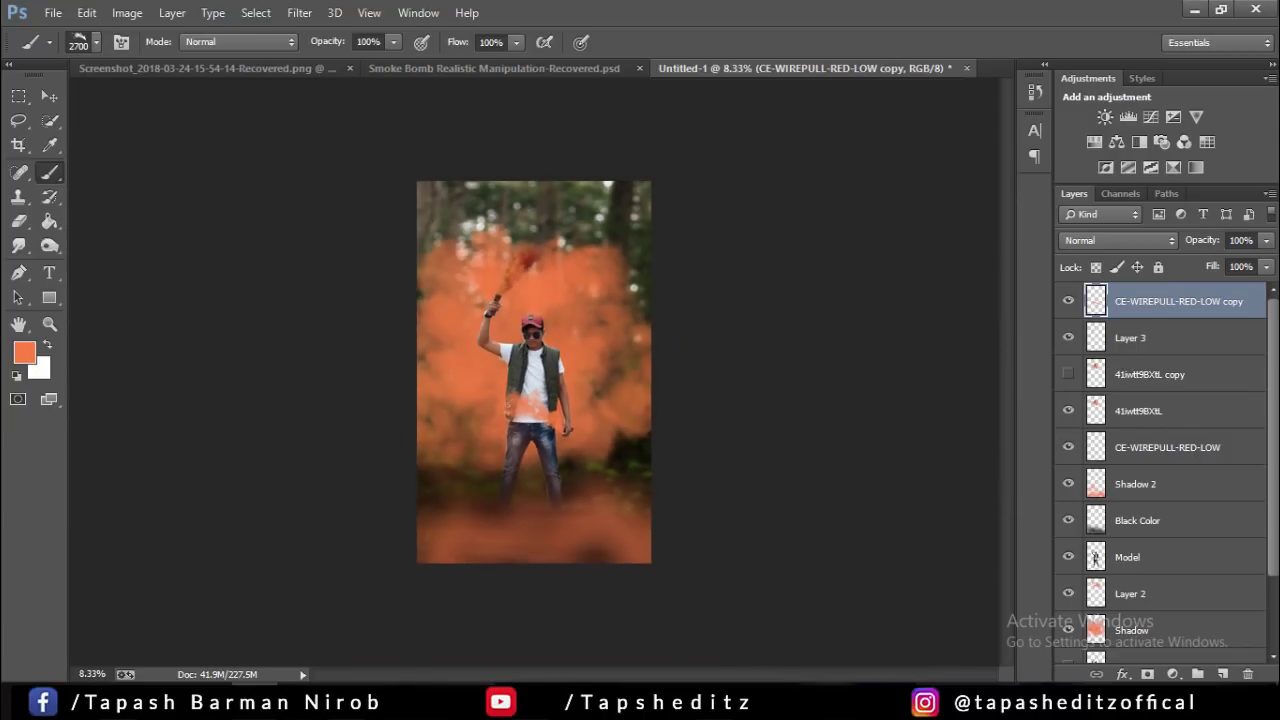
- Crop the composite slightly tighter around the model
{"action": "left_click", "coordinate": [18, 145]}
{"action": "left_click_drag", "start_coordinate": [532, 561], "coordinate": [551, 522]}
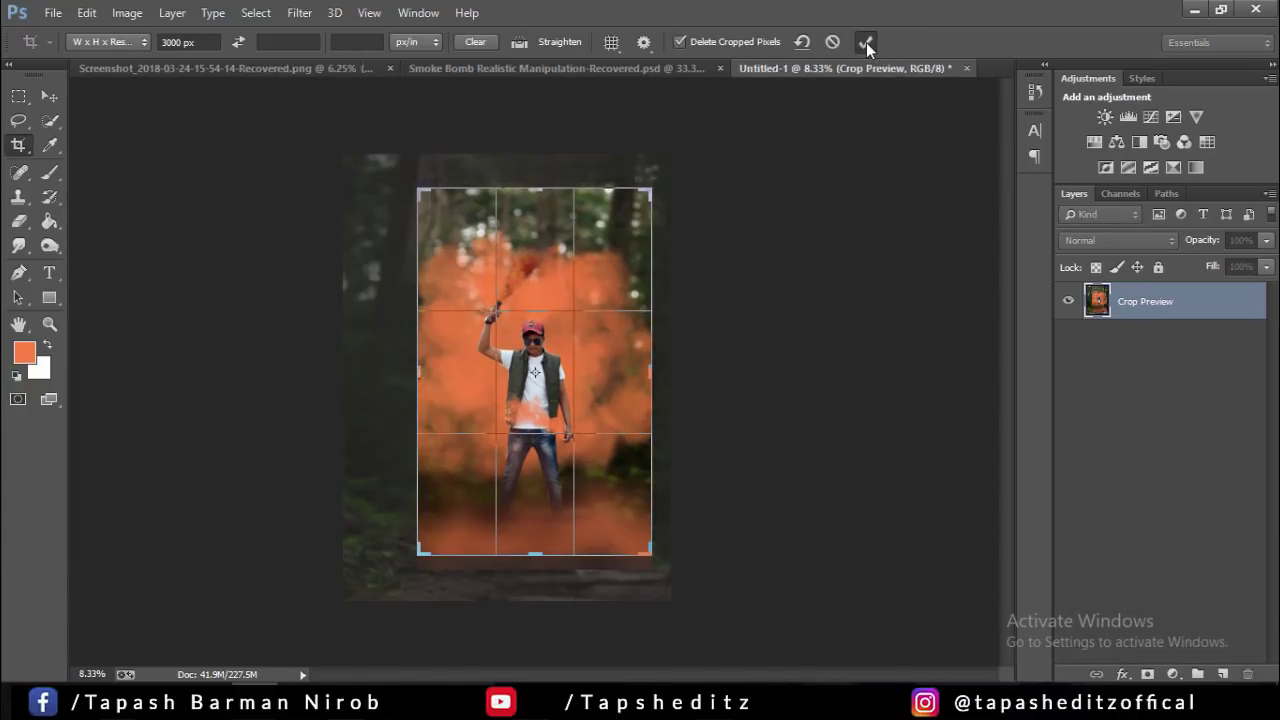
{"action": "left_click", "coordinate": [866, 42]}
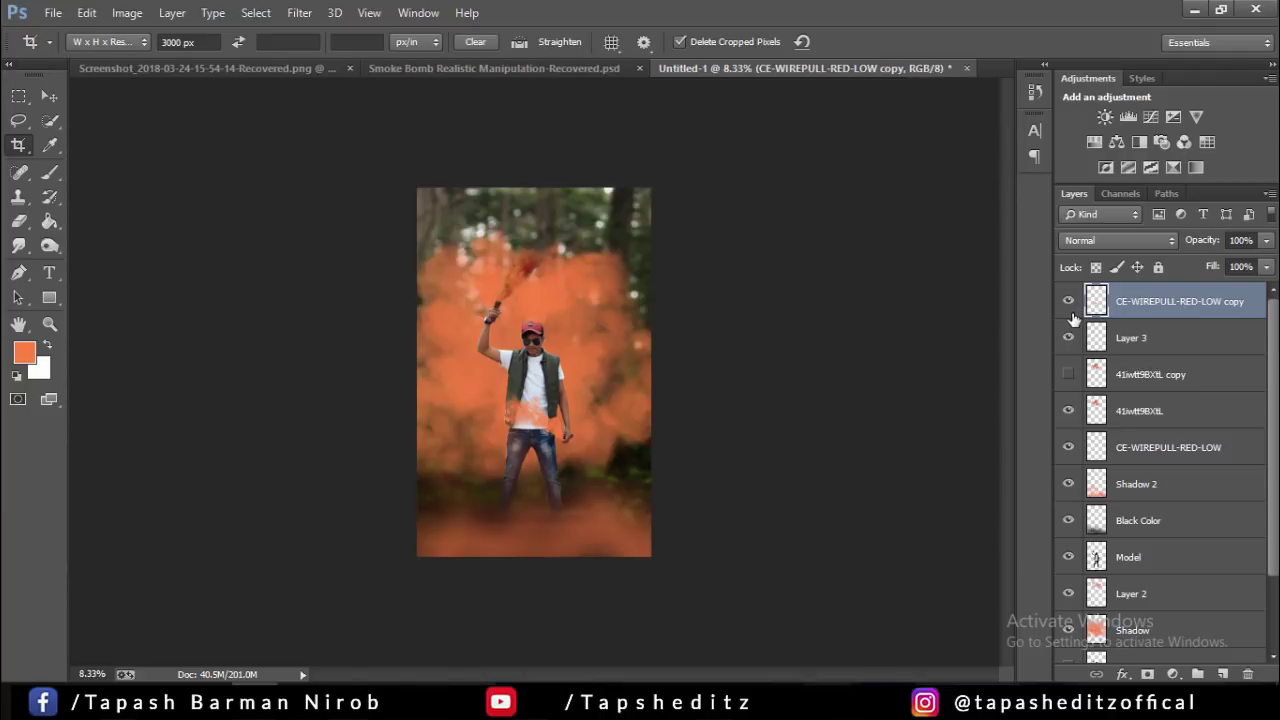
- Stamp all visible layers into a new merged layer and apply the Camera Raw Filter to it
{"action": "key", "text": "ctrl+shift+alt+e"}
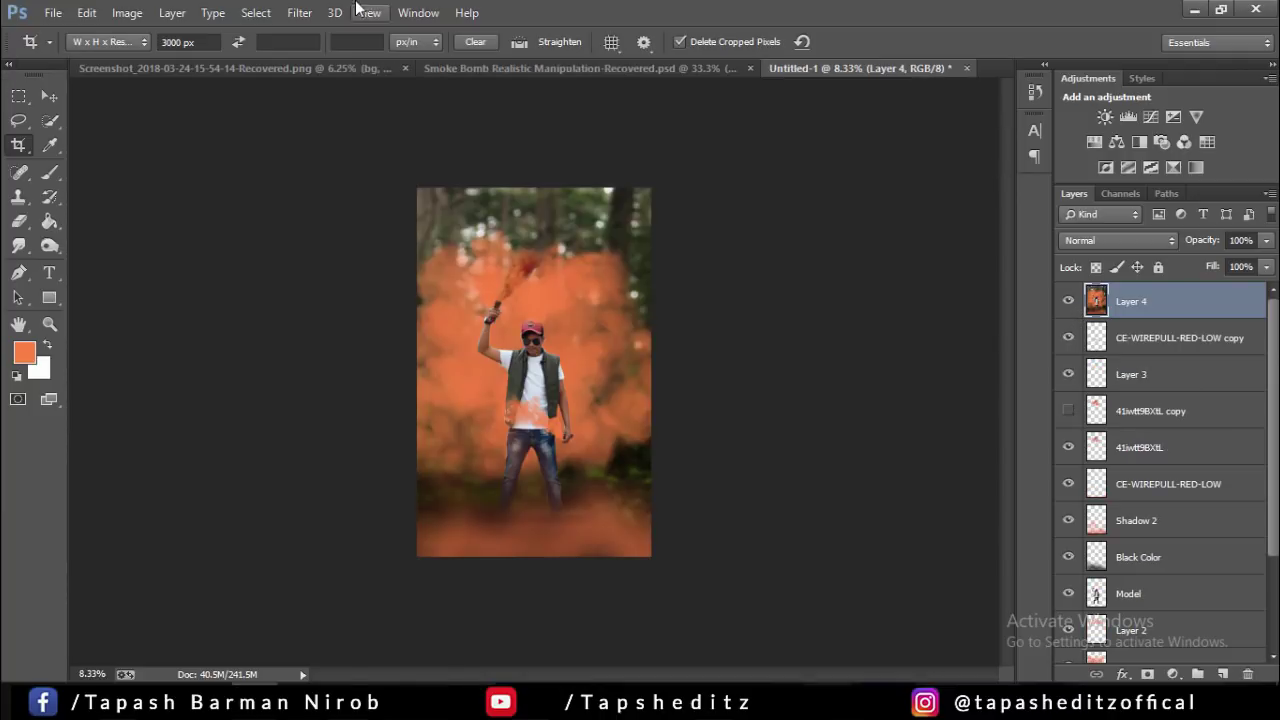
{"action": "left_click", "coordinate": [300, 14]}
{"action": "left_click", "coordinate": [322, 124]}
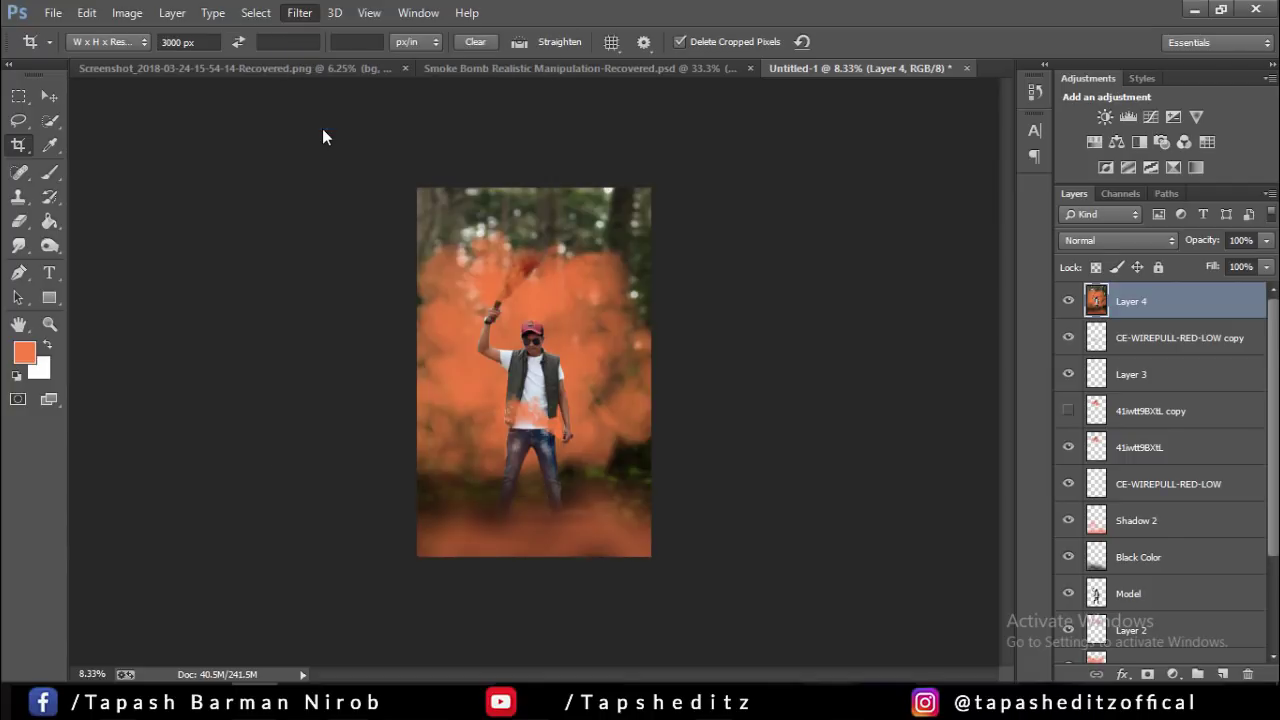
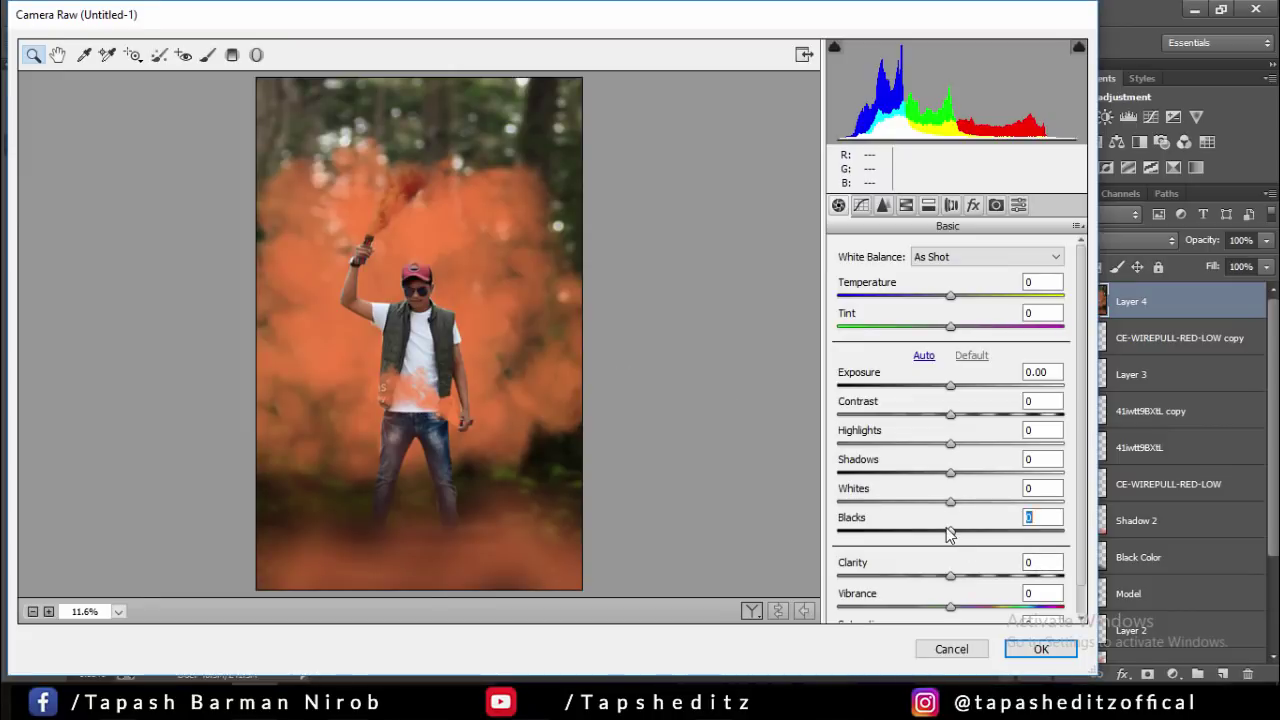
- In Camera Raw's Basic panel, set Blacks +6, Shadows -24, Clarity +28, Temperature -8 and Tint -2
{"action": "left_click_drag", "start_coordinate": [948, 531], "coordinate": [952, 528]}
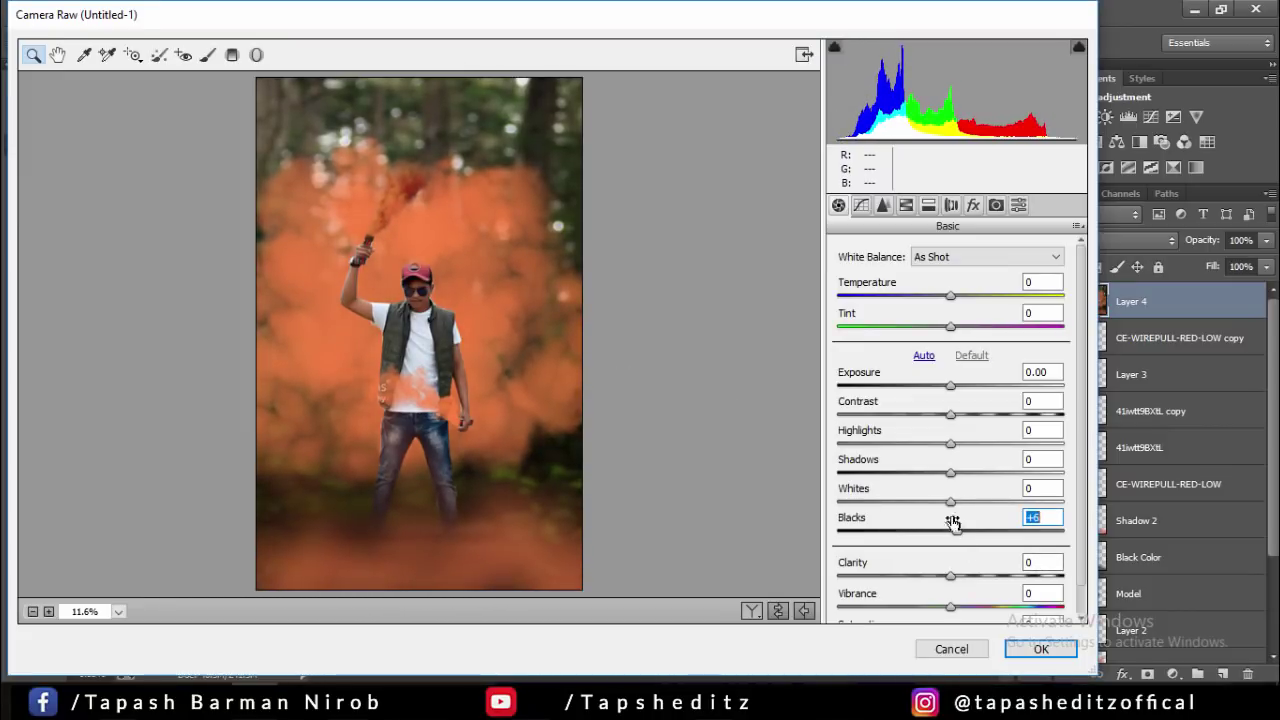
{"action": "mouse_move", "coordinate": [950, 472]}
{"action": "left_mouse_down"}
{"action": "mouse_move", "coordinate": [888, 480]}
{"action": "mouse_move", "coordinate": [975, 467]}
{"action": "mouse_move", "coordinate": [870, 472]}
{"action": "mouse_move", "coordinate": [924, 472]}
{"action": "mouse_move", "coordinate": [873, 443]}
{"action": "mouse_move", "coordinate": [988, 443]}
{"action": "mouse_move", "coordinate": [962, 443]}
{"action": "mouse_move", "coordinate": [943, 410]}
{"action": "mouse_move", "coordinate": [957, 412]}
{"action": "left_mouse_up"}
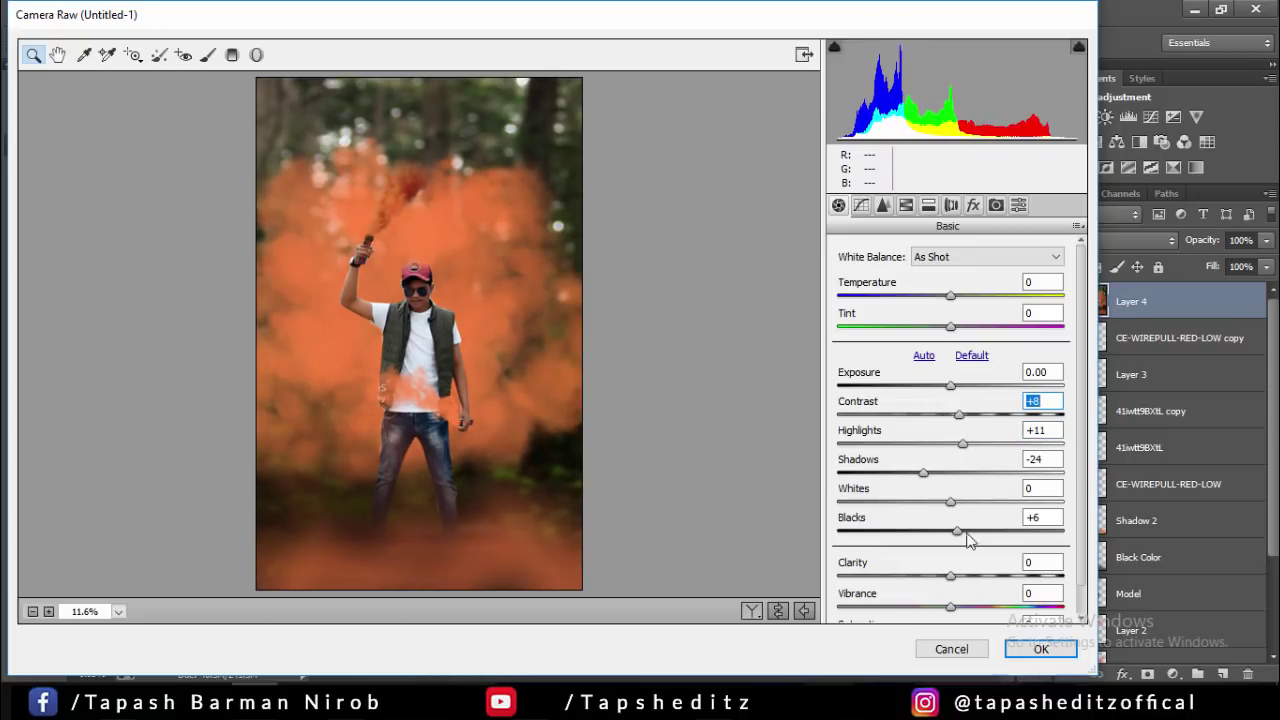
{"action": "mouse_move", "coordinate": [955, 575]}
{"action": "left_mouse_down"}
{"action": "mouse_move", "coordinate": [939, 575]}
{"action": "mouse_move", "coordinate": [997, 567]}
{"action": "mouse_move", "coordinate": [957, 607]}
{"action": "mouse_move", "coordinate": [988, 607]}
{"action": "left_mouse_up"}
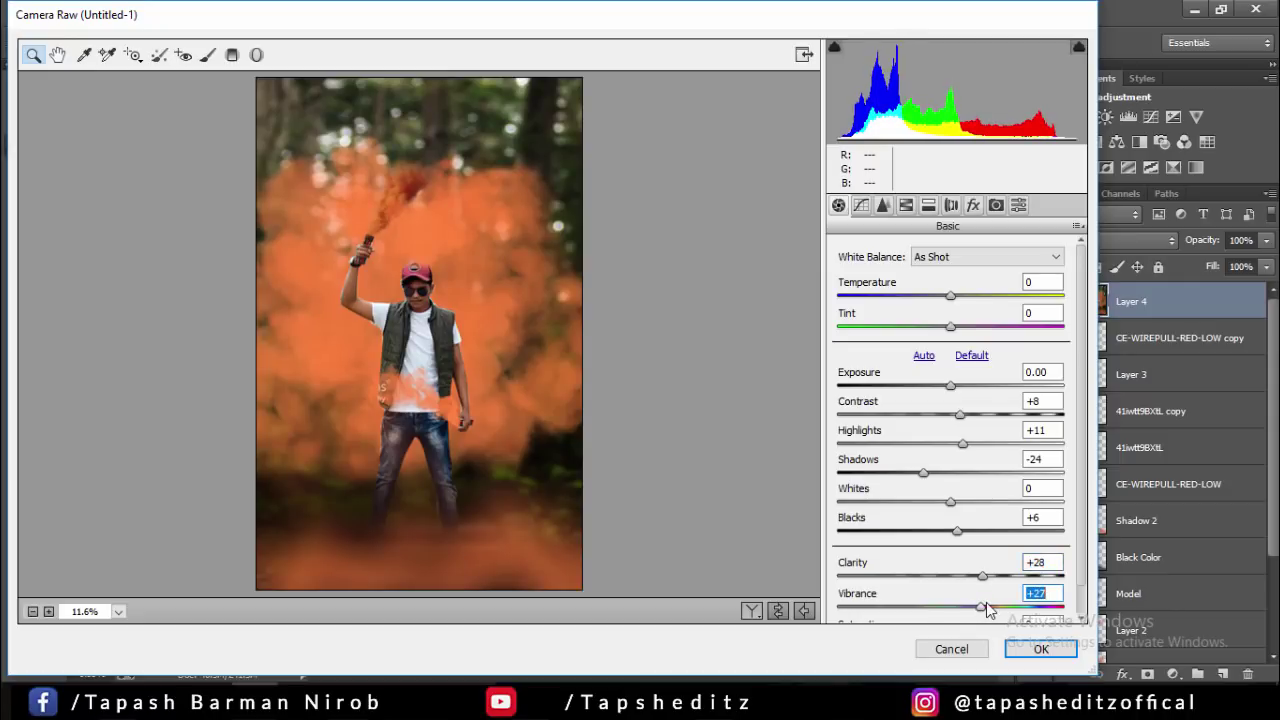
{"action": "mouse_move", "coordinate": [951, 296]}
{"action": "left_mouse_down"}
{"action": "mouse_move", "coordinate": [937, 302]}
{"action": "mouse_move", "coordinate": [965, 334]}
{"action": "mouse_move", "coordinate": [948, 328]}
{"action": "mouse_move", "coordinate": [947, 303]}
{"action": "left_mouse_up"}
{"action": "left_click", "coordinate": [938, 298]}
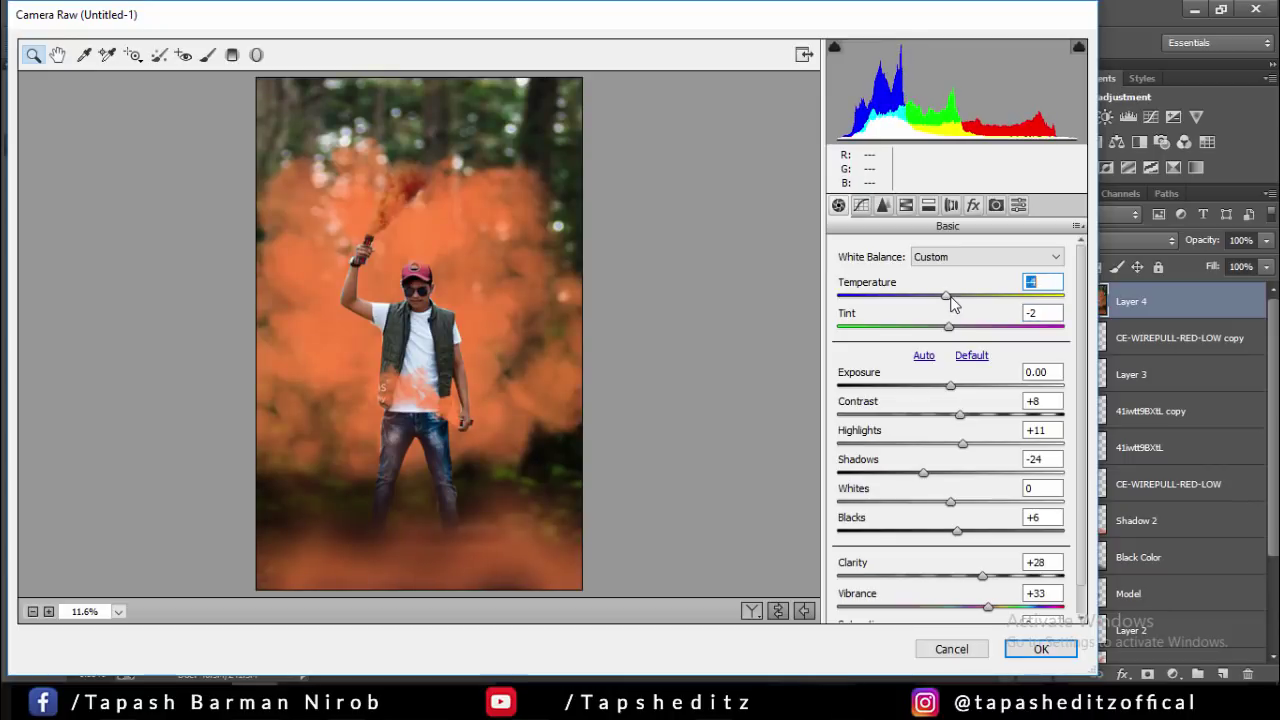
- Set Detail sharpening to about 73 and Luminance noise reduction to 24
{"action": "left_click", "coordinate": [883, 205]}
{"action": "left_click_drag", "start_coordinate": [920, 284], "coordinate": [947, 284]}
{"action": "left_click", "coordinate": [892, 436]}
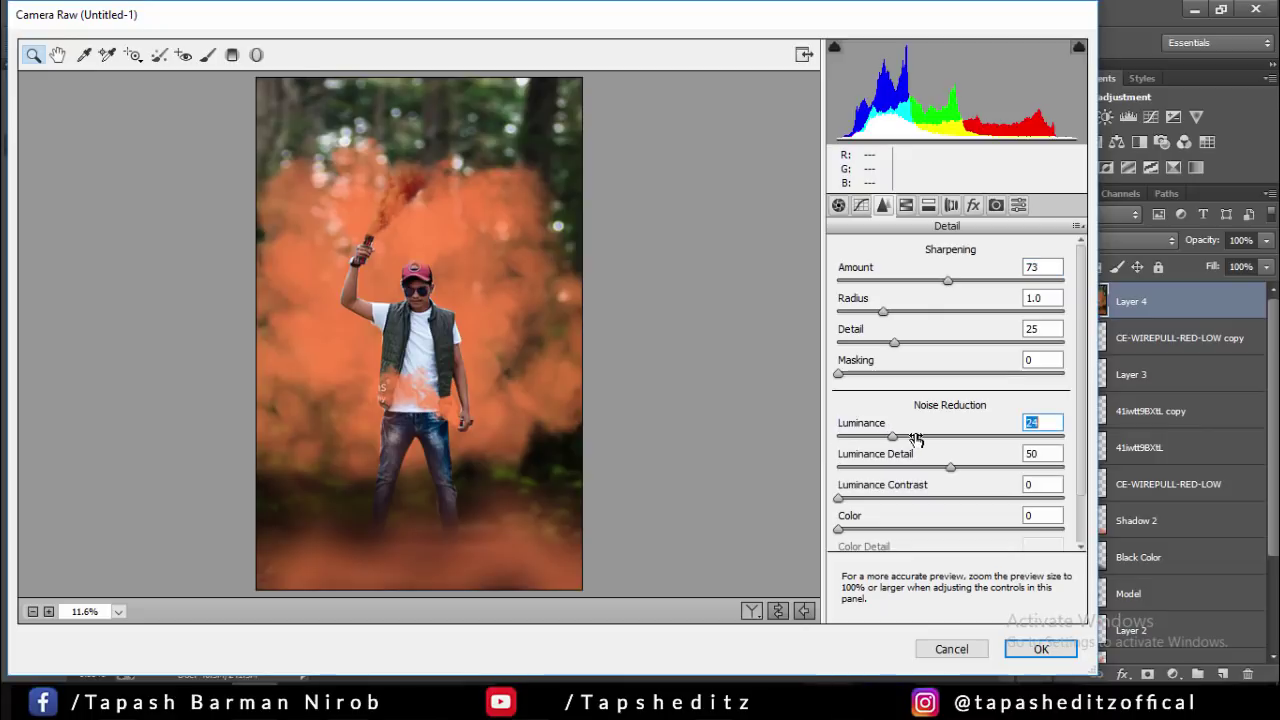
- Adjust HSL luminance: brighten oranges and reds, darken greens, and drop aquas to -100
{"action": "left_click", "coordinate": [906, 205]}
{"action": "mouse_move", "coordinate": [957, 370]}
{"action": "left_mouse_down"}
{"action": "mouse_move", "coordinate": [996, 370]}
{"action": "mouse_move", "coordinate": [983, 339]}
{"action": "left_mouse_up"}
{"action": "left_click_drag", "start_coordinate": [957, 431], "coordinate": [815, 408]}
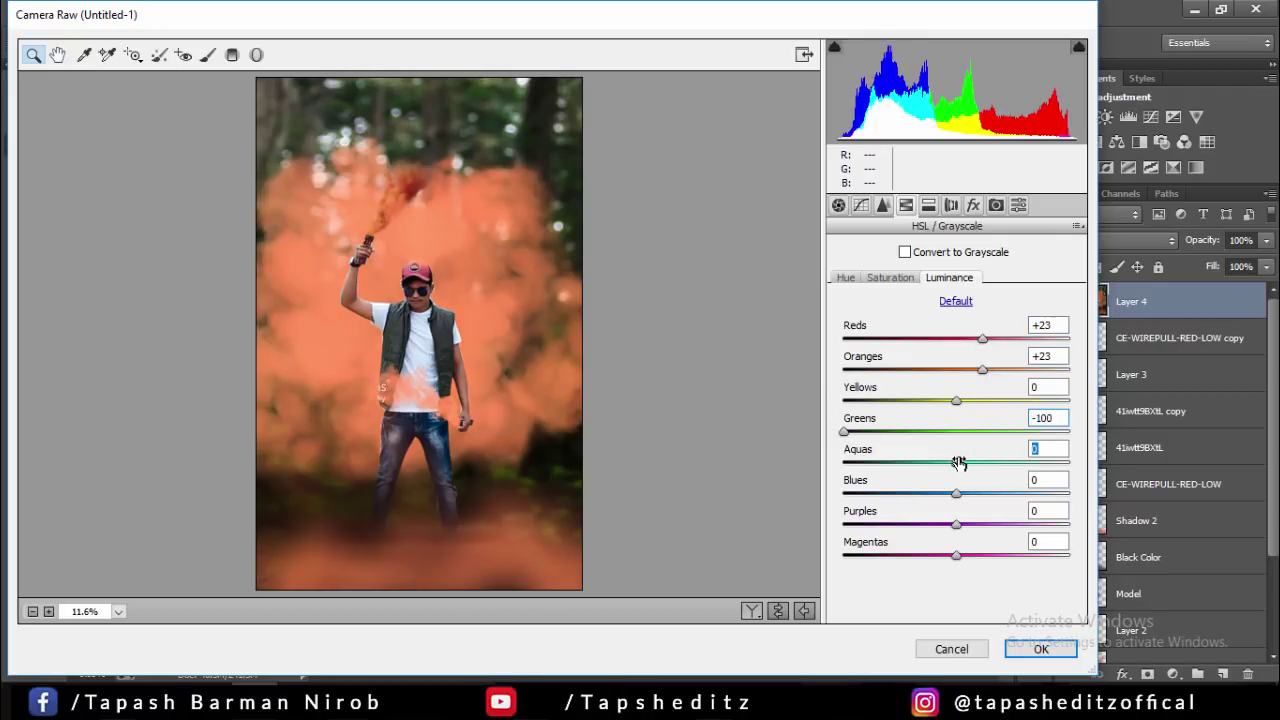
{"action": "left_click_drag", "start_coordinate": [956, 462], "coordinate": [828, 436]}
{"action": "left_click_drag", "start_coordinate": [956, 493], "coordinate": [960, 476]}
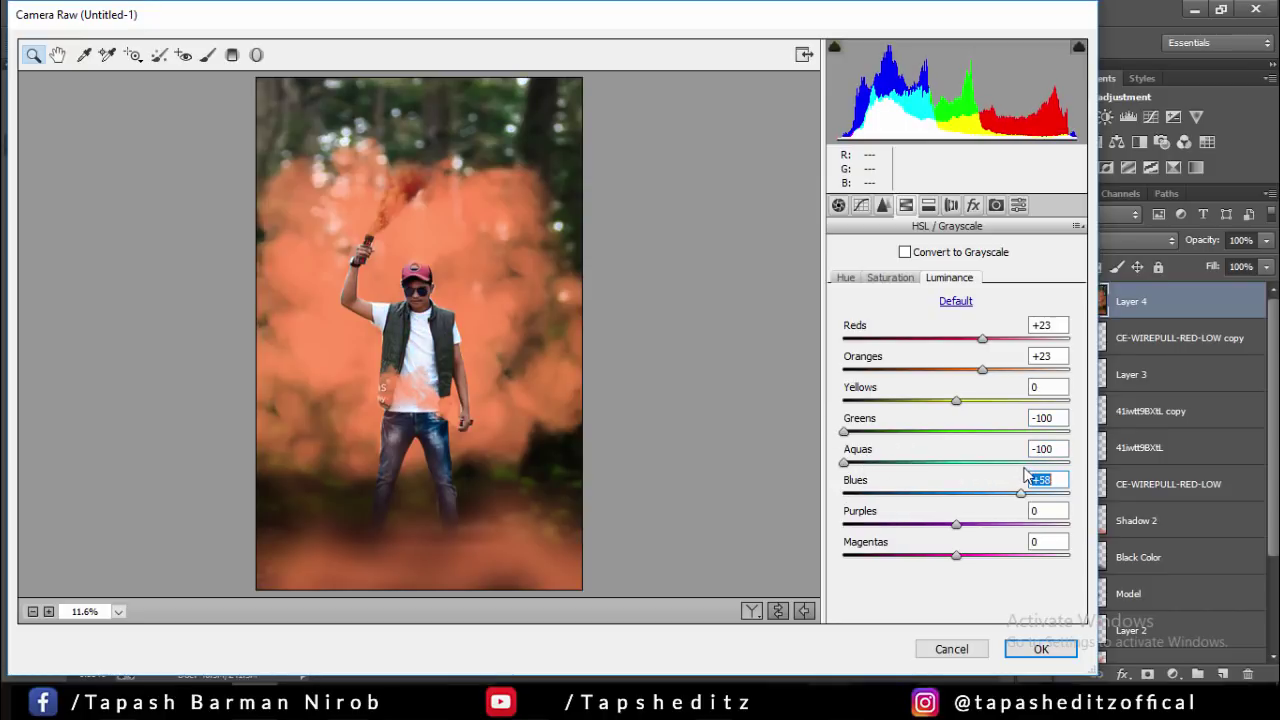
- Fine-tune orange saturation and shift the orange hue to -2
{"action": "left_click", "coordinate": [900, 279]}
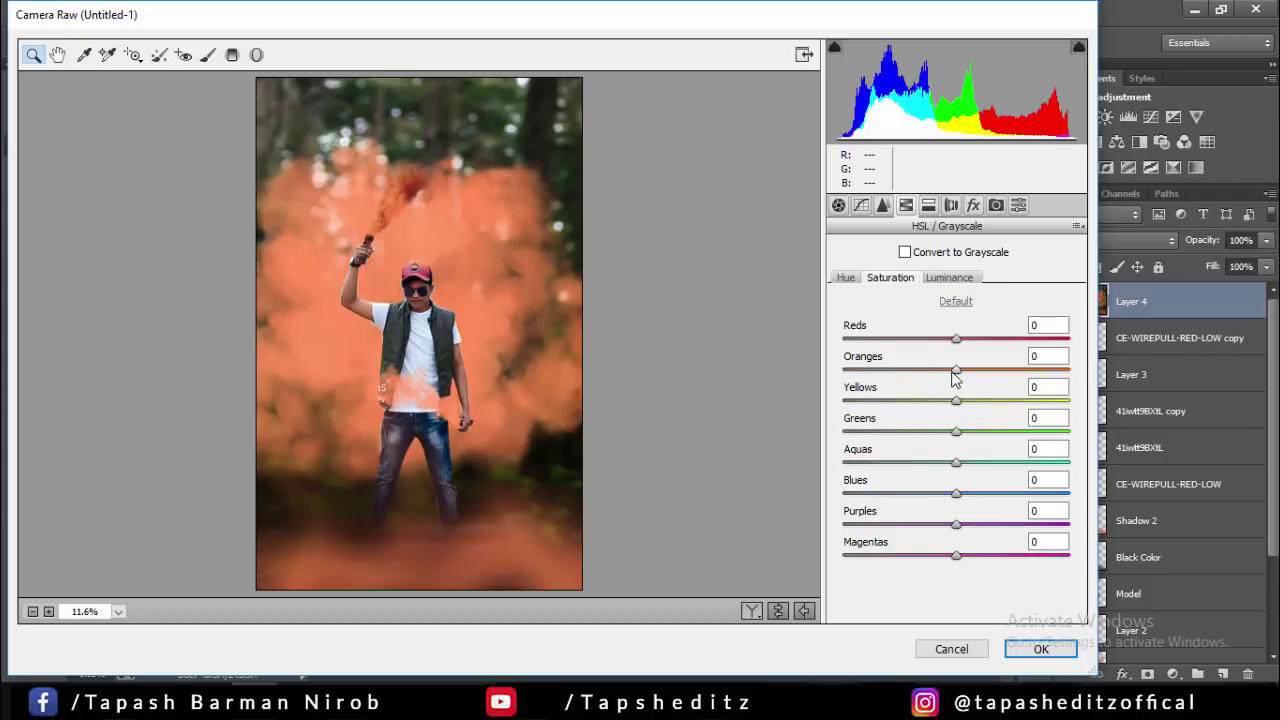
{"action": "mouse_move", "coordinate": [955, 369]}
{"action": "left_mouse_down"}
{"action": "mouse_move", "coordinate": [930, 370]}
{"action": "mouse_move", "coordinate": [960, 370]}
{"action": "left_mouse_up"}
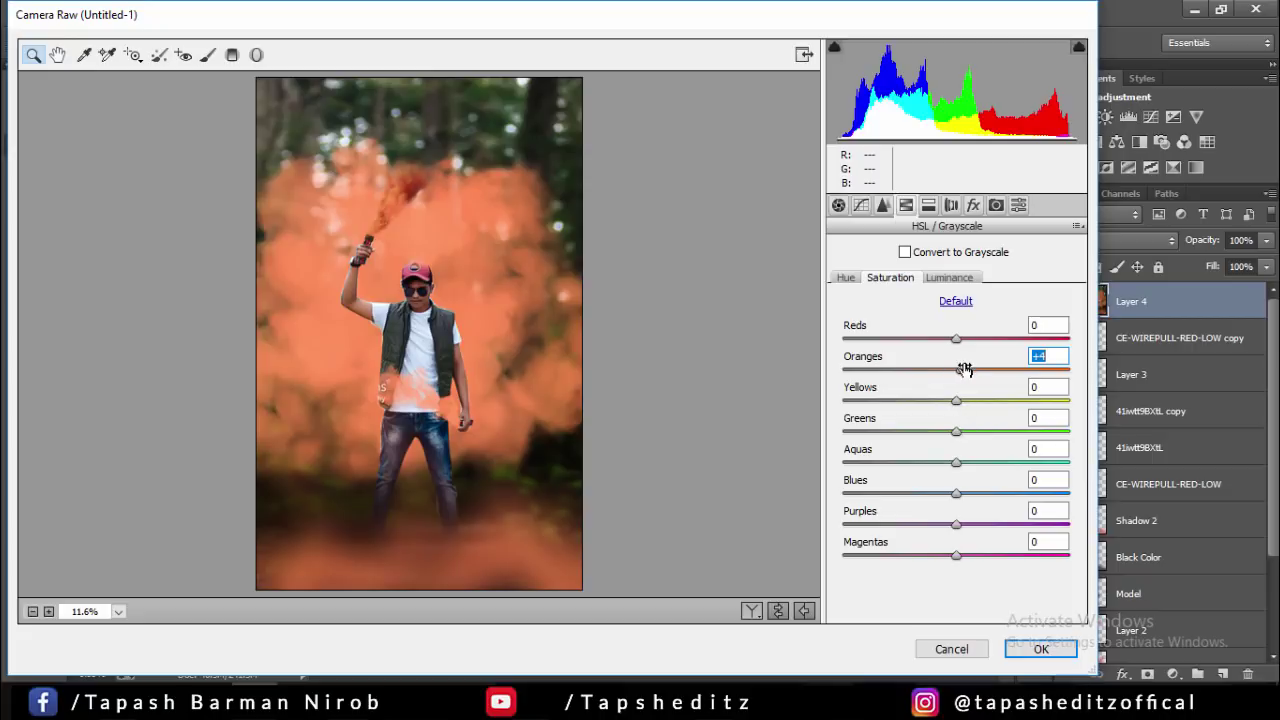
{"action": "mouse_move", "coordinate": [960, 370]}
{"action": "left_mouse_down"}
{"action": "mouse_move", "coordinate": [942, 370]}
{"action": "mouse_move", "coordinate": [957, 369]}
{"action": "left_mouse_up"}
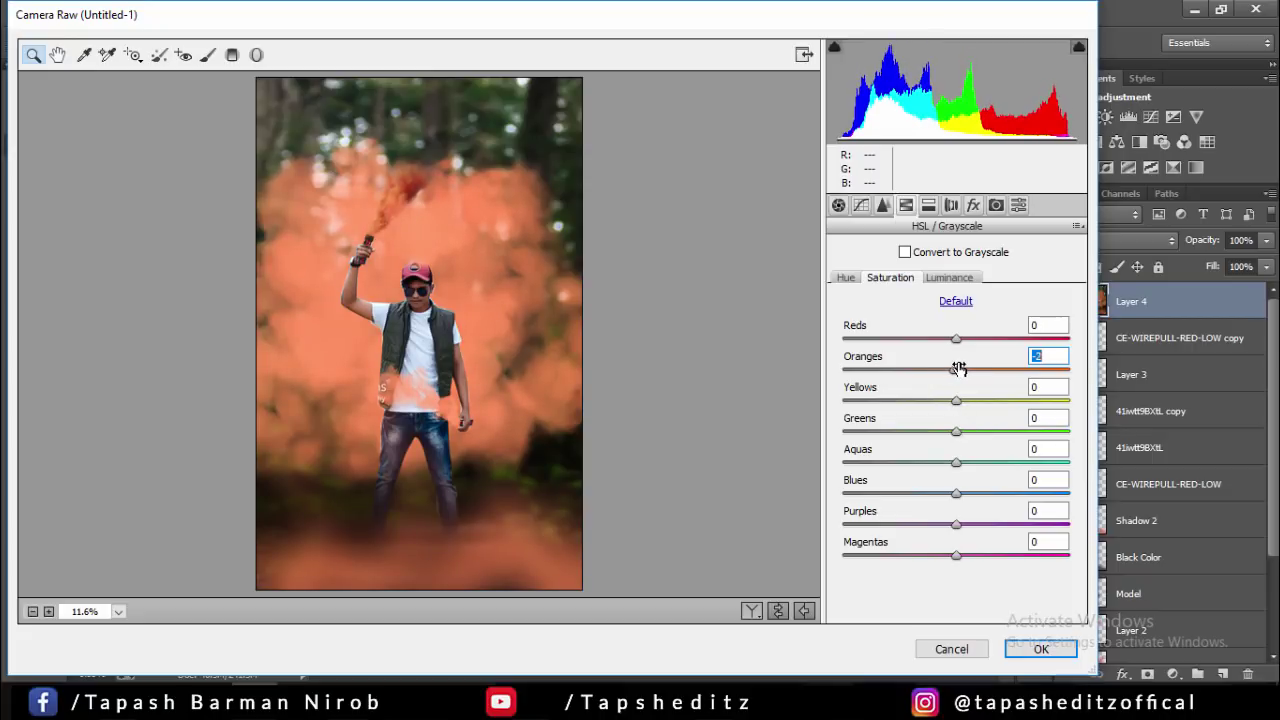
{"action": "left_click", "coordinate": [848, 278]}
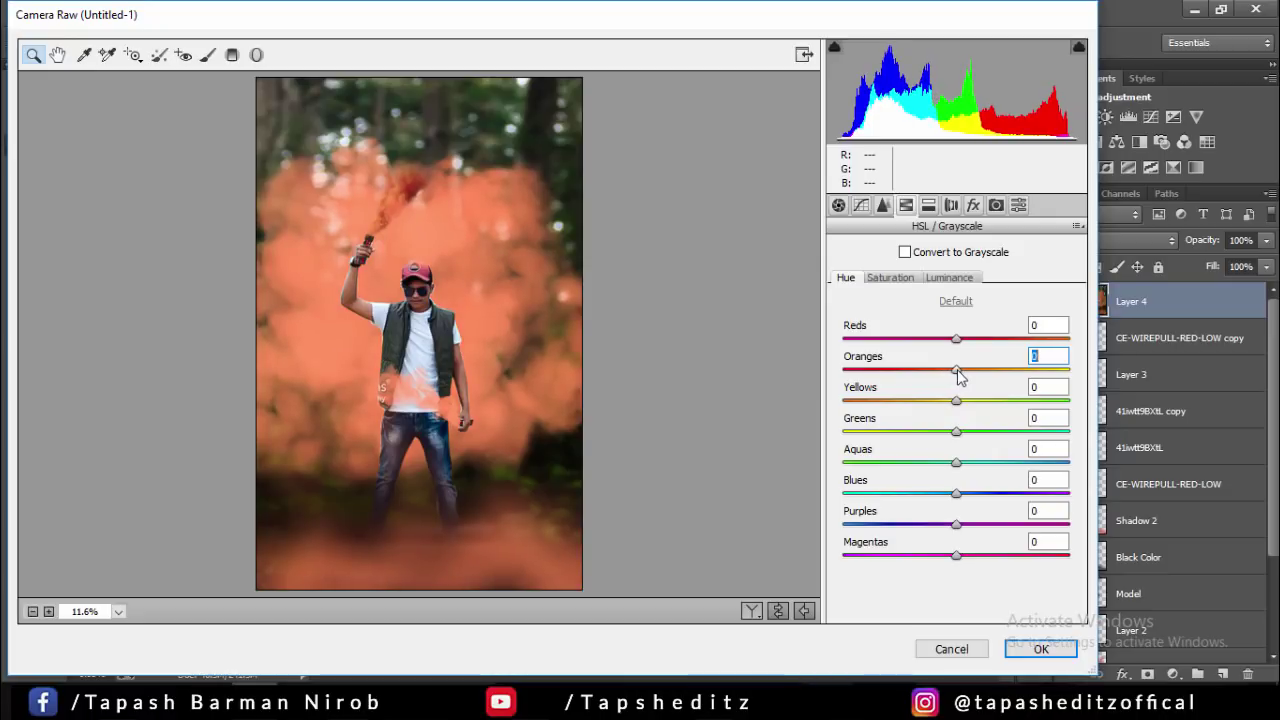
{"action": "left_click_drag", "start_coordinate": [952, 373], "coordinate": [954, 373]}
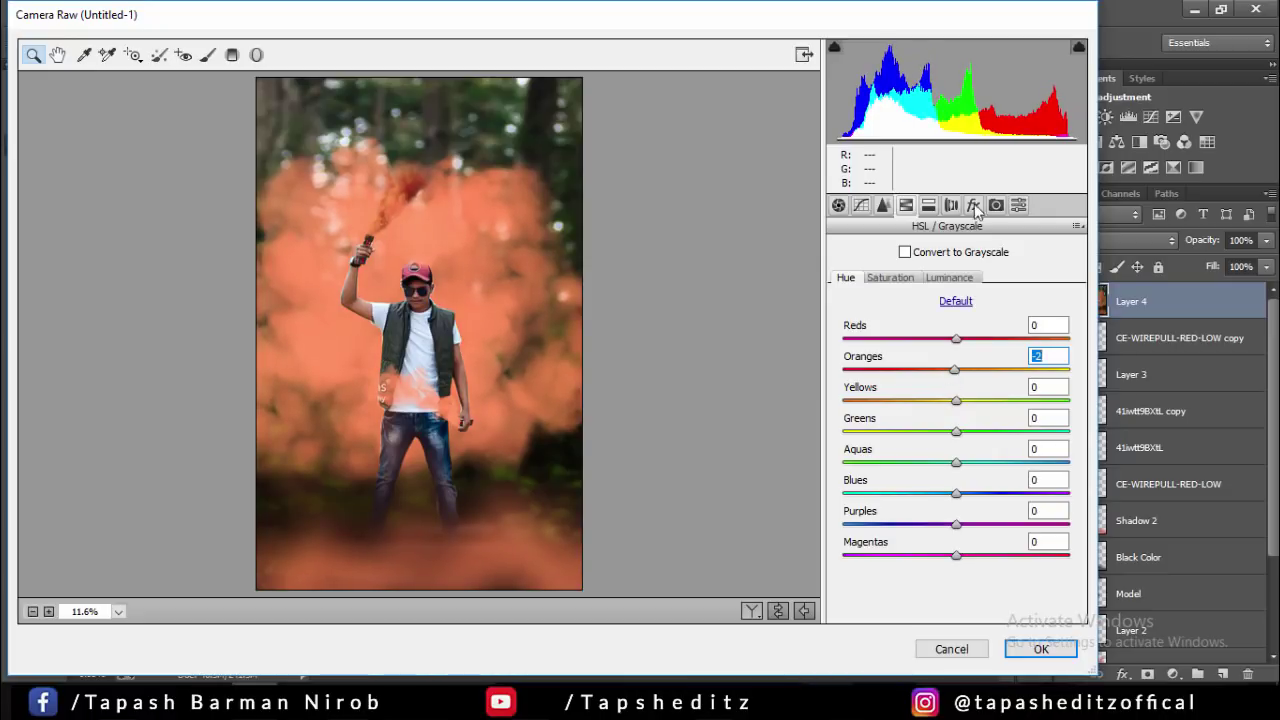
- Add a -35 post-crop vignette and commit the Camera Raw Filter
{"action": "left_click", "coordinate": [973, 205]}
{"action": "left_click_drag", "start_coordinate": [955, 448], "coordinate": [916, 435]}
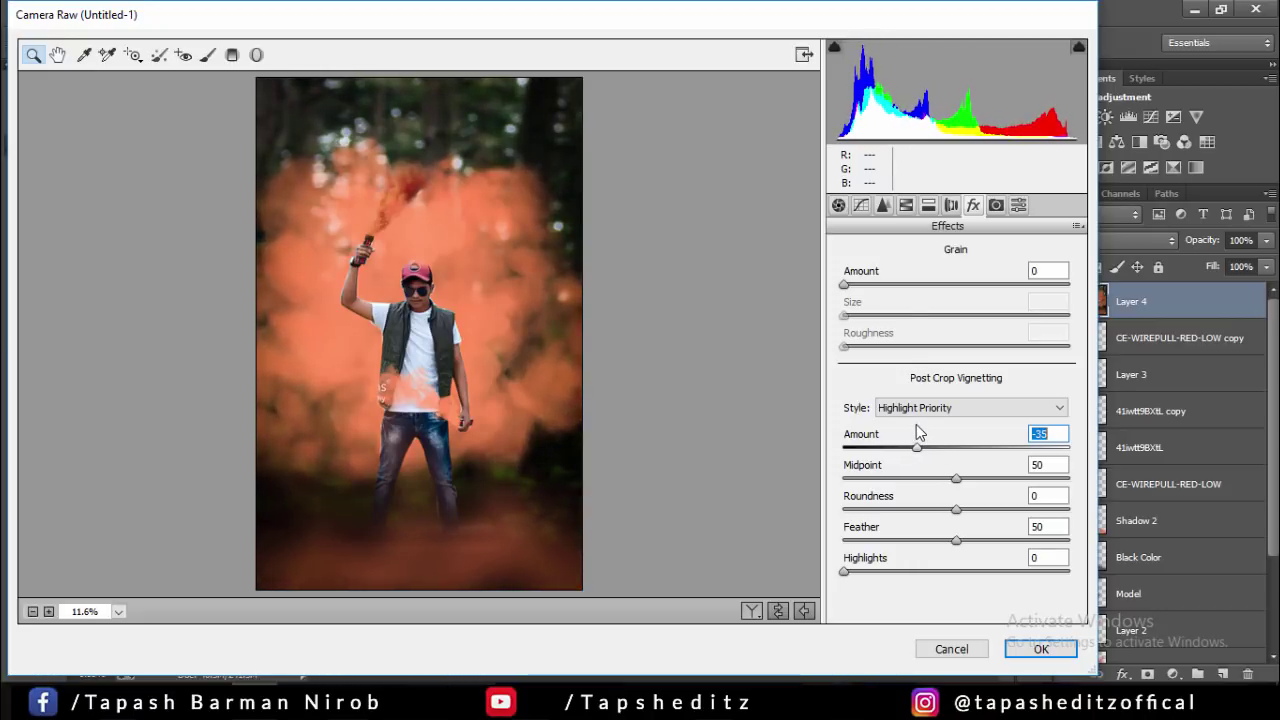
{"action": "left_click", "coordinate": [1046, 649]}
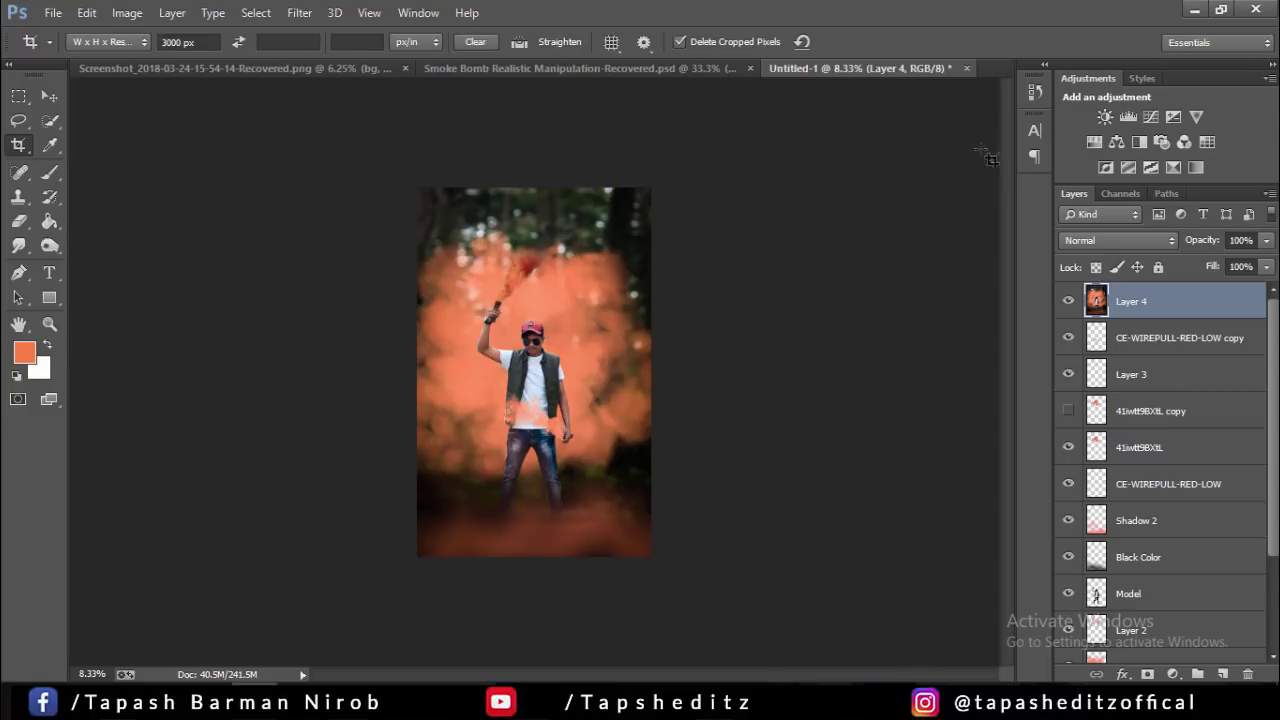
- Add a Color Lookup adjustment layer using the Fuji ETERNA 250D Kodak 2395 3DLUT
{"action": "left_click", "coordinate": [1173, 676]}
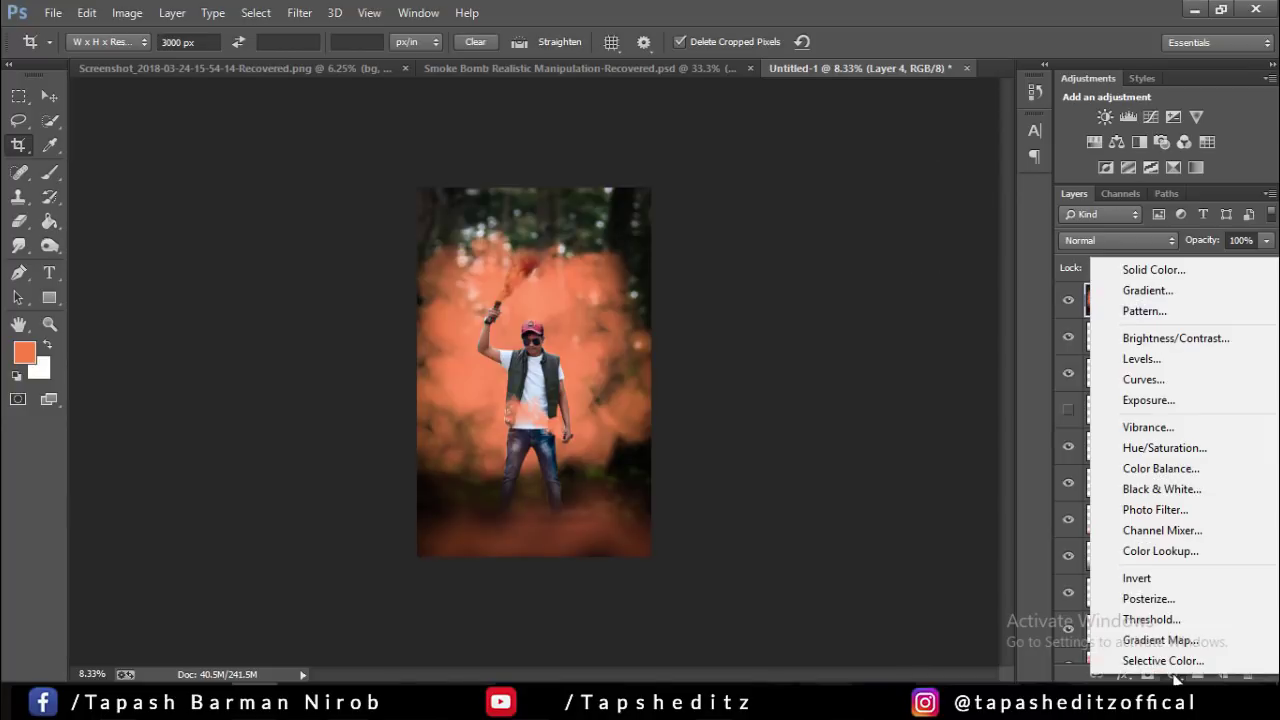
{"action": "left_click", "coordinate": [1140, 553]}
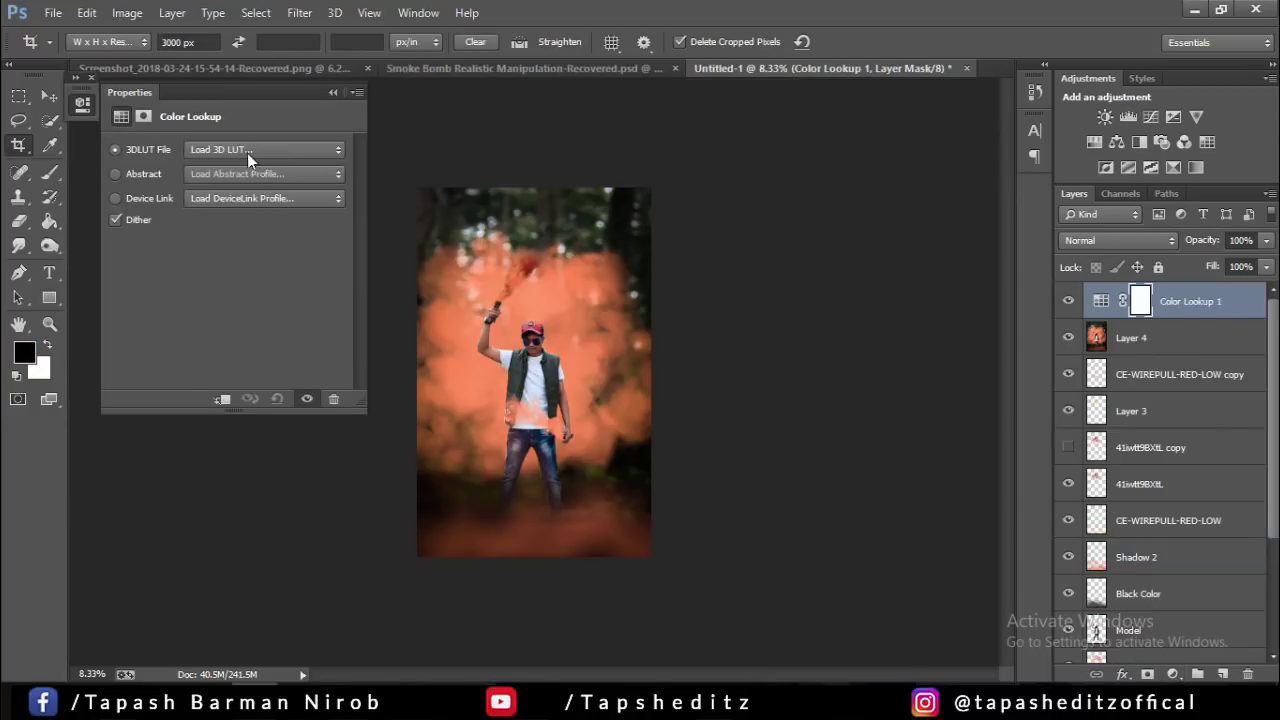
{"action": "left_click", "coordinate": [247, 151]}
{"action": "left_click", "coordinate": [257, 238]}
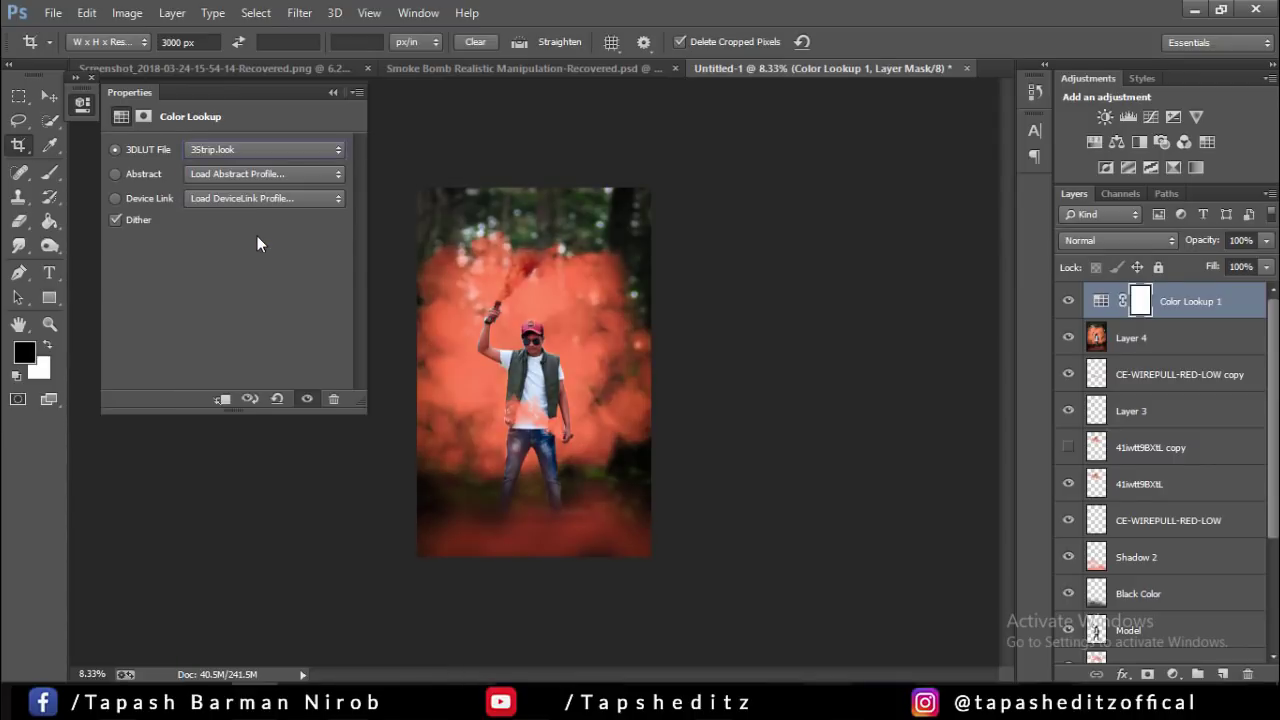
{"action": "key", "text": "Down"}
{"action": "key", "text": "Down"}
{"action": "key", "text": "Down"}
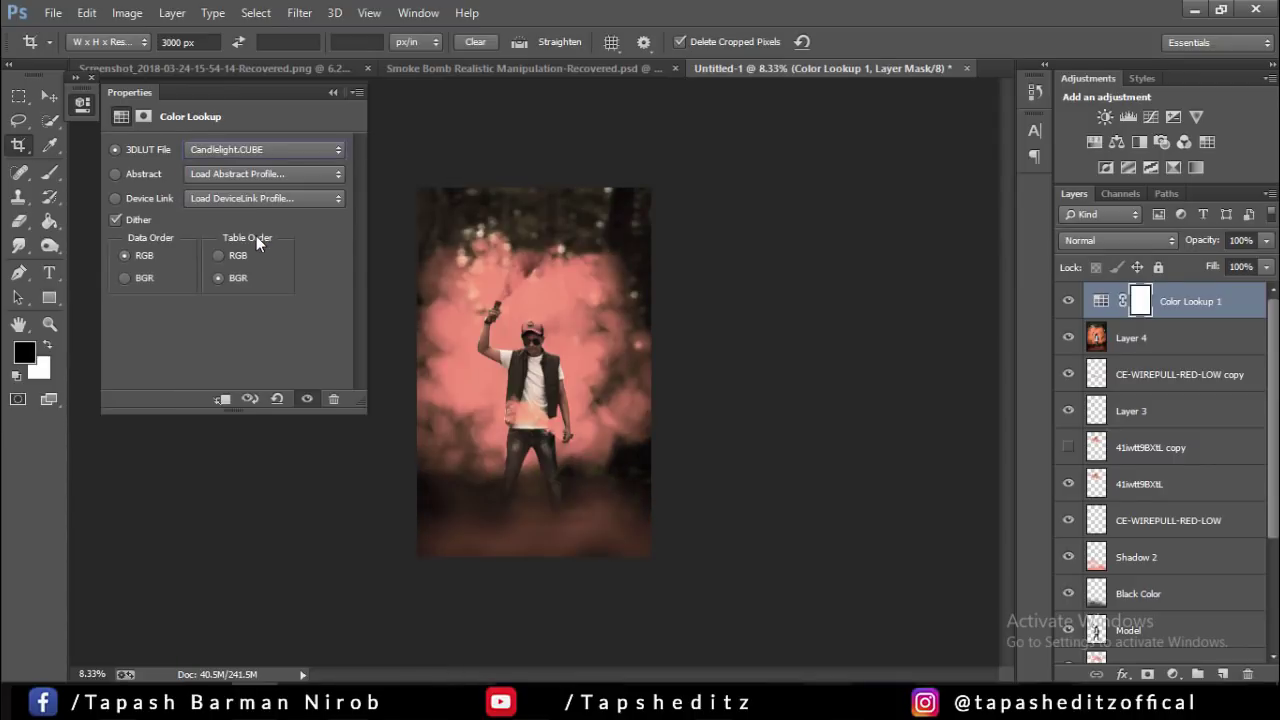
{"action": "key", "text": "Down"}
{"action": "key", "text": "Down"}
{"action": "key", "text": "Down"}
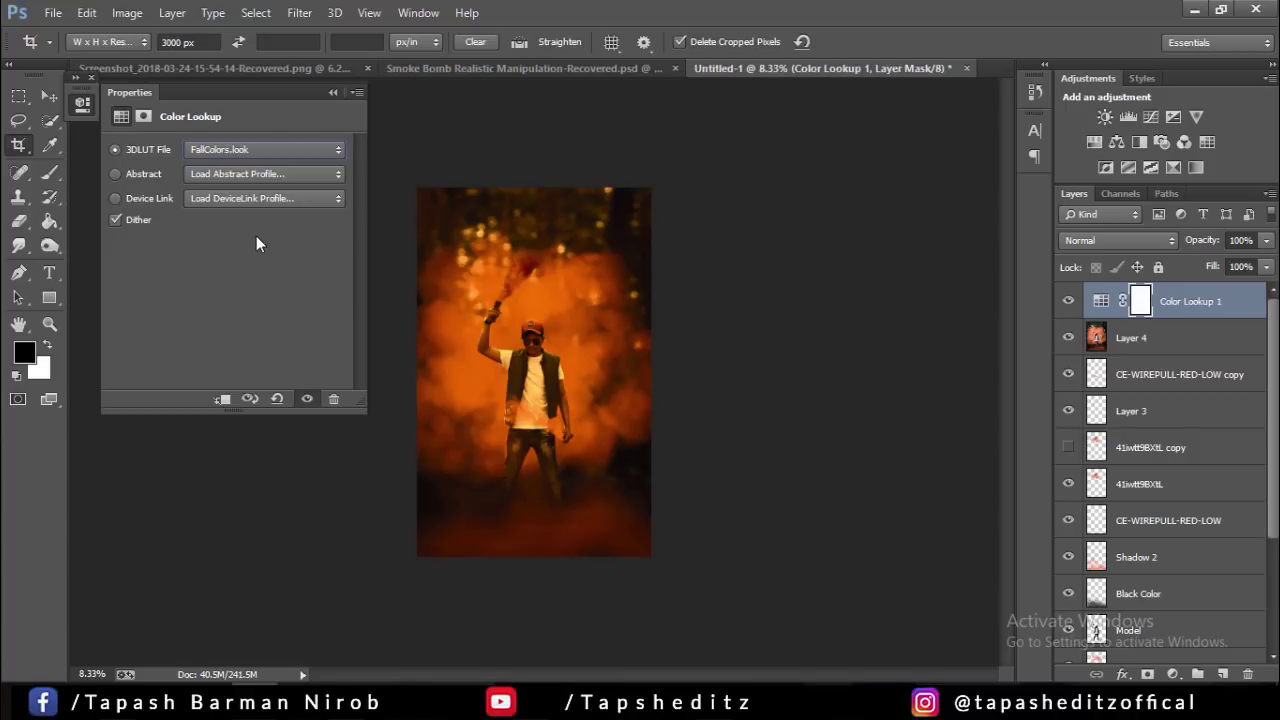
{"action": "key", "text": "Down"}
{"action": "key", "text": "Down"}
{"action": "key", "text": "Down"}
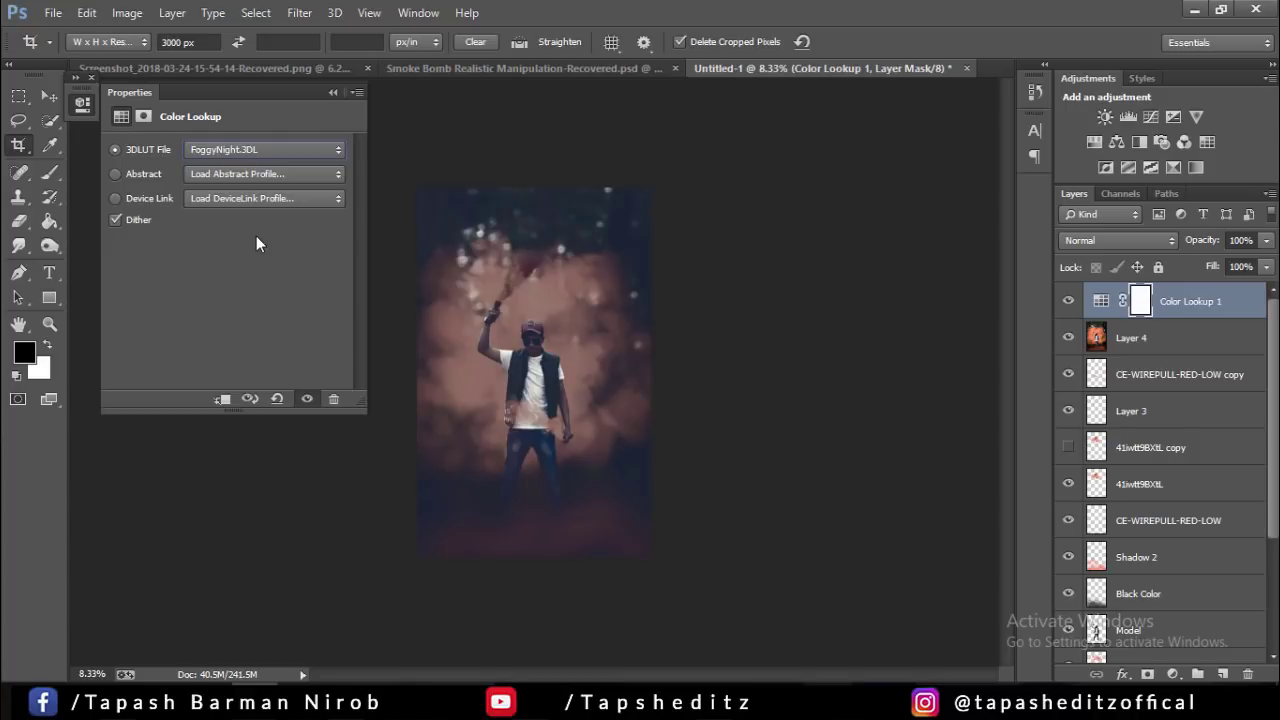
{"action": "key", "text": "Down"}
{"action": "key", "text": "Down"}
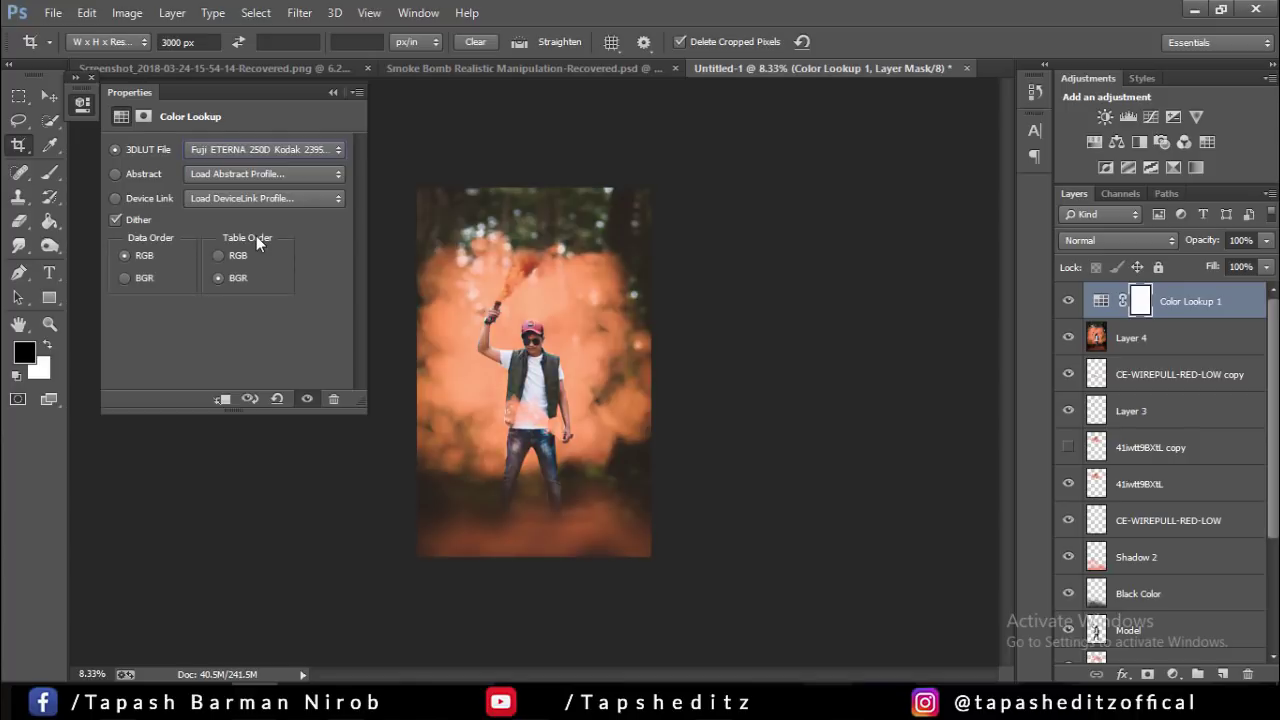
{"action": "key", "text": "Down"}
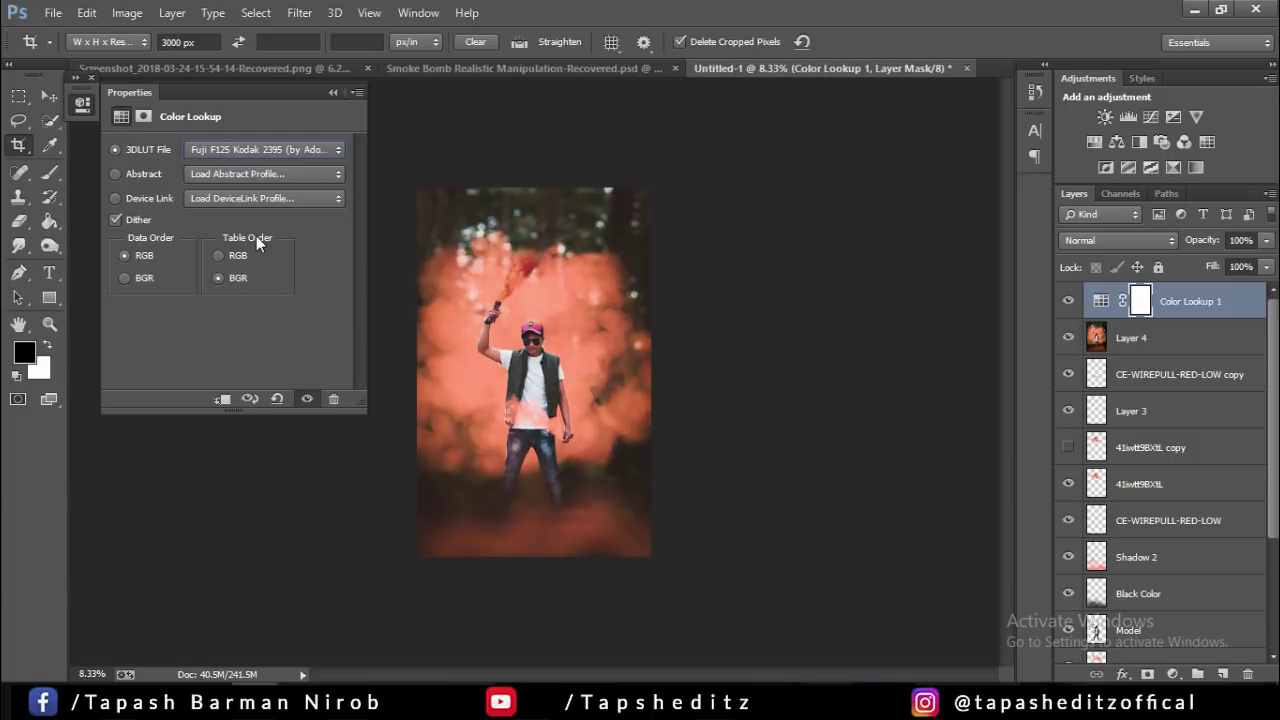
{"action": "key", "text": "Down"}
{"action": "key", "text": "Down"}
{"action": "key", "text": "Down"}
{"action": "key", "text": "Up"}
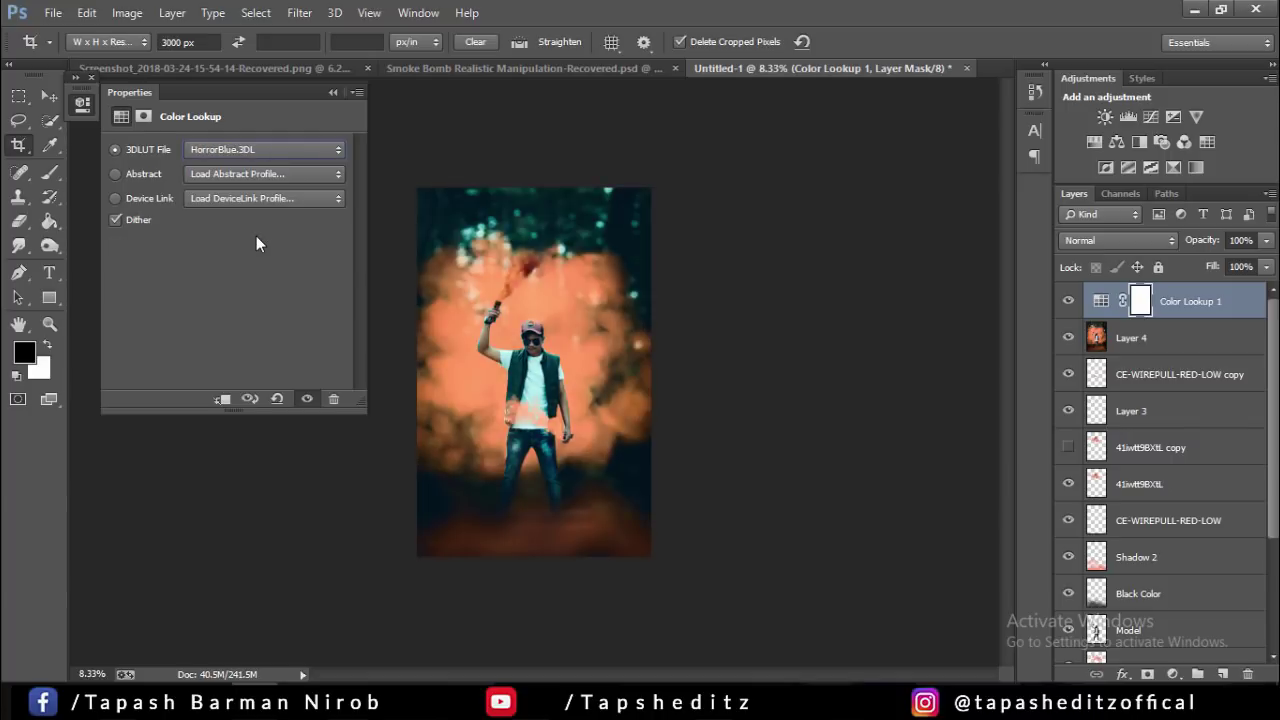
{"action": "key", "text": "Up"}
{"action": "key", "text": "Down"}
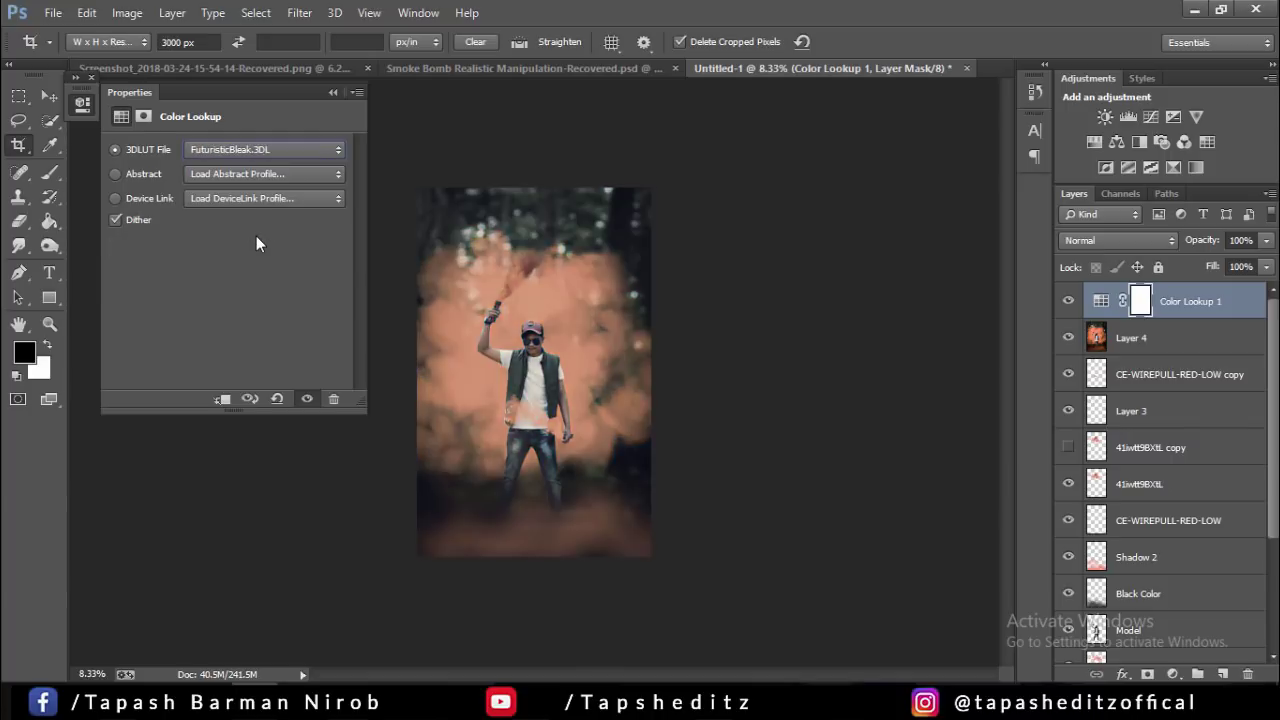
{"action": "key", "text": "Up"}
{"action": "key", "text": "Up"}
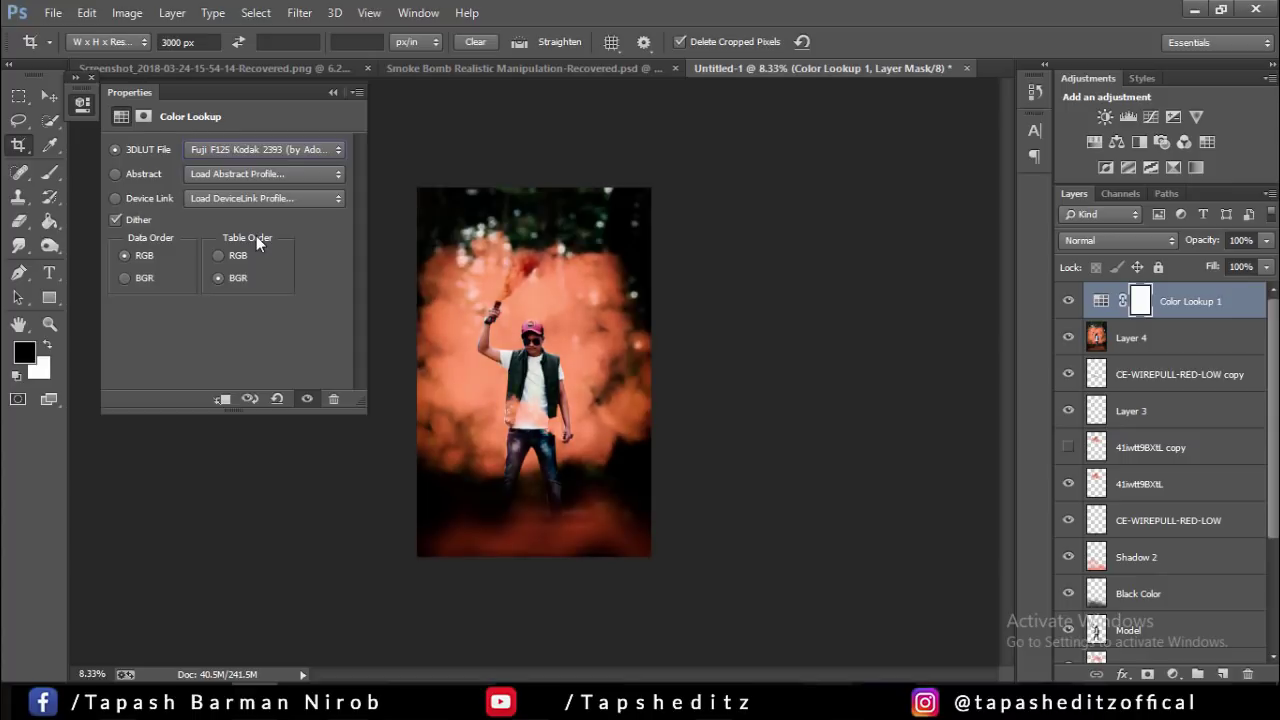
{"action": "key", "text": "Up"}
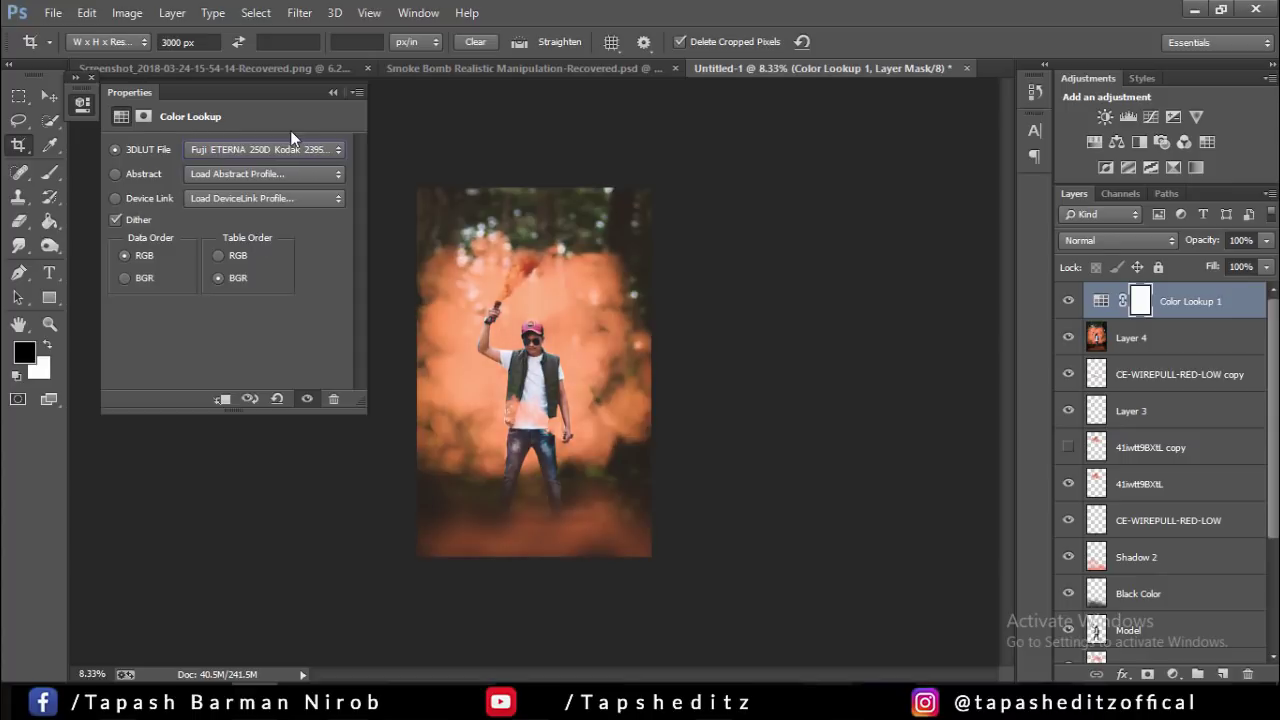
{"action": "left_click", "coordinate": [334, 92]}
- Lower the Color Lookup layer to 16% opacity and merge it down into Layer 4
{"action": "left_click", "coordinate": [1266, 241]}
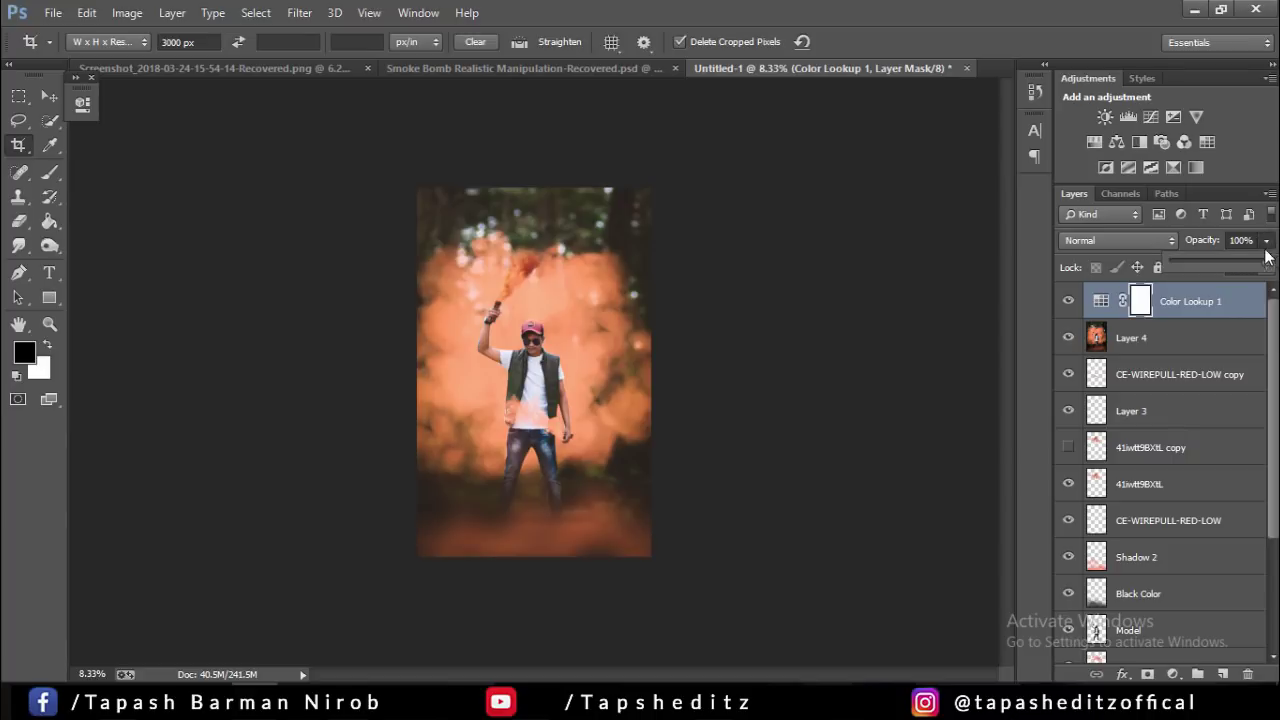
{"action": "left_click_drag", "start_coordinate": [1202, 262], "coordinate": [1198, 261]}
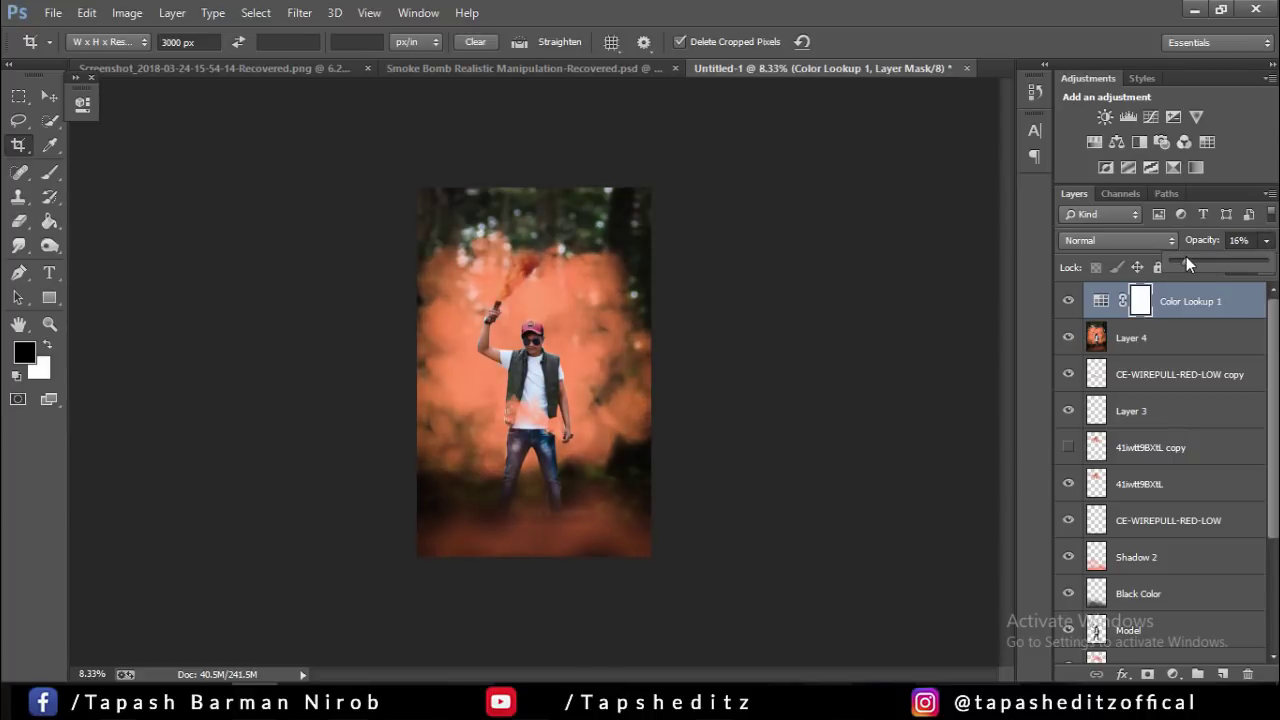
{"action": "right_click", "coordinate": [1188, 306]}
{"action": "left_click", "coordinate": [870, 537]}
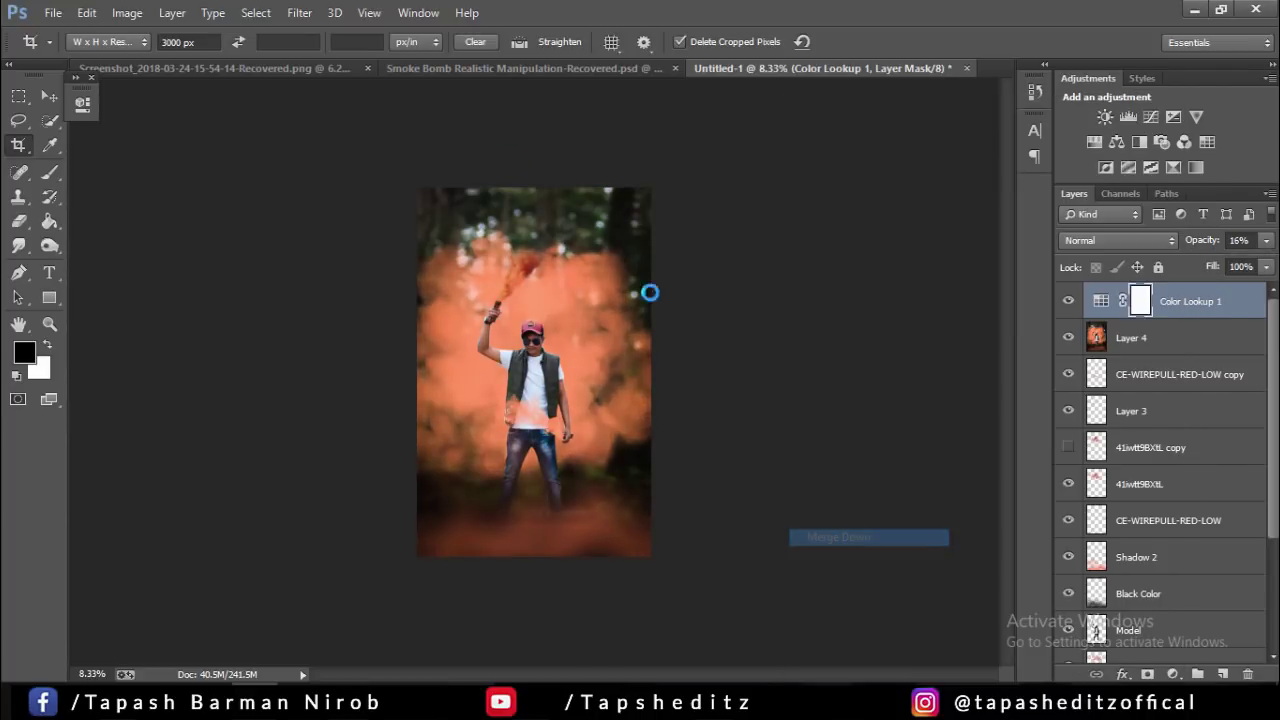
{"action": "left_click", "coordinate": [299, 12]}
{"action": "mouse_move", "coordinate": [330, 442]}
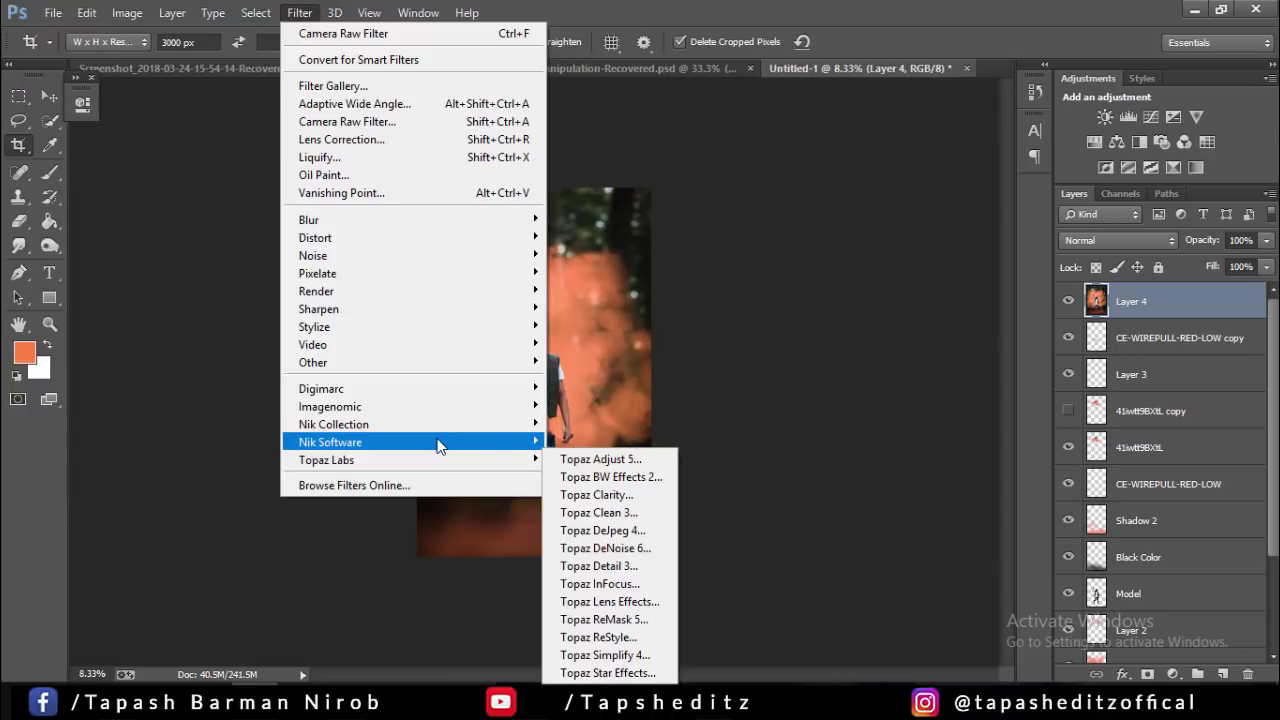
- Apply Color Efex Pro 3.0's Cross Processing filter with method L07 at 36% strength
{"action": "left_click", "coordinate": [556, 442]}
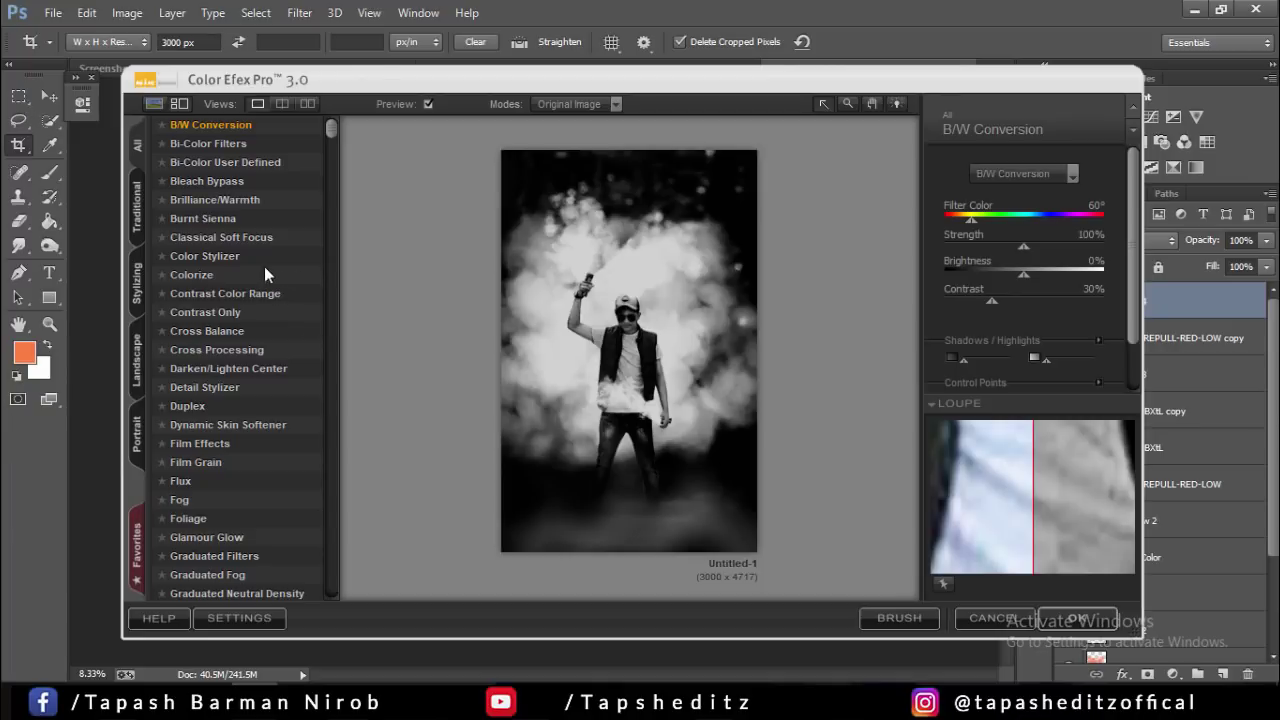
{"action": "left_click", "coordinate": [205, 312]}
{"action": "left_click", "coordinate": [221, 331]}
{"action": "left_click", "coordinate": [219, 349]}
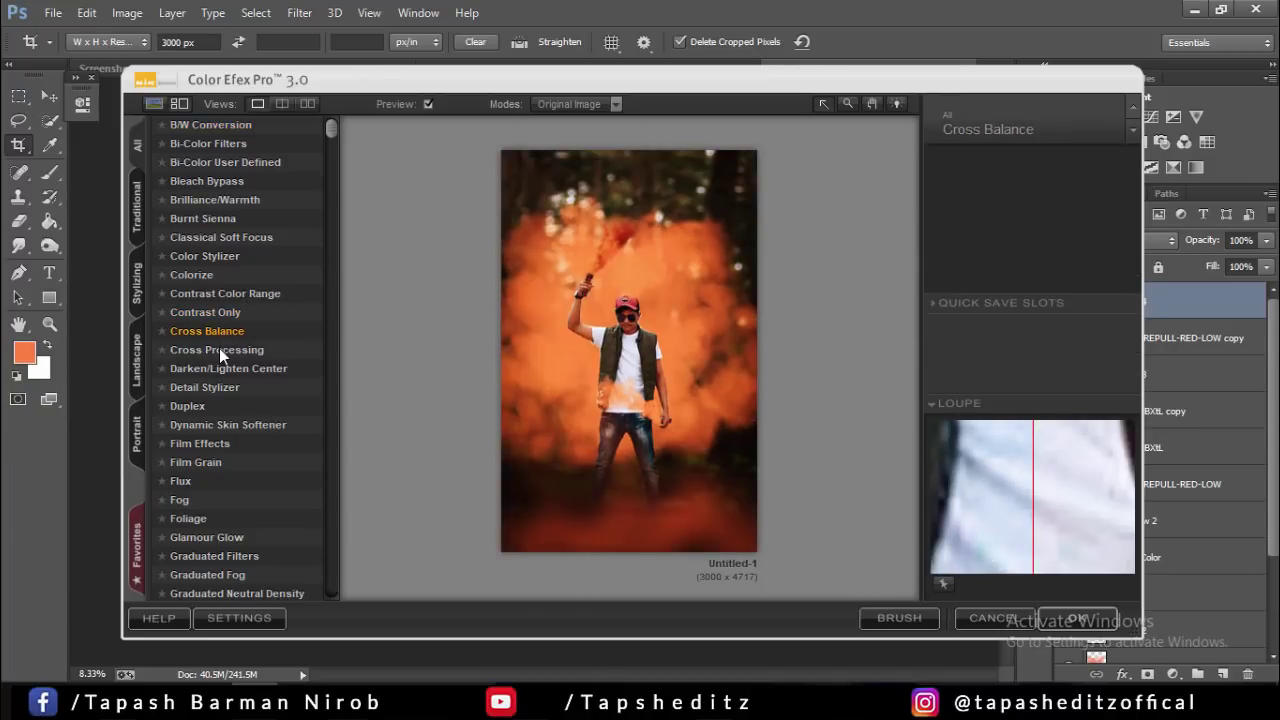
{"action": "left_click_drag", "start_coordinate": [994, 214], "coordinate": [972, 210]}
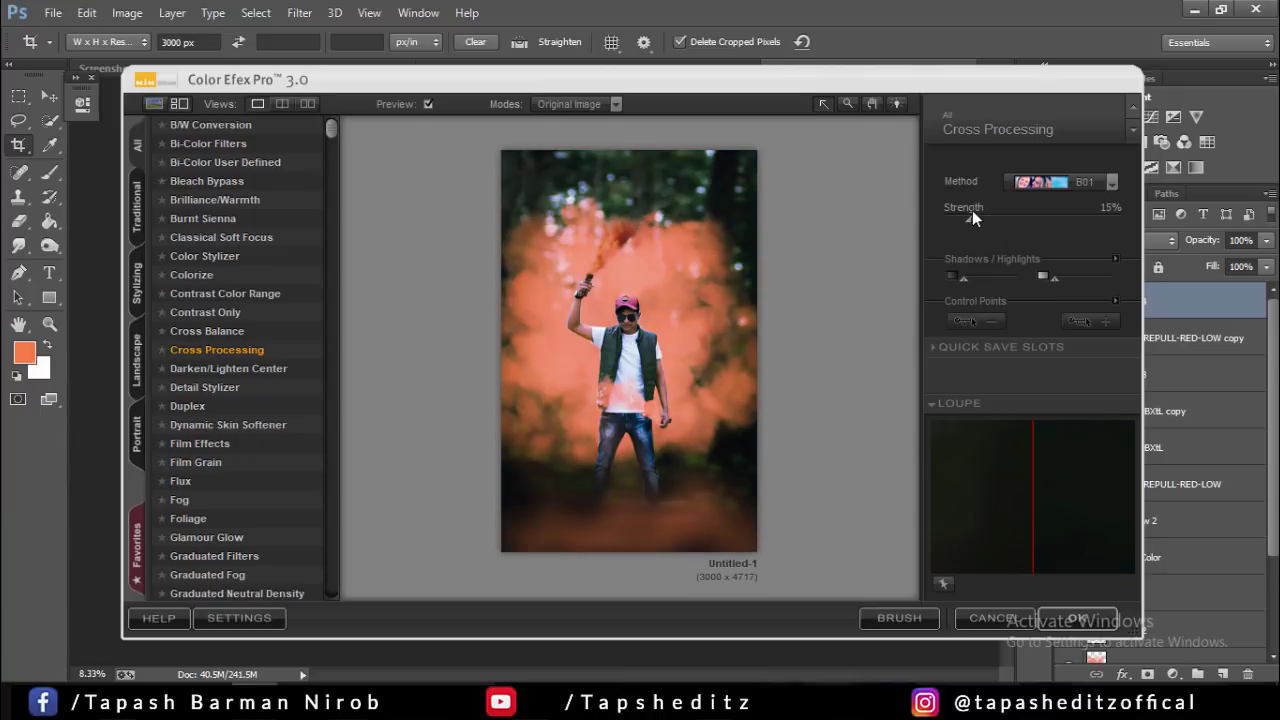
{"action": "left_click", "coordinate": [1030, 184]}
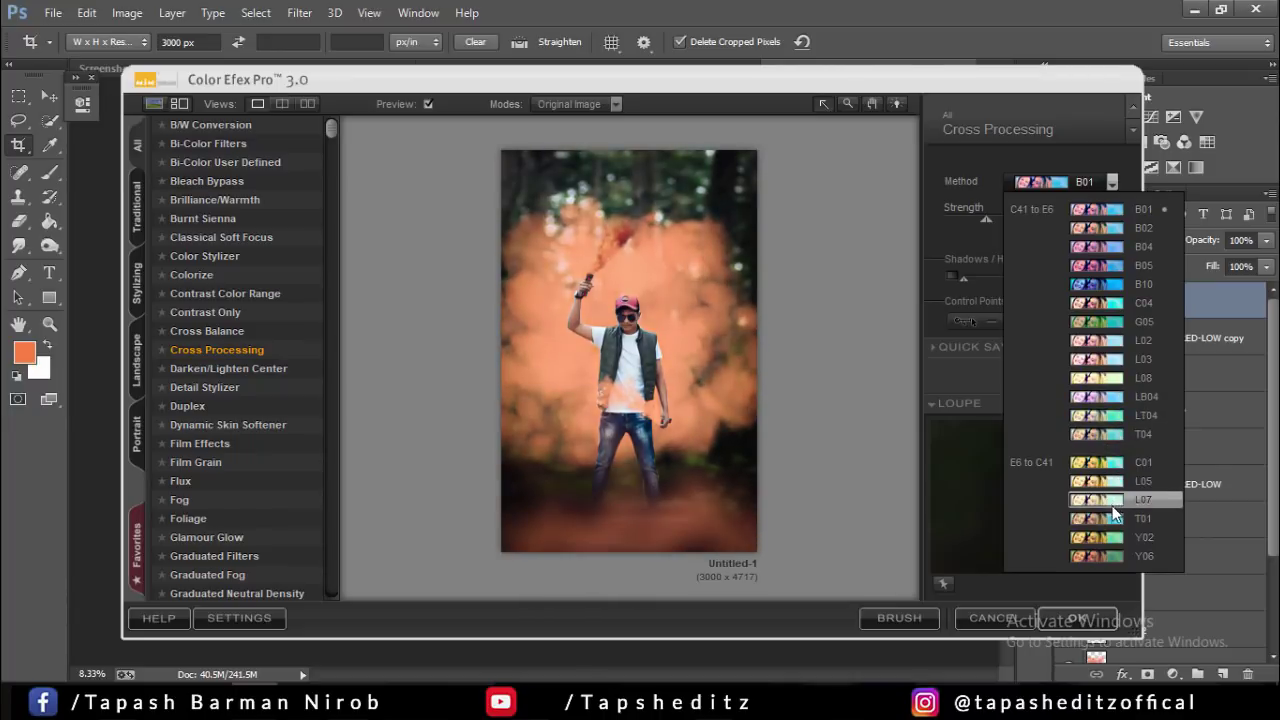
{"action": "left_click", "coordinate": [1110, 499]}
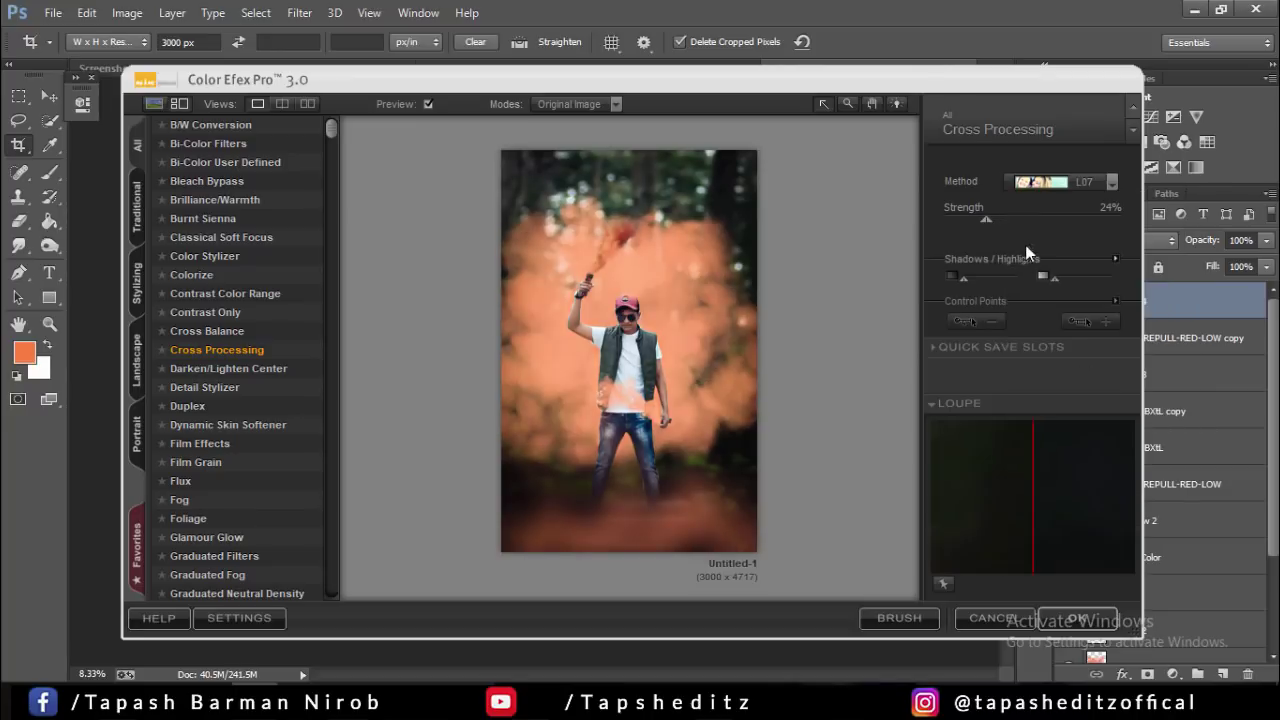
{"action": "mouse_move", "coordinate": [986, 219]}
{"action": "left_mouse_down"}
{"action": "mouse_move", "coordinate": [952, 214]}
{"action": "mouse_move", "coordinate": [1041, 209]}
{"action": "mouse_move", "coordinate": [975, 209]}
{"action": "mouse_move", "coordinate": [1006, 209]}
{"action": "left_mouse_up"}
{"action": "left_click", "coordinate": [1077, 618]}
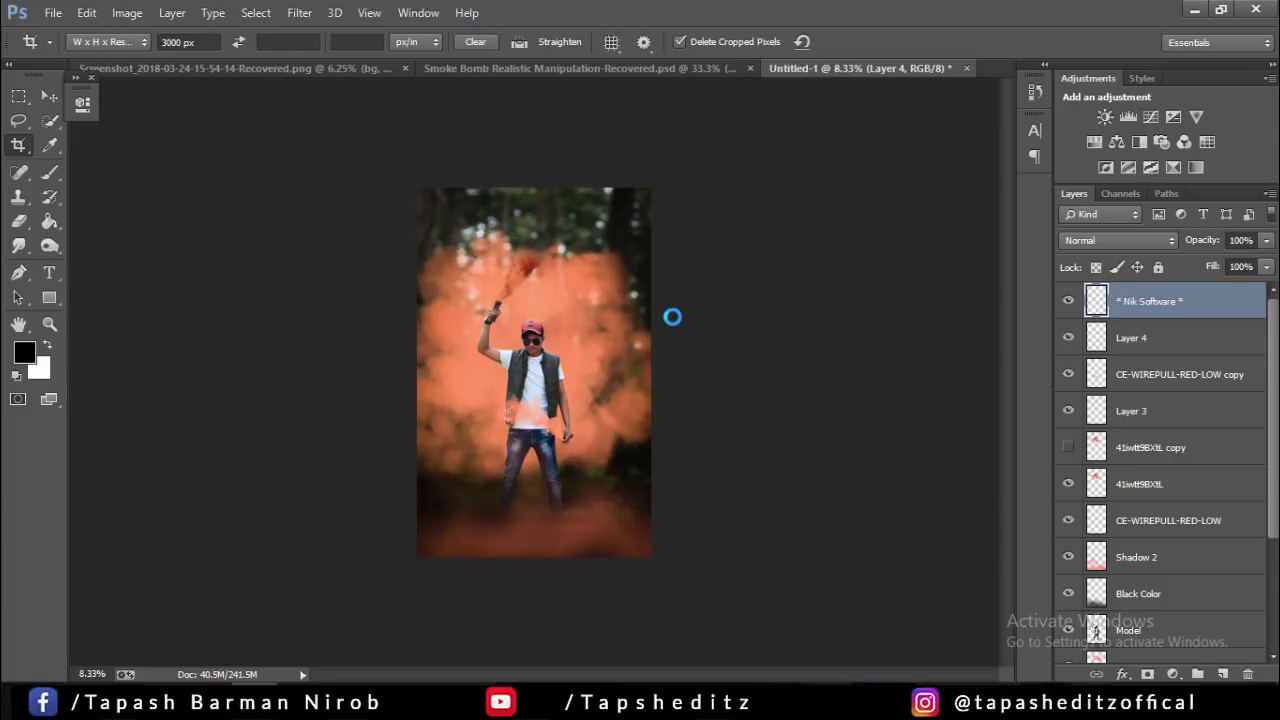
- Fade the Cross Processing layer to 49% and add a Selective Color layer adjusting the Reds
{"action": "left_click", "coordinate": [1266, 242]}
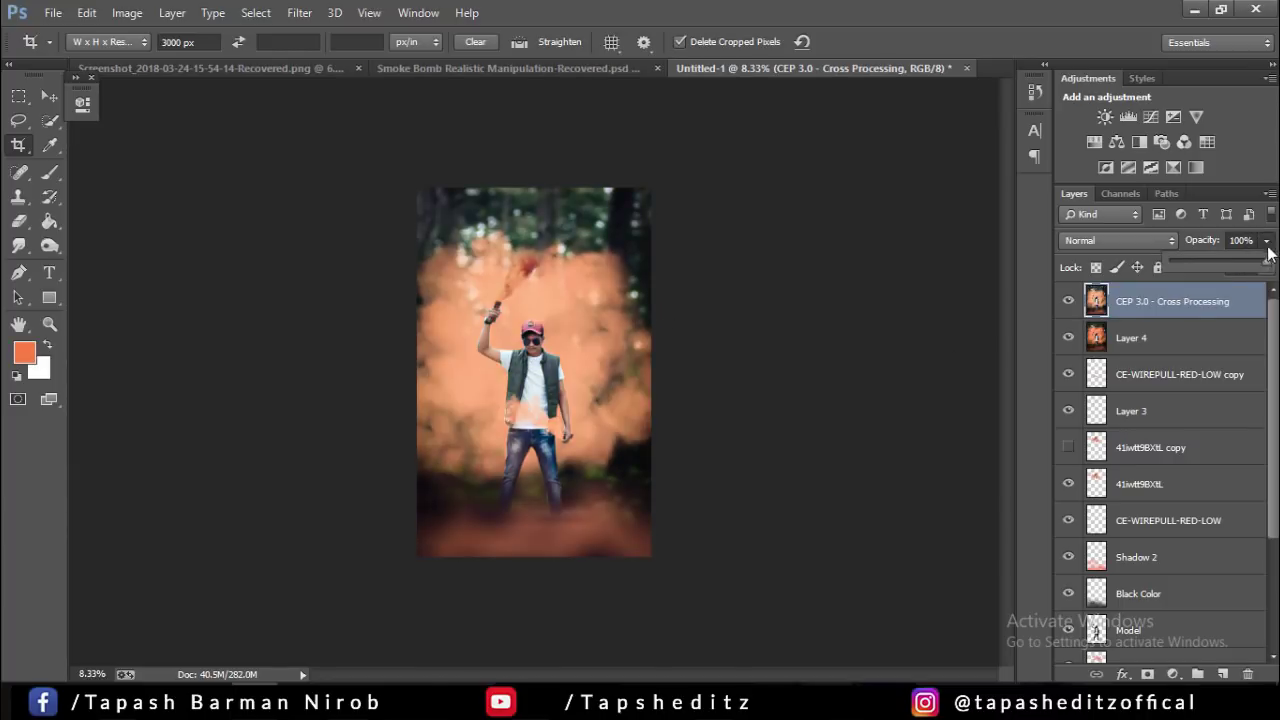
{"action": "left_click_drag", "start_coordinate": [1238, 260], "coordinate": [1195, 253]}
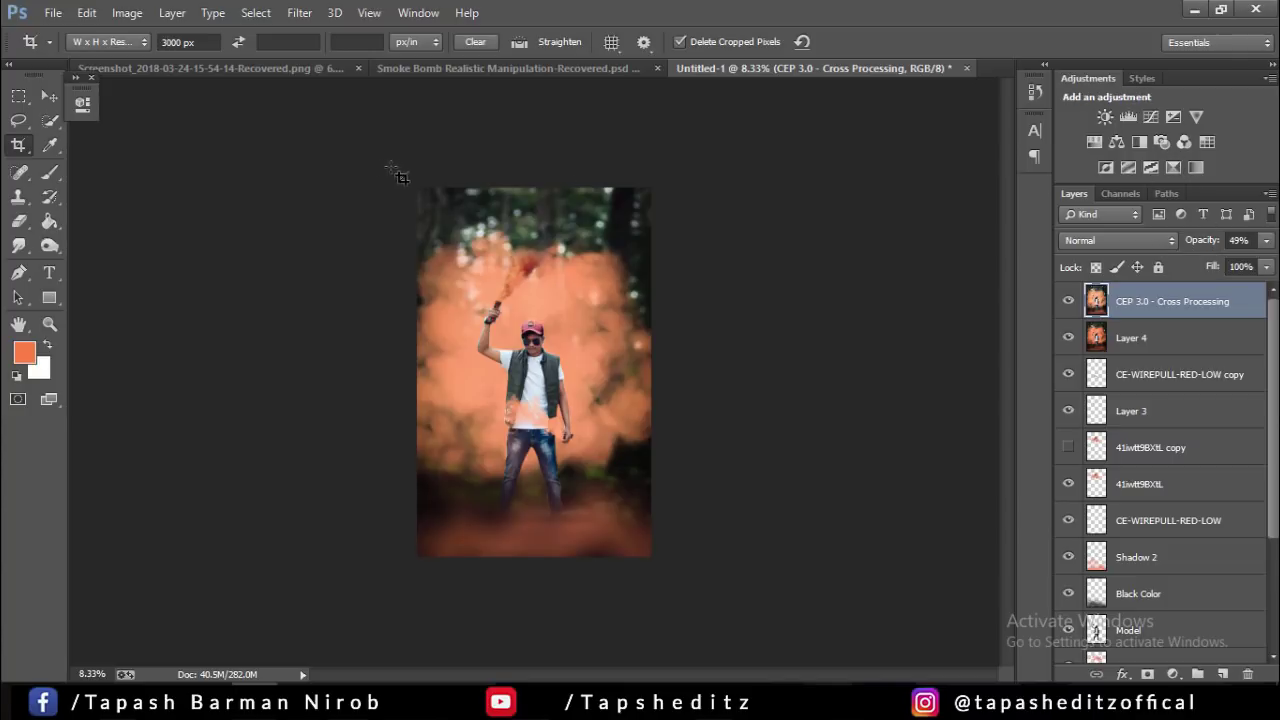
{"action": "left_click", "coordinate": [1173, 168]}
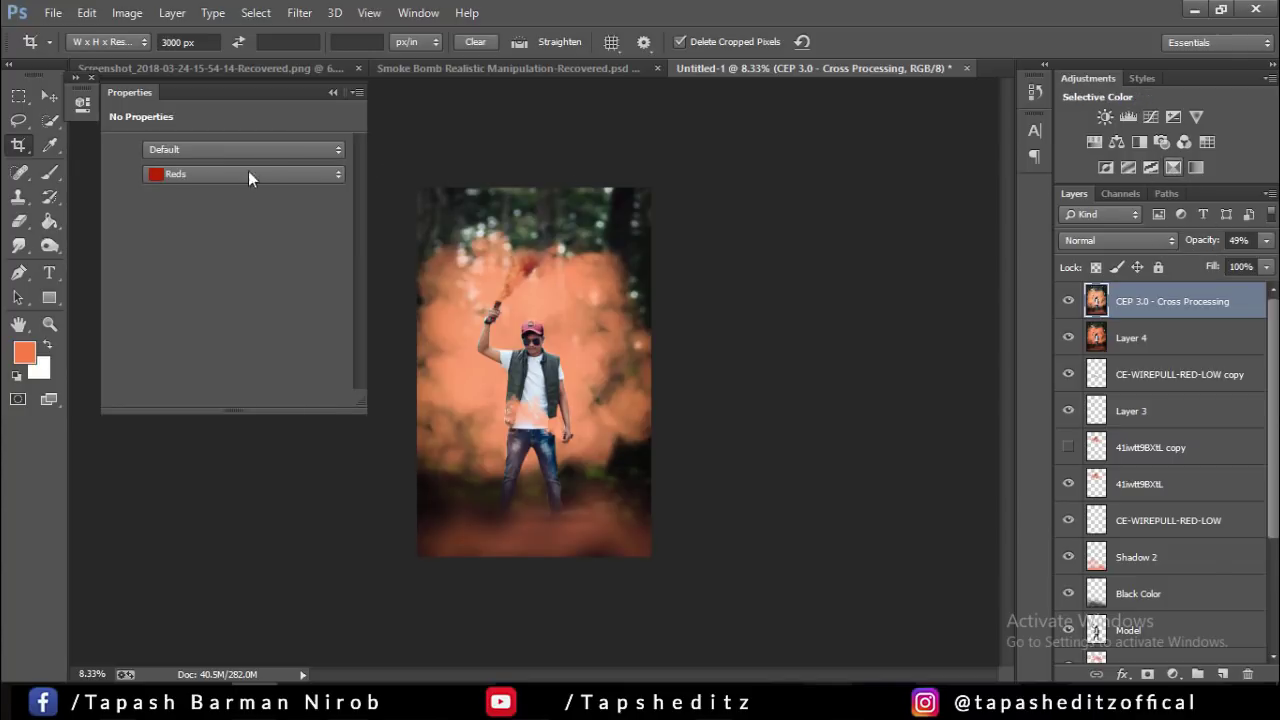
{"action": "left_click", "coordinate": [196, 172]}
{"action": "left_click", "coordinate": [212, 329]}
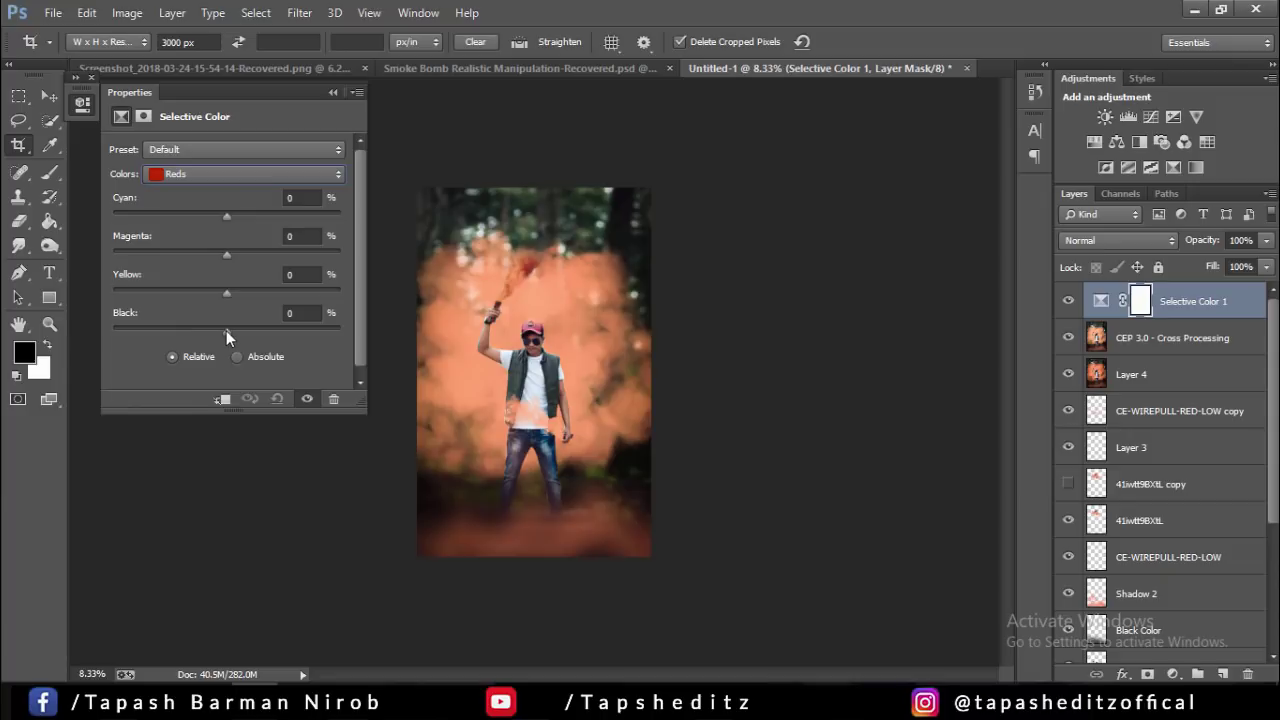
{"action": "mouse_move", "coordinate": [258, 333]}
{"action": "left_mouse_down"}
{"action": "mouse_move", "coordinate": [168, 315]}
{"action": "mouse_move", "coordinate": [234, 311]}
{"action": "mouse_move", "coordinate": [217, 308]}
{"action": "mouse_move", "coordinate": [217, 286]}
{"action": "mouse_move", "coordinate": [248, 286]}
{"action": "mouse_move", "coordinate": [233, 286]}
{"action": "mouse_move", "coordinate": [212, 252]}
{"action": "mouse_move", "coordinate": [232, 252]}
{"action": "mouse_move", "coordinate": [214, 214]}
{"action": "left_mouse_up"}
- Shift Selective Color Yellows to Cyan +19, Magenta -5, Yellow -27, Black -22, then compare
{"action": "left_click", "coordinate": [263, 180]}
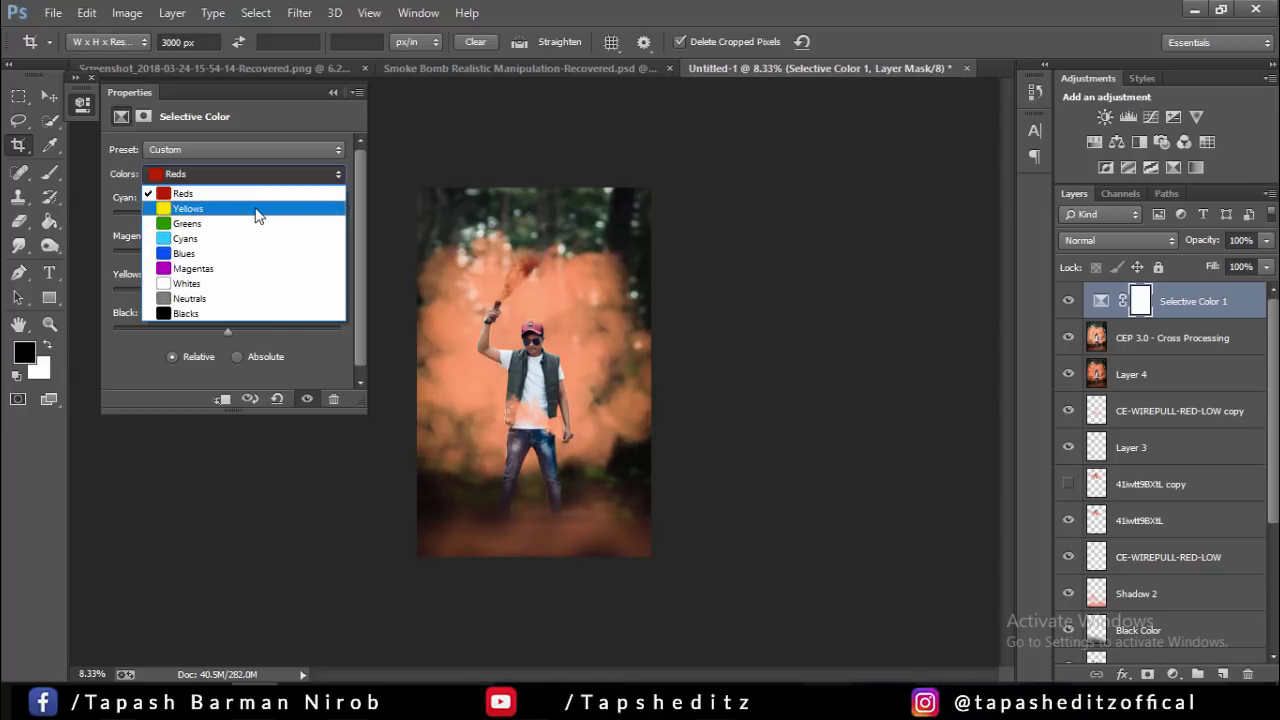
{"action": "left_click", "coordinate": [258, 210]}
{"action": "mouse_move", "coordinate": [228, 331]}
{"action": "left_mouse_down"}
{"action": "mouse_move", "coordinate": [201, 331]}
{"action": "mouse_move", "coordinate": [196, 290]}
{"action": "mouse_move", "coordinate": [264, 255]}
{"action": "mouse_move", "coordinate": [222, 250]}
{"action": "mouse_move", "coordinate": [248, 213]}
{"action": "left_mouse_up"}
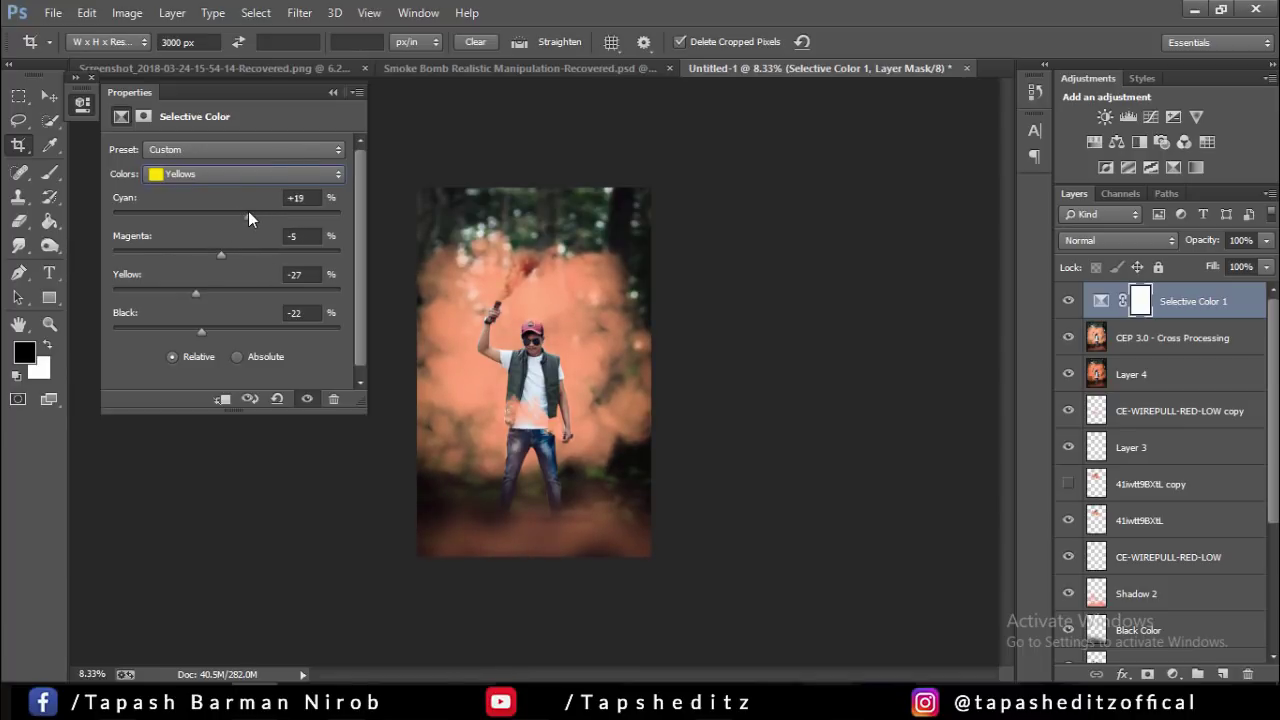
{"action": "left_click", "coordinate": [333, 92]}
{"action": "left_click", "coordinate": [1068, 301]}
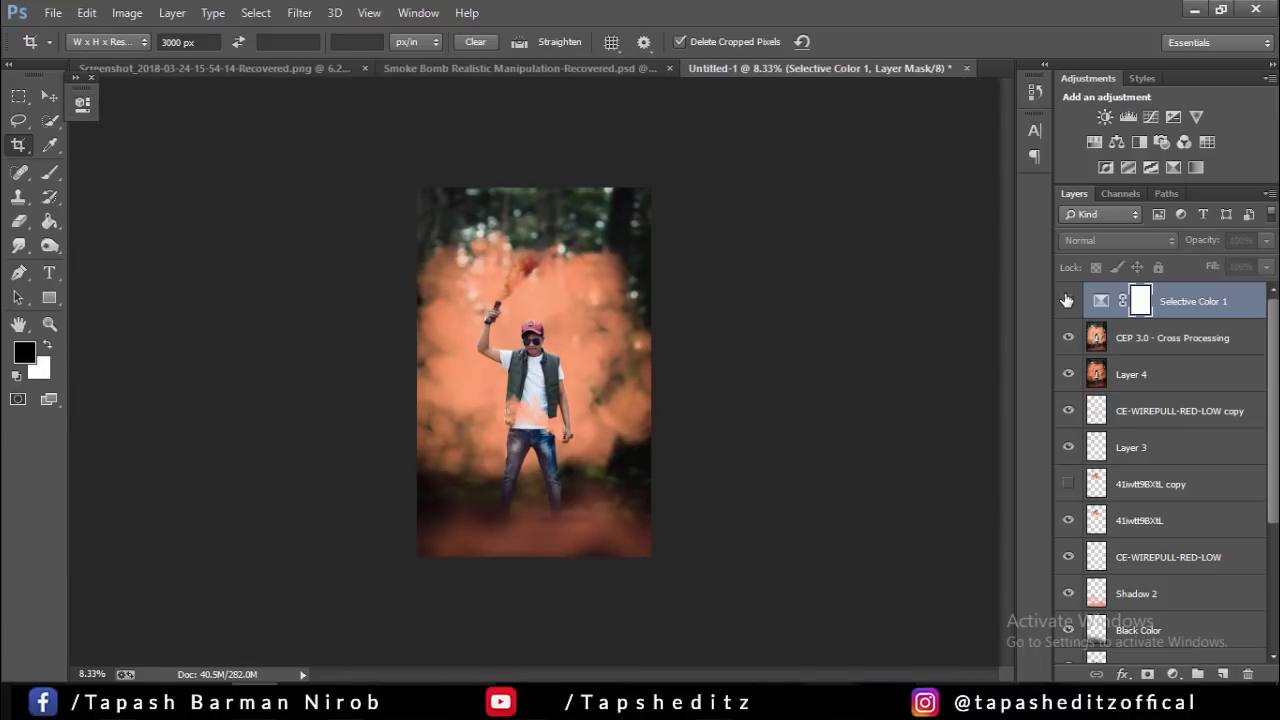
{"action": "left_click", "coordinate": [1068, 301]}
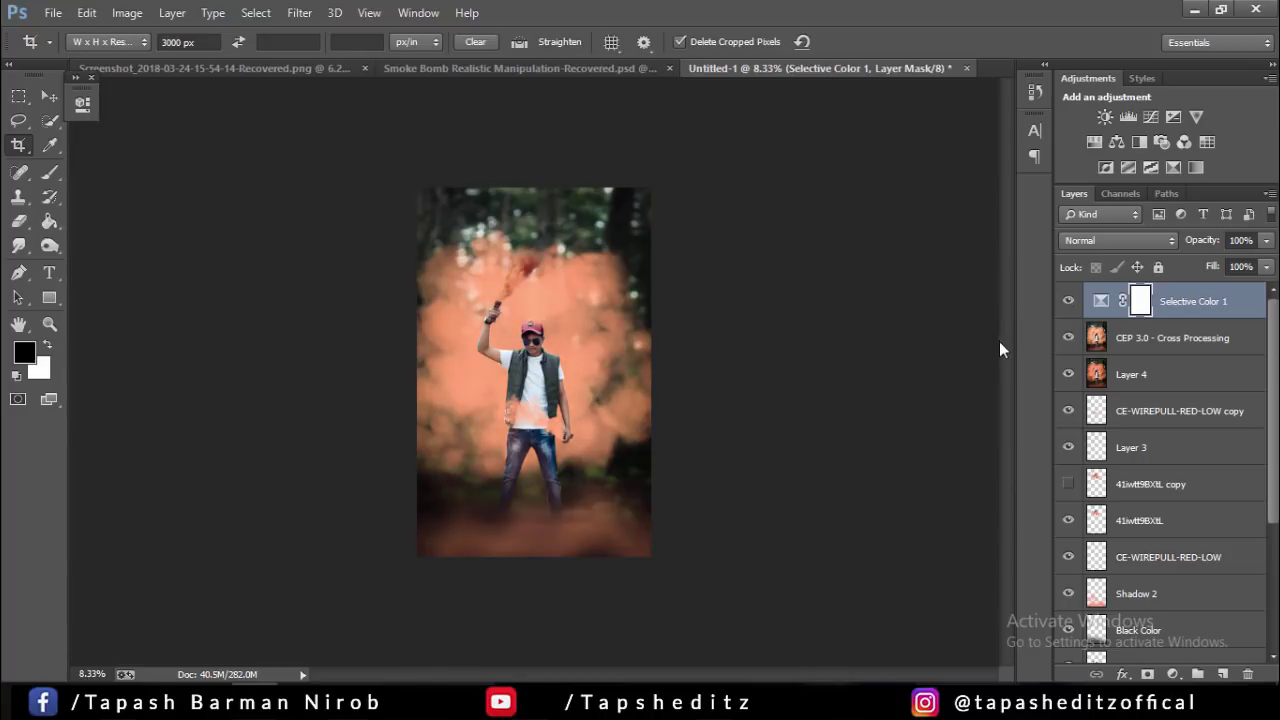
{"action": "key", "text": "ctrl+minus"}
{"action": "key", "text": "ctrl+minus"}
{"action": "key", "text": "ctrl+minus"}
{"action": "key", "text": "ctrl+plus"}
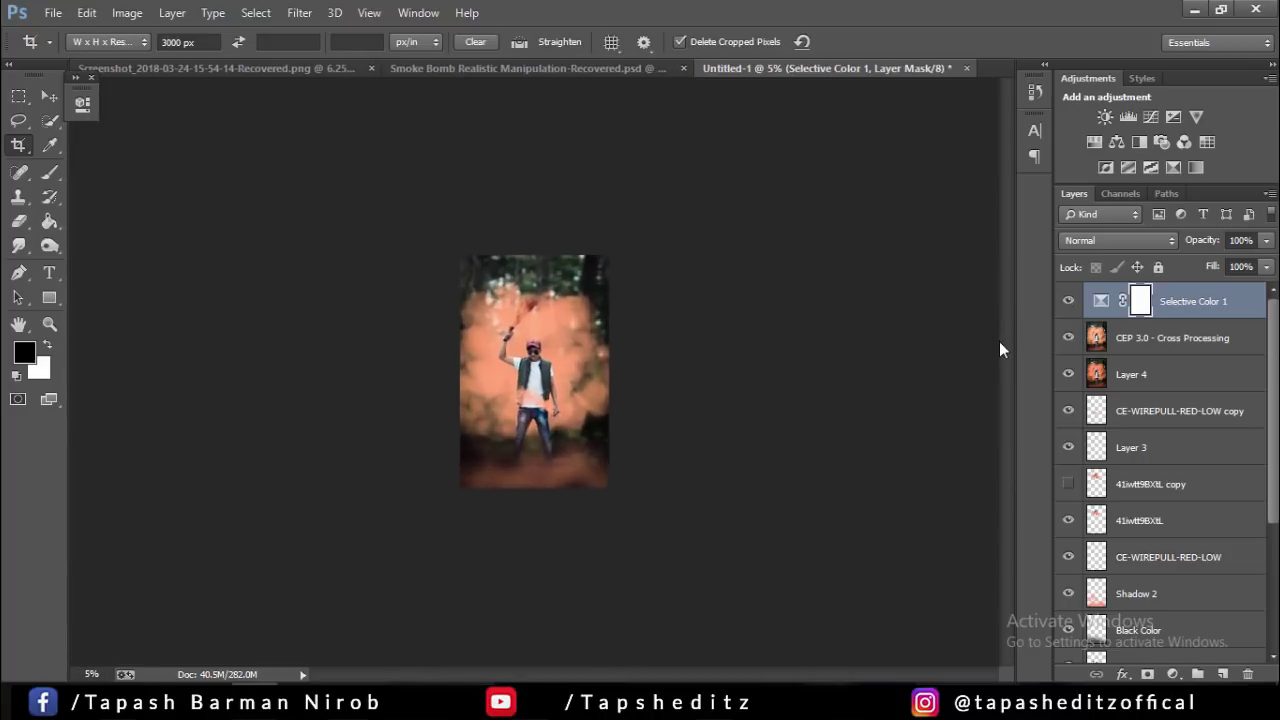